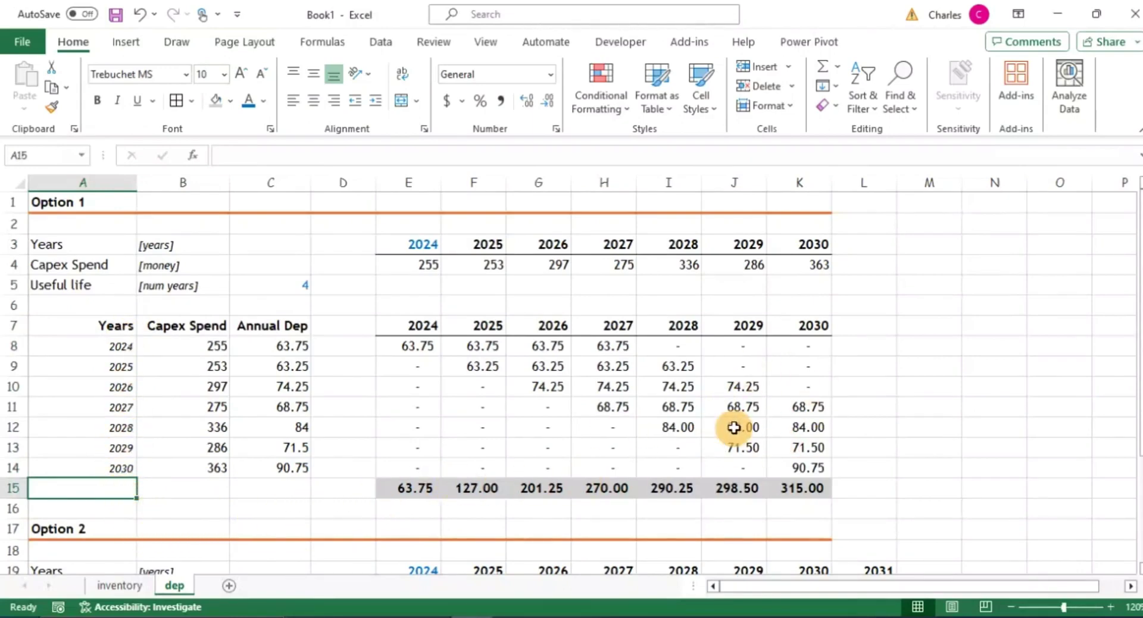
# Review the Option 2 block and the SUM(TAKE) depreciation formula in E25.
pyautogui.scroll(-3, 435, 443)
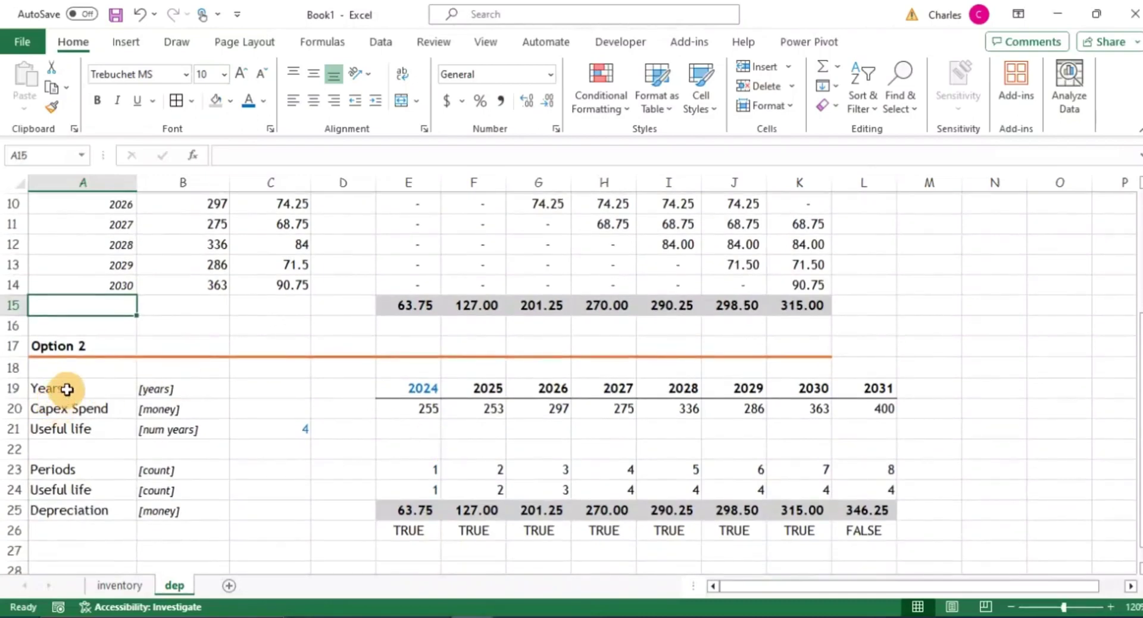
pyautogui.moveTo(62, 395); pyautogui.dragTo(889, 531)
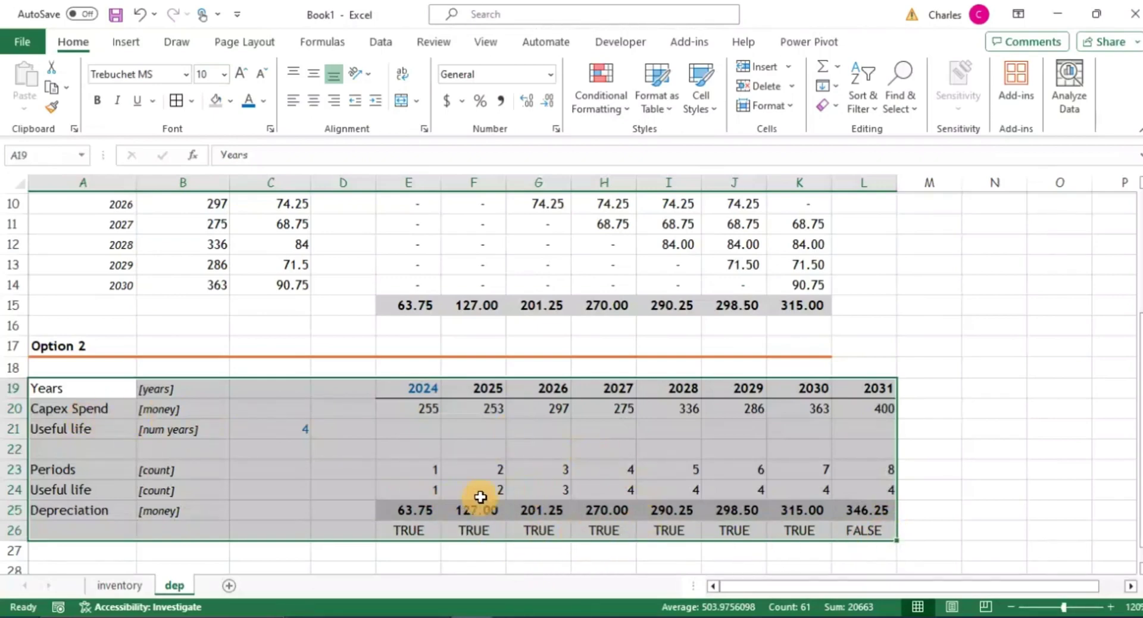
pyautogui.click(404, 515)
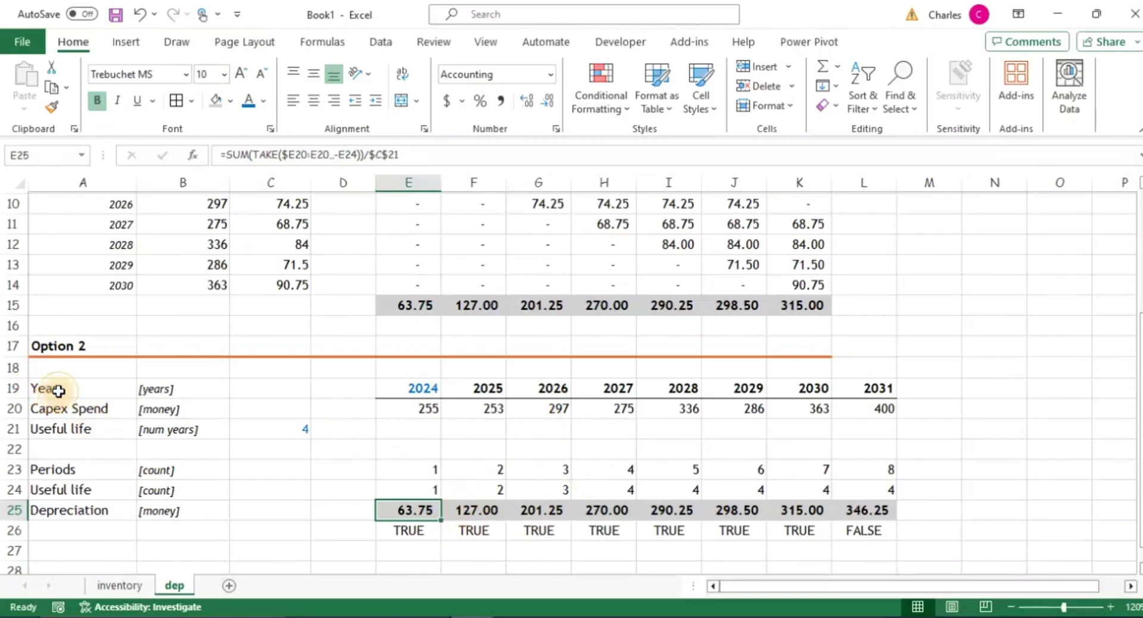
pyautogui.moveTo(58, 390); pyautogui.dragTo(868, 530)
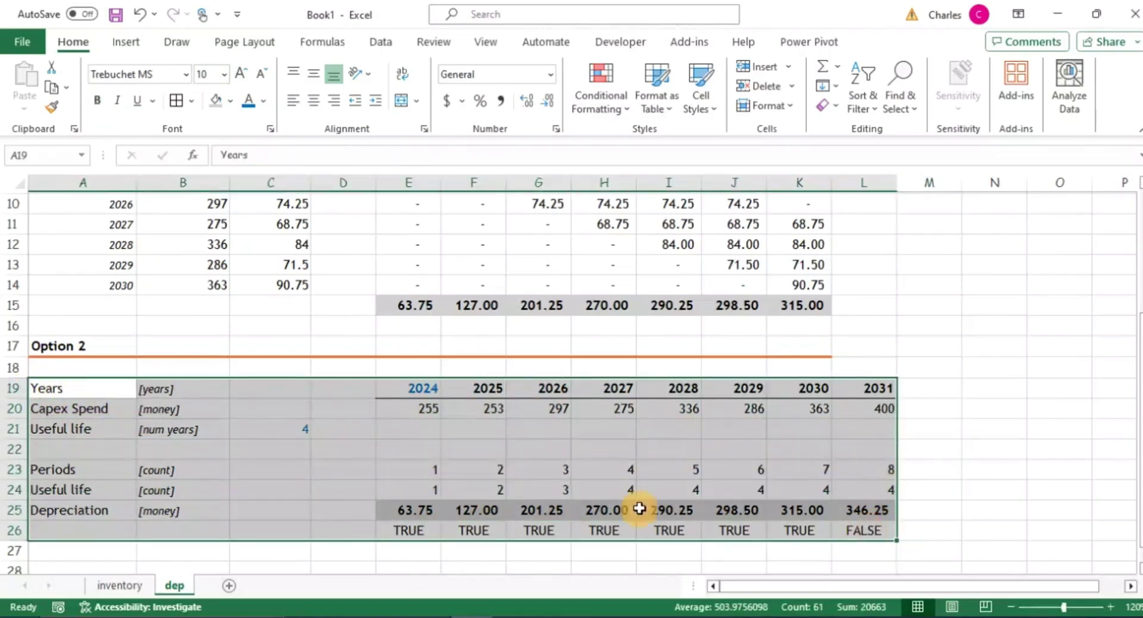
pyautogui.click(365, 430)
# Select the Option 1 and Option 2 example blocks on the dep sheet.
pyautogui.scroll(3, 470, 469)
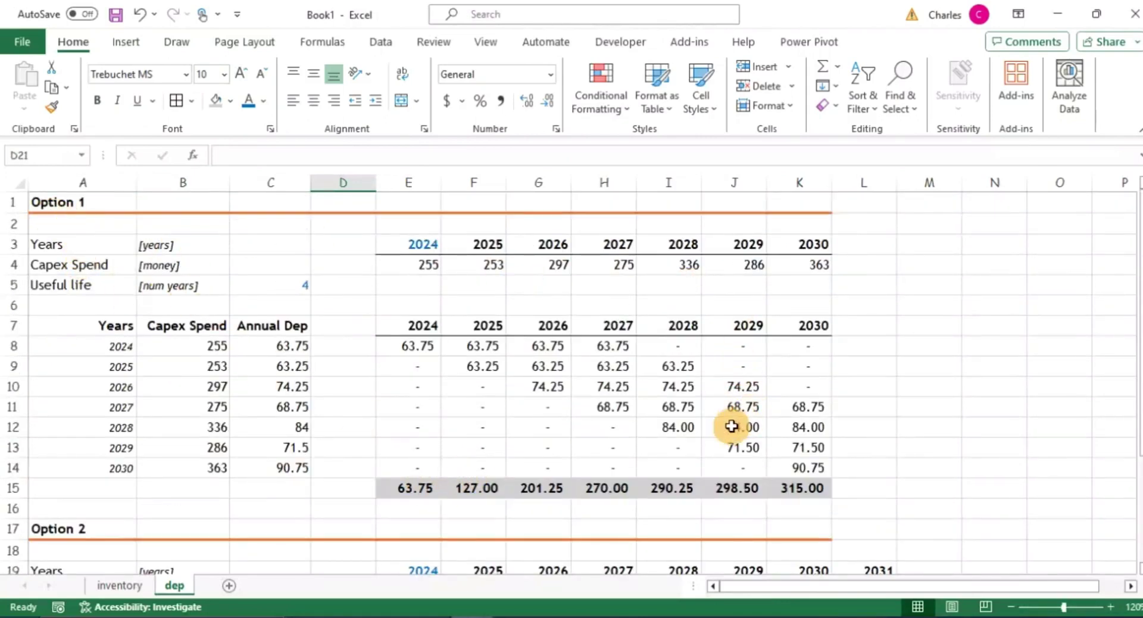
pyautogui.moveTo(61, 241); pyautogui.dragTo(811, 488)
pyautogui.scroll(-3, 690, 518)
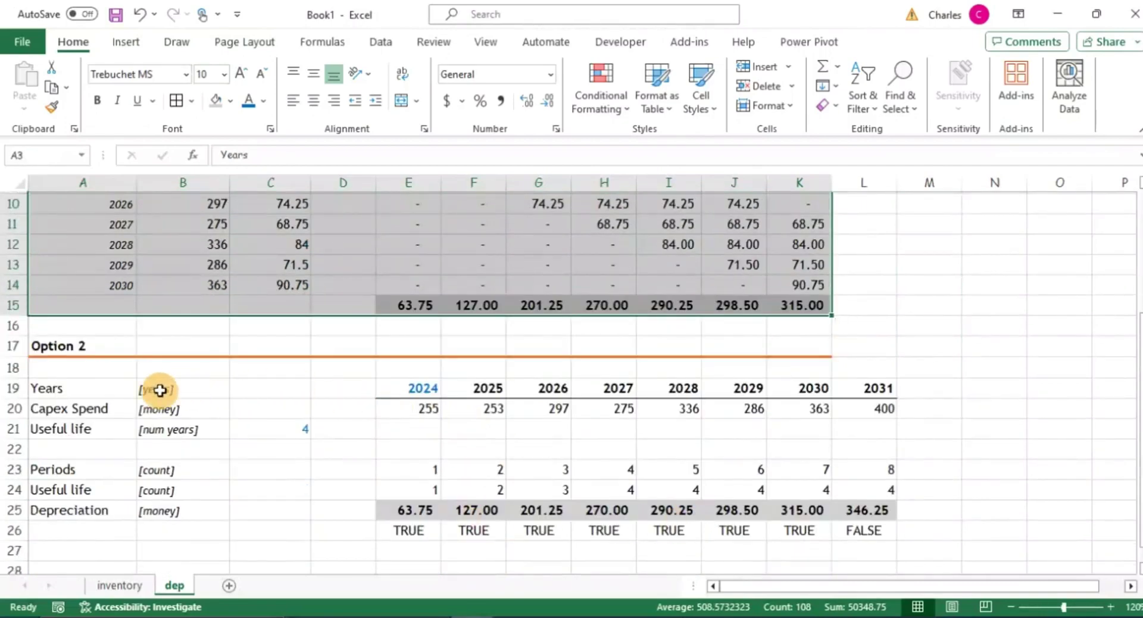
pyautogui.moveTo(107, 388); pyautogui.dragTo(881, 531)
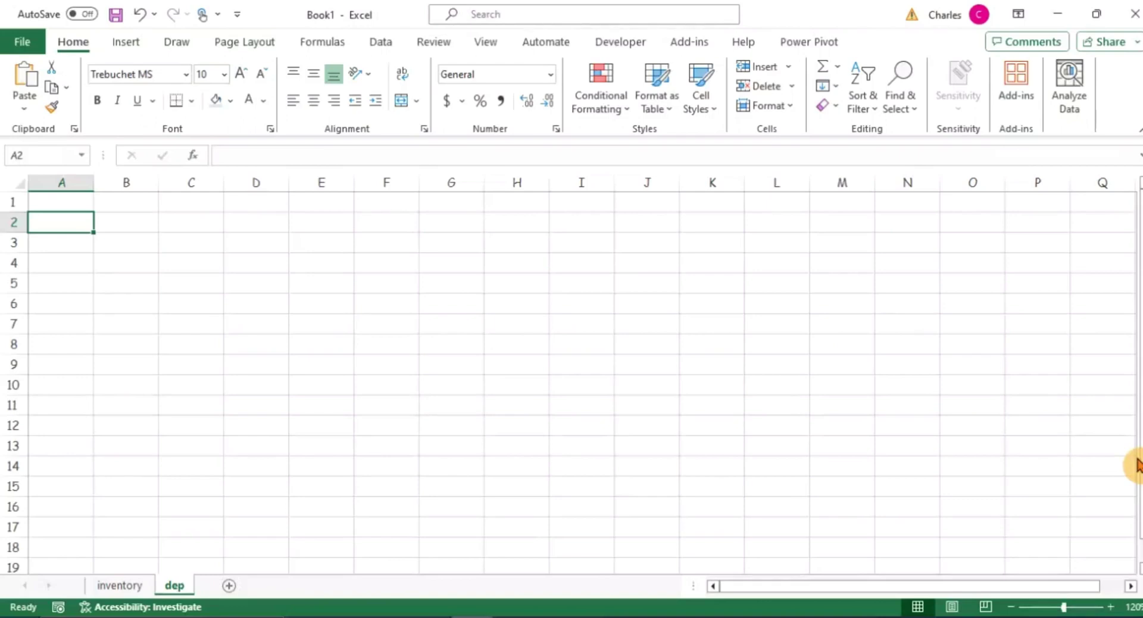
# Enter 'Years' in A2 and 'Capex spend' in A3, and widen column A.
pyautogui.write('Year')
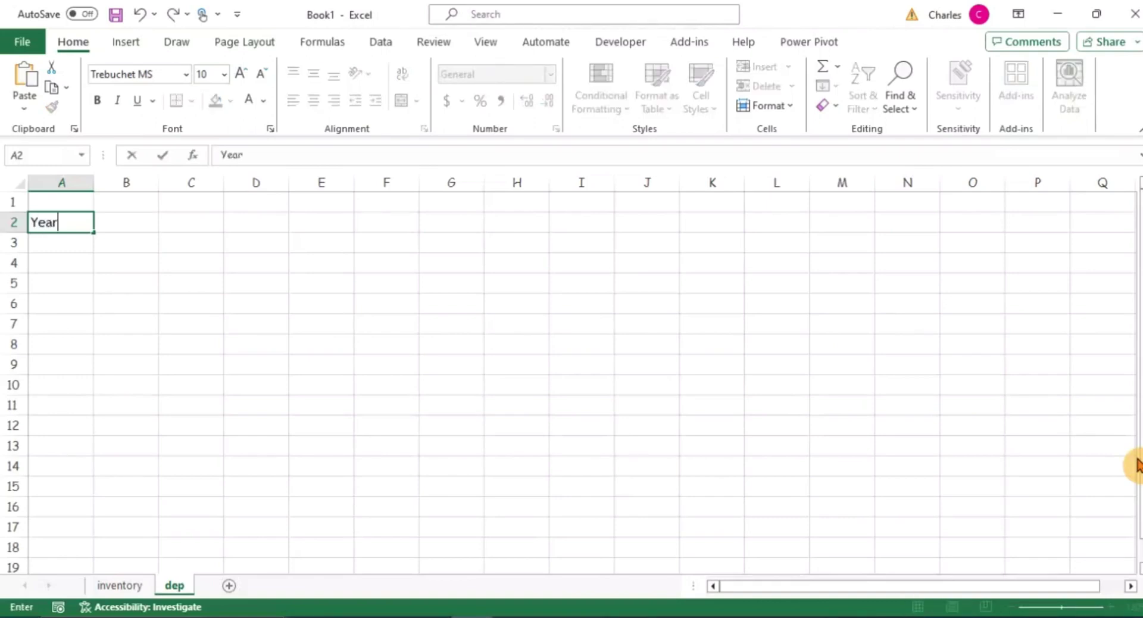
pyautogui.write('s')
pyautogui.press('Return')
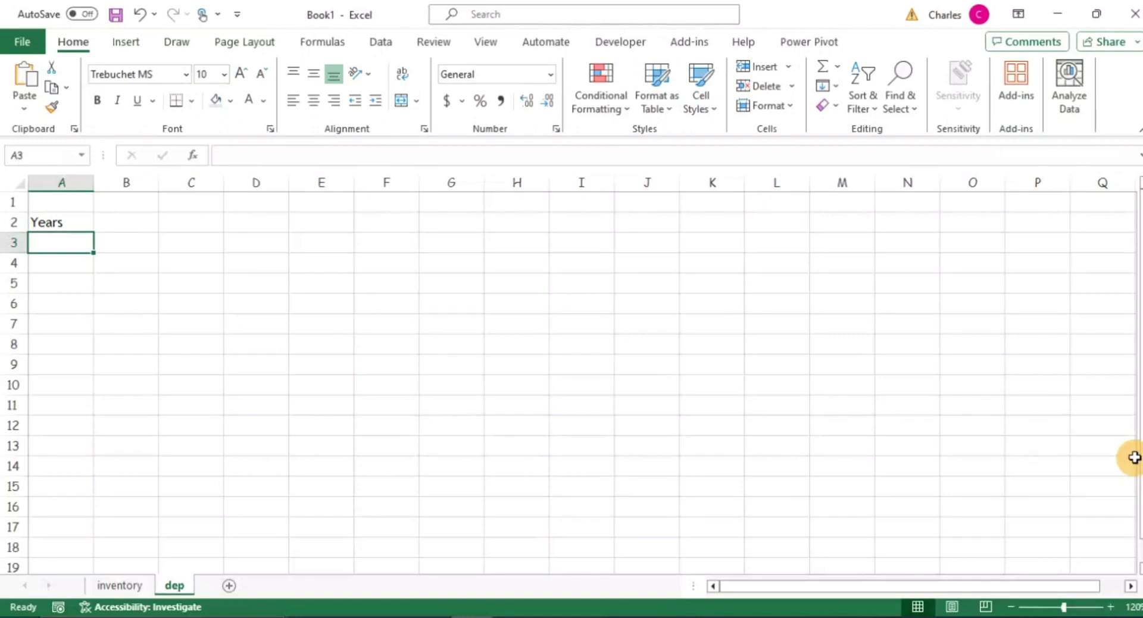
pyautogui.write('Cape')
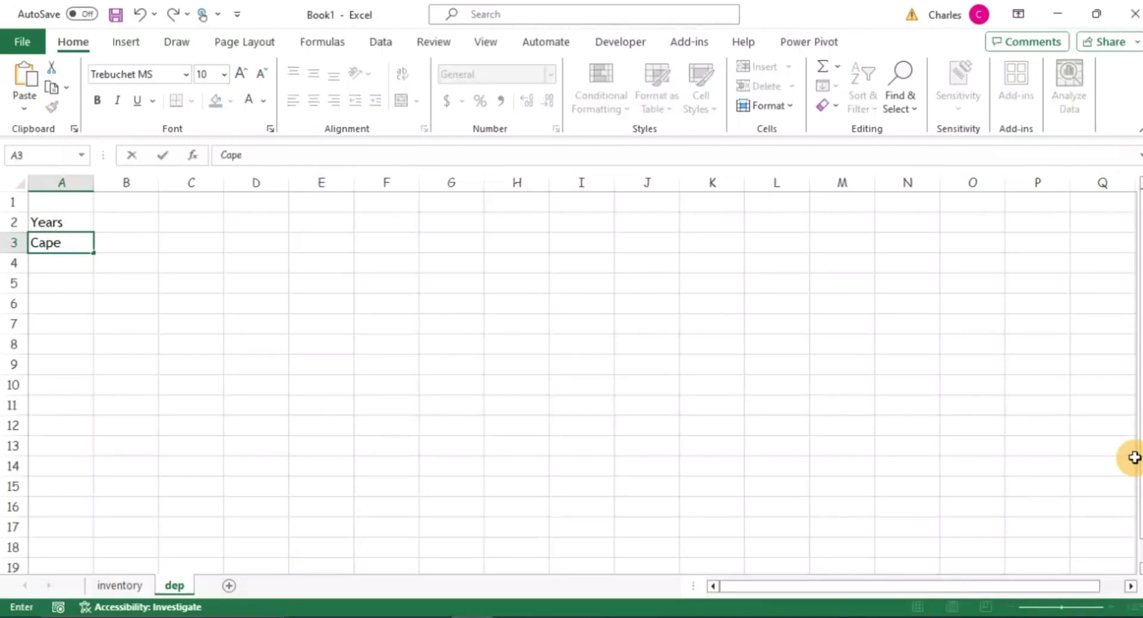
pyautogui.write('x spend')
pyautogui.press('Return')
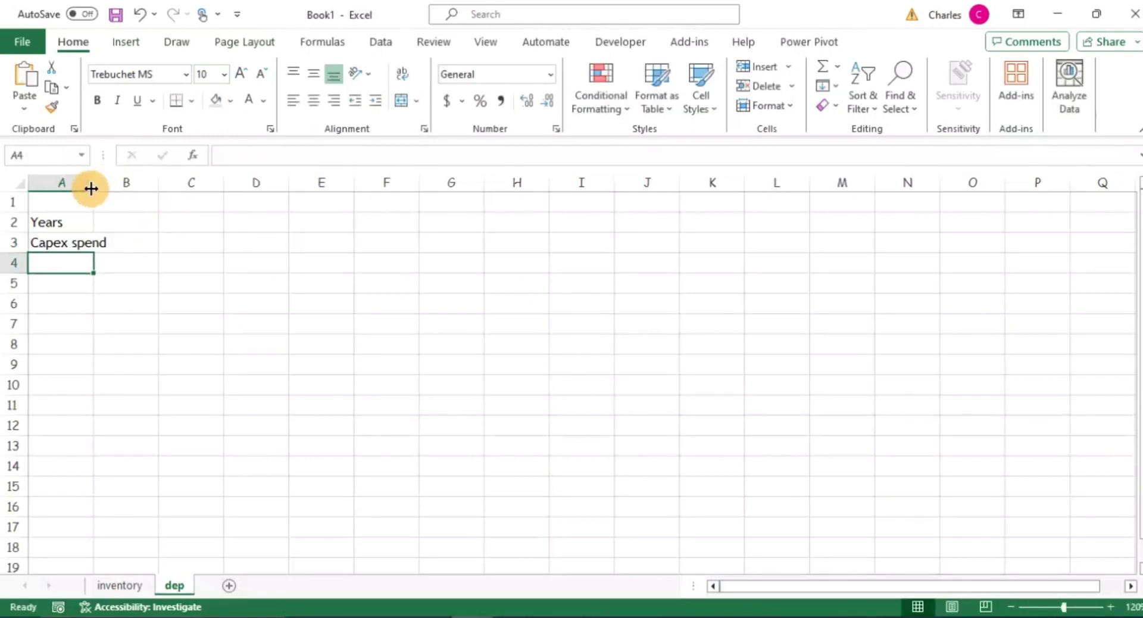
pyautogui.moveTo(91, 188); pyautogui.dragTo(137, 190)
# Correct A3 to read 'Capex Spend' with a capital S.
pyautogui.click(90, 240)
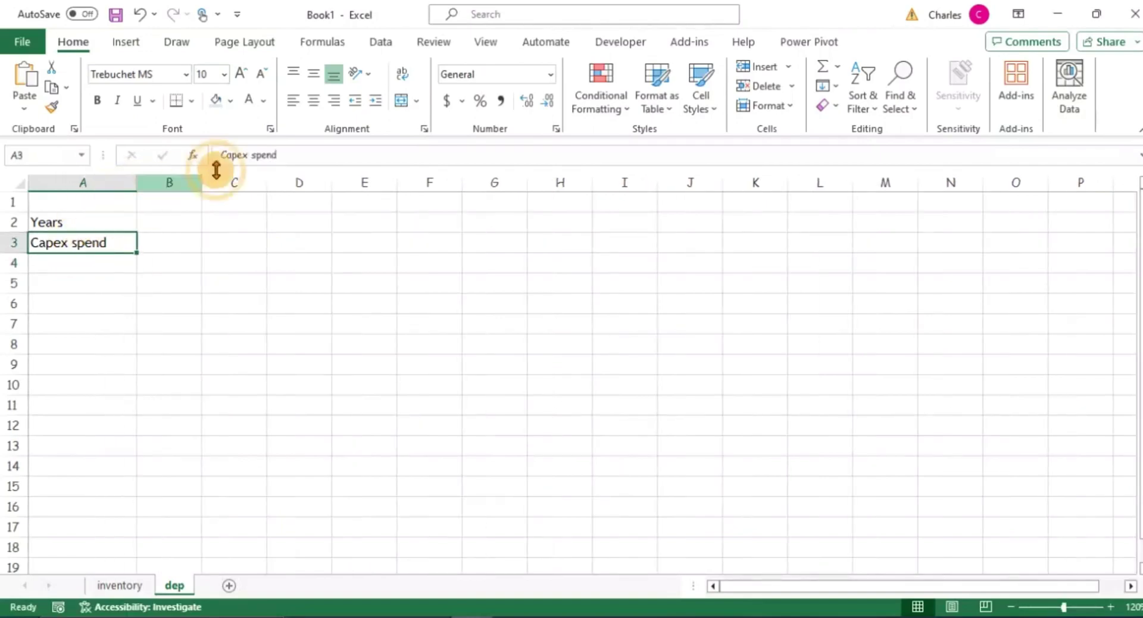
pyautogui.click(251, 155)
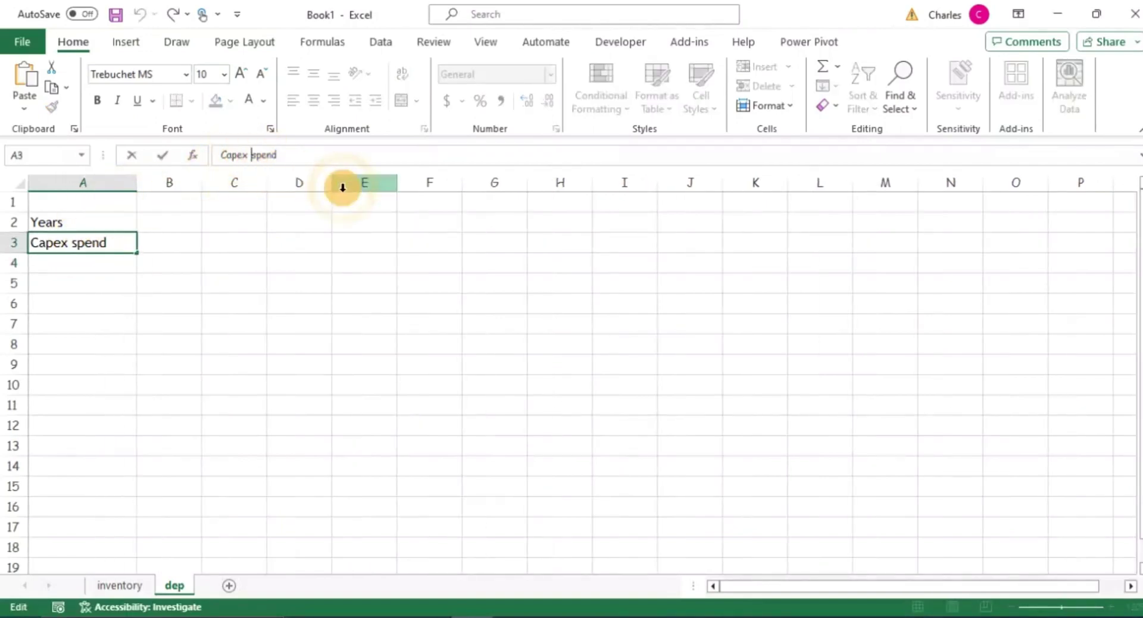
pyautogui.press('Delete')
pyautogui.write('S')
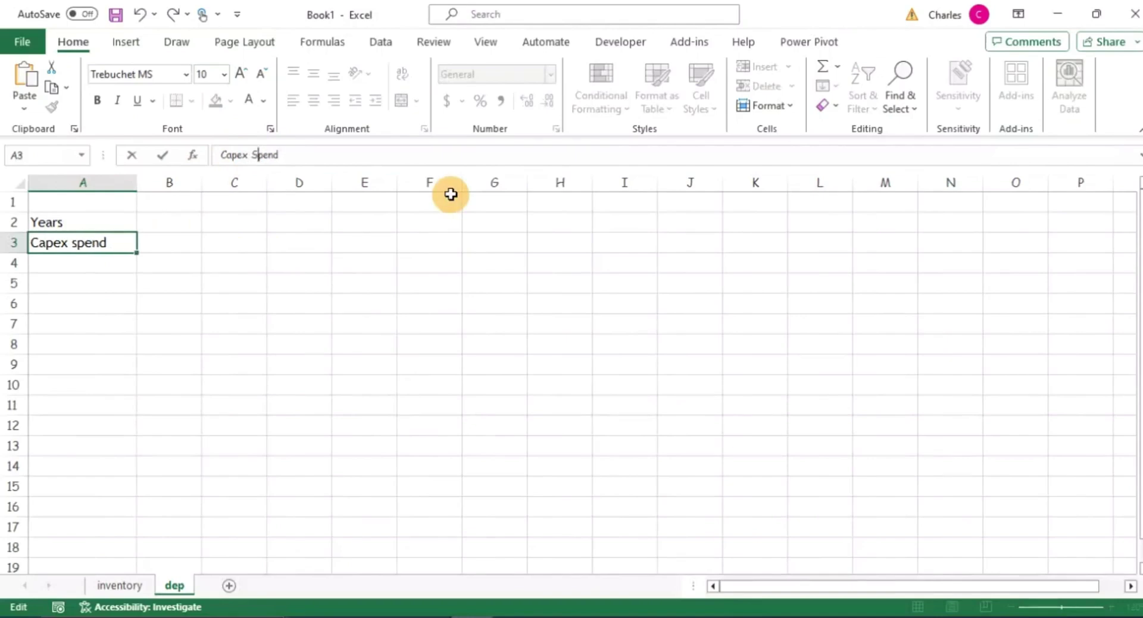
pyautogui.press('Return')
# Enter 'Useful life' in A4.
pyautogui.press('Down')
pyautogui.press('Down')
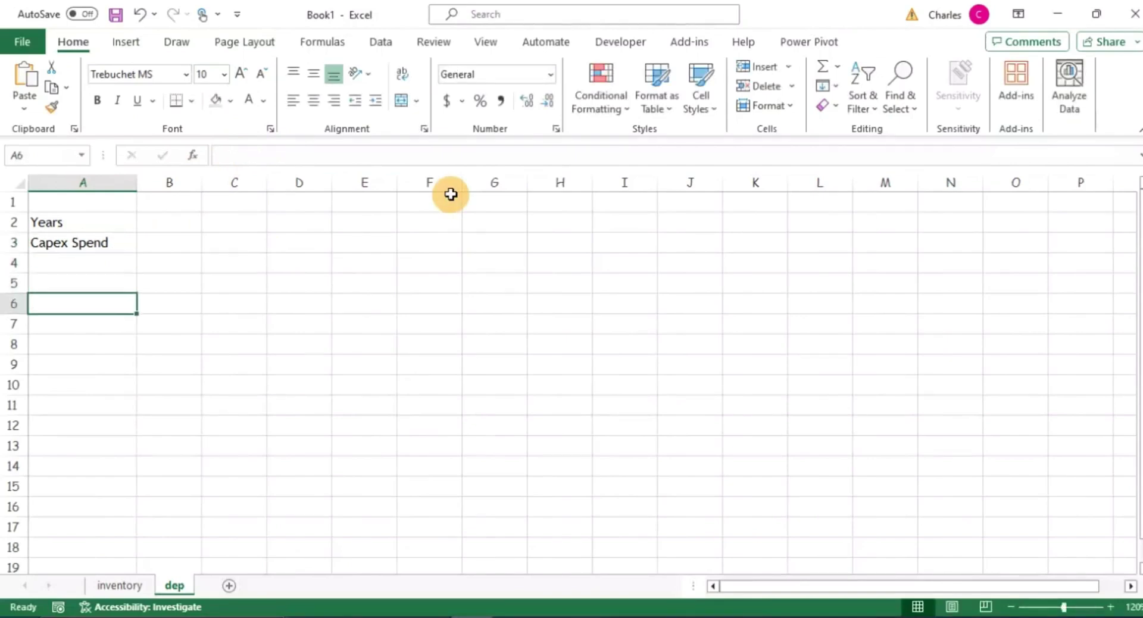
pyautogui.press('Up')
pyautogui.press('Up')
pyautogui.press('Up')
pyautogui.press('Up')
pyautogui.press('Up')
pyautogui.press('Down')
pyautogui.press('Down')
pyautogui.press('Down')
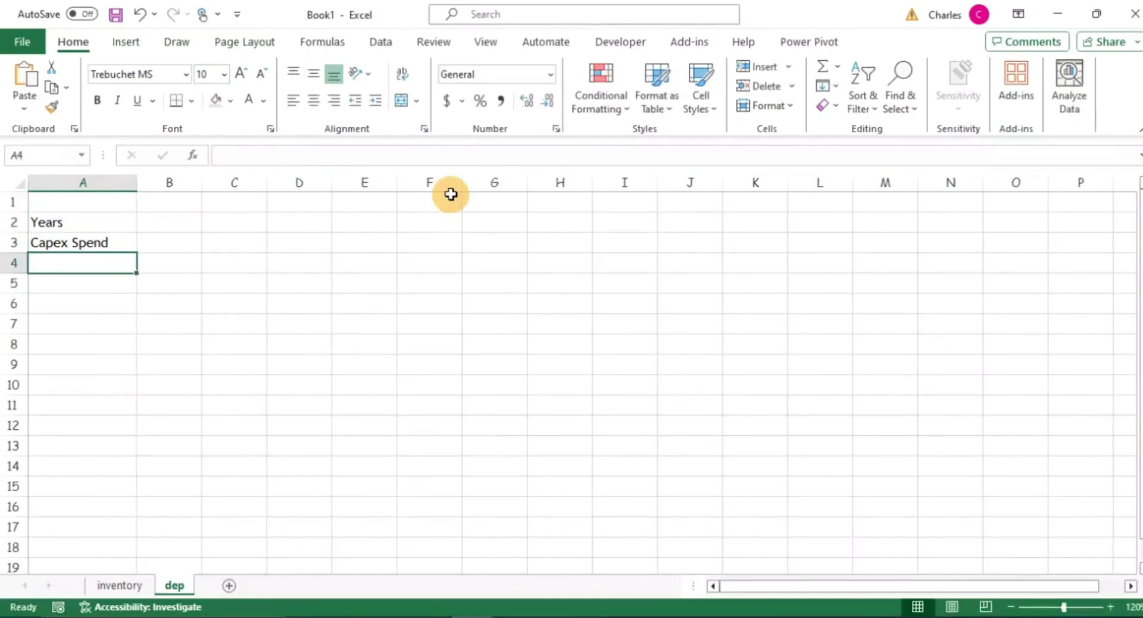
pyautogui.write('Useful life')
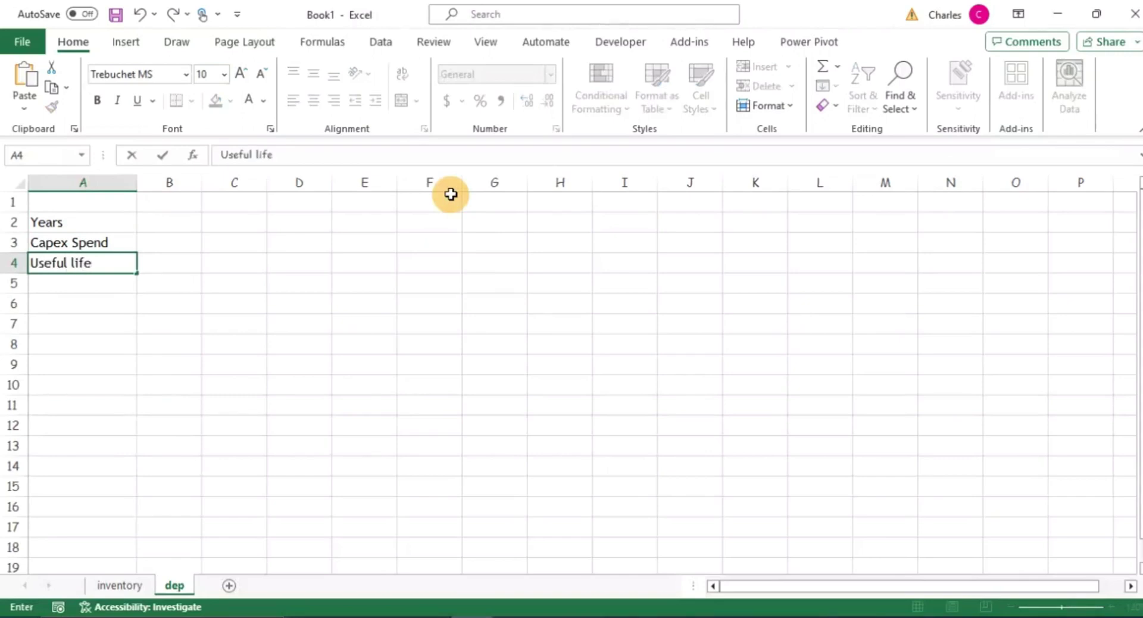
pyautogui.press('Right')
pyautogui.press('Right')
pyautogui.press('Up')
pyautogui.press('Up')
pyautogui.press('Up')
pyautogui.press('Right')
pyautogui.press('Right')
pyautogui.press('Right')
pyautogui.press('Down')
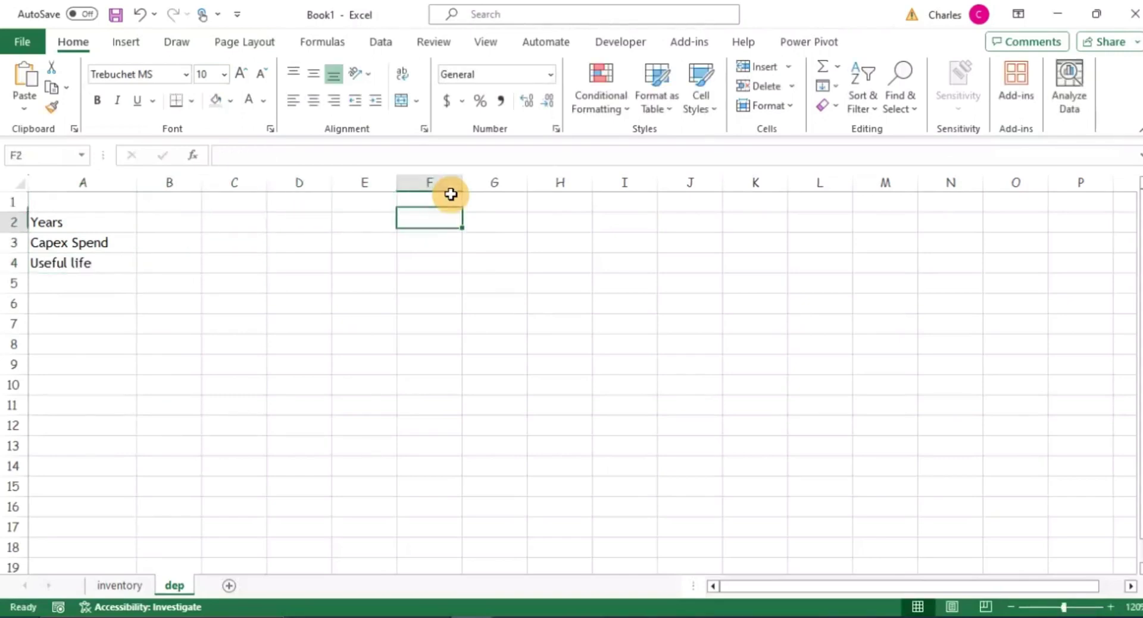
pyautogui.press('Left')
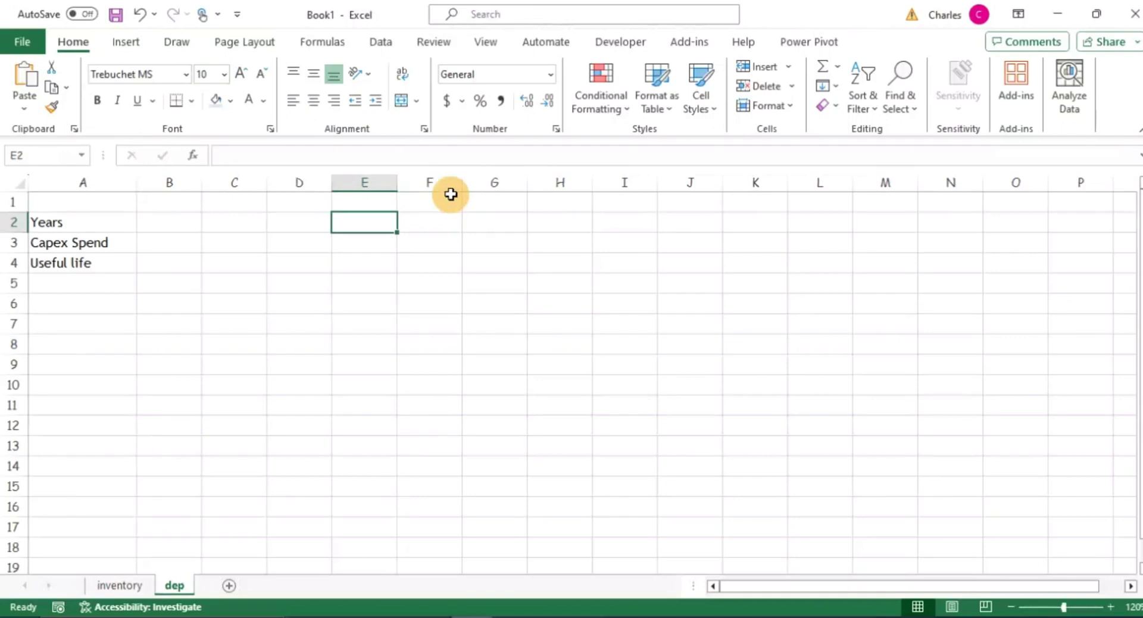
# Enter 2024 in E2 and colour it blue as an input.
pyautogui.write('20-')
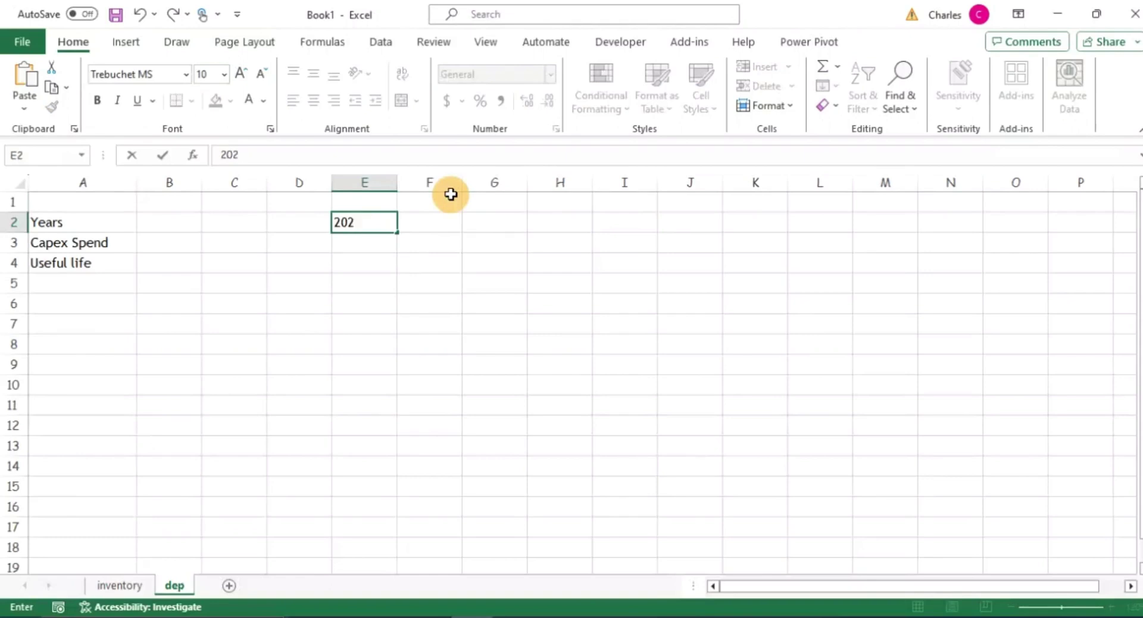
pyautogui.press('Return')
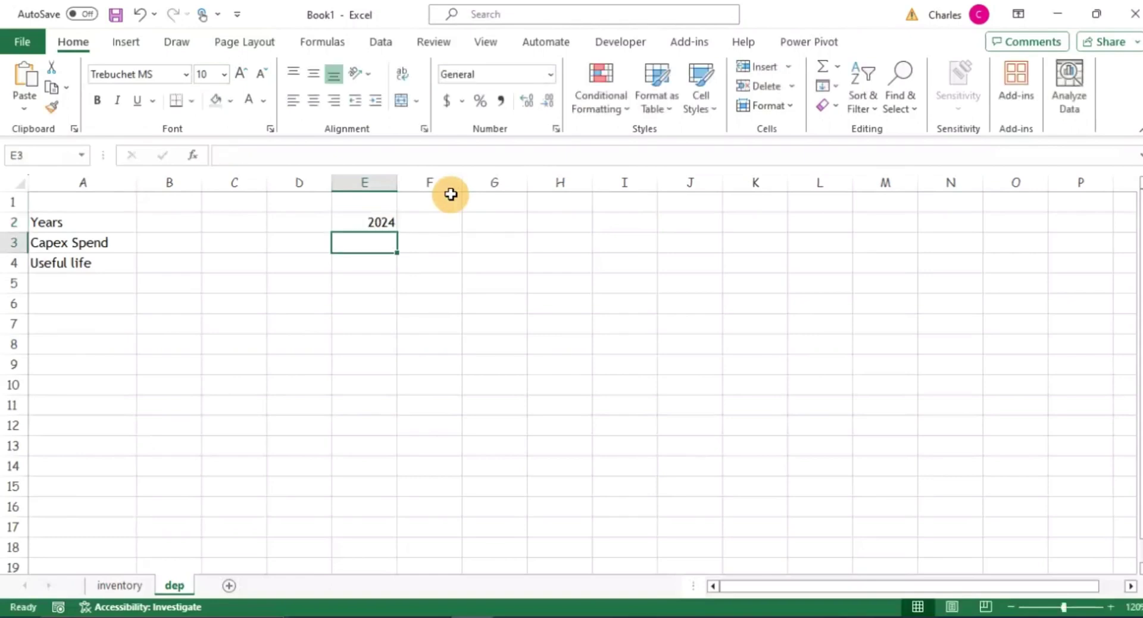
pyautogui.click(361, 222)
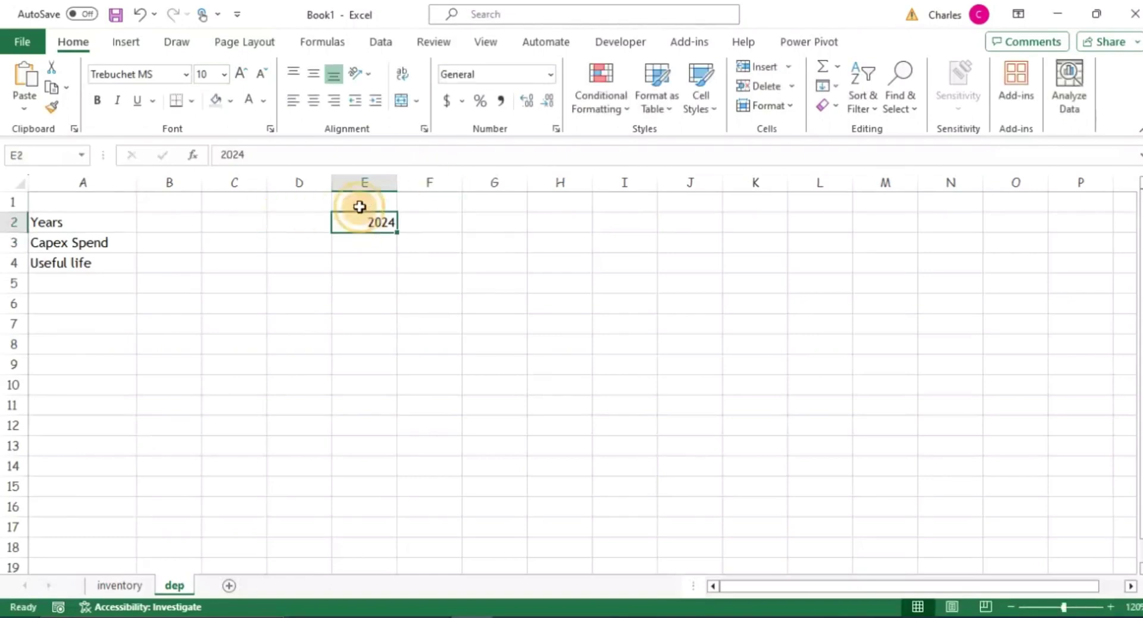
pyautogui.click(268, 103)
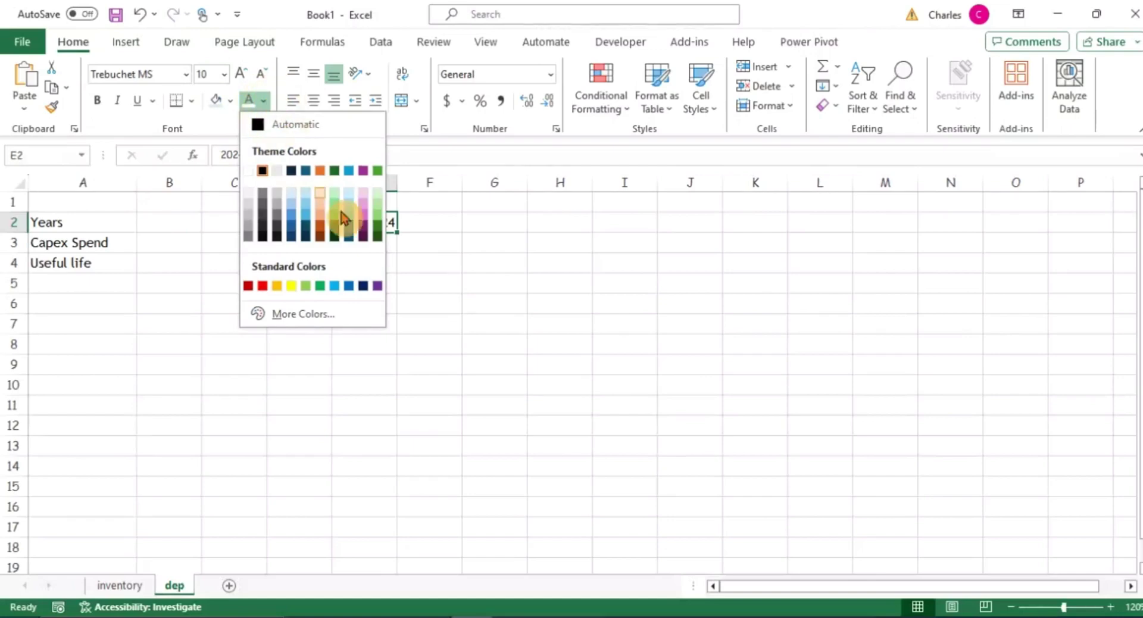
pyautogui.click(347, 284)
pyautogui.click(358, 266)
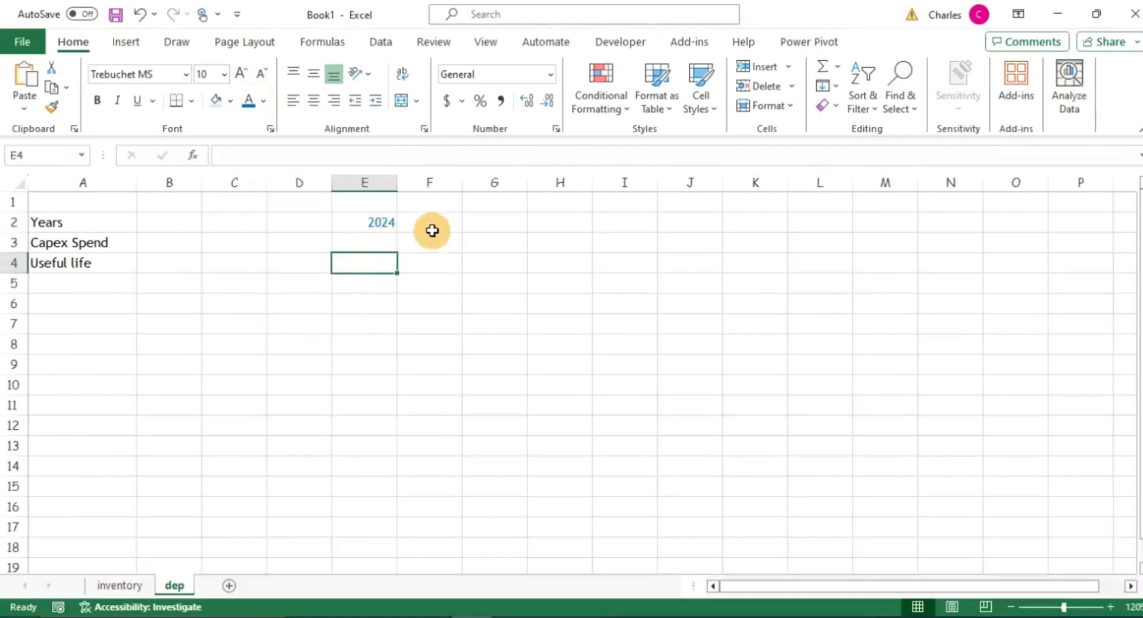
# Enter =E2+1 in F2 to give 2025.
pyautogui.click(189, 220)
pyautogui.click(226, 245)
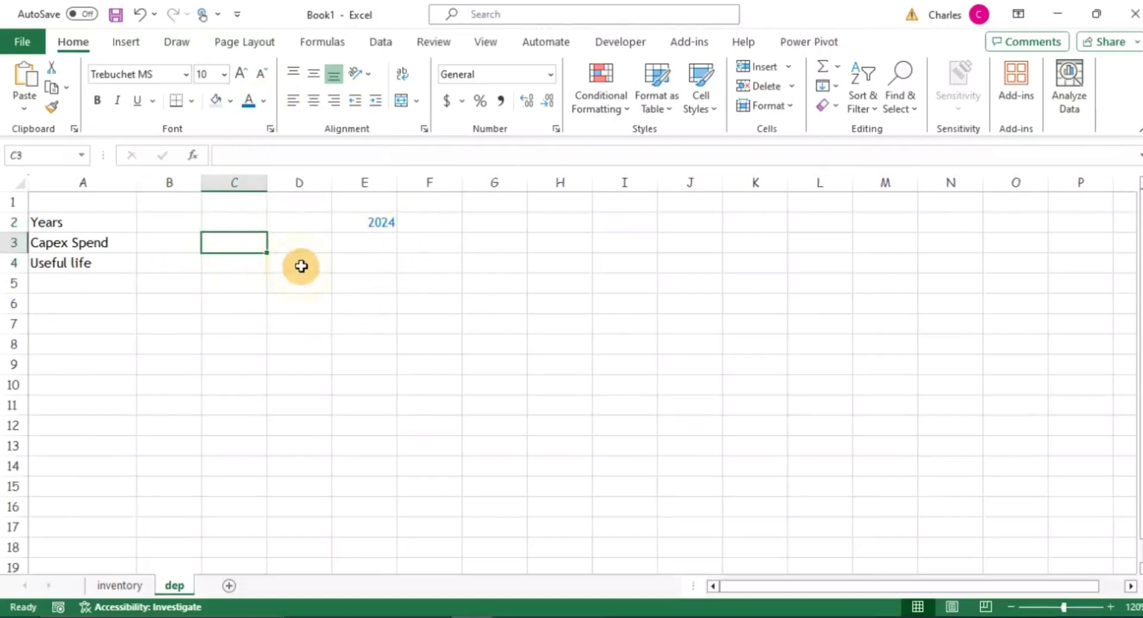
pyautogui.click(442, 223)
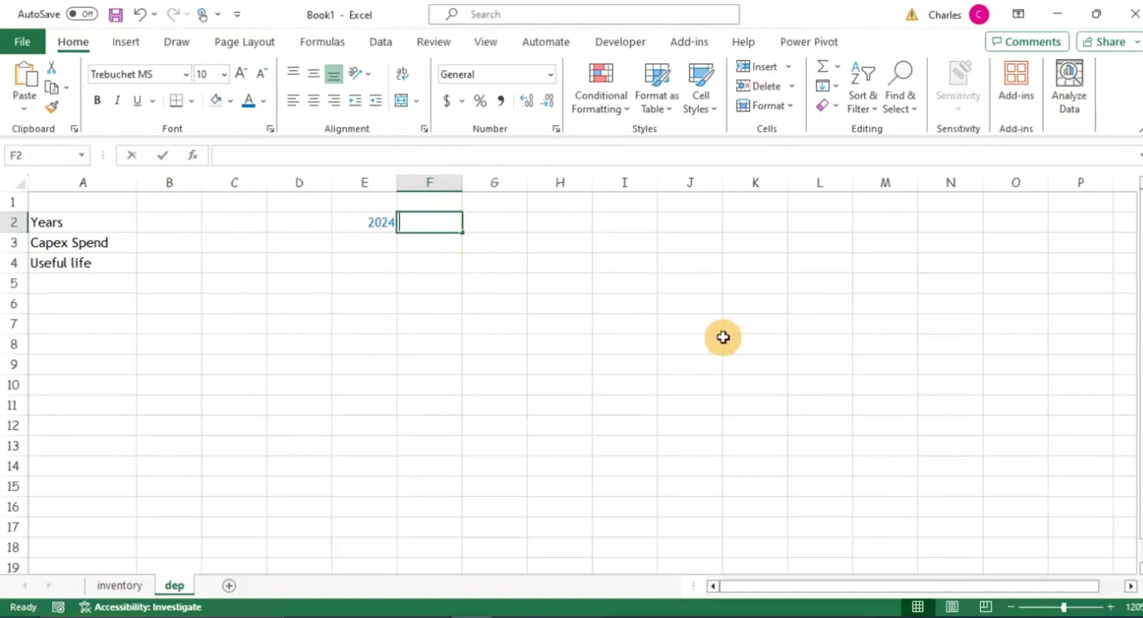
pyautogui.write('=')
pyautogui.press('Left')
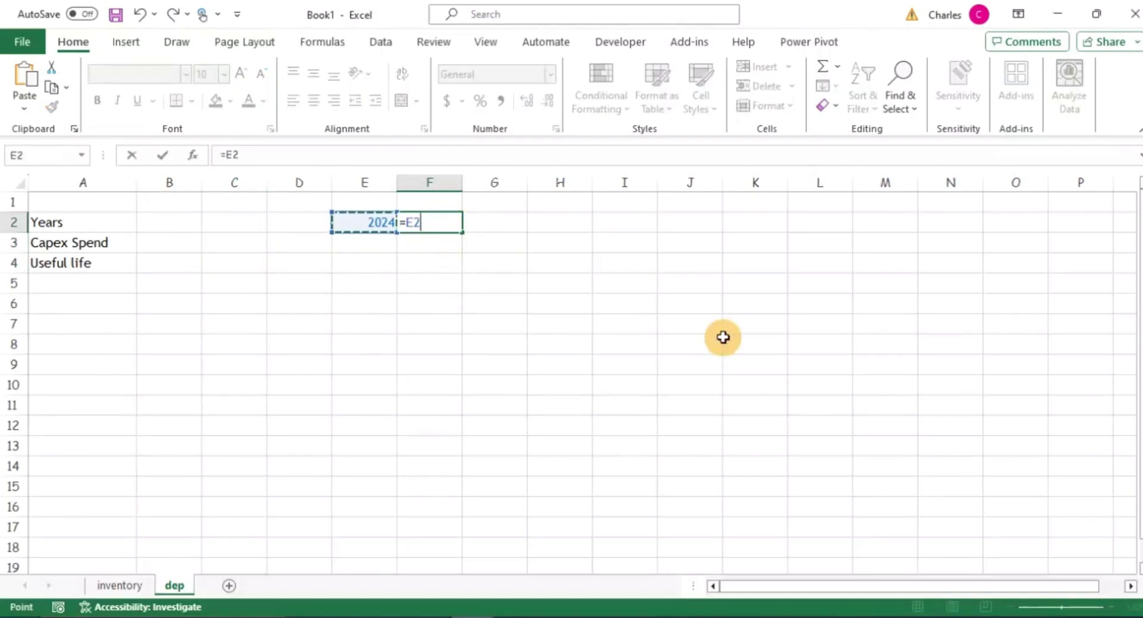
pyautogui.write('+1')
pyautogui.press('Return')
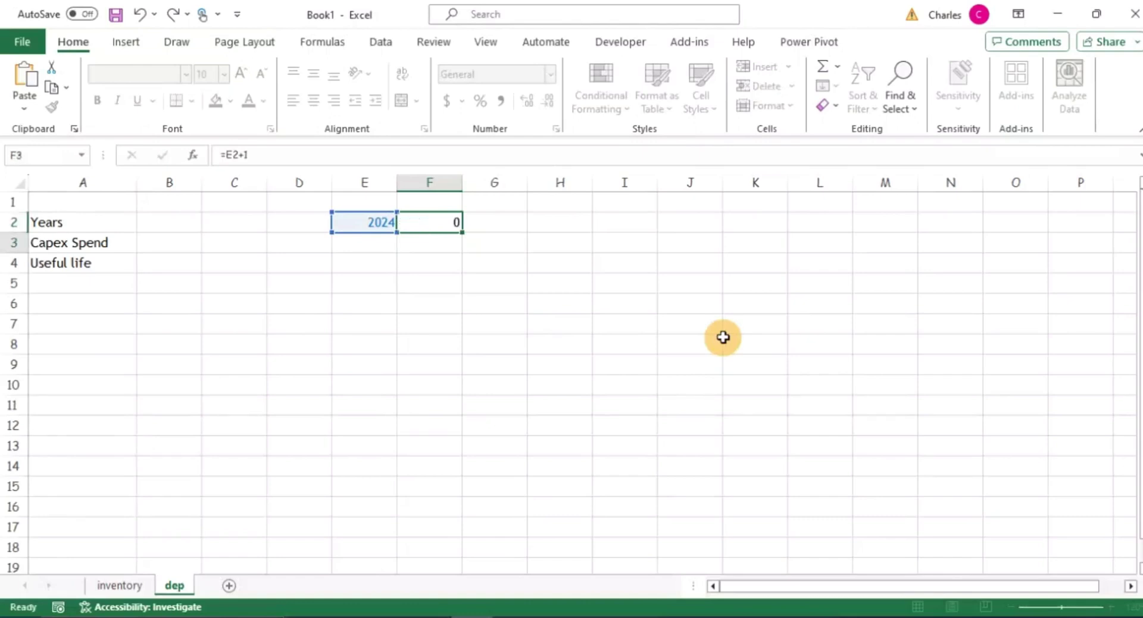
# Fill the next-year formula right along row 2 through 2029.
pyautogui.press('Up')
pyautogui.hotkey('shift', 'Right')
pyautogui.hotkey('shift', 'Right')
pyautogui.hotkey('shift', 'Right')
pyautogui.hotkey('shift', 'Right')
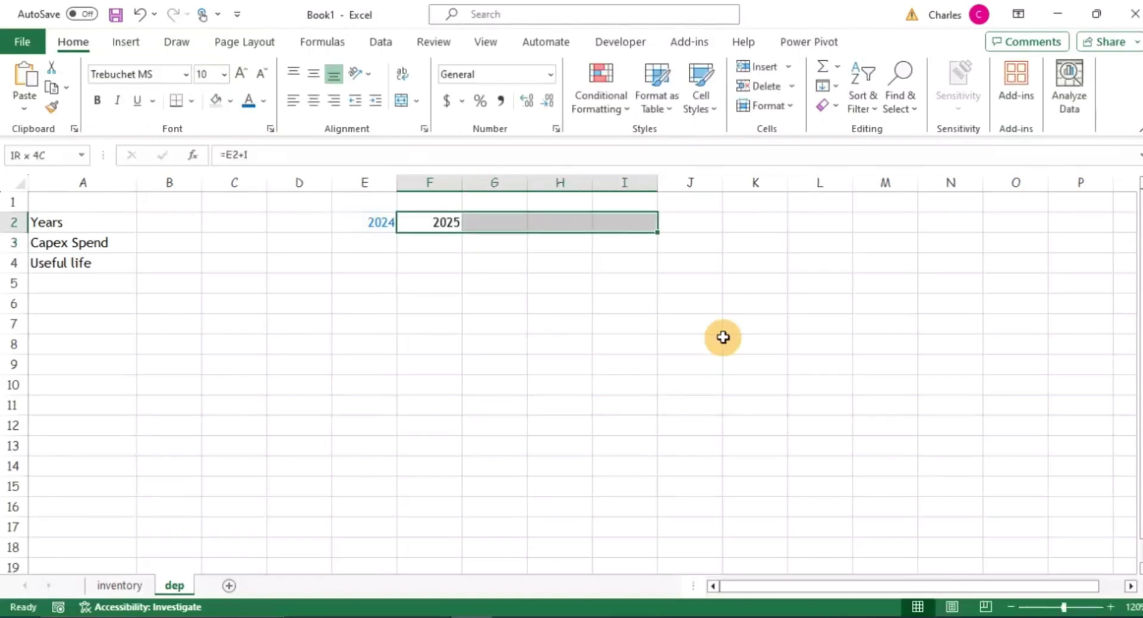
pyautogui.hotkey('ctrl', 'r')
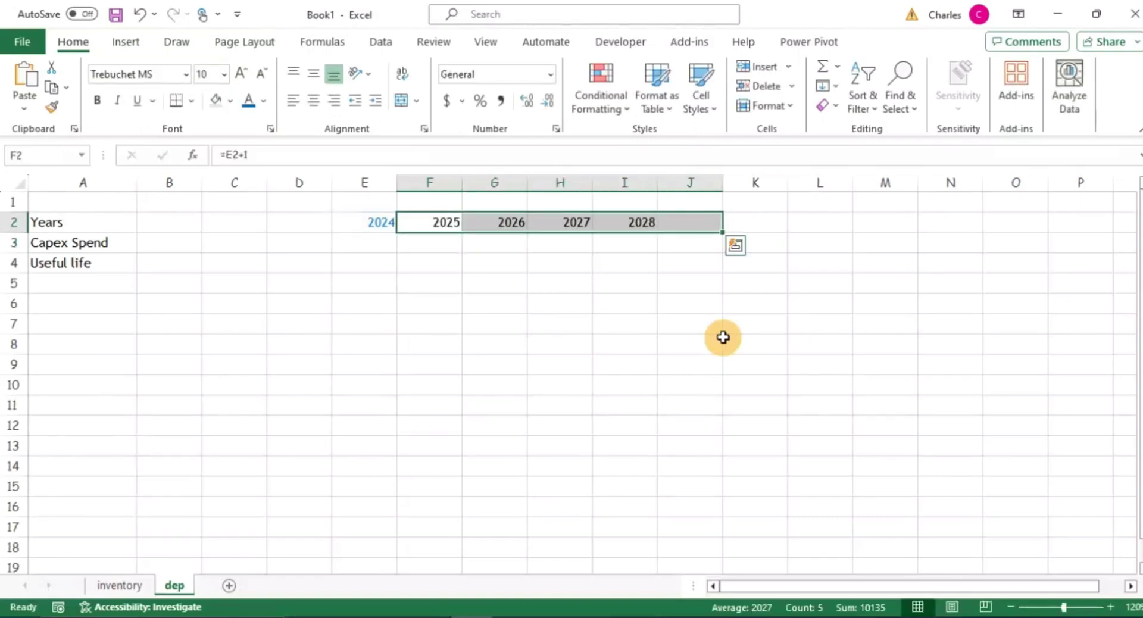
pyautogui.press('Right')
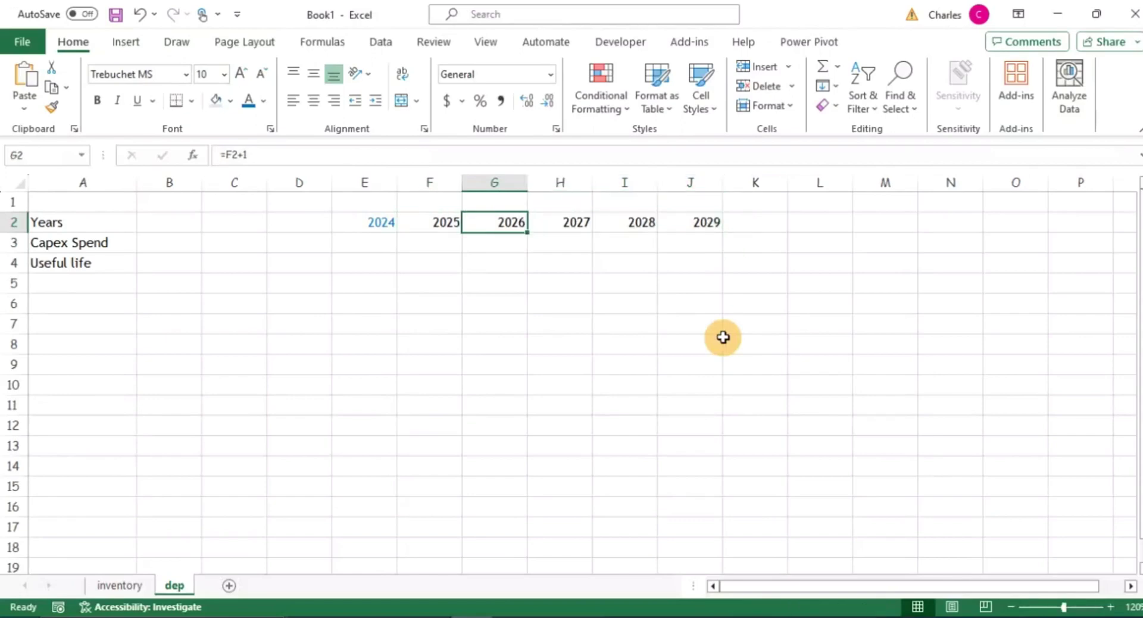
pyautogui.press('Left')
pyautogui.press('Left')
pyautogui.hotkey('ctrl', 'shift', 'Right')
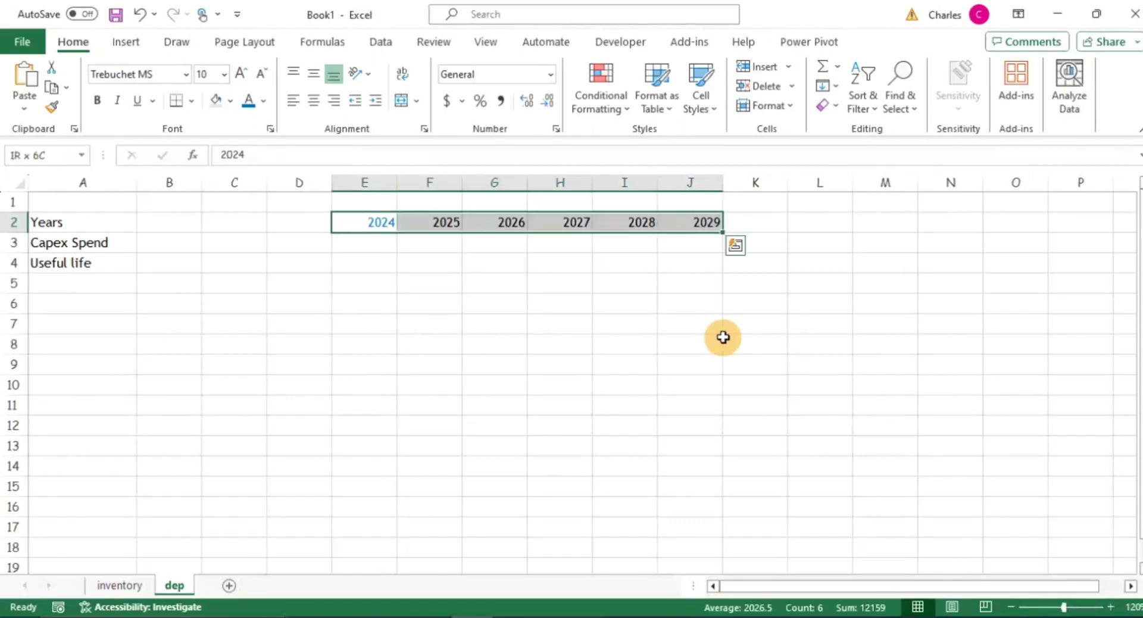
# Extend the year series one more cell to 2030 in K2.
pyautogui.press('Right')
pyautogui.press('Right')
pyautogui.press('Right')
pyautogui.press('Right')
pyautogui.press('Right')
pyautogui.press('Right')
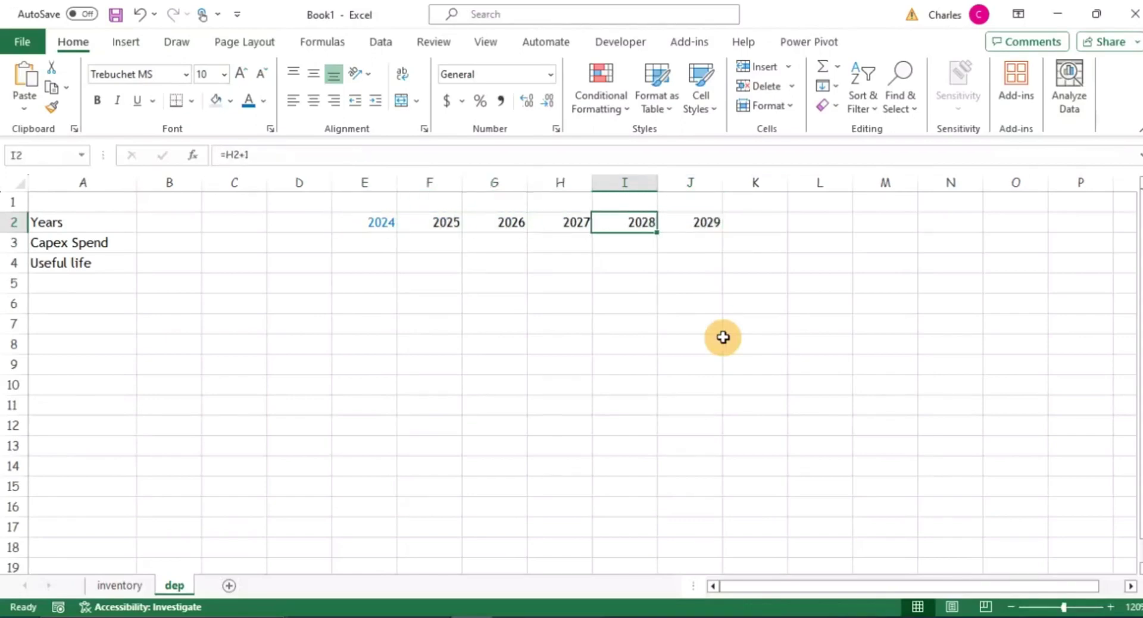
pyautogui.press('Left')
pyautogui.hotkey('shift', 'Right')
pyautogui.hotkey('ctrl', 'r')
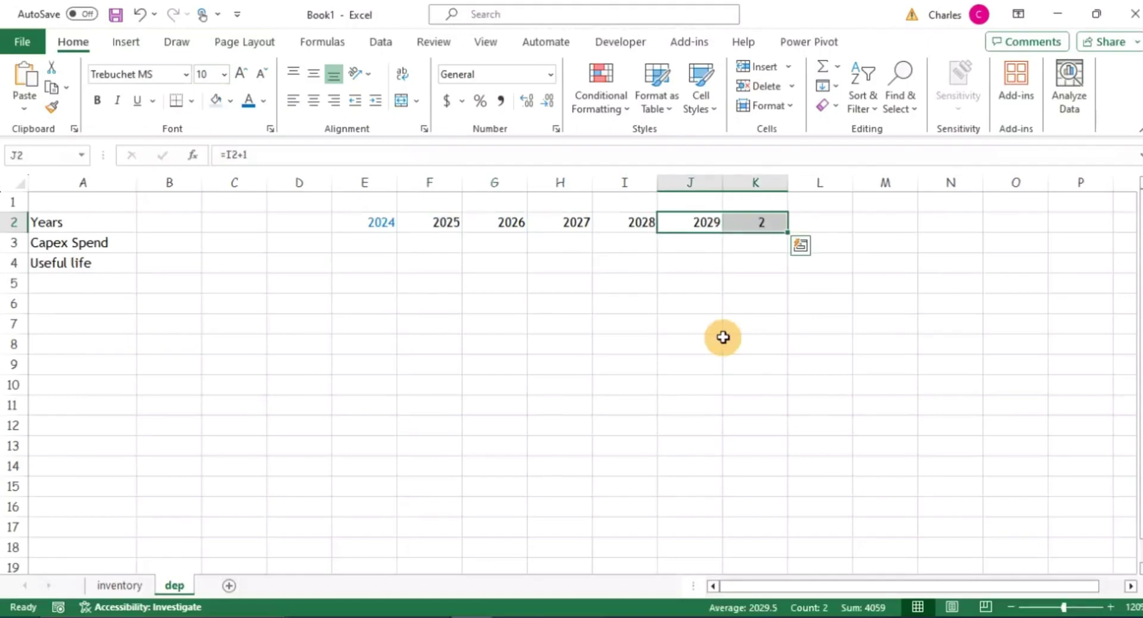
pyautogui.press('Down')
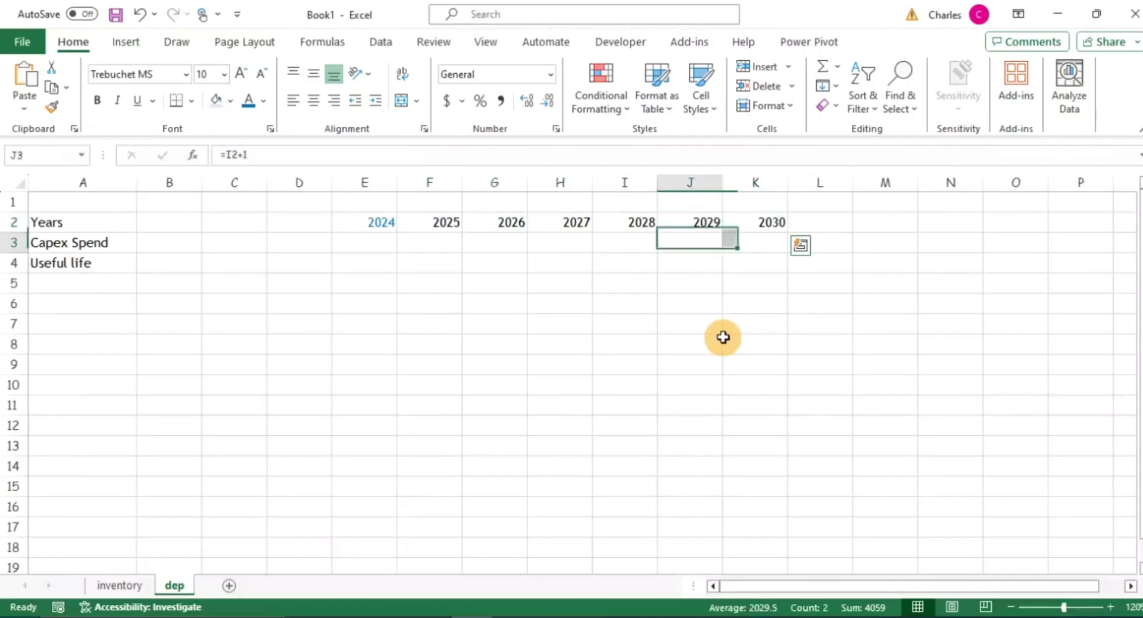
pyautogui.press('Left')
pyautogui.press('Left')
pyautogui.press('Left')
pyautogui.press('Left')
pyautogui.press('Left')
pyautogui.press('Left')
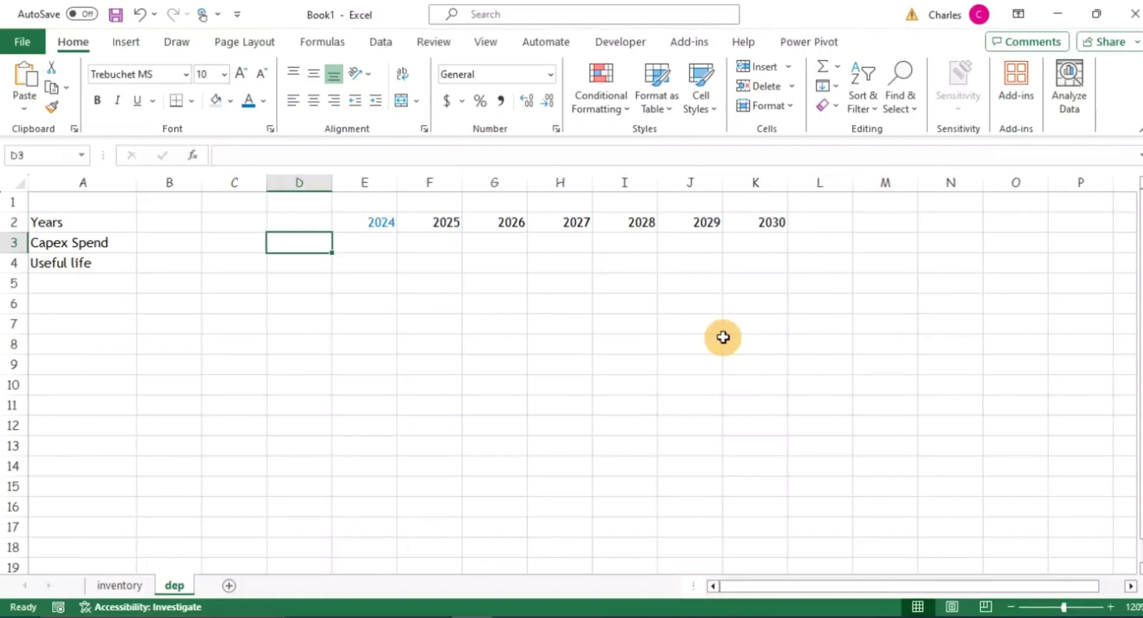
pyautogui.press('Up')
pyautogui.press('Right')
pyautogui.press('Down')
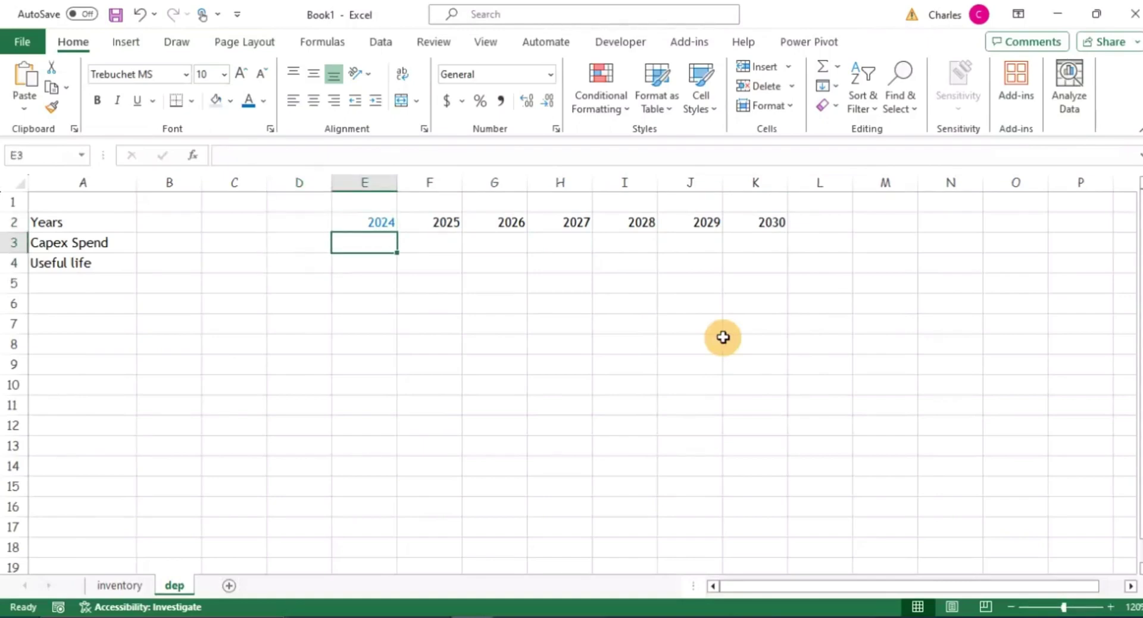
# Enter =RANDBETWEEN(250,450) in E3 and fill it right across E3:K3.
pyautogui.write('=randb')
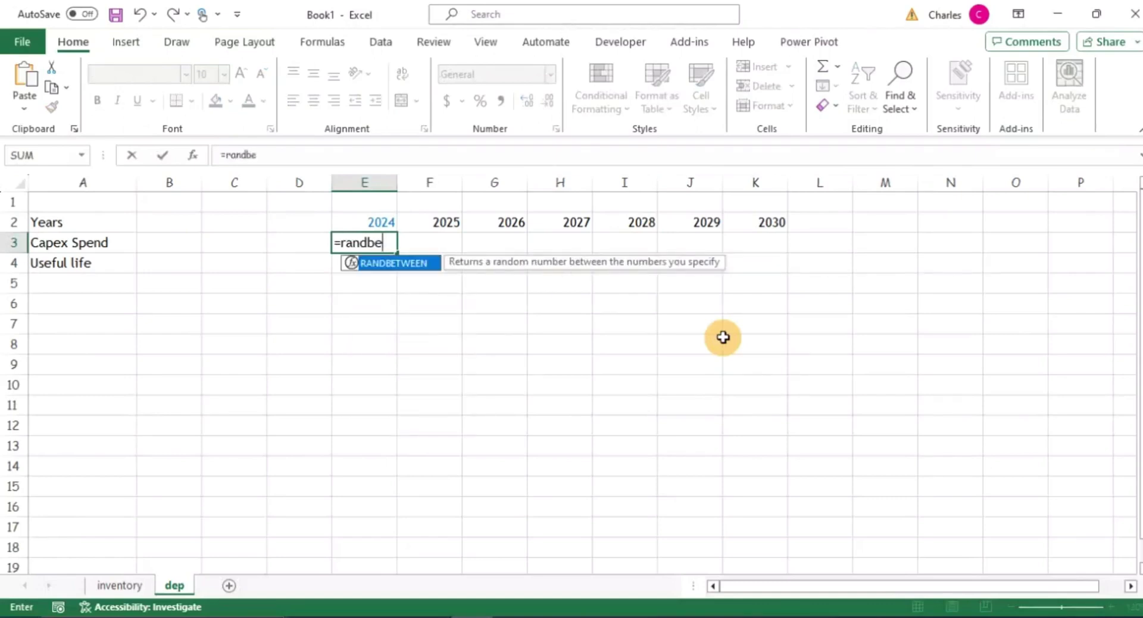
pyautogui.write('e')
pyautogui.press('Tab')
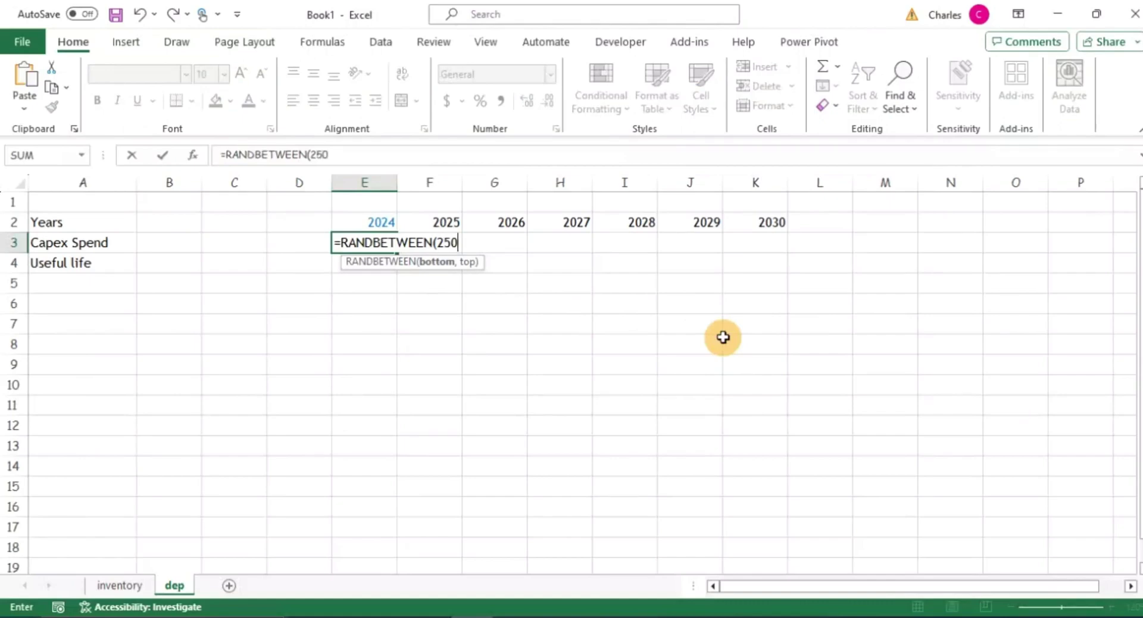
pyautogui.write('250,450')
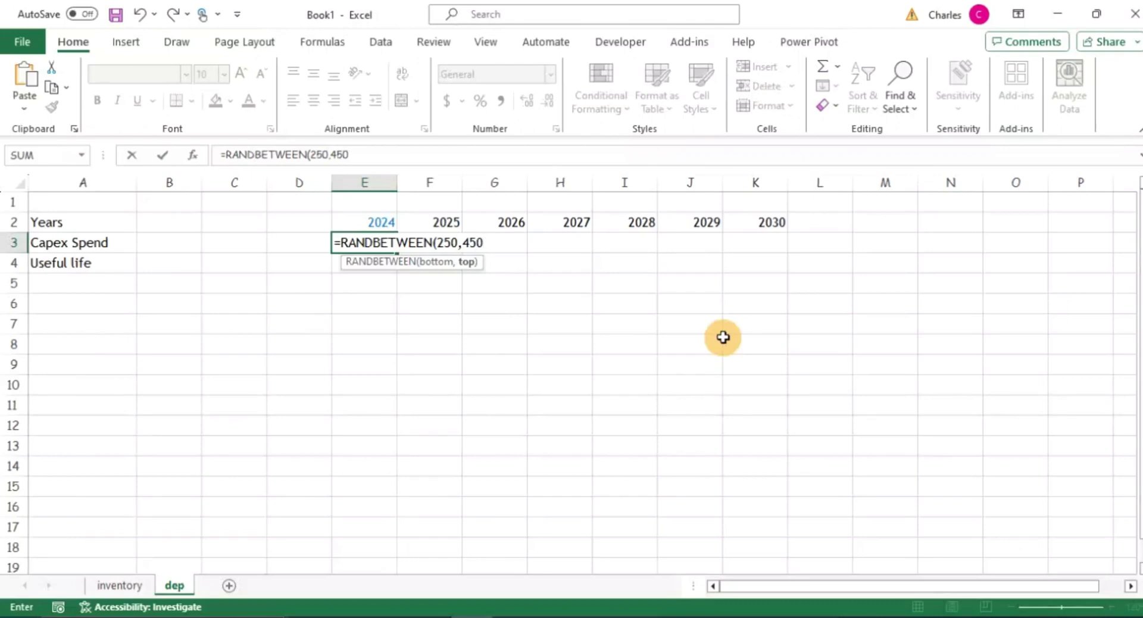
pyautogui.write(')')
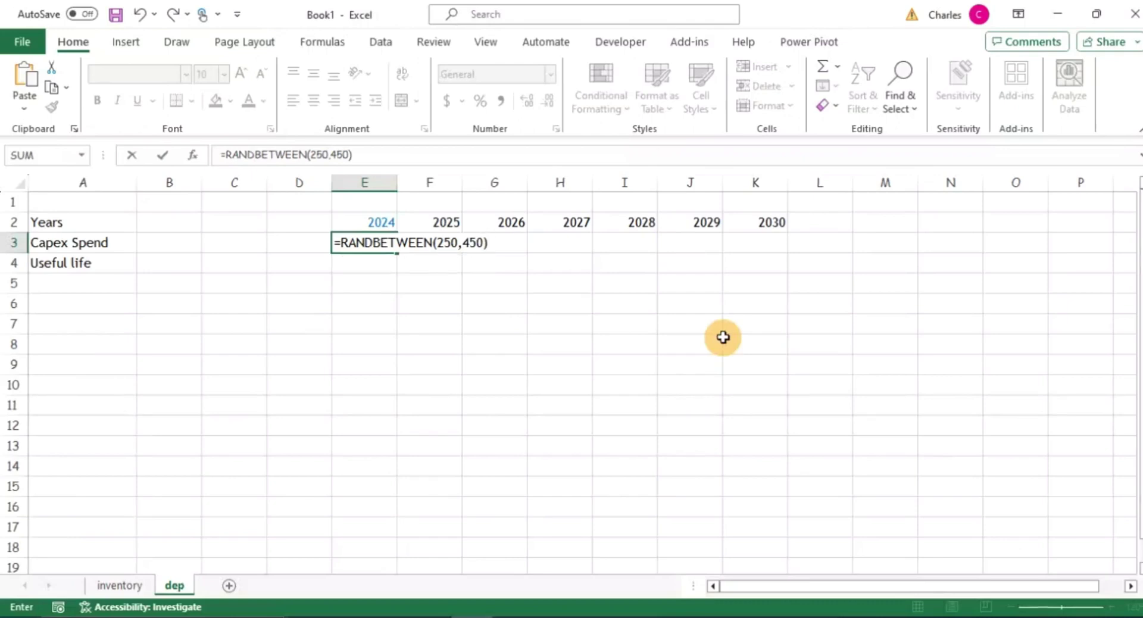
pyautogui.press('Return')
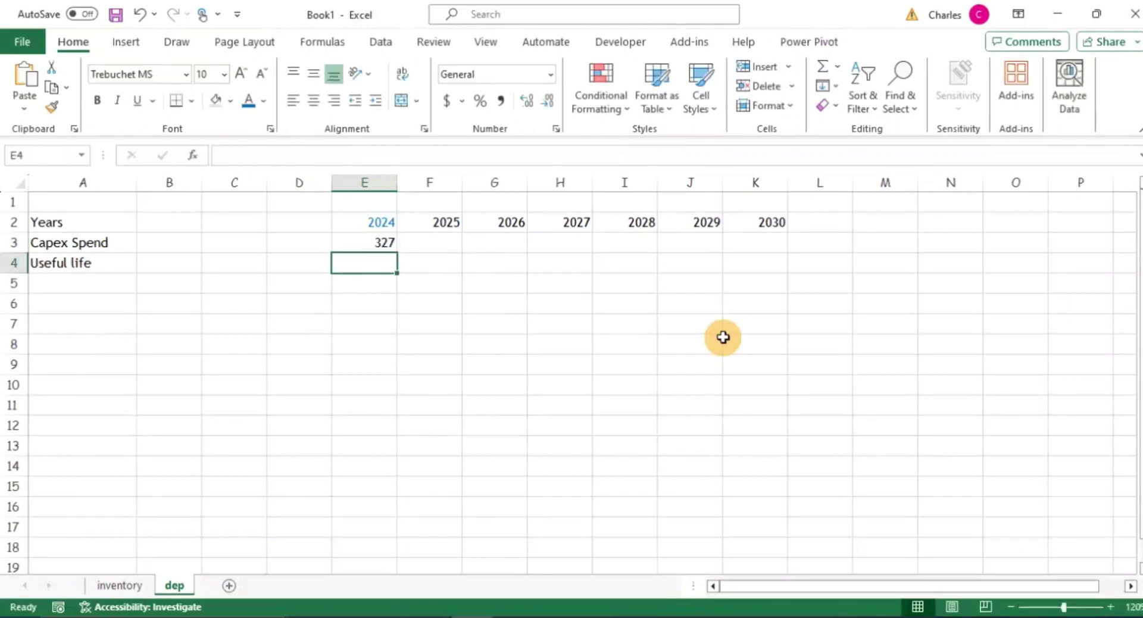
pyautogui.press('Up')
pyautogui.hotkey('shift', 'Right')
pyautogui.hotkey('shift', 'Right')
pyautogui.hotkey('shift', 'Right')
pyautogui.hotkey('shift', 'Right')
pyautogui.hotkey('shift', 'Right')
pyautogui.hotkey('shift', 'Right')
pyautogui.hotkey('shift', 'Right')
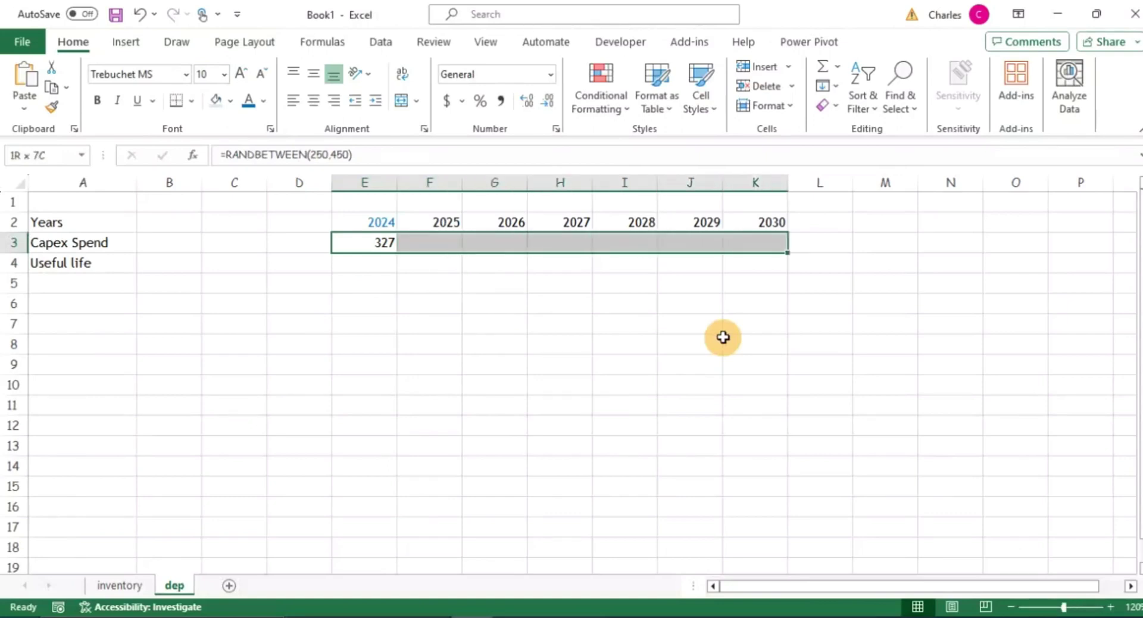
pyautogui.hotkey('shift', 'Left')
pyautogui.hotkey('ctrl', 'r')
pyautogui.press('Down')
pyautogui.press('Down')
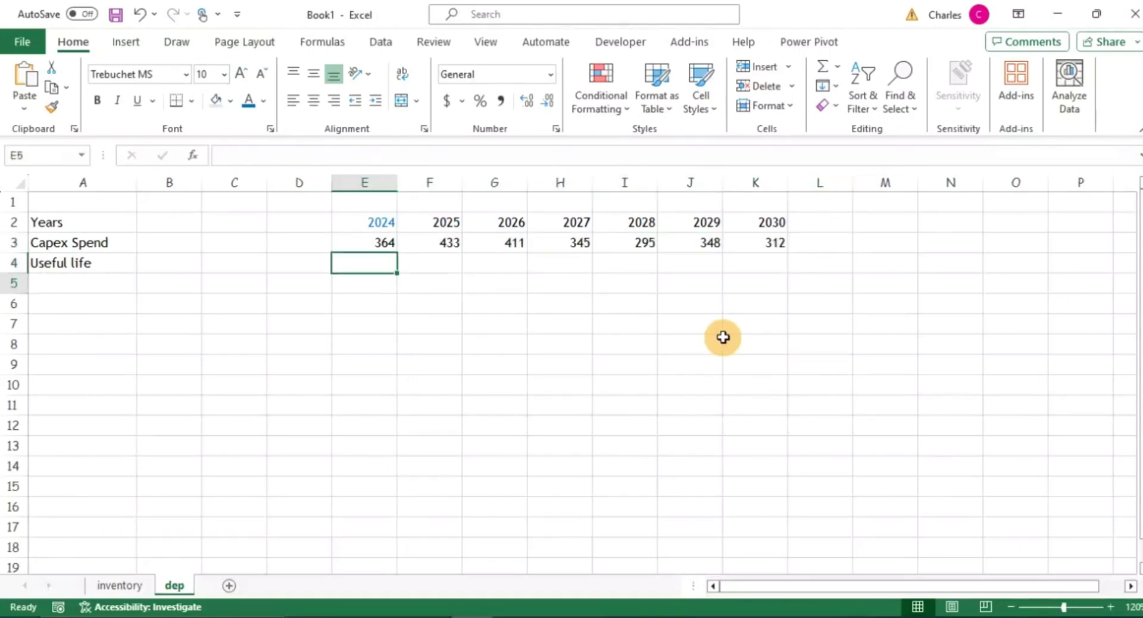
pyautogui.write('1')
pyautogui.press('Return')
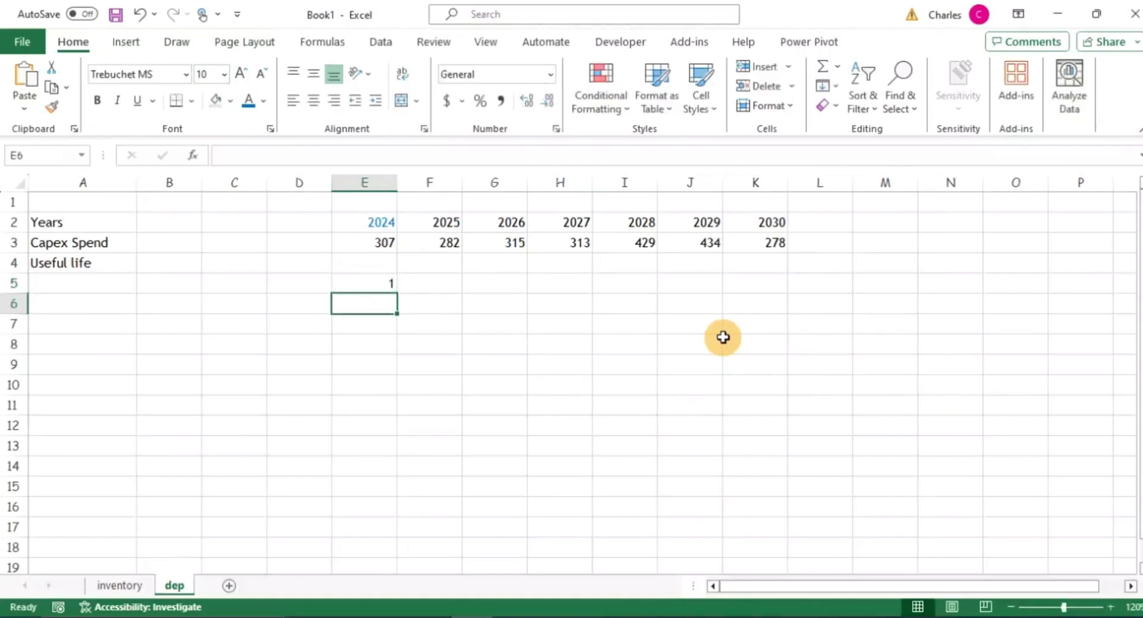
pyautogui.press('Up')
pyautogui.write('2')
pyautogui.press('Return')
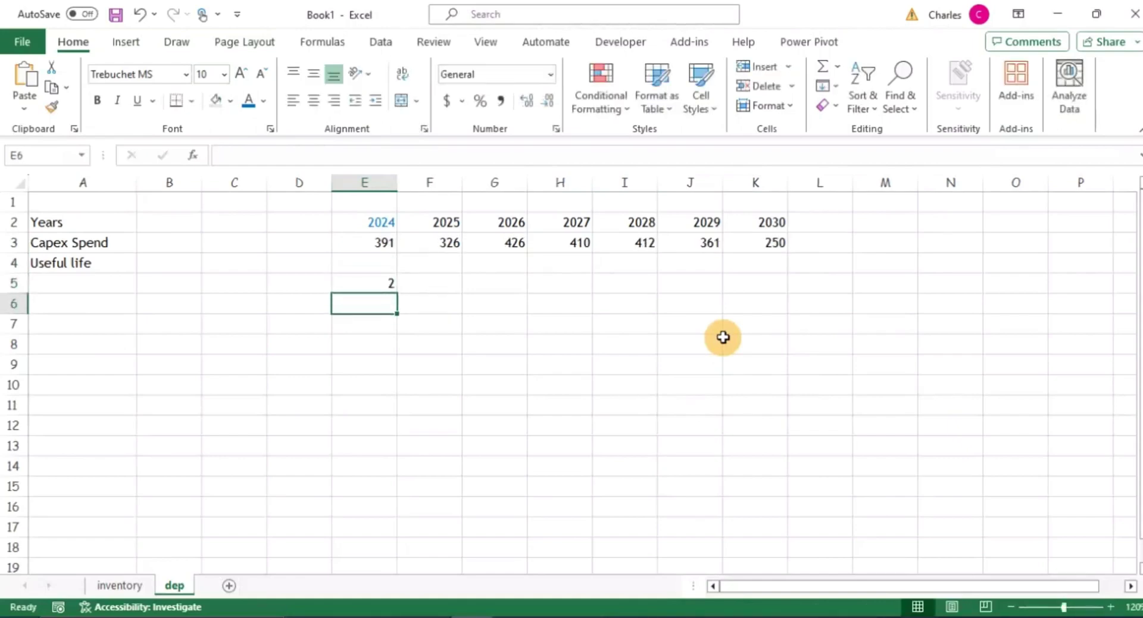
pyautogui.press('Up')
pyautogui.press('Up')
pyautogui.press('Down')
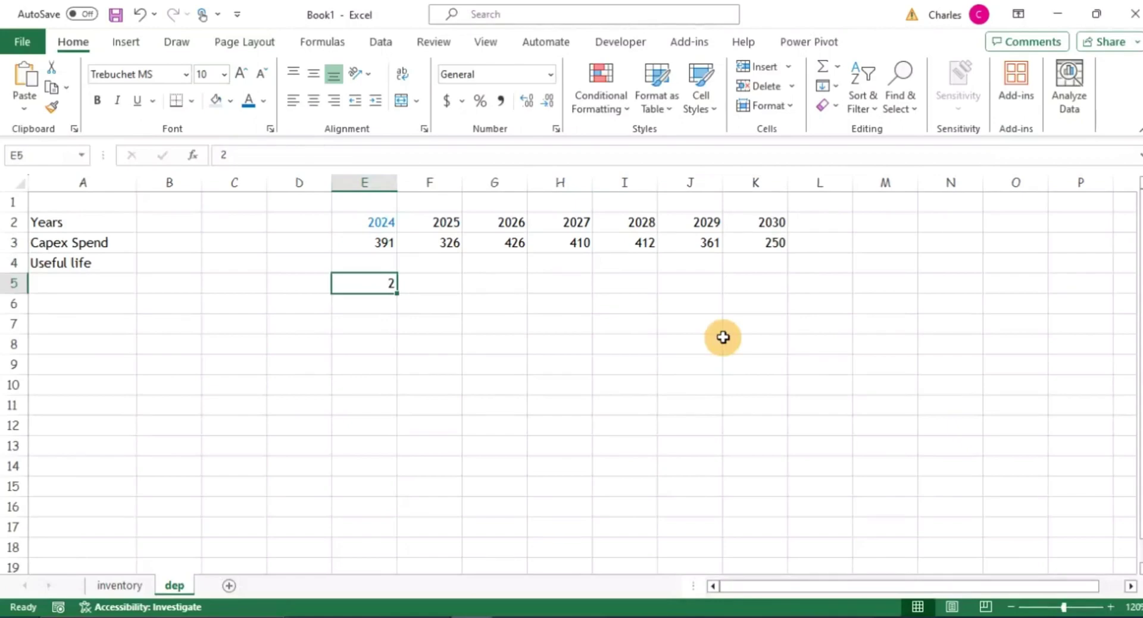
pyautogui.press('Delete')
pyautogui.press('Up')
pyautogui.press('Up')
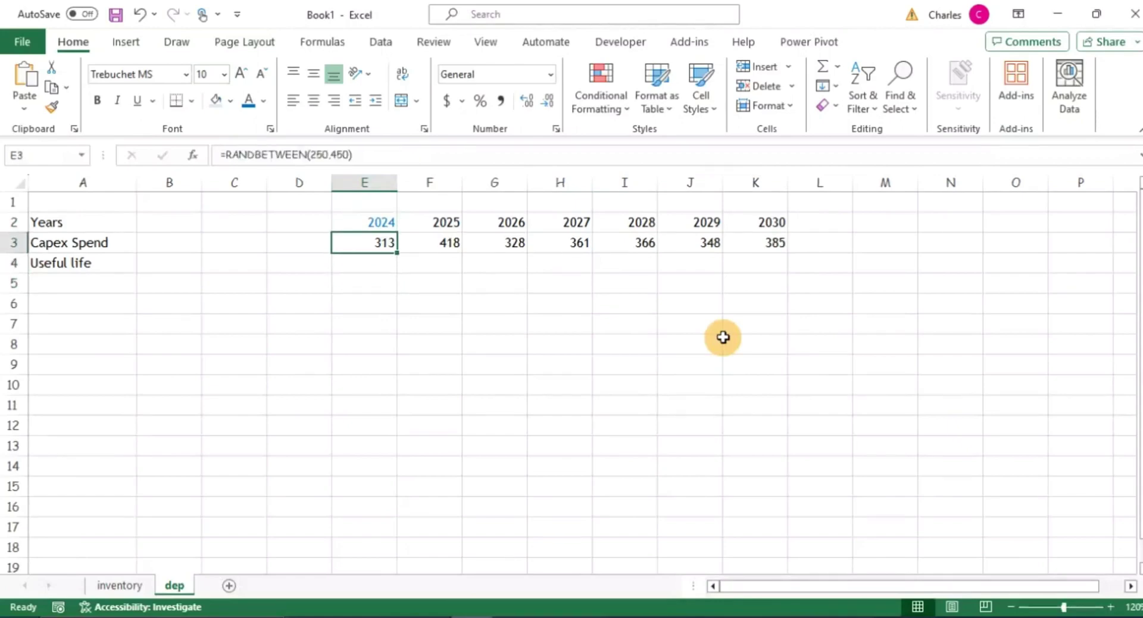
pyautogui.hotkey('ctrl', 'shift', 'Right')
# Copy E3:K3 and paste it back as fixed values.
pyautogui.hotkey('ctrl', 'c')
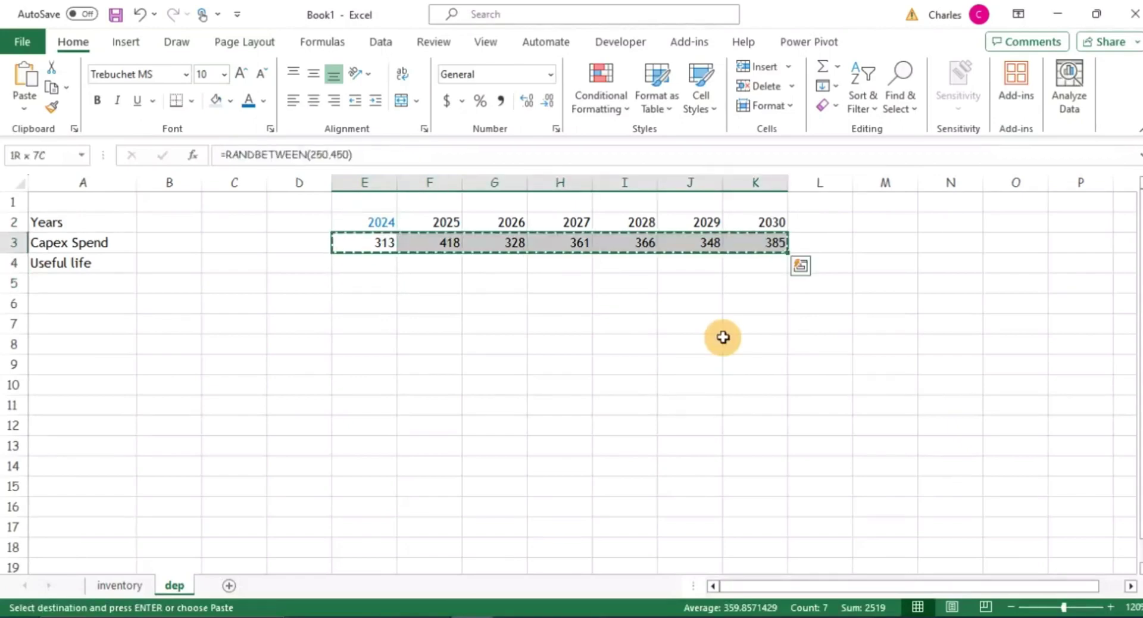
pyautogui.click(22, 111)
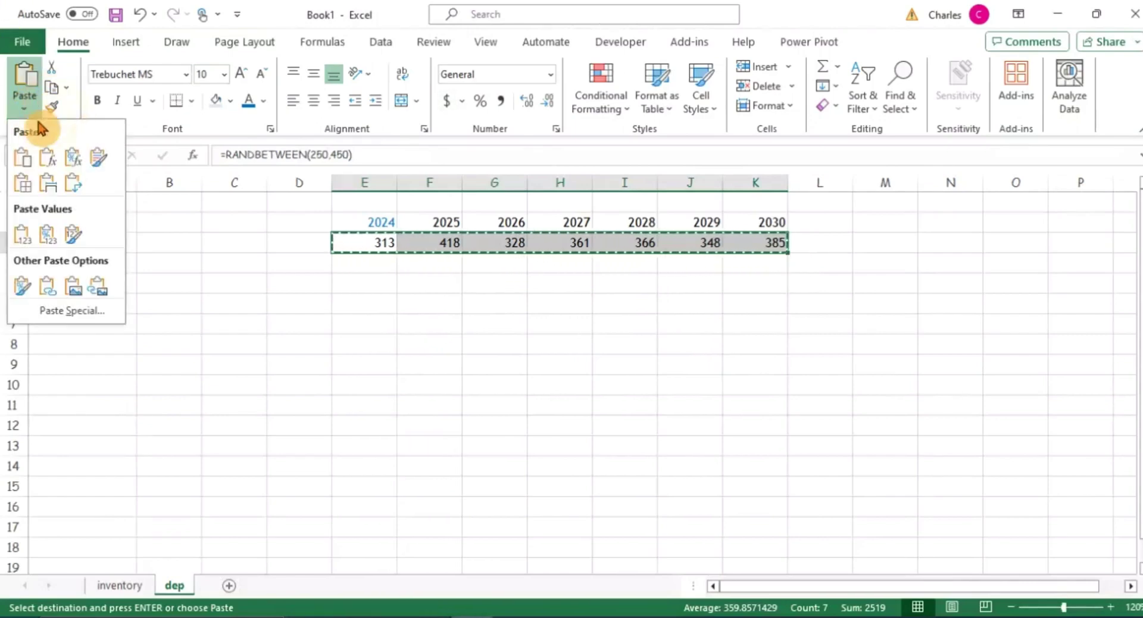
pyautogui.click(22, 241)
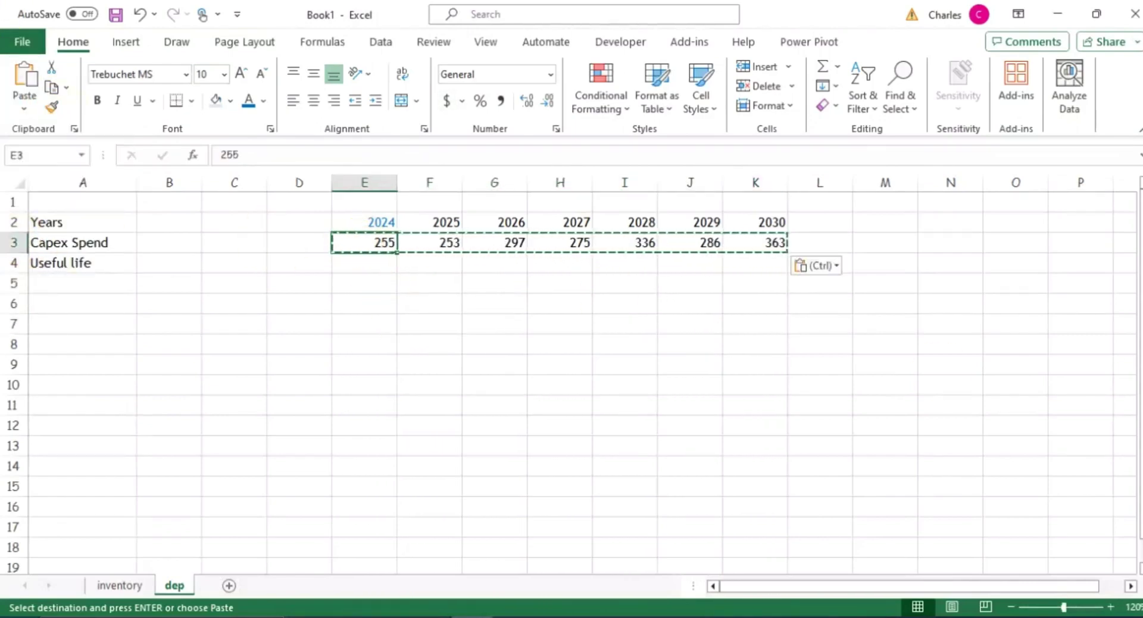
pyautogui.press('Escape')
pyautogui.press('Down')
pyautogui.press('Down')
pyautogui.press('Right')
pyautogui.press('Up')
pyautogui.press('Up')
pyautogui.press('Up')
pyautogui.press('Left')
pyautogui.press('Left')
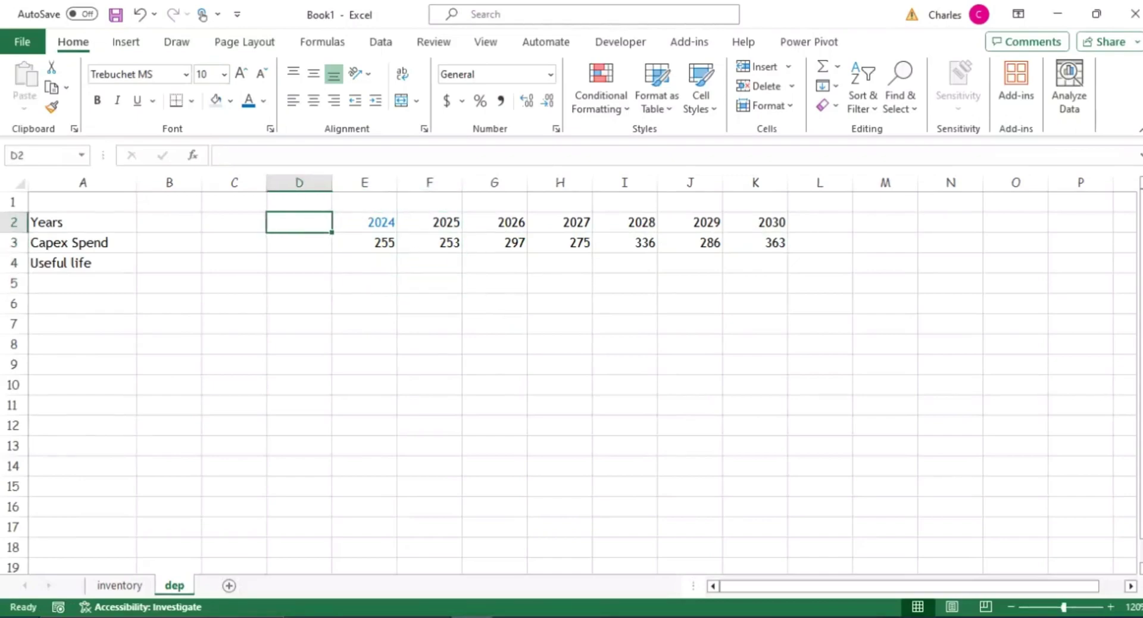
pyautogui.press('Down')
pyautogui.press('Down')
pyautogui.press('Right')
pyautogui.press('Right')
pyautogui.press('Left')
# Enter 1 in E5 to confirm the capex values no longer recalculate.
pyautogui.press('Down')
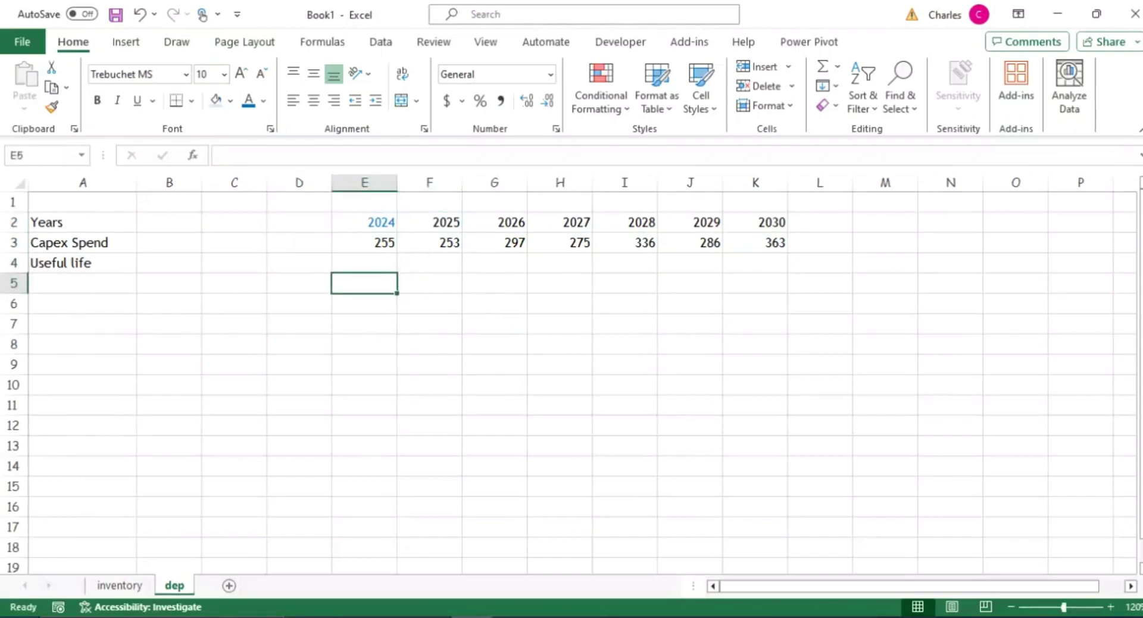
pyautogui.write('1')
pyautogui.press('Return')
pyautogui.press('Up')
pyautogui.press('Up')
pyautogui.press('Up')
pyautogui.press('Up')
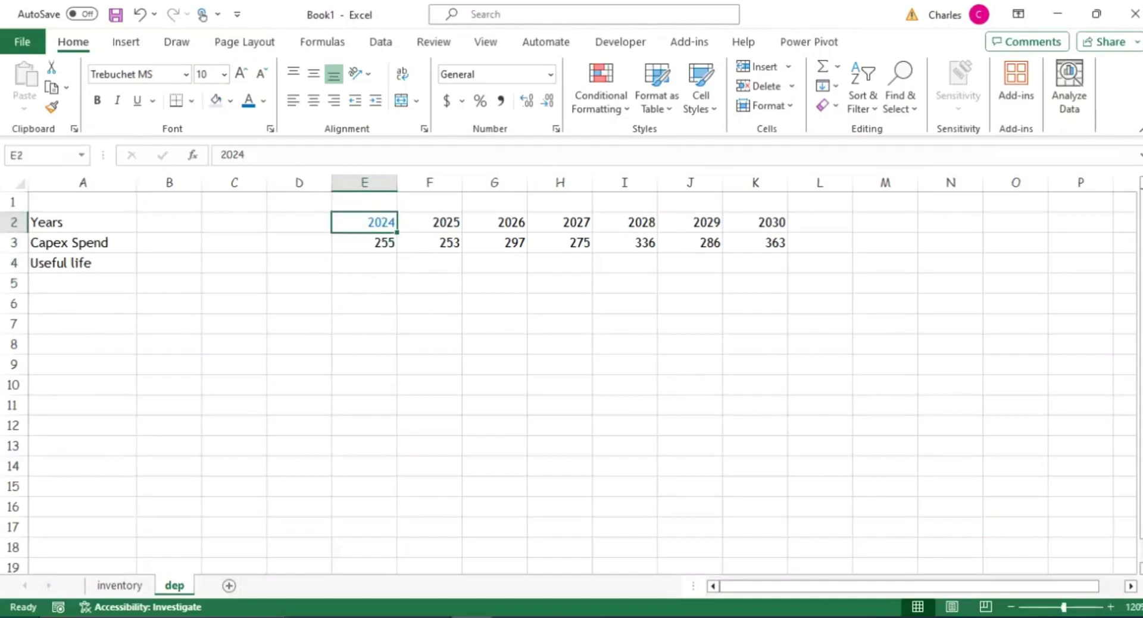
# Bold the 2024–2030 headers in E2:K2 and add a bottom border beneath them.
pyautogui.hotkey('ctrl', 'shift', 'Right')
pyautogui.hotkey('ctrl', 'b')
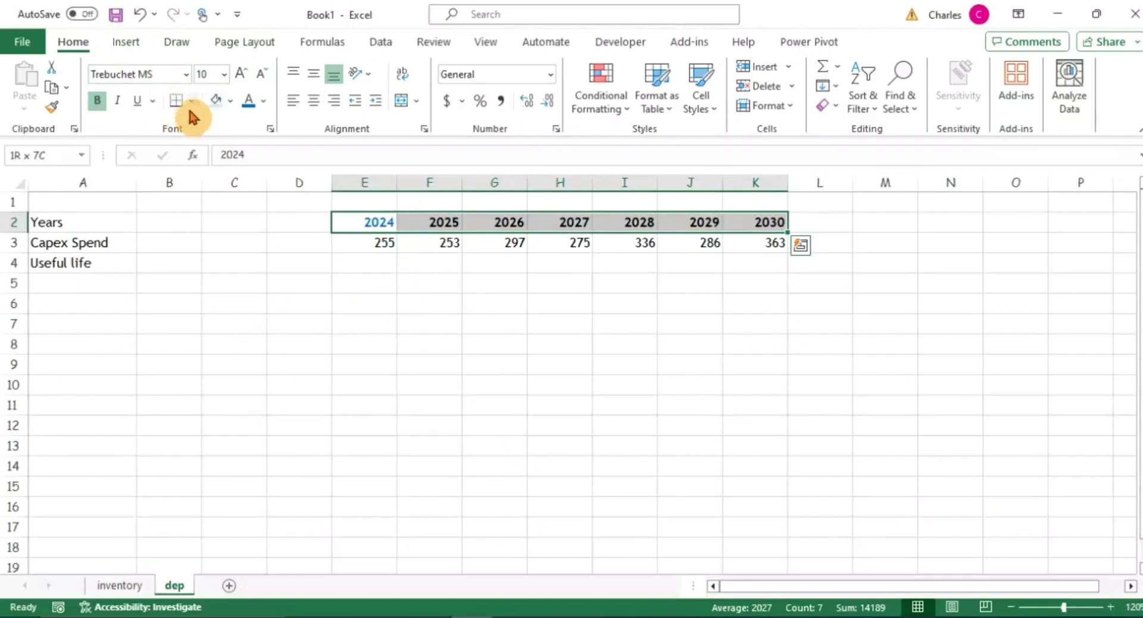
pyautogui.click(168, 105)
pyautogui.click(298, 407)
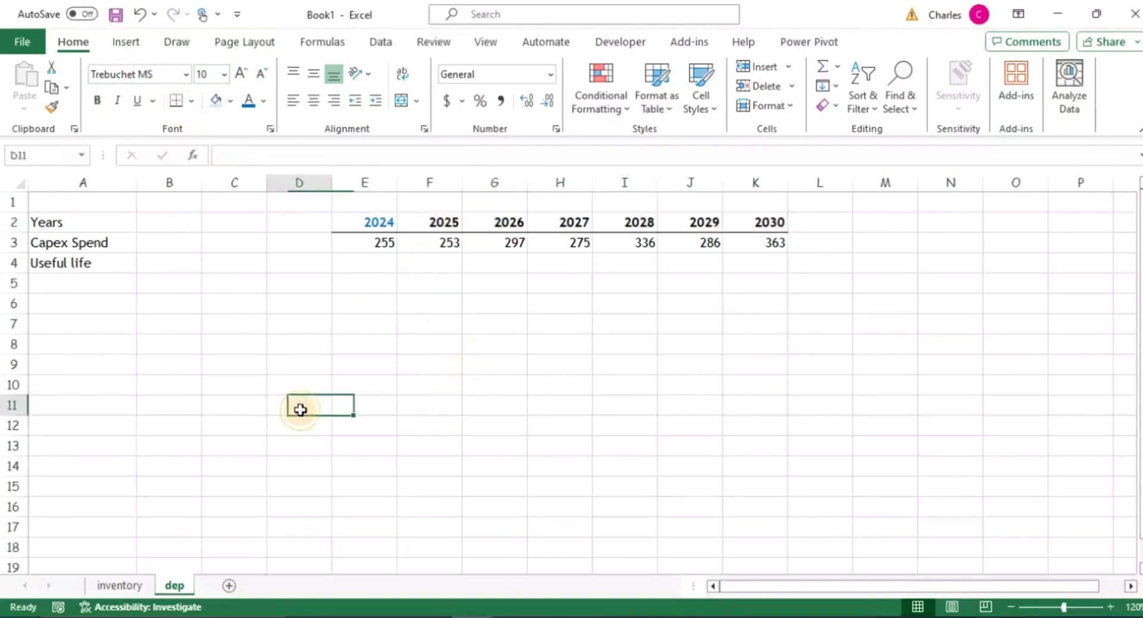
pyautogui.press('Down')
pyautogui.press('Down')
pyautogui.press('Down')
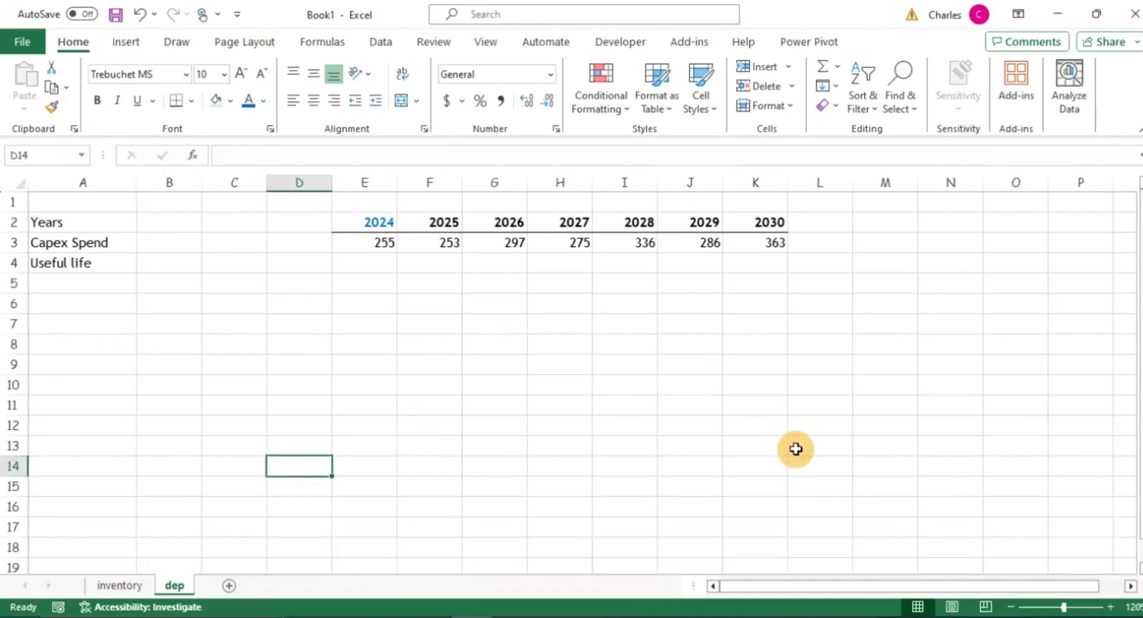
pyautogui.press('Up')
pyautogui.press('Up')
pyautogui.press('Up')
pyautogui.press('Up')
pyautogui.press('Up')
pyautogui.press('Up')
pyautogui.press('Up')
pyautogui.press('Up')
pyautogui.press('Up')
pyautogui.press('Up')
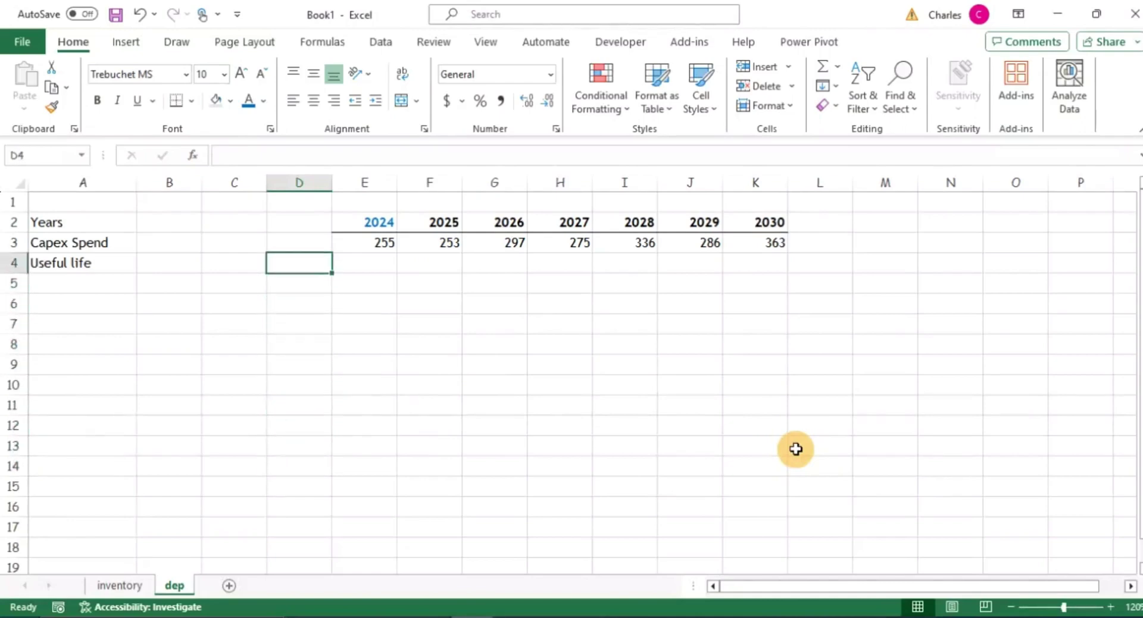
pyautogui.press('Left')
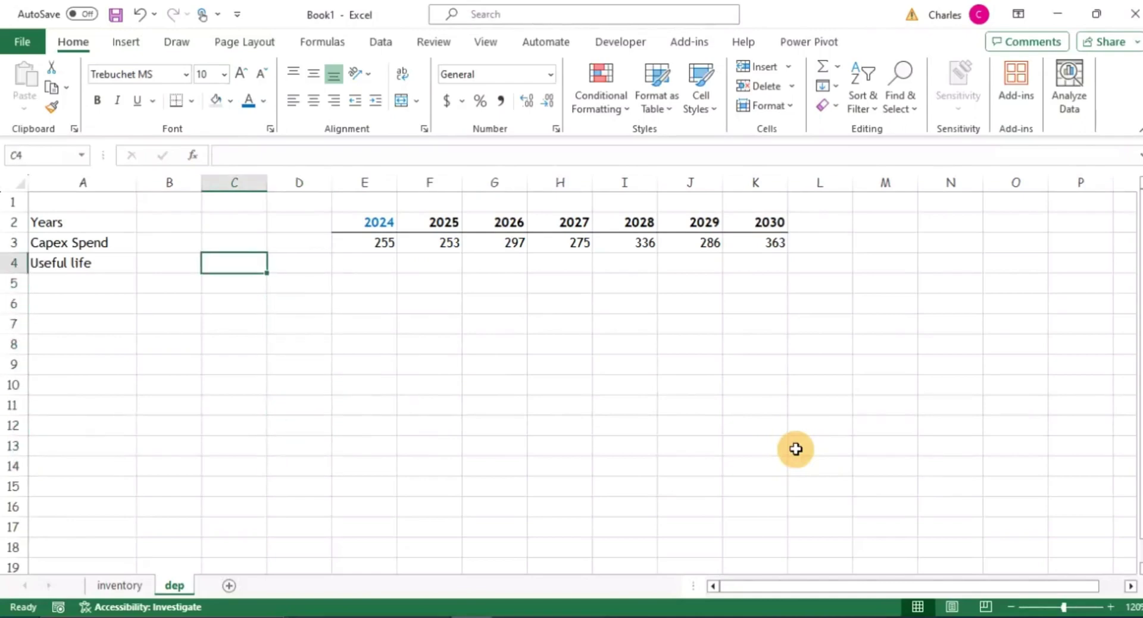
# Enter 4 in C4 and give it a blue font colour.
pyautogui.write('4')
pyautogui.press('Return')
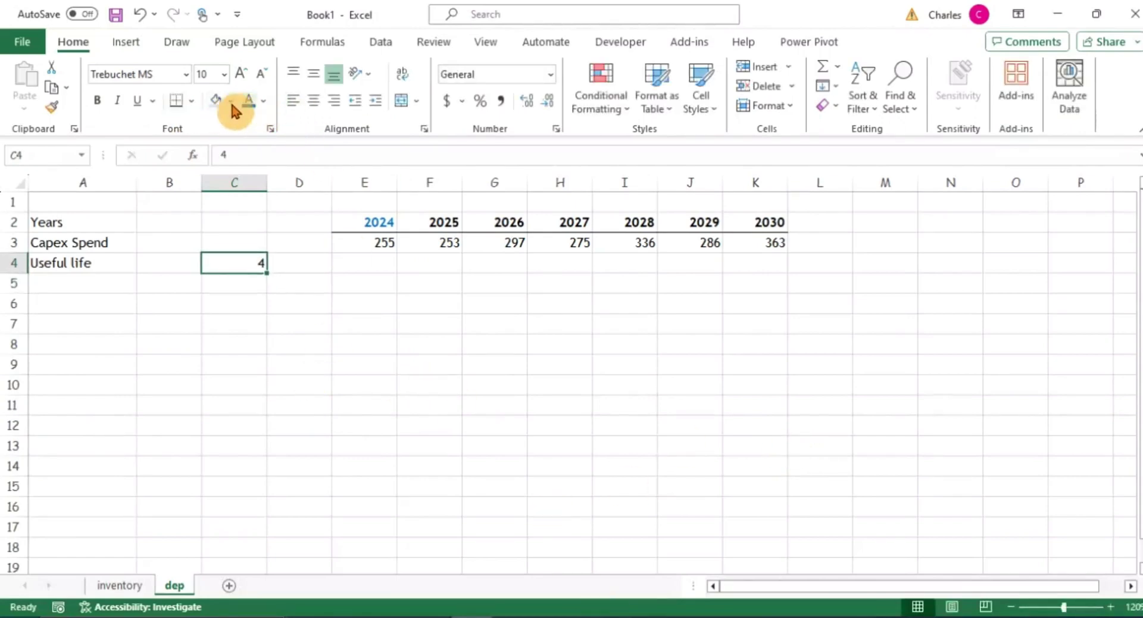
pyautogui.click(247, 101)
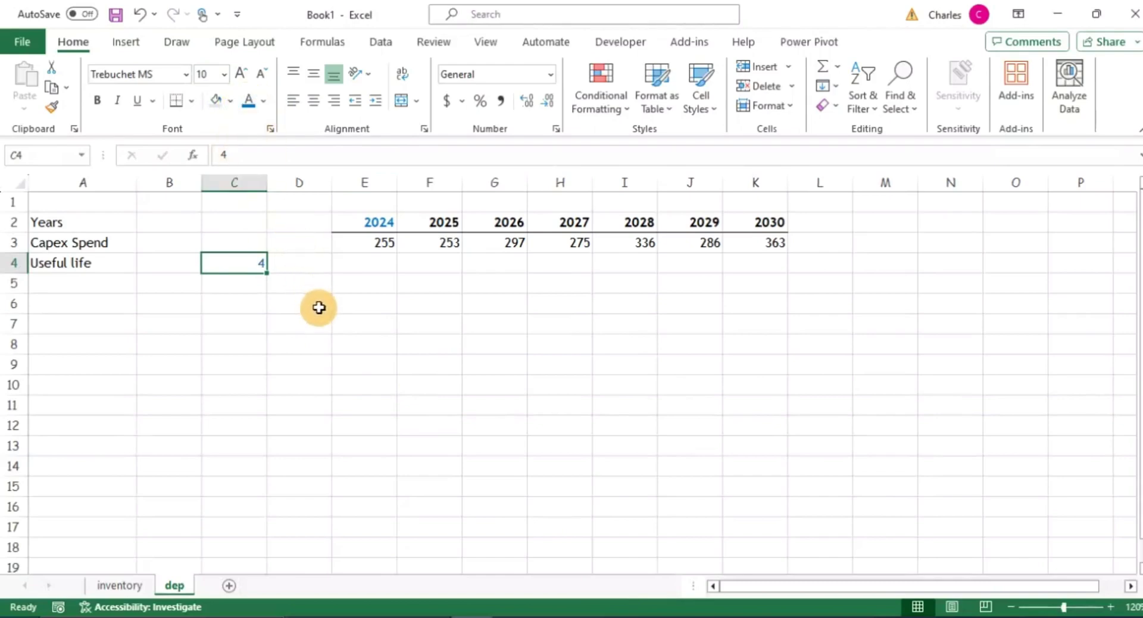
pyautogui.click(381, 323)
pyautogui.click(186, 242)
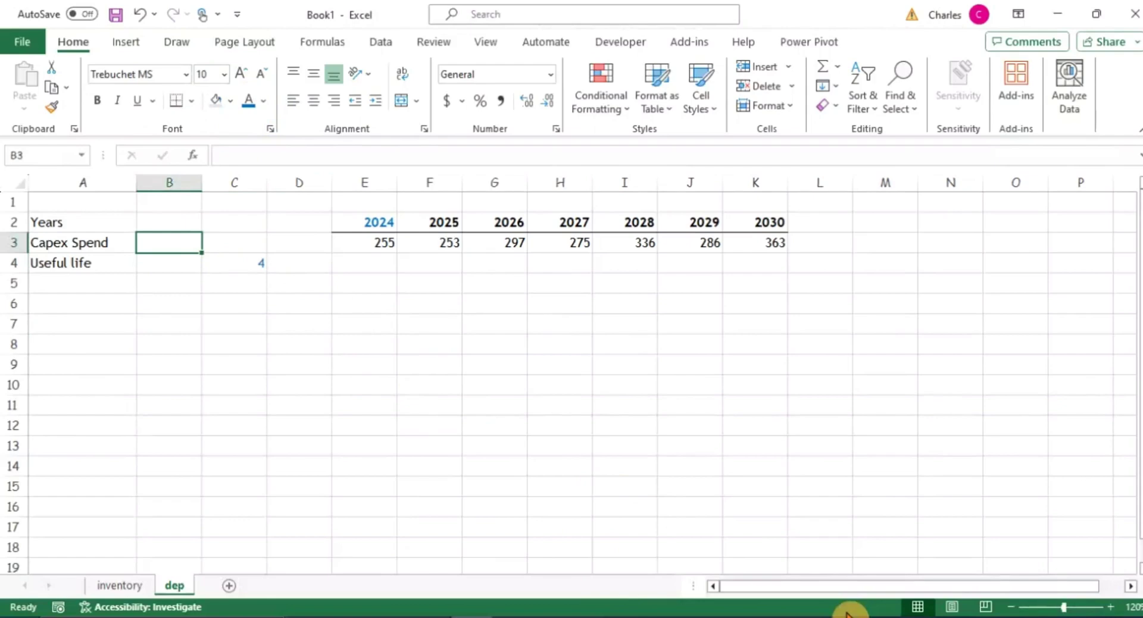
# Enter the unit note in B3 and correct its spelling to [money].
pyautogui.write('[monry')
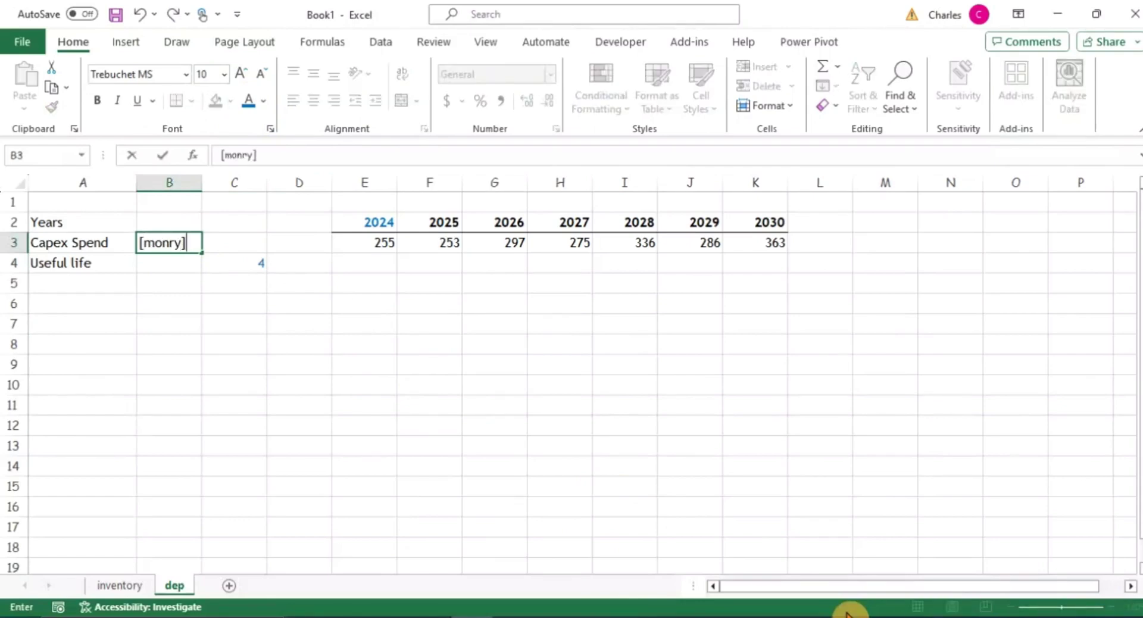
pyautogui.press('Return')
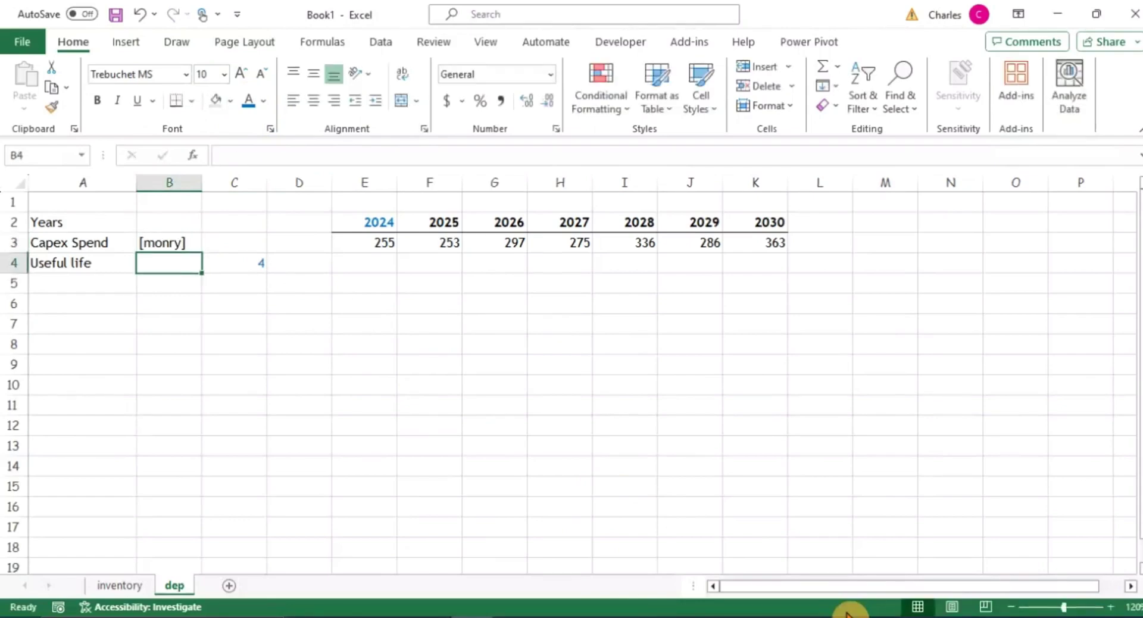
pyautogui.press('Up')
pyautogui.press('Up')
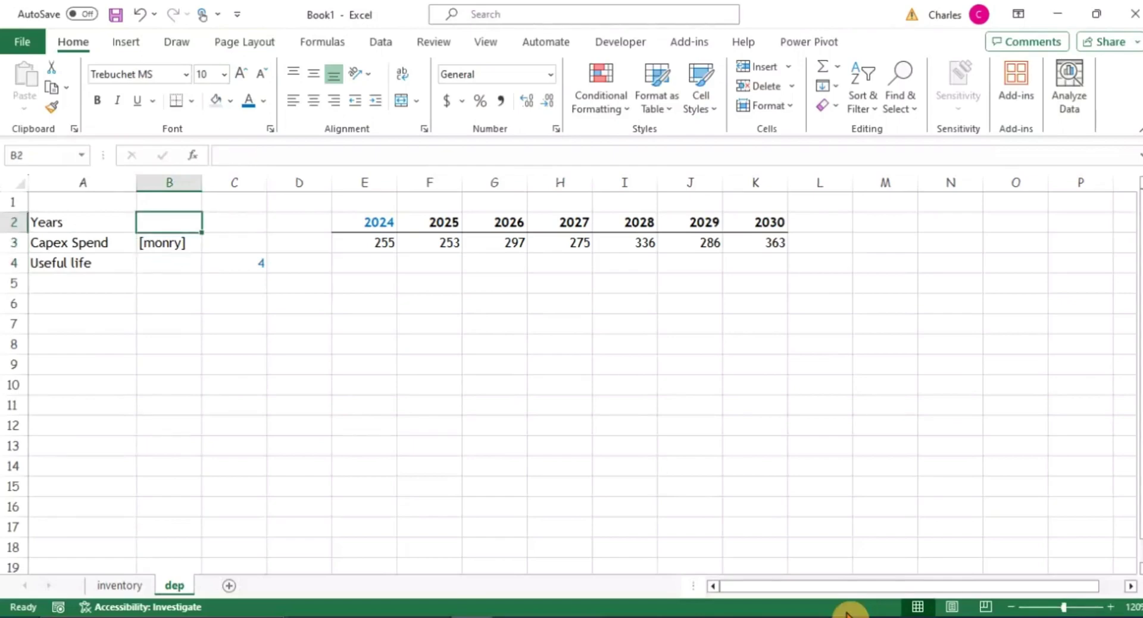
pyautogui.press('Down')
pyautogui.write('M')
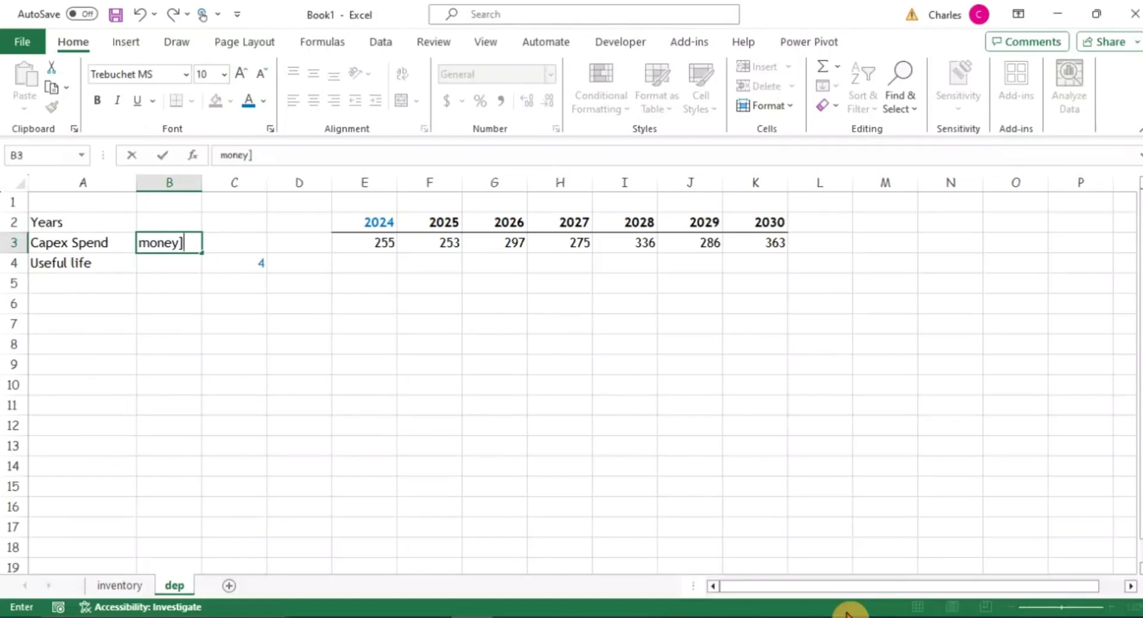
pyautogui.click(222, 156)
pyautogui.write('[')
pyautogui.press('Return')
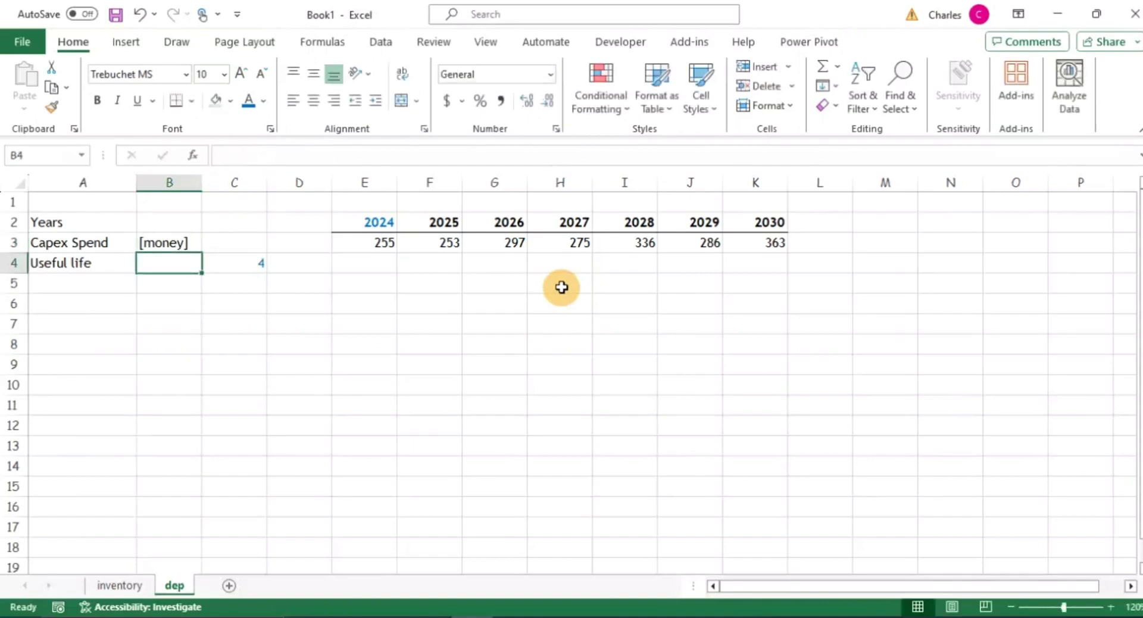
pyautogui.press('Up')
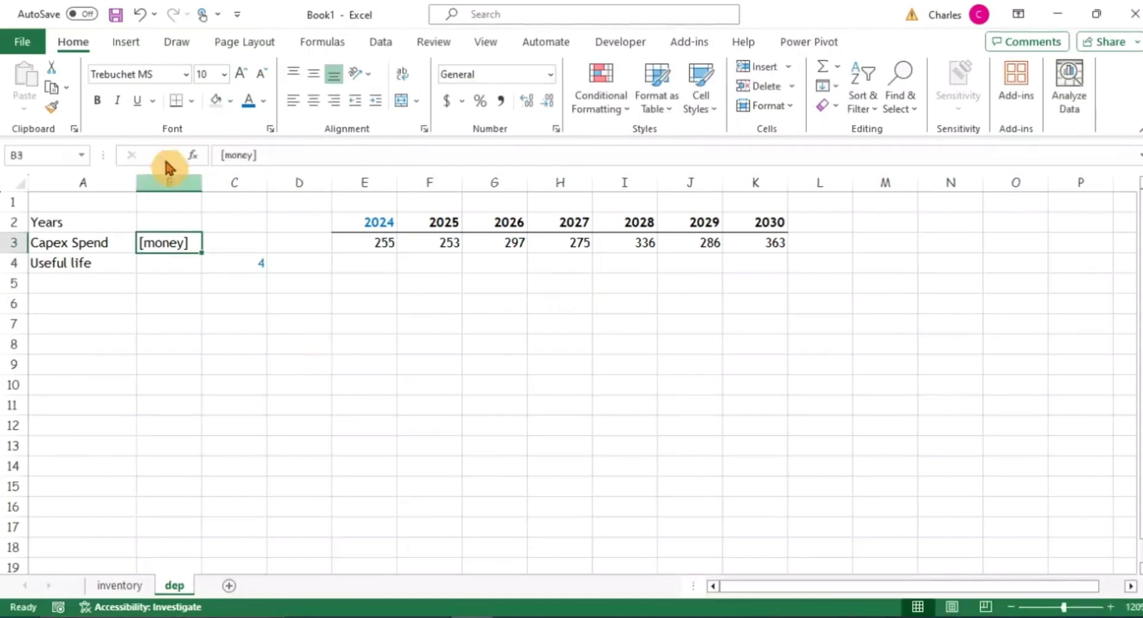
pyautogui.click(172, 182)
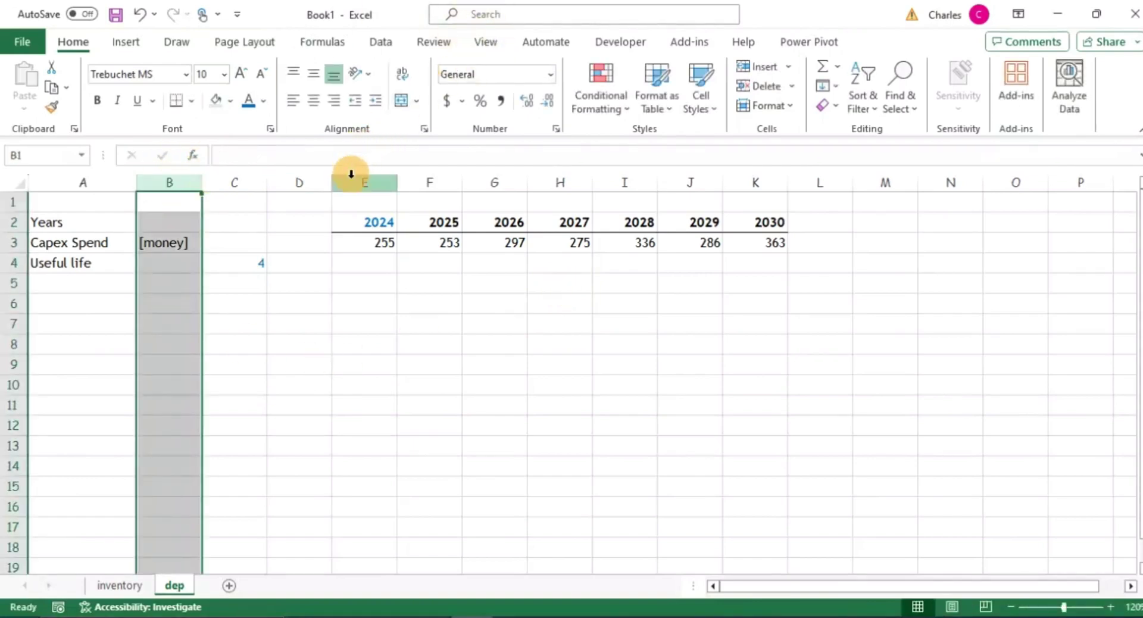
# Format column B in italic and reduce its font size to 8.
pyautogui.click(117, 103)
pyautogui.click(263, 76)
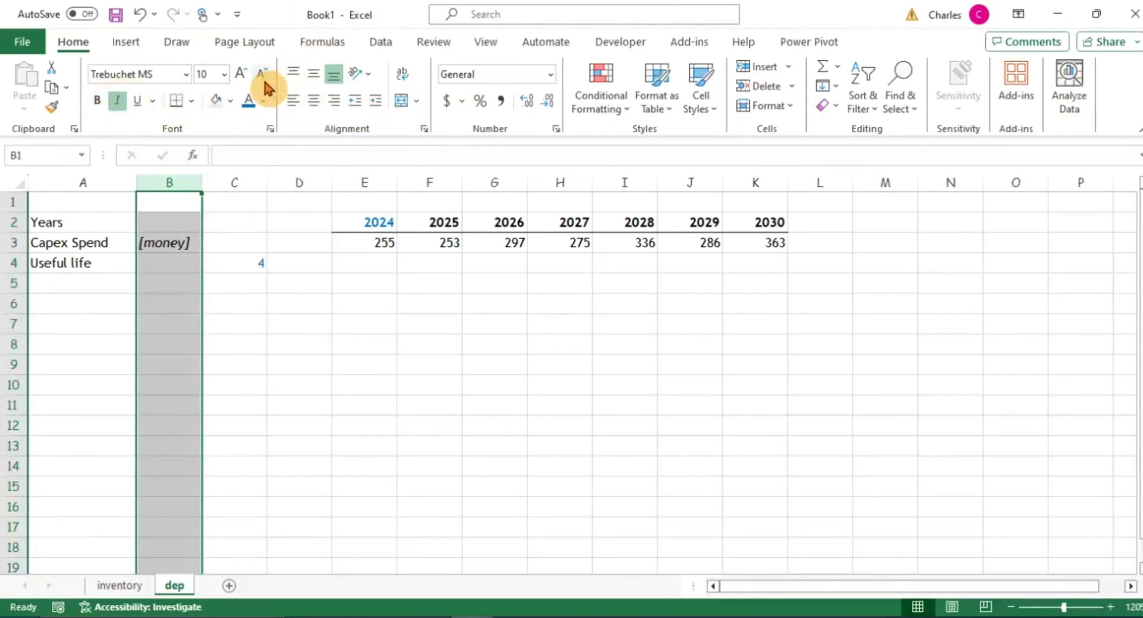
pyautogui.click(263, 77)
pyautogui.click(169, 284)
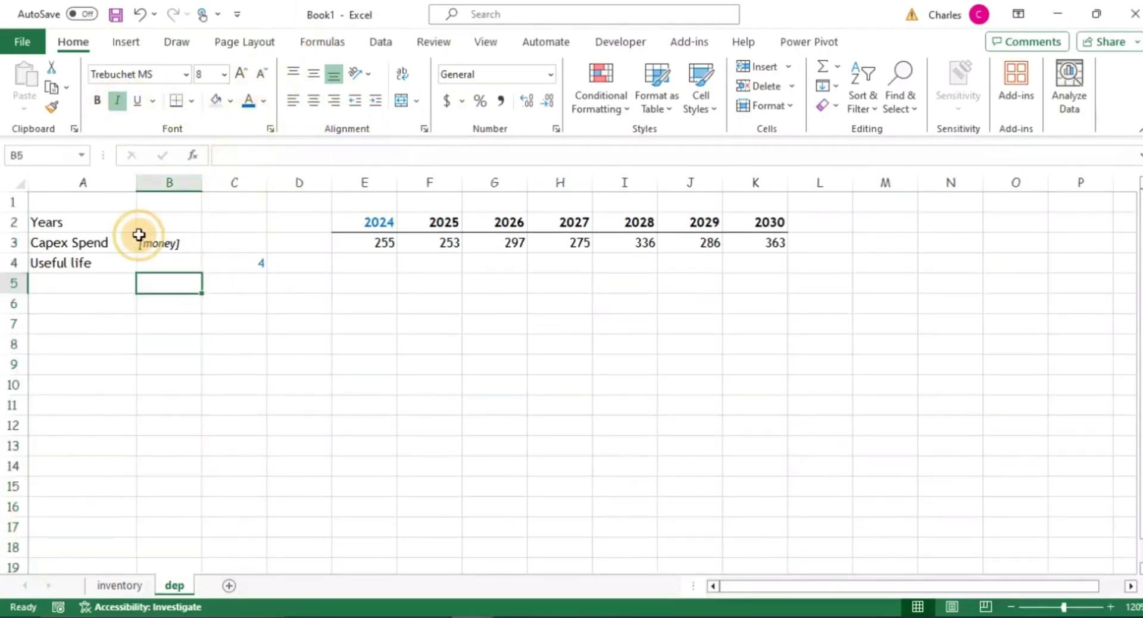
pyautogui.click(173, 242)
pyautogui.click(226, 323)
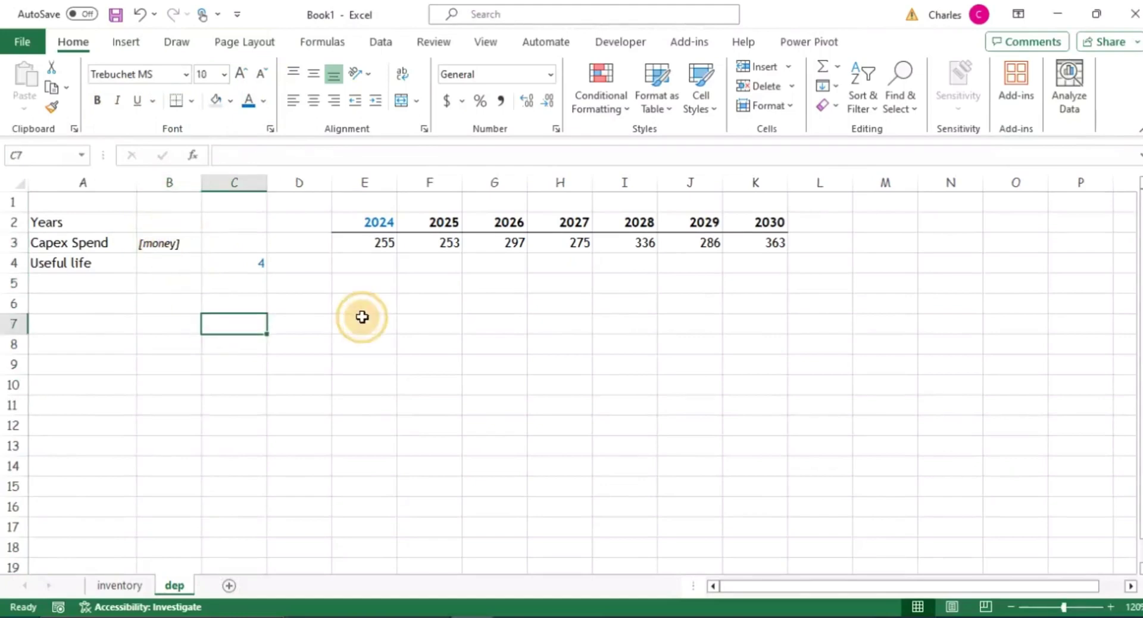
pyautogui.click(158, 224)
# Enter the unit note [years] in B2 beside Years.
pyautogui.write('[years')
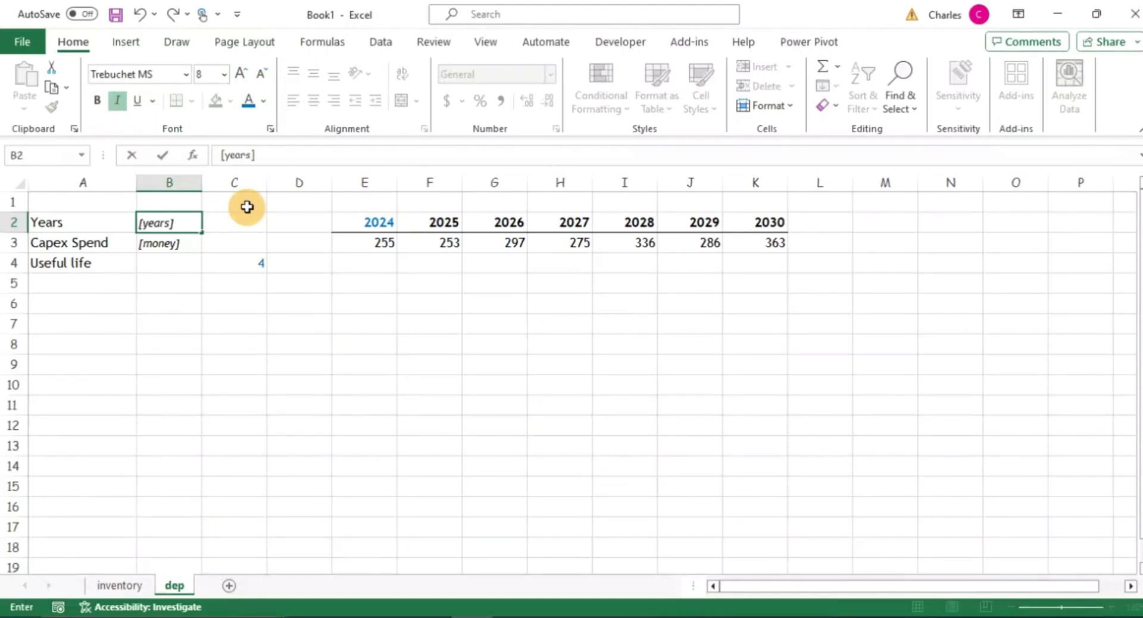
pyautogui.press('Return')
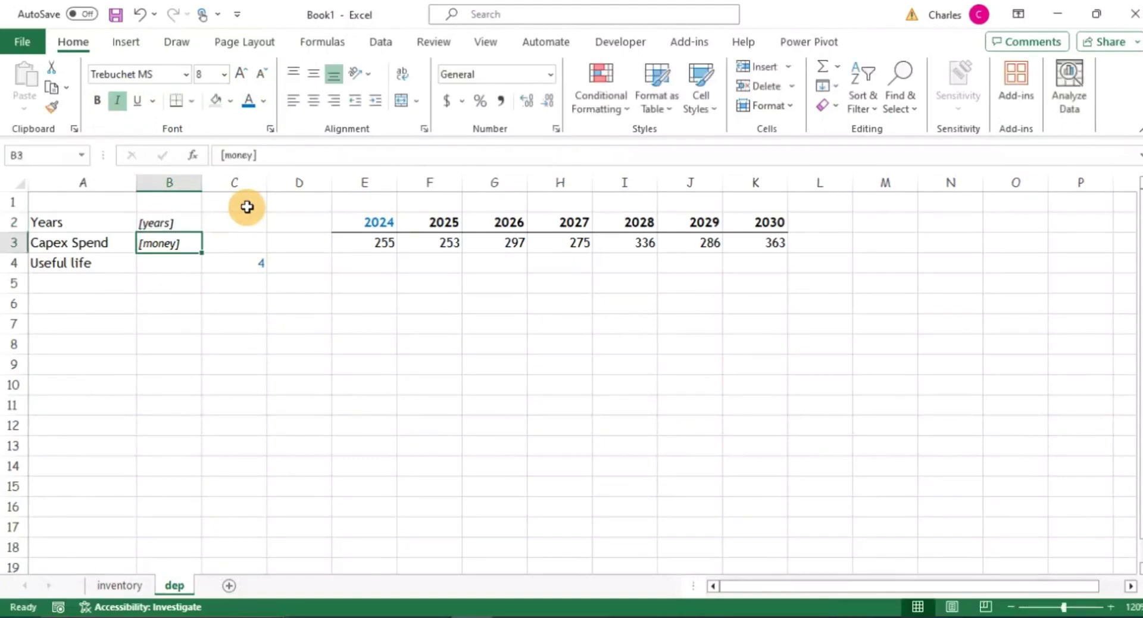
pyautogui.press('Down')
pyautogui.press('Down')
pyautogui.press('Up')
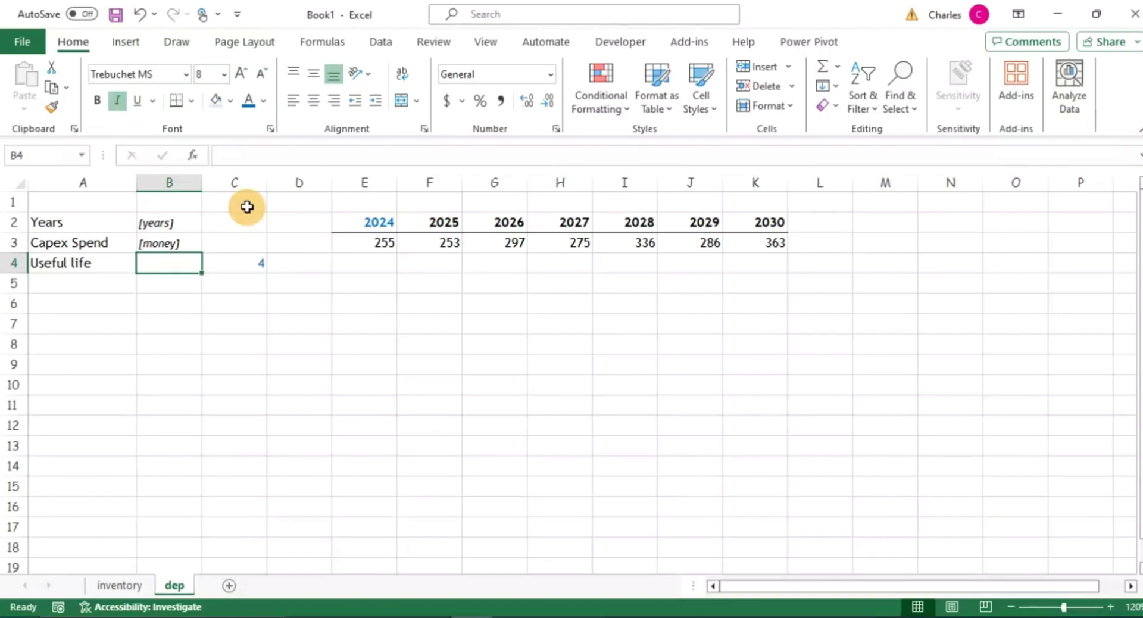
# Enter the unit note [num years] in B4 beside Useful life.
pyautogui.write('[num years')
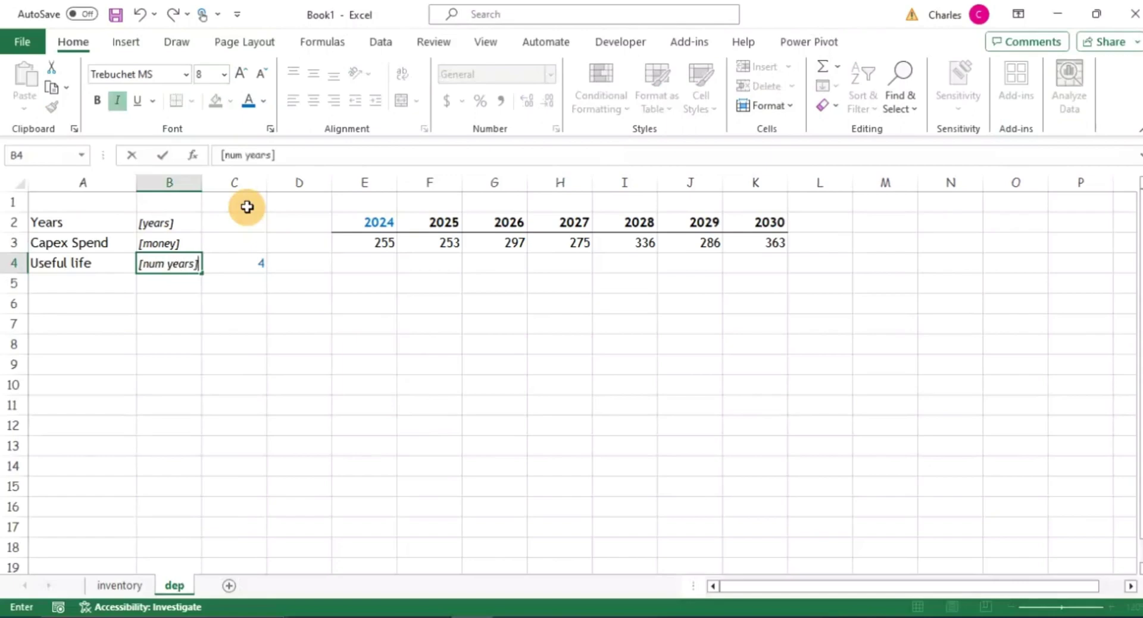
pyautogui.press('Return')
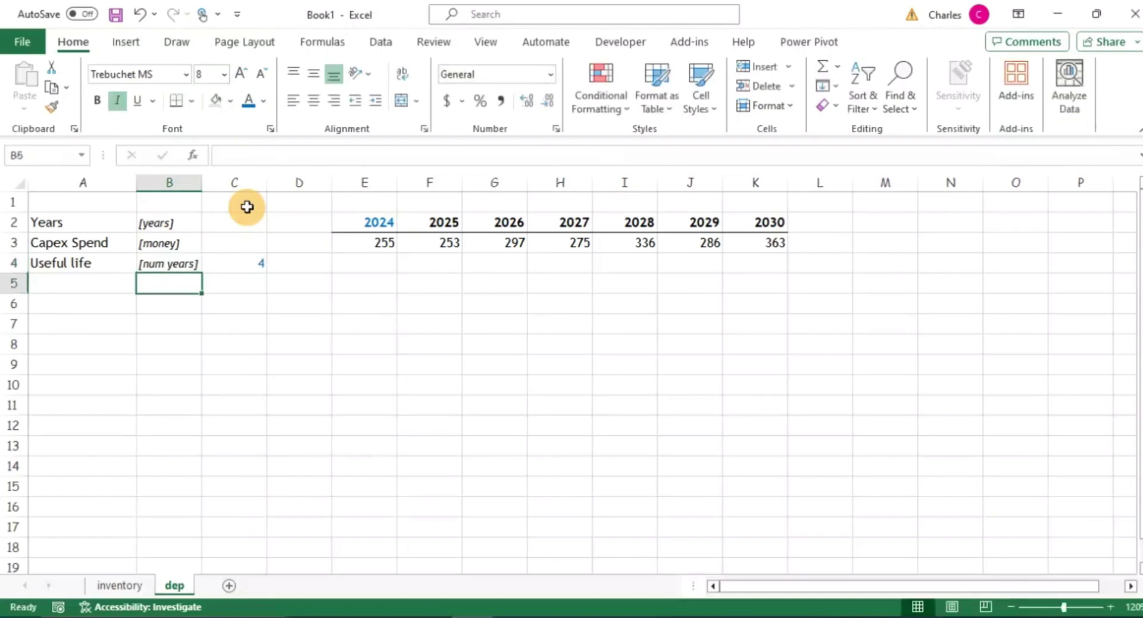
pyautogui.press('Down')
pyautogui.press('Down')
pyautogui.press('Up')
pyautogui.press('Up')
pyautogui.press('Up')
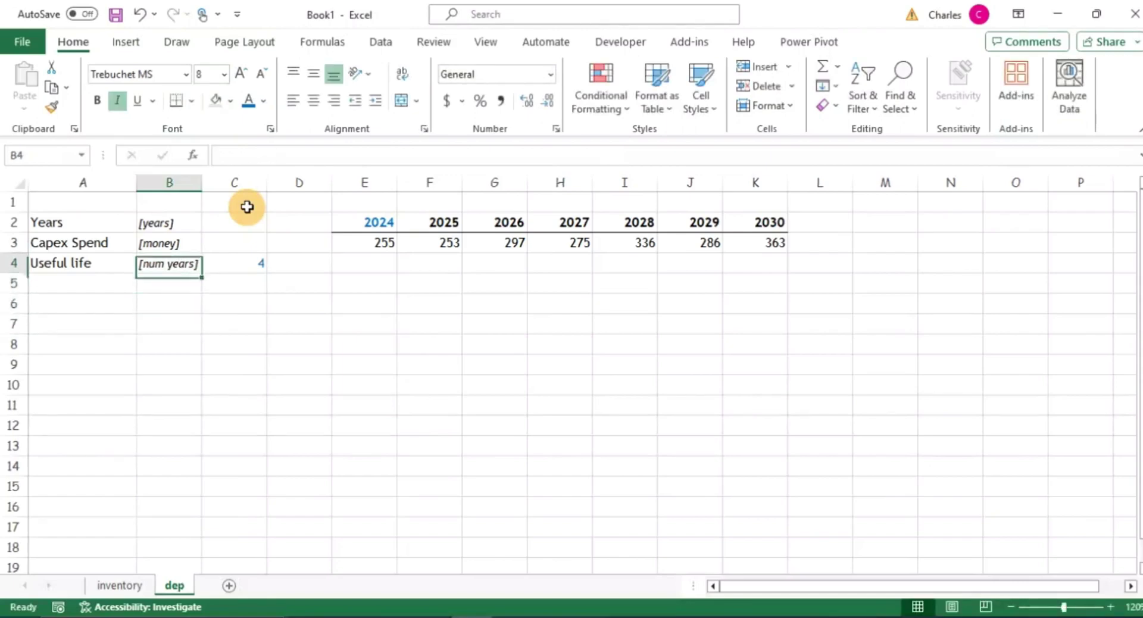
pyautogui.press('Right')
pyautogui.press('Right')
pyautogui.press('Right')
pyautogui.press('Right')
pyautogui.press('Up')
pyautogui.press('Up')
pyautogui.press('Down')
pyautogui.press('Down')
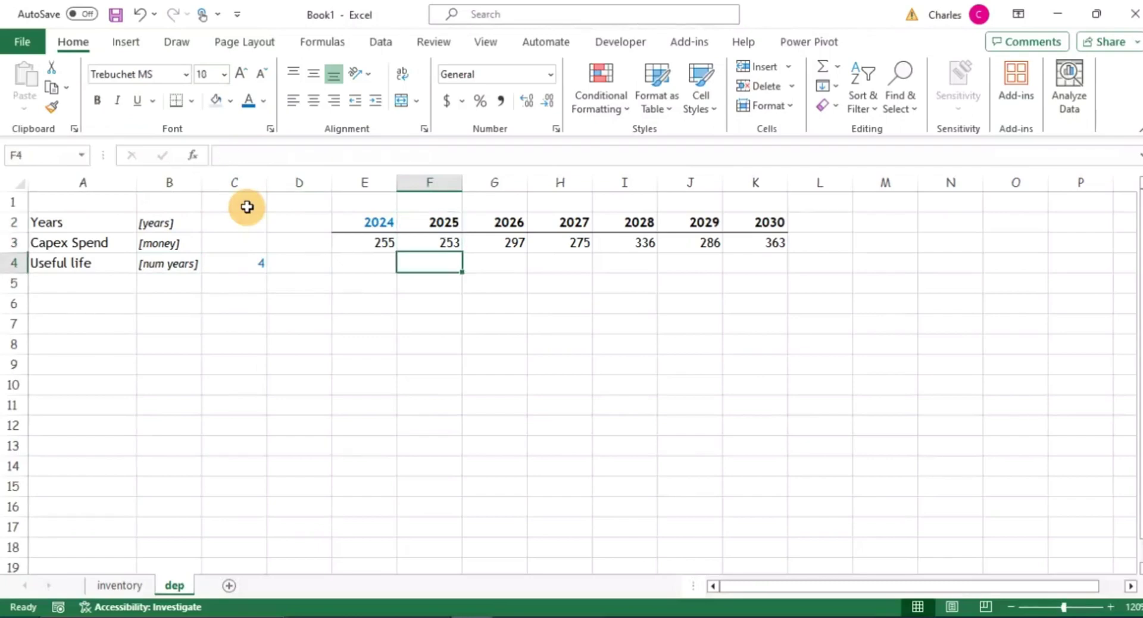
pyautogui.press('Left')
pyautogui.press('Left')
pyautogui.press('Left')
pyautogui.press('Left')
pyautogui.press('Down')
pyautogui.press('Down')
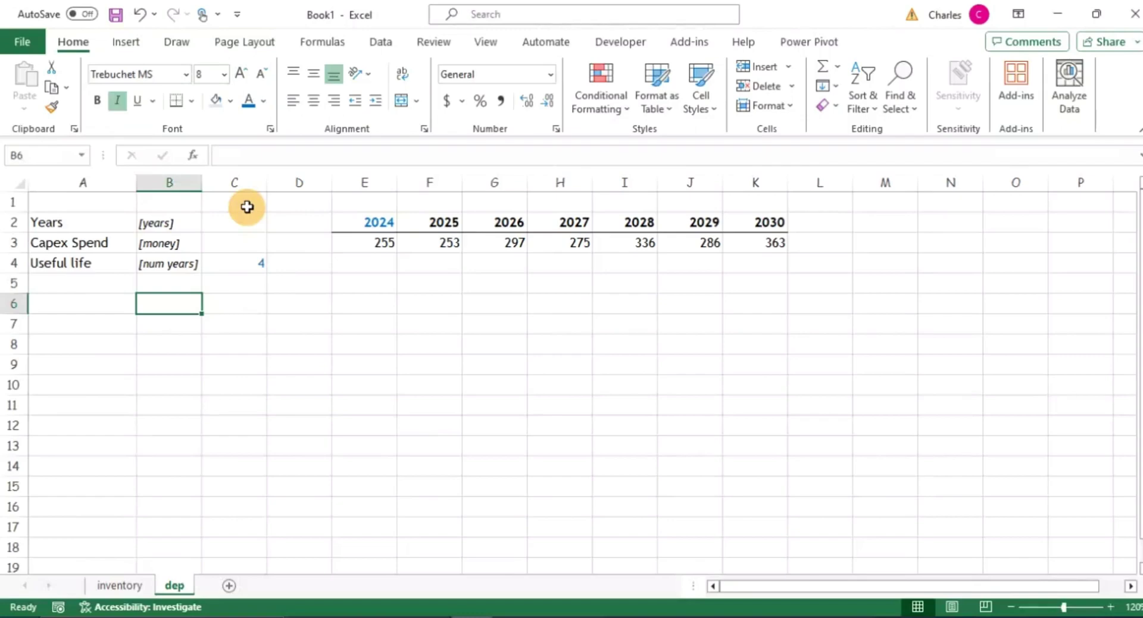
pyautogui.press('Down')
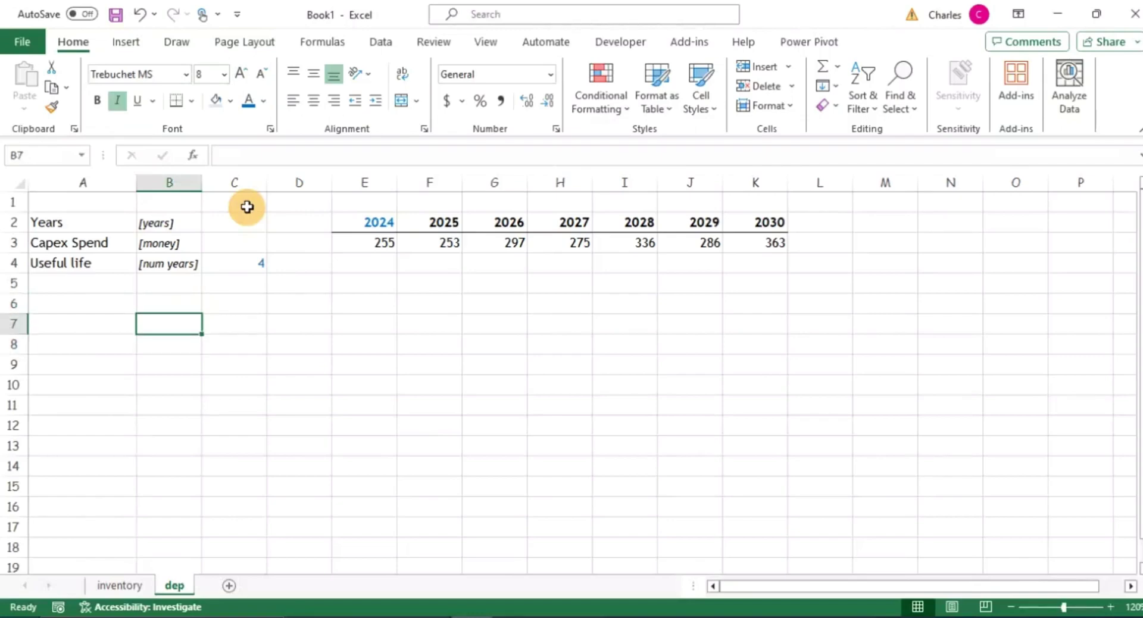
pyautogui.moveTo(371, 227); pyautogui.dragTo(738, 215)
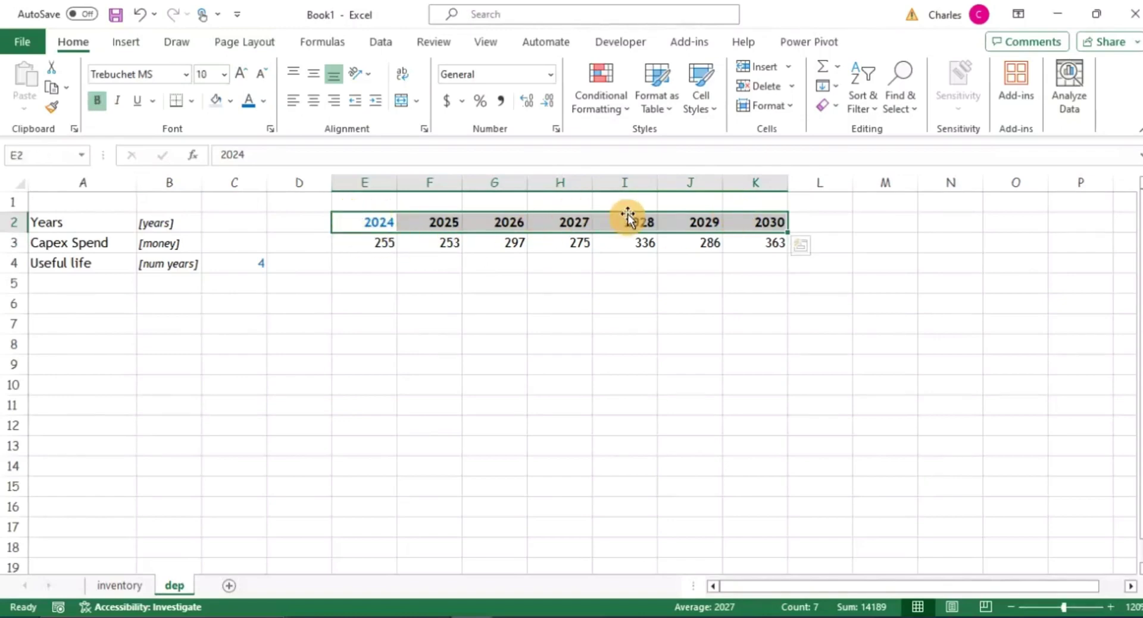
# Enter =TOCOL(E2:K2) in B6 so the years spill down column B.
pyautogui.click(182, 302)
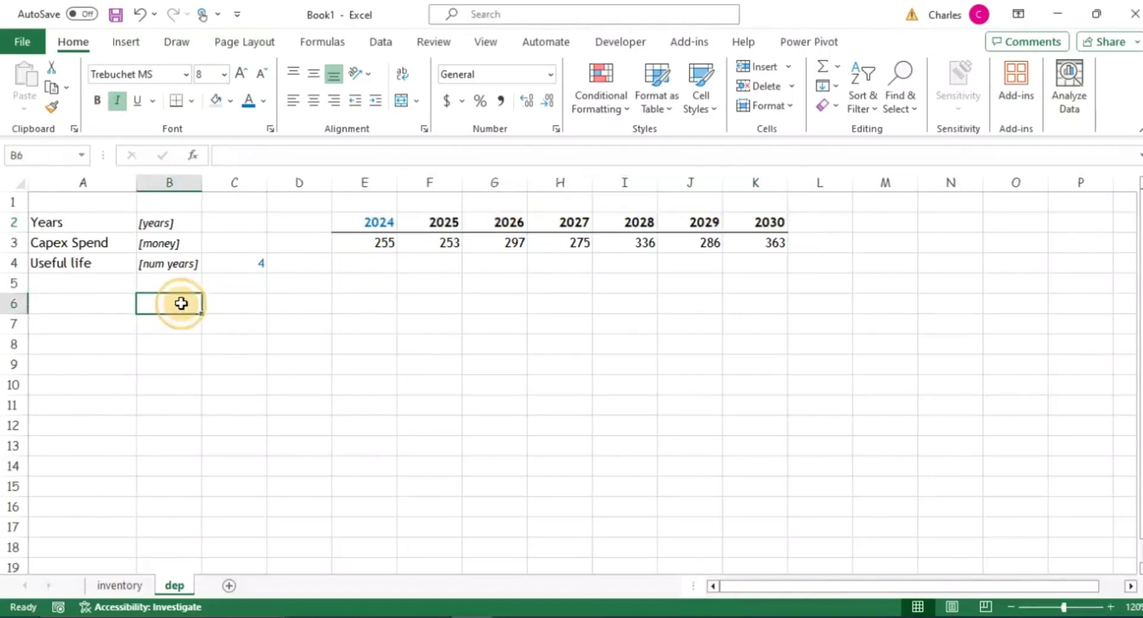
pyautogui.write('=tocol')
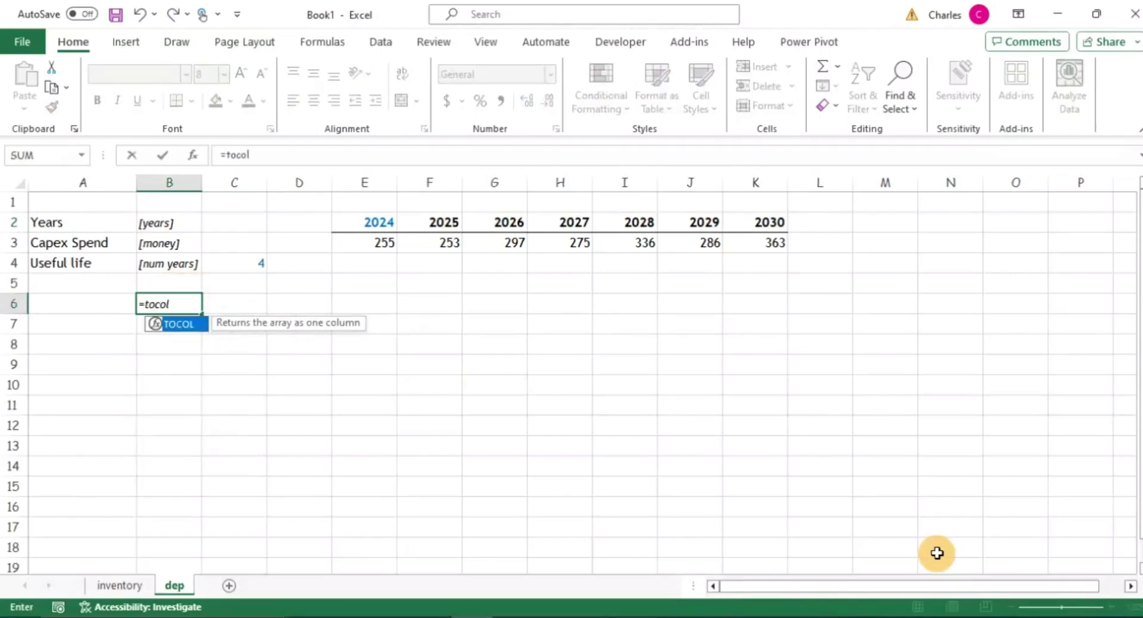
pyautogui.write('(')
pyautogui.press('Up')
pyautogui.press('Up')
pyautogui.press('Up')
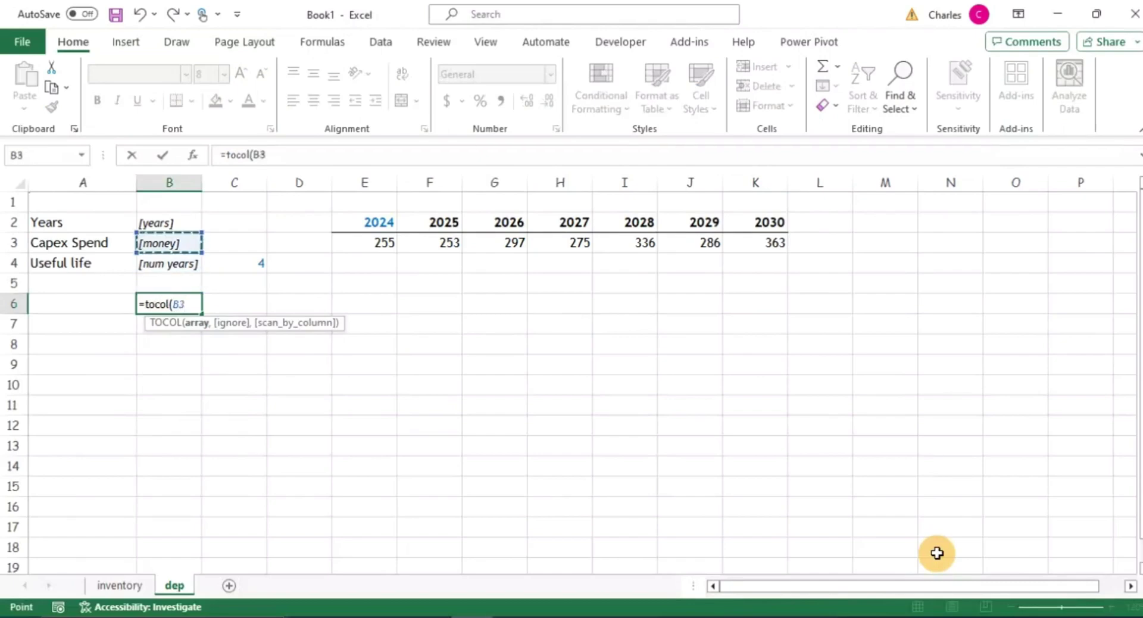
pyautogui.press('Up')
pyautogui.press('Right')
pyautogui.press('Right')
pyautogui.press('Right')
pyautogui.press('Right')
pyautogui.press('Left')
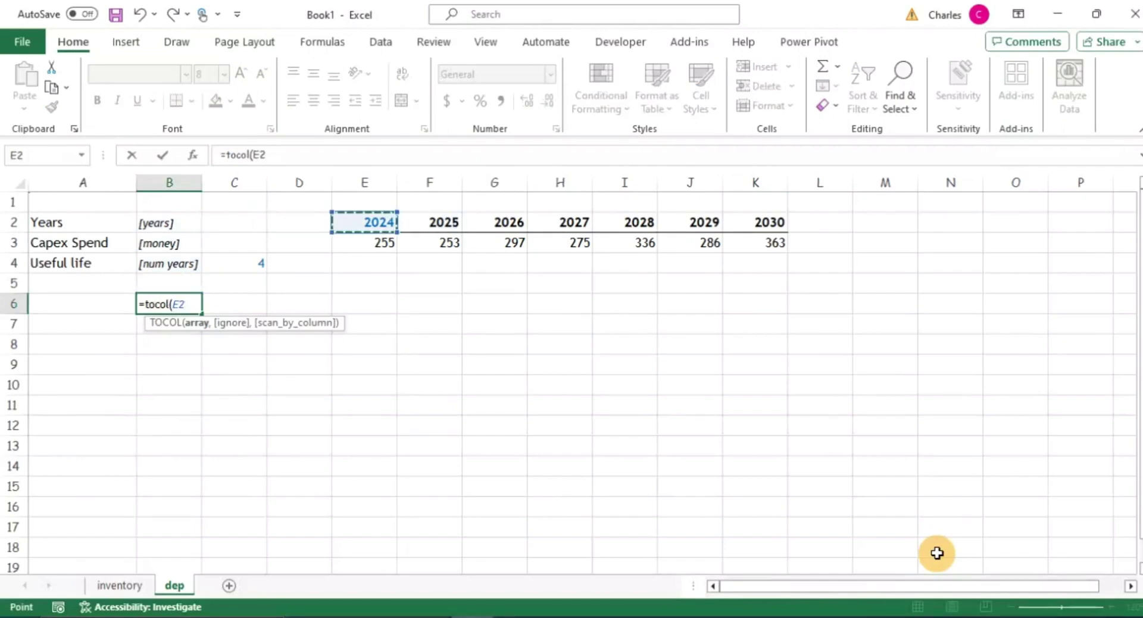
pyautogui.hotkey('ctrl', 'shift', 'Right')
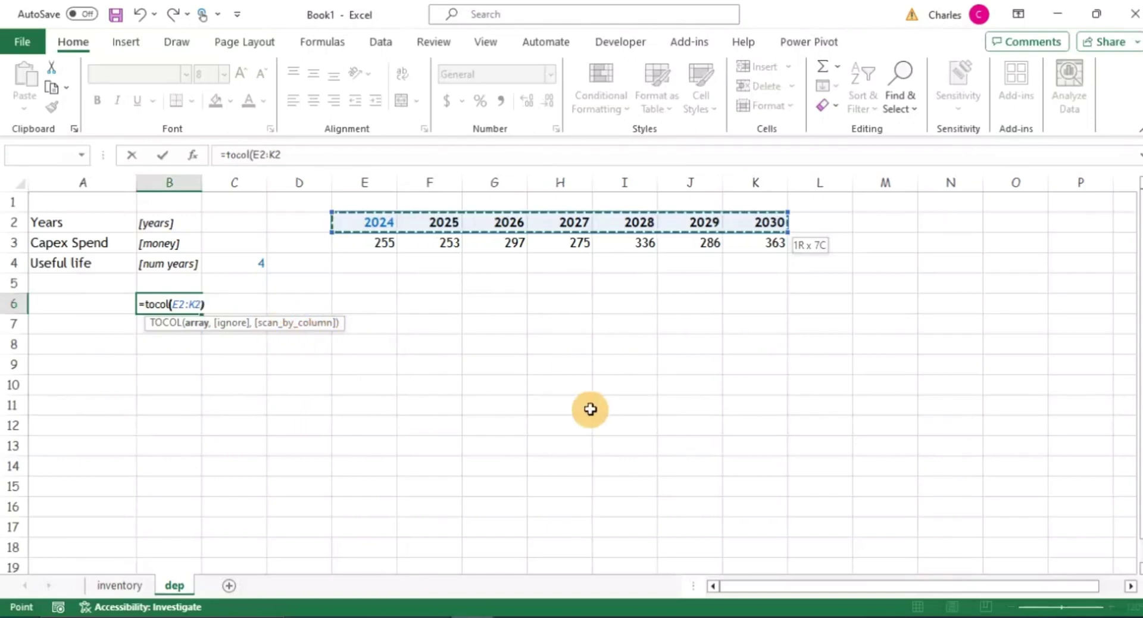
pyautogui.write(')')
pyautogui.press('Return')
# Check the spilled years 2024–2030 in B6:B12 and the capex row, ending at C6.
pyautogui.press('Down')
pyautogui.press('Down')
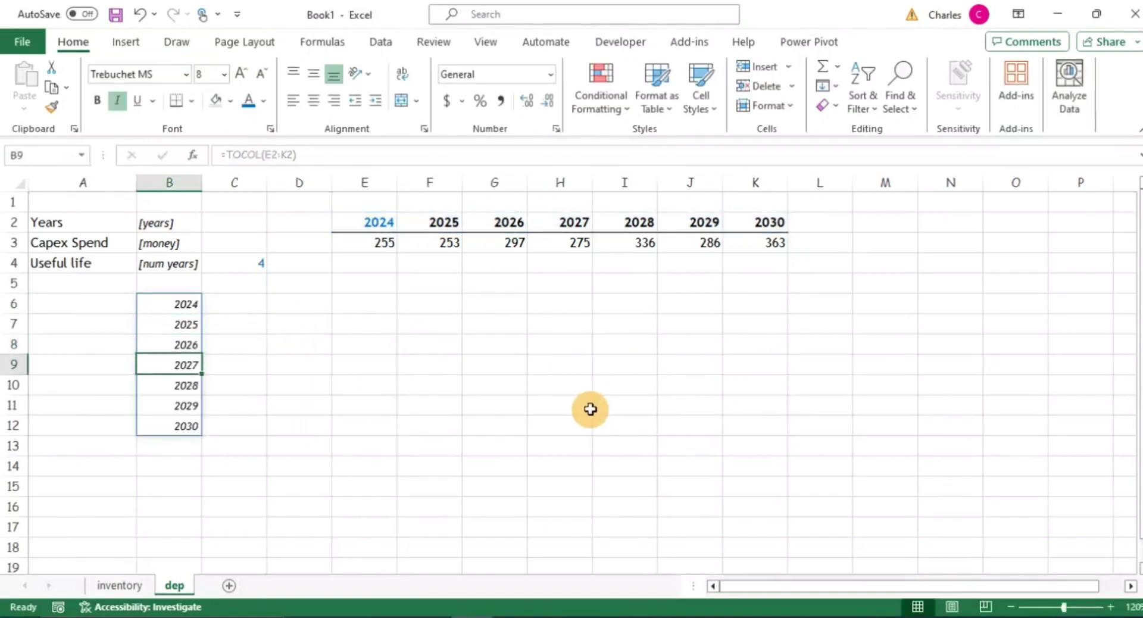
pyautogui.press('Up')
pyautogui.press('Up')
pyautogui.press('Up')
pyautogui.press('Up')
pyautogui.press('Down')
pyautogui.press('Down')
pyautogui.press('Down')
pyautogui.press('Down')
pyautogui.press('Down')
pyautogui.press('Down')
pyautogui.press('Down')
pyautogui.press('Down')
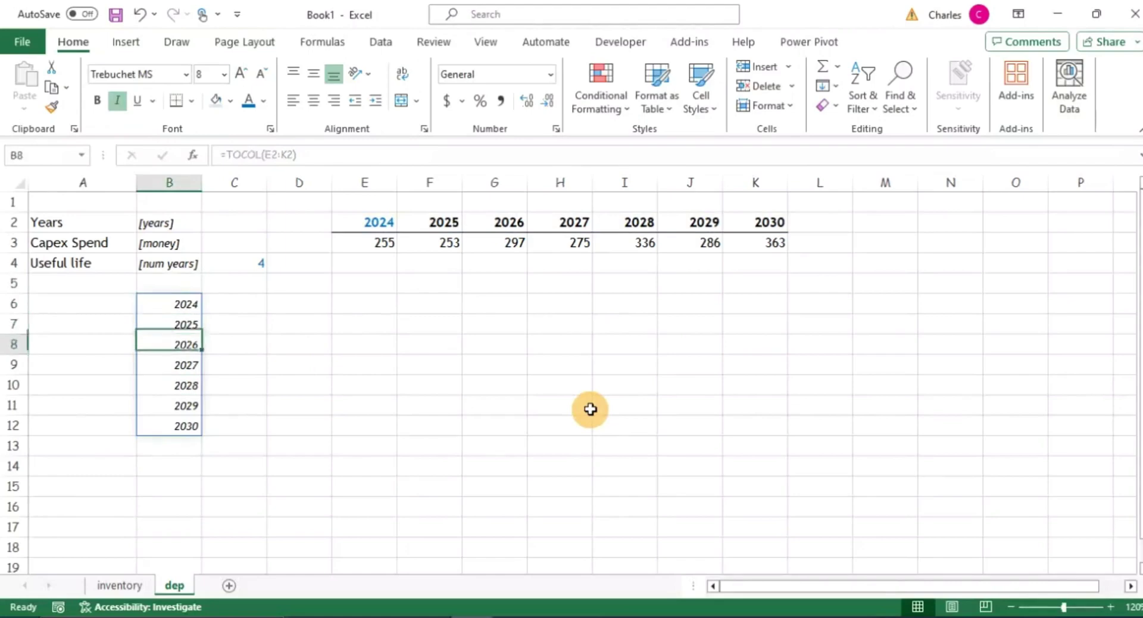
pyautogui.press('Up')
pyautogui.press('Up')
pyautogui.press('Up')
pyautogui.press('Up')
pyautogui.press('Up')
pyautogui.press('Up')
pyautogui.press('Up')
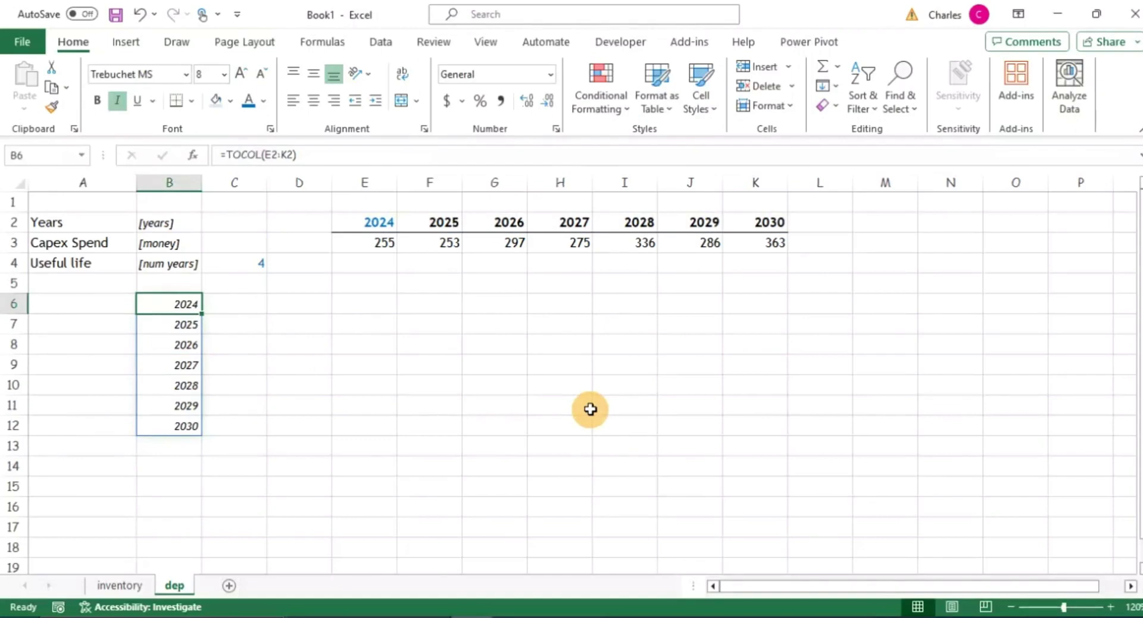
pyautogui.press('Down')
pyautogui.press('Up')
pyautogui.press('Down')
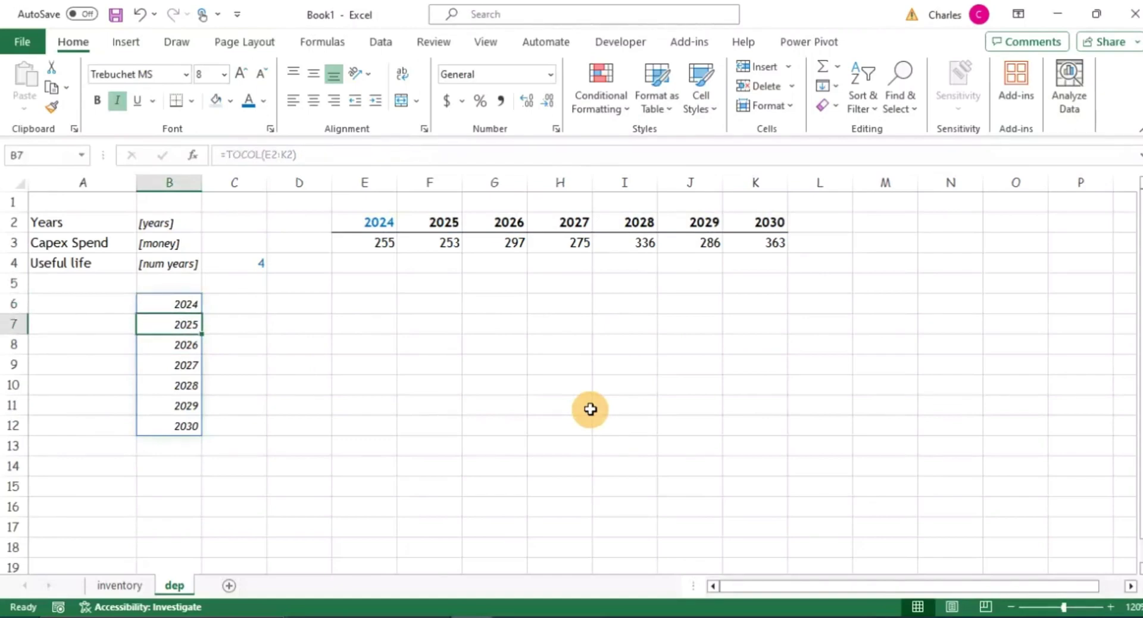
pyautogui.press('Return')
pyautogui.press('Return')
pyautogui.press('Up')
pyautogui.press('Up')
pyautogui.press('Up')
pyautogui.press('Up')
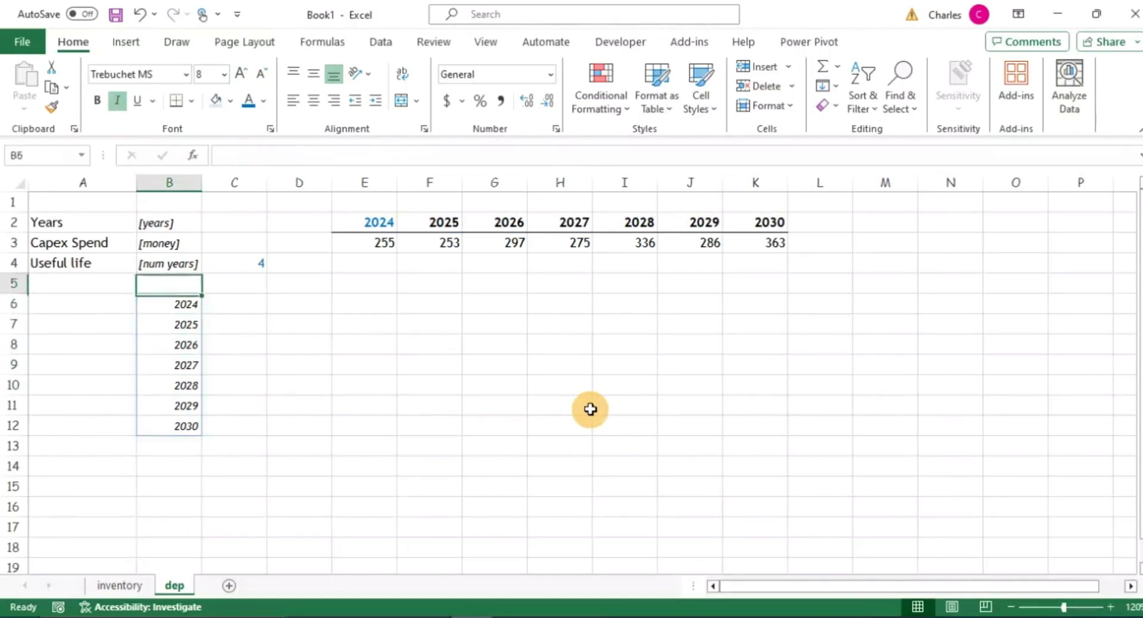
pyautogui.press('Right')
pyautogui.press('Up')
pyautogui.press('Right')
pyautogui.press('Right')
pyautogui.press('Right')
pyautogui.press('Up')
pyautogui.press('Up')
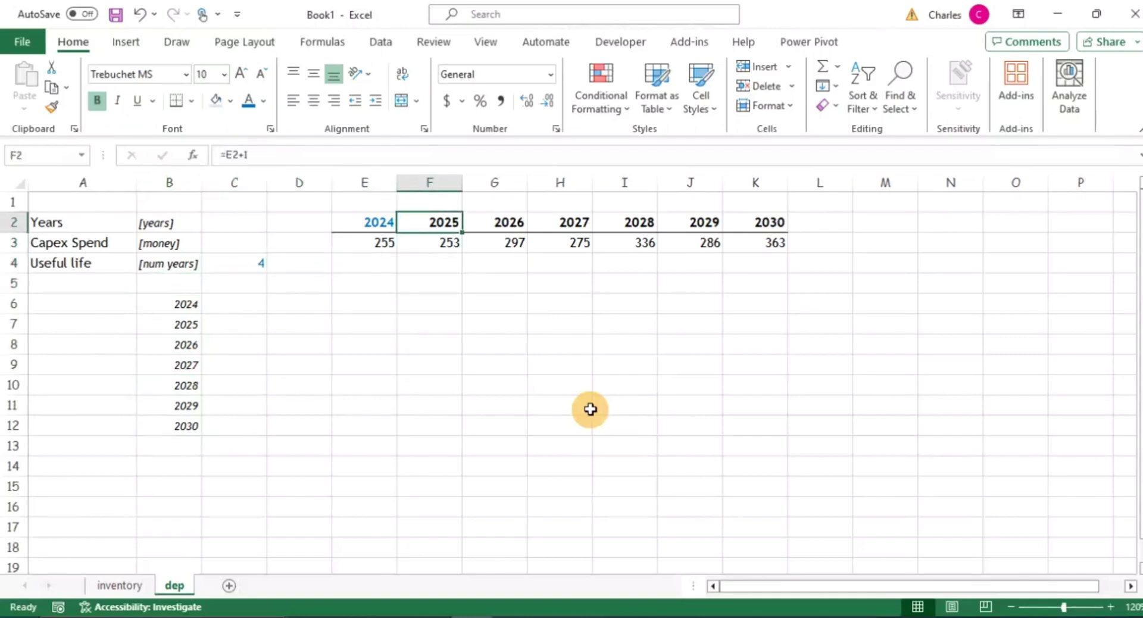
pyautogui.press('Left')
pyautogui.press('Down')
pyautogui.press('Down')
pyautogui.press('Down')
pyautogui.press('Down')
pyautogui.press('Left')
pyautogui.press('Left')
pyautogui.press('Left')
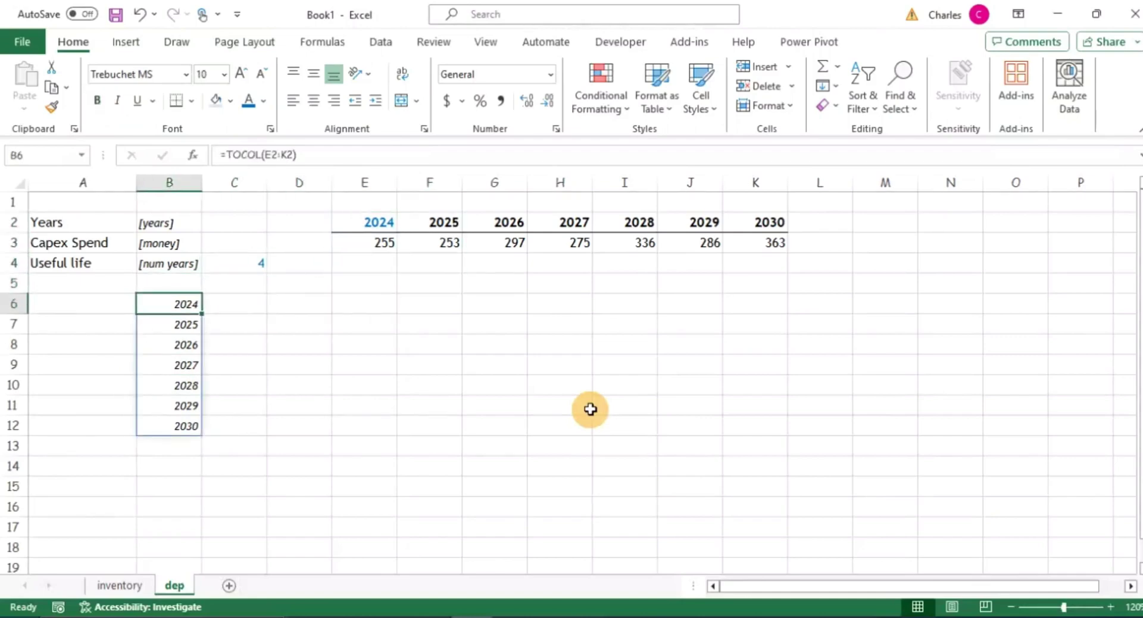
pyautogui.press('Right')
# Enter =TOCOL(E3:K3) in C6 so capex 255 through 363 spills down C6:C12.
pyautogui.write('=t')
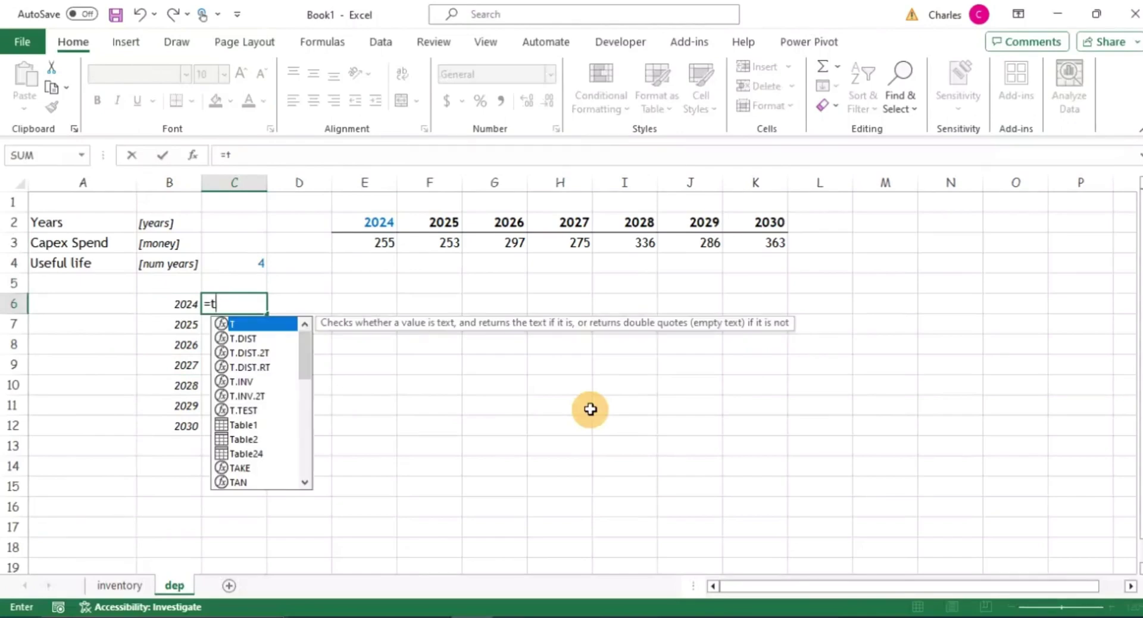
pyautogui.write('oc')
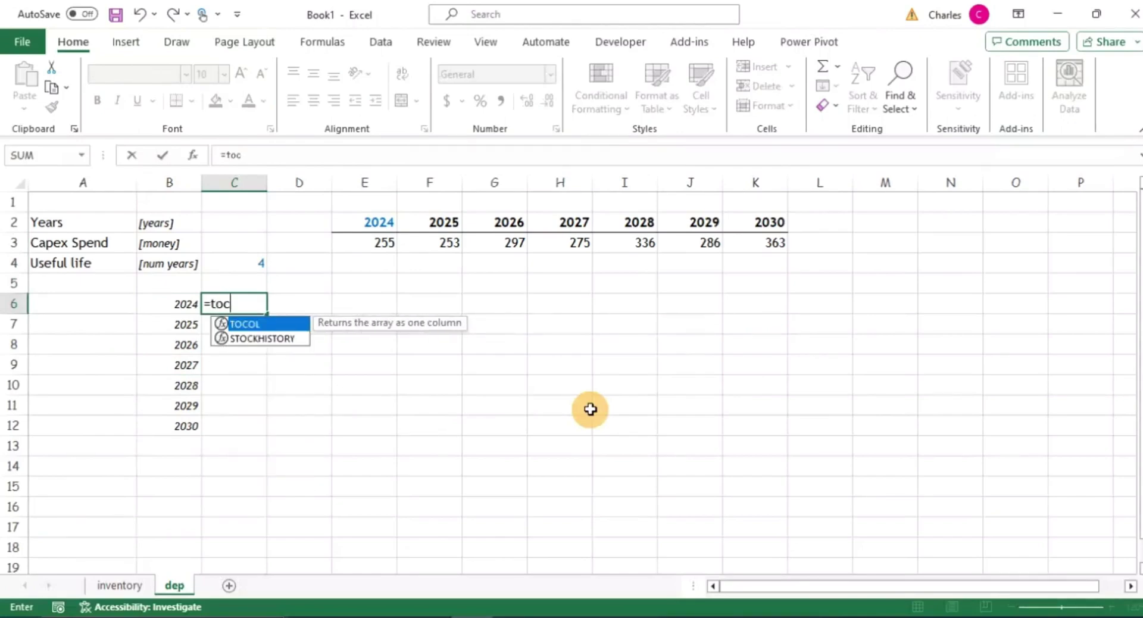
pyautogui.press('Tab')
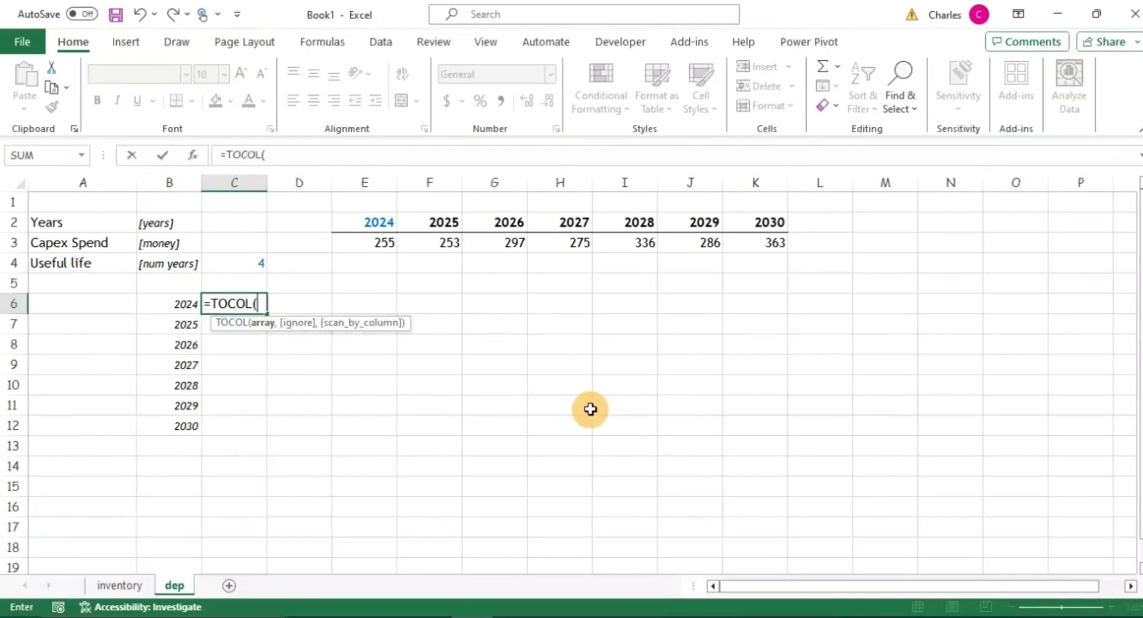
pyautogui.press('Up')
pyautogui.press('Up')
pyautogui.press('Up')
pyautogui.press('Right')
pyautogui.press('Right')
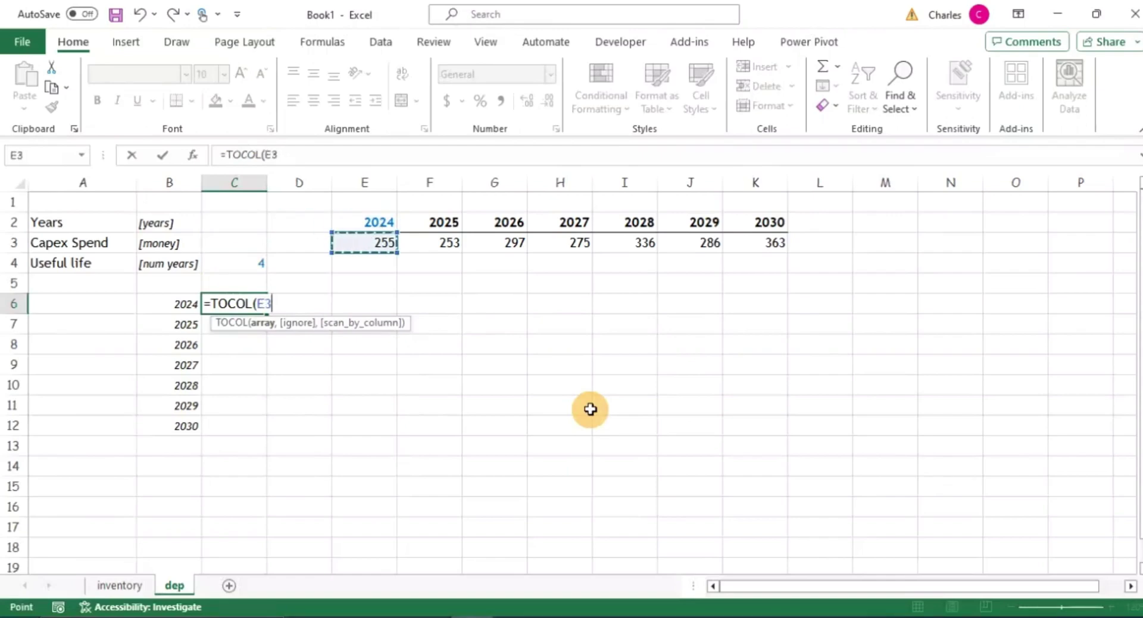
pyautogui.hotkey('shift', 'Right')
pyautogui.hotkey('shift', 'Right')
pyautogui.hotkey('shift', 'Right')
pyautogui.hotkey('shift', 'Right')
pyautogui.hotkey('shift', 'Right')
pyautogui.hotkey('shift', 'Right')
pyautogui.press('Return')
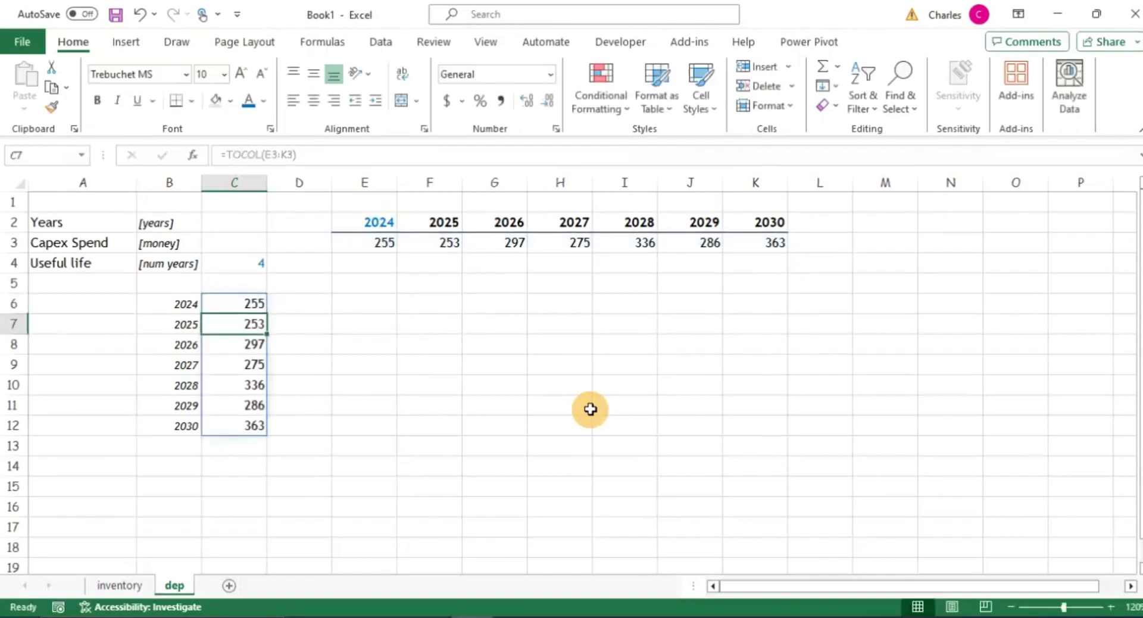
pyautogui.press('Down')
pyautogui.press('Down')
pyautogui.press('Up')
pyautogui.press('Up')
pyautogui.press('Up')
pyautogui.press('Up')
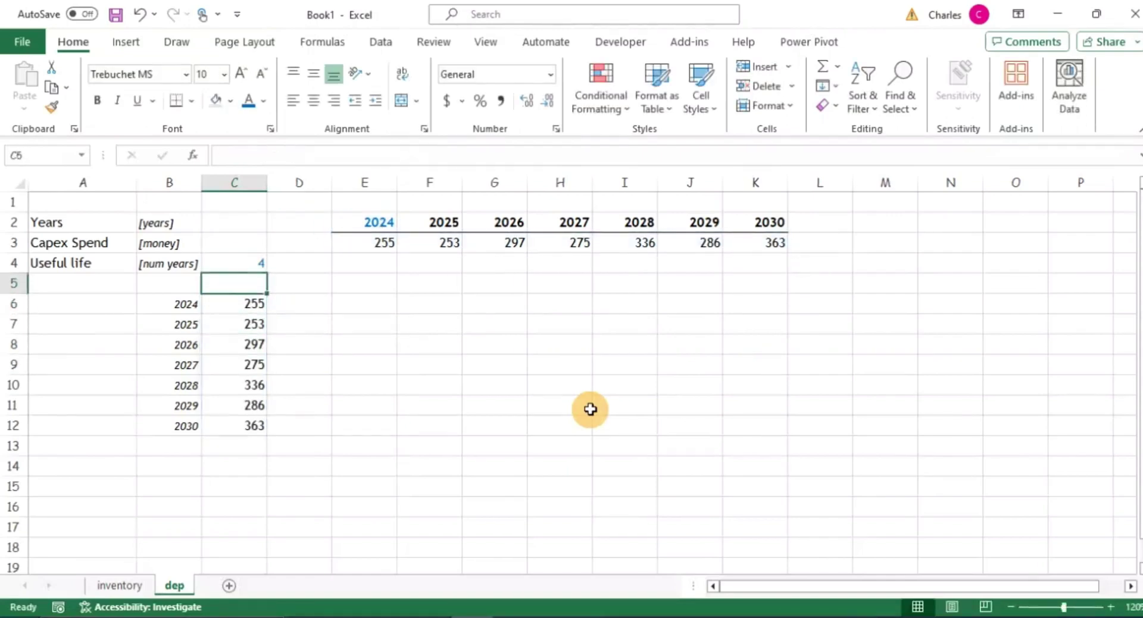
pyautogui.press('Right')
pyautogui.press('Down')
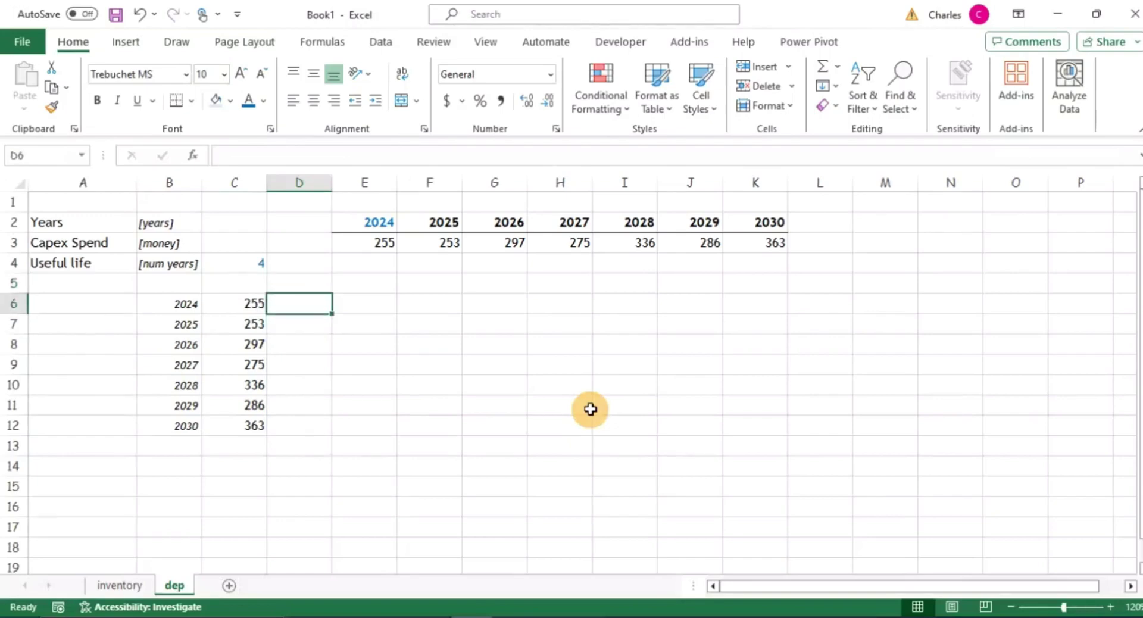
pyautogui.press('Left')
pyautogui.press('Left')
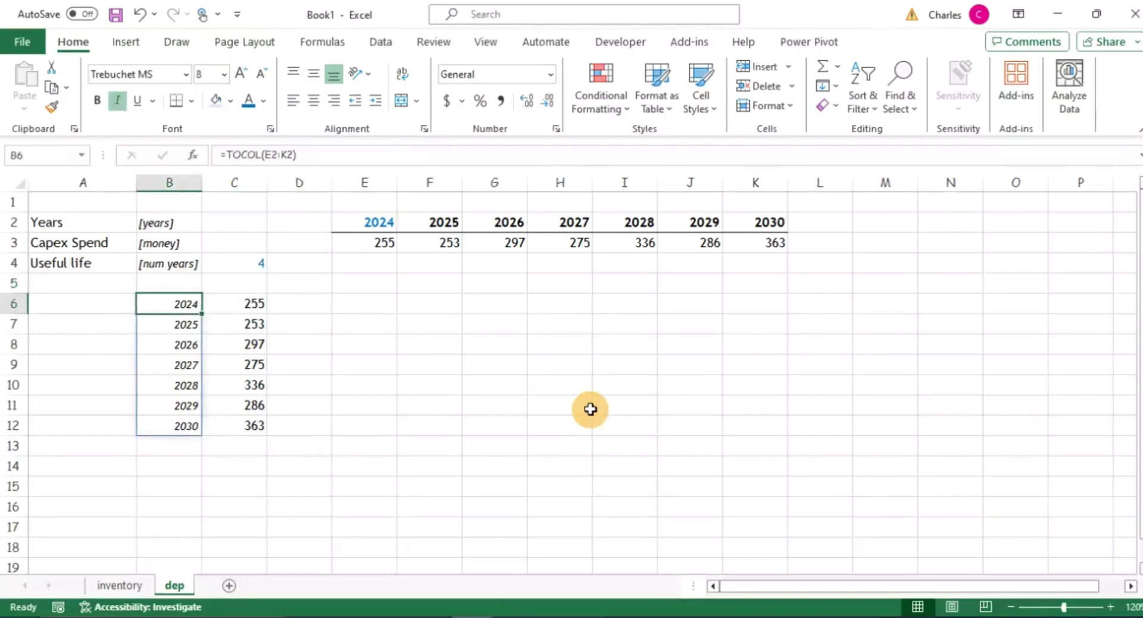
# Move the years and capex block from B6:C12 to start at A6.
pyautogui.hotkey('shift', 'Right')
pyautogui.hotkey('shift', 'Down')
pyautogui.hotkey('shift', 'Down')
pyautogui.hotkey('shift', 'Down')
pyautogui.hotkey('shift', 'Down')
pyautogui.hotkey('shift', 'Down')
pyautogui.hotkey('shift', 'Down')
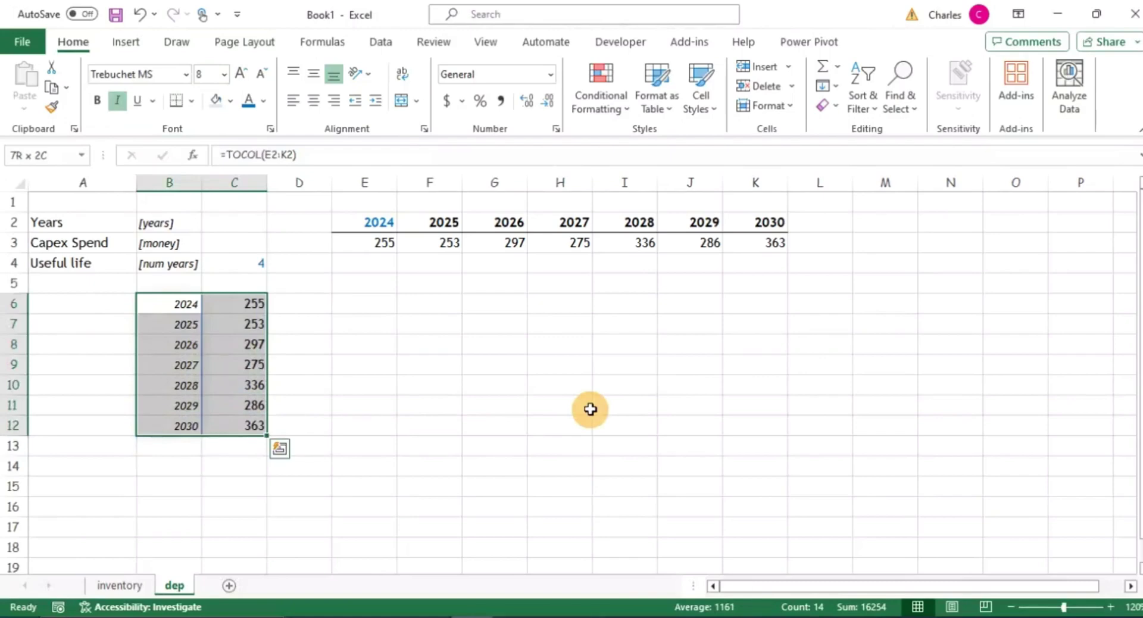
pyautogui.hotkey('ctrl', 'c')
pyautogui.press('Left')
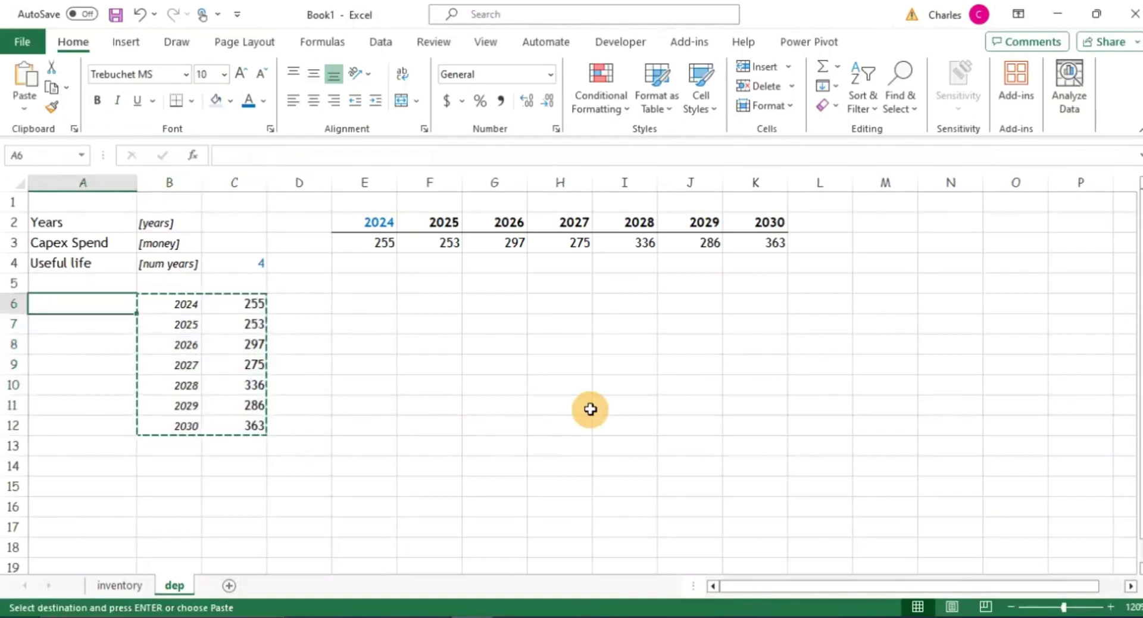
pyautogui.hotkey('ctrl', 'v')
pyautogui.press('Right')
pyautogui.press('Right')
pyautogui.press('Right')
pyautogui.press('Left')
pyautogui.press('Left')
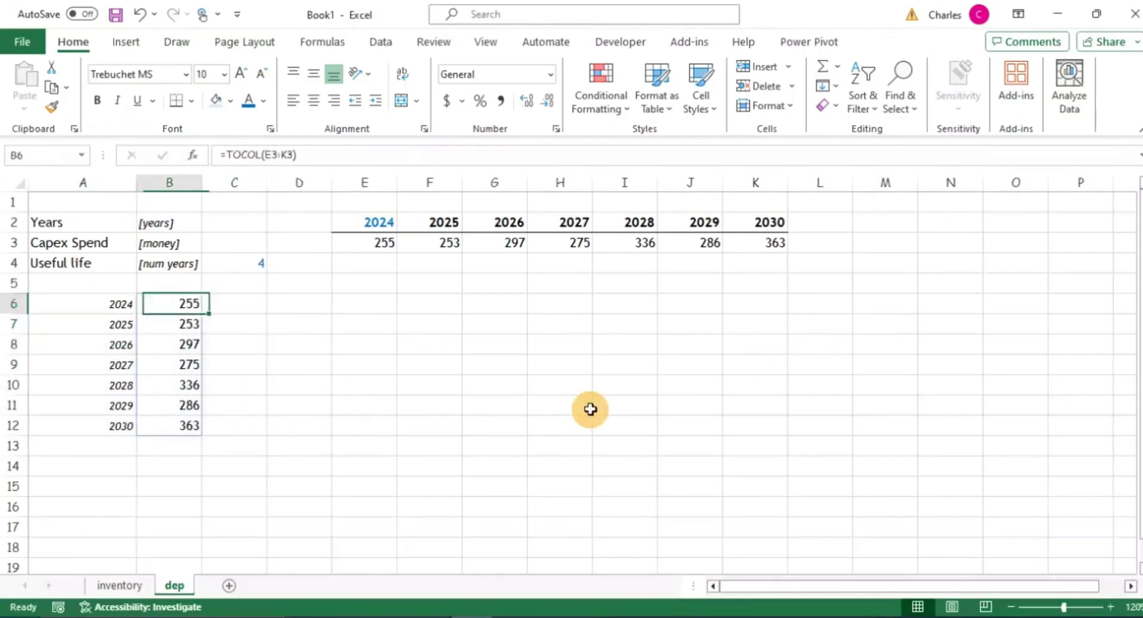
pyautogui.press('Right')
pyautogui.press('Left')
pyautogui.press('Left')
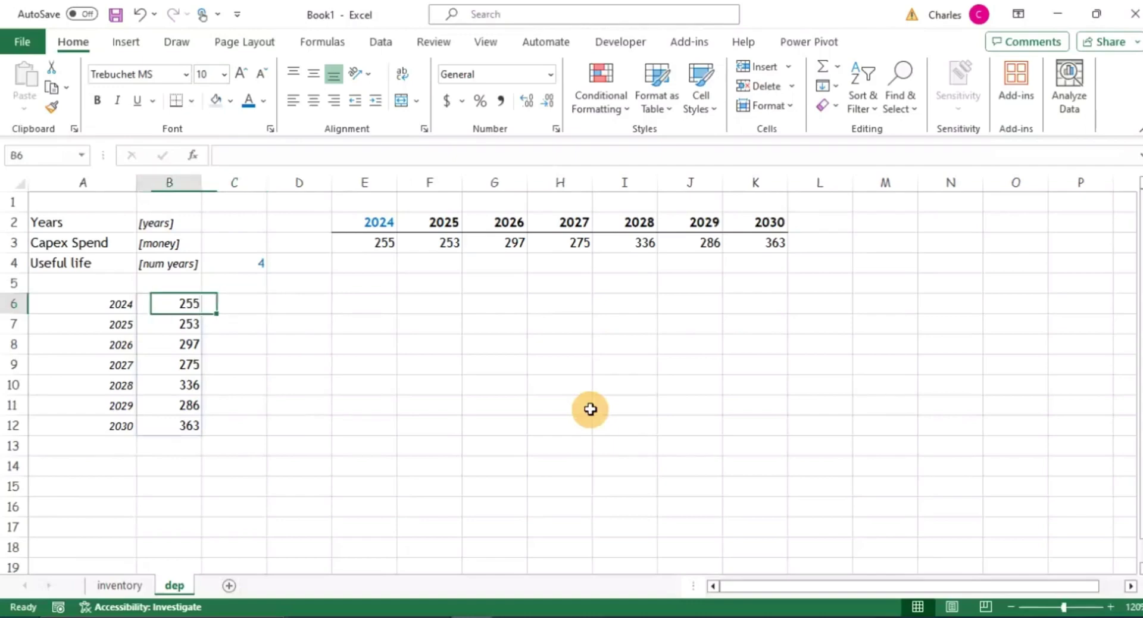
# Insert a blank row 6 above the data and label A6 'Years'.
pyautogui.hotkey('shift', 'space')
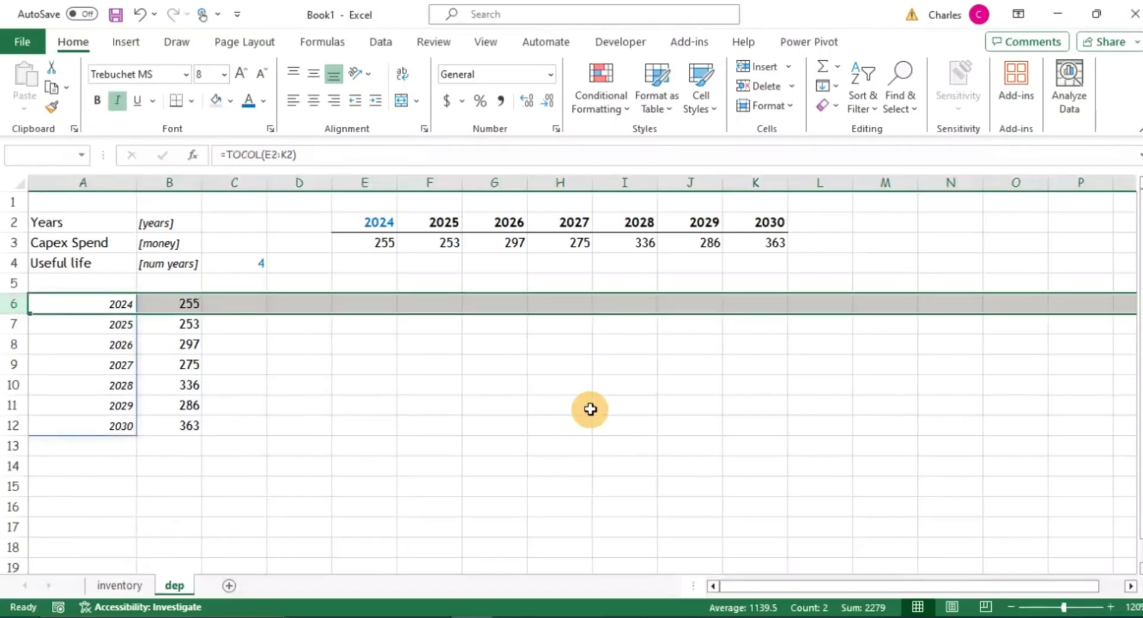
pyautogui.hotkey('ctrl', 'shift', '+')
pyautogui.press('Down')
pyautogui.press('Up')
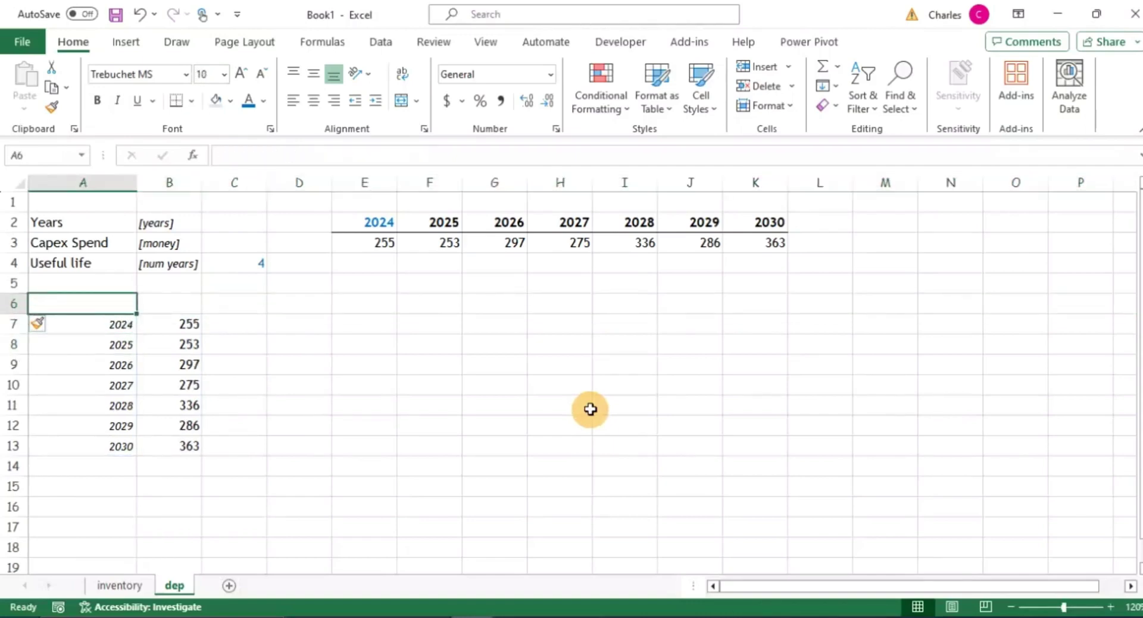
pyautogui.write('Years')
pyautogui.press('Tab')
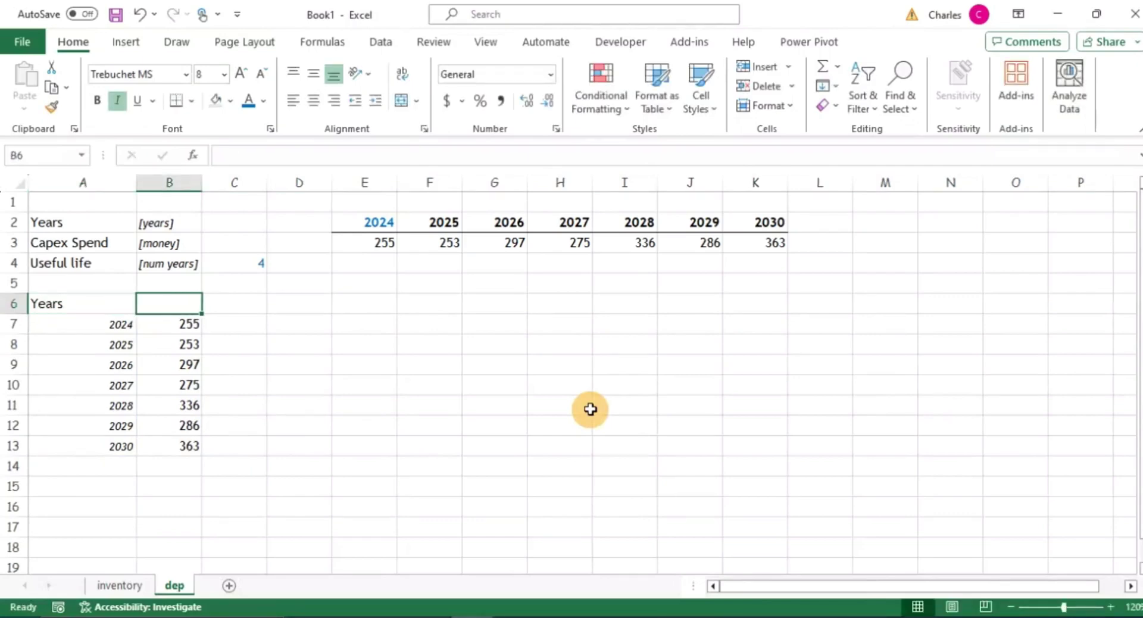
# Add the 'Capex Spend' header in B6, right-align A6:B6, and widen column B.
pyautogui.write('Capex Spe')
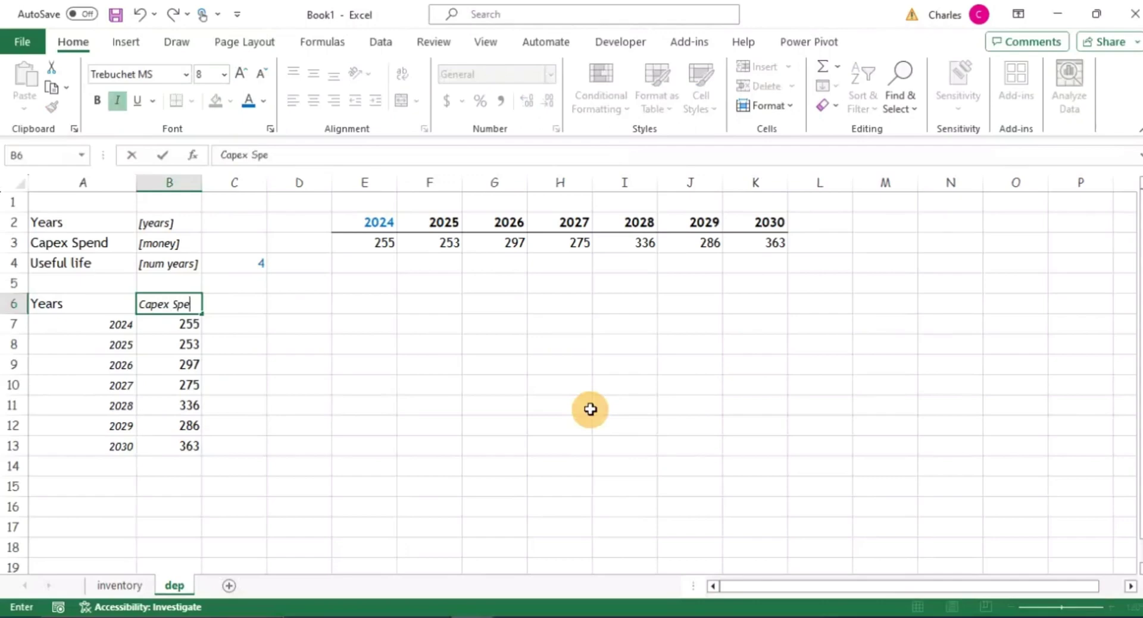
pyautogui.write('nd')
pyautogui.press('Return')
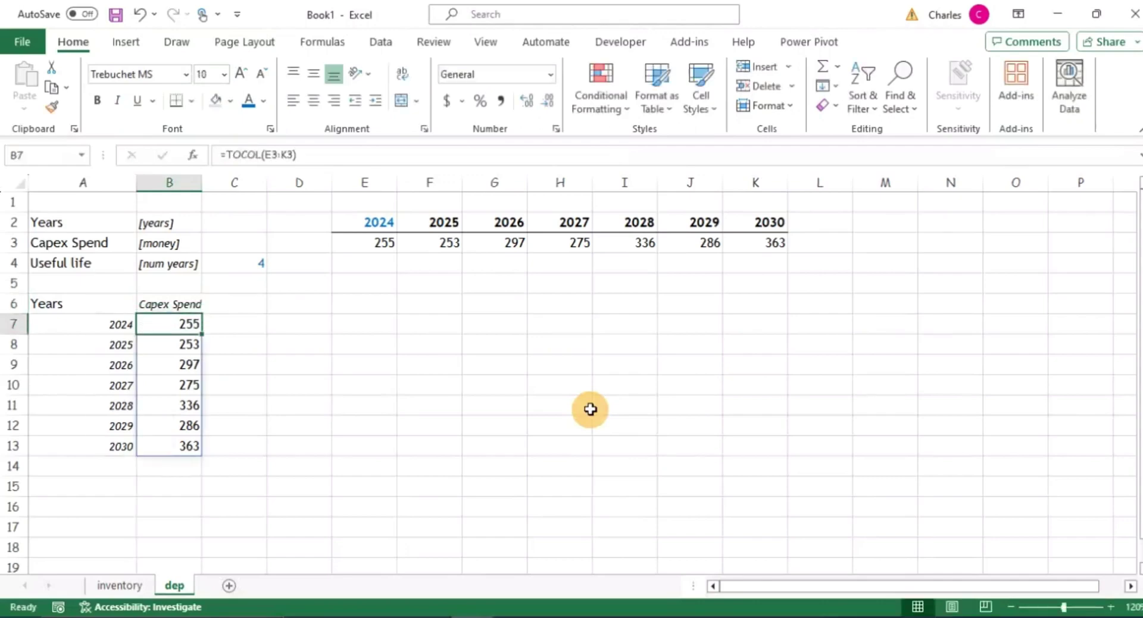
pyautogui.moveTo(71, 304); pyautogui.dragTo(161, 299)
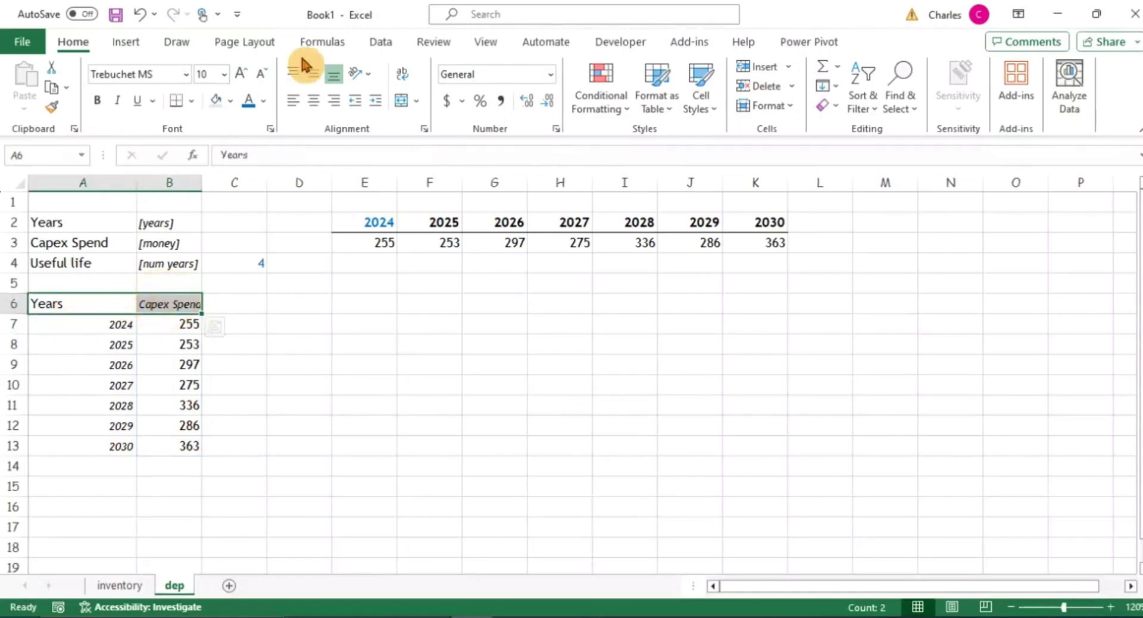
pyautogui.click(334, 100)
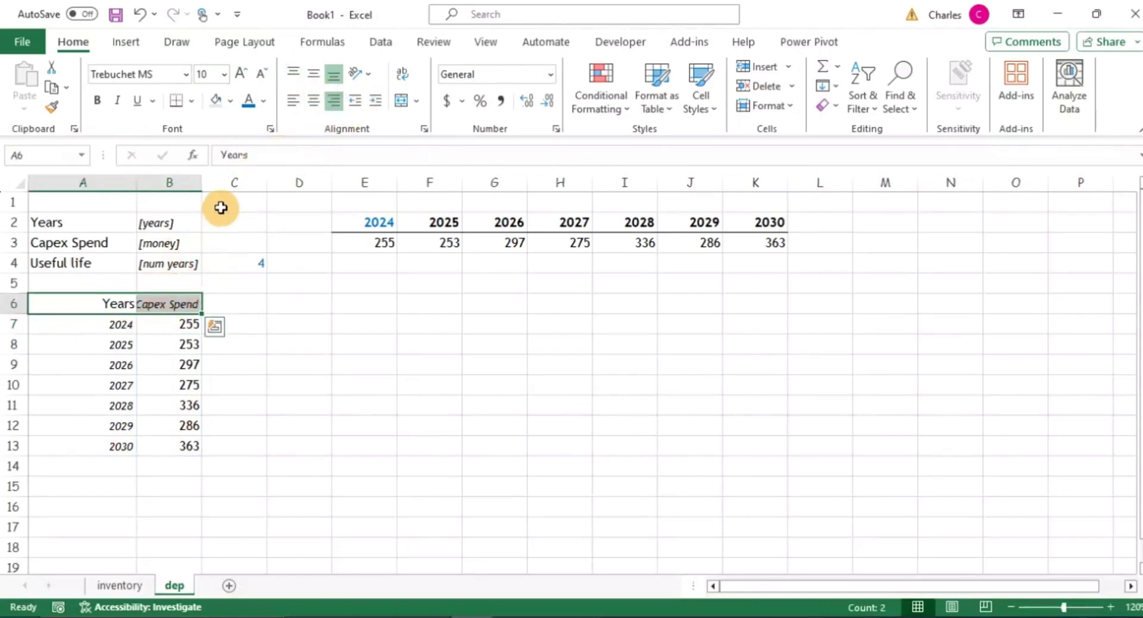
pyautogui.moveTo(203, 184); pyautogui.dragTo(230, 185)
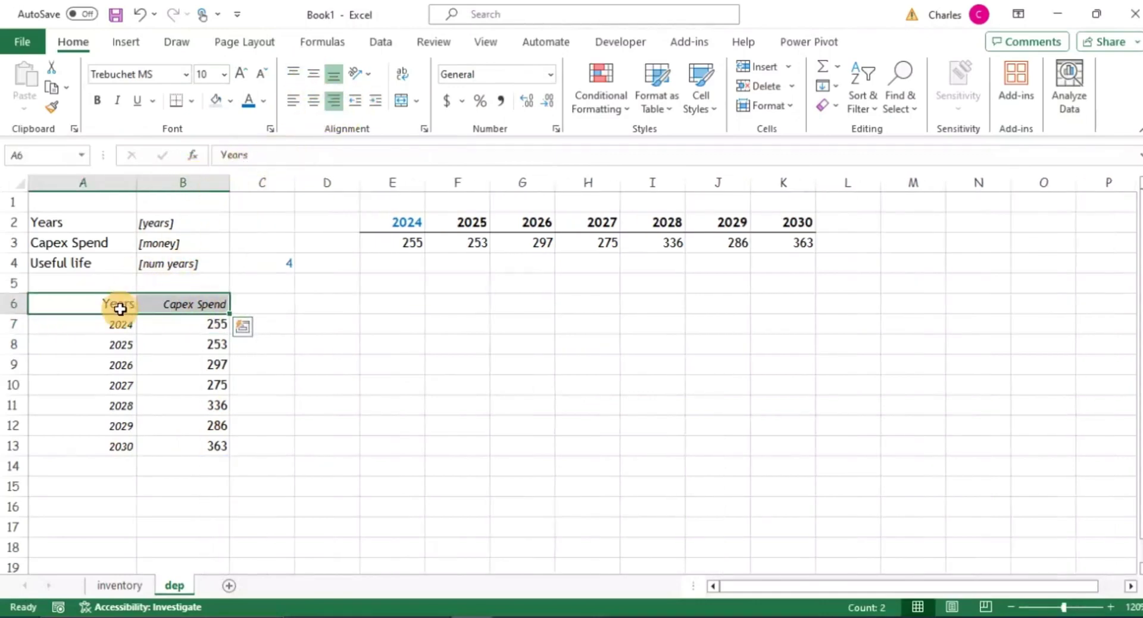
pyautogui.click(115, 304)
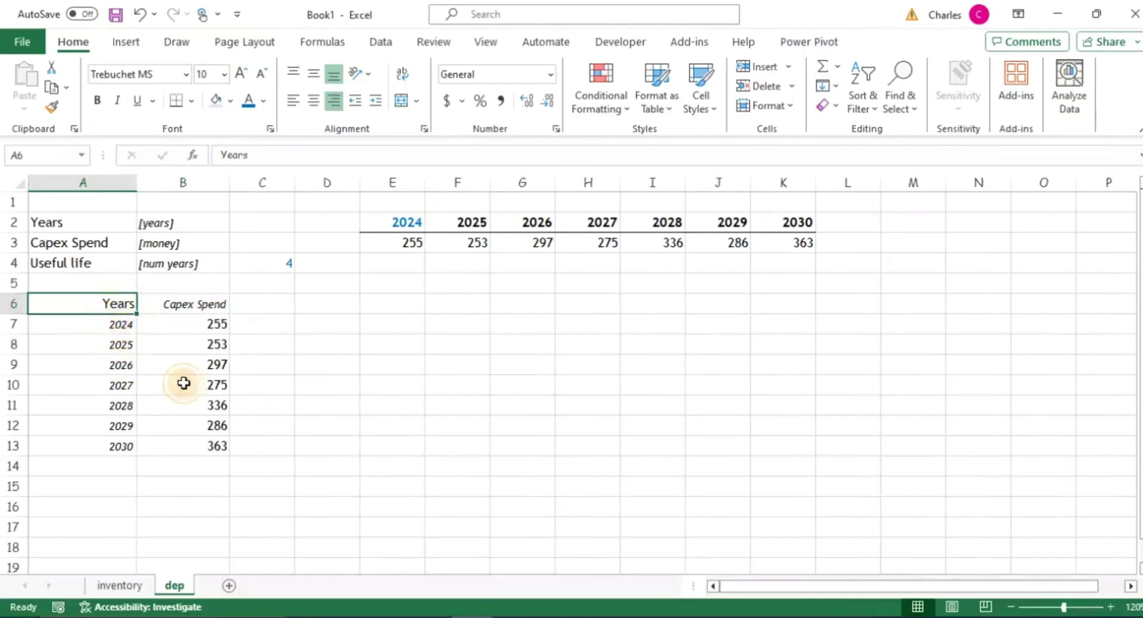
# Copy the Years header's formatting onto the Capex Spend header with Format Painter.
pyautogui.click(52, 107)
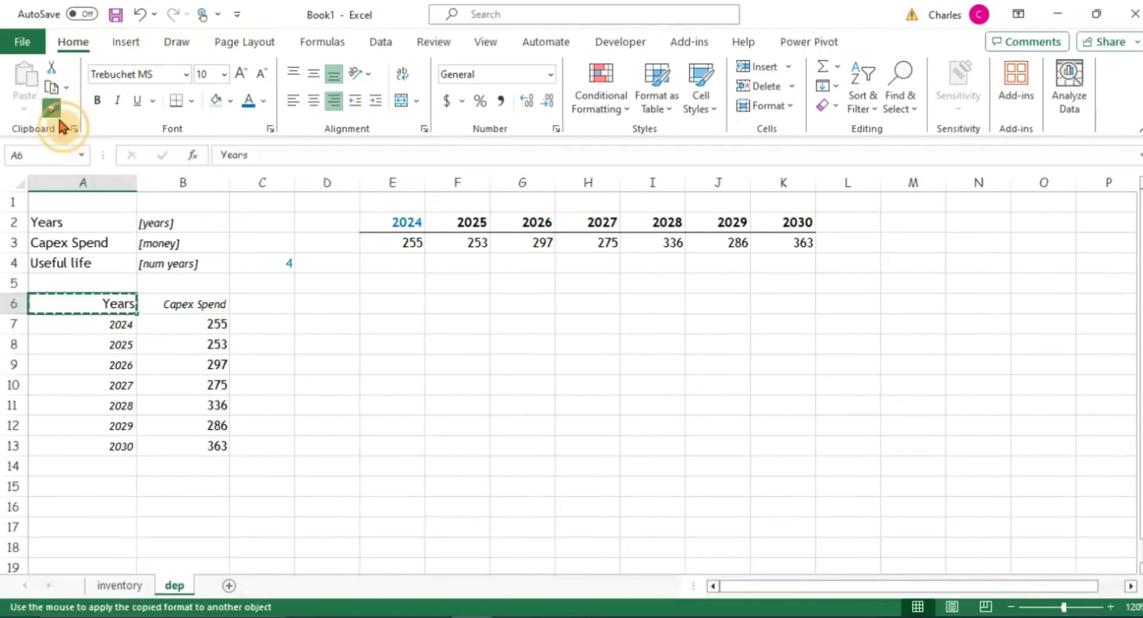
pyautogui.click(186, 300)
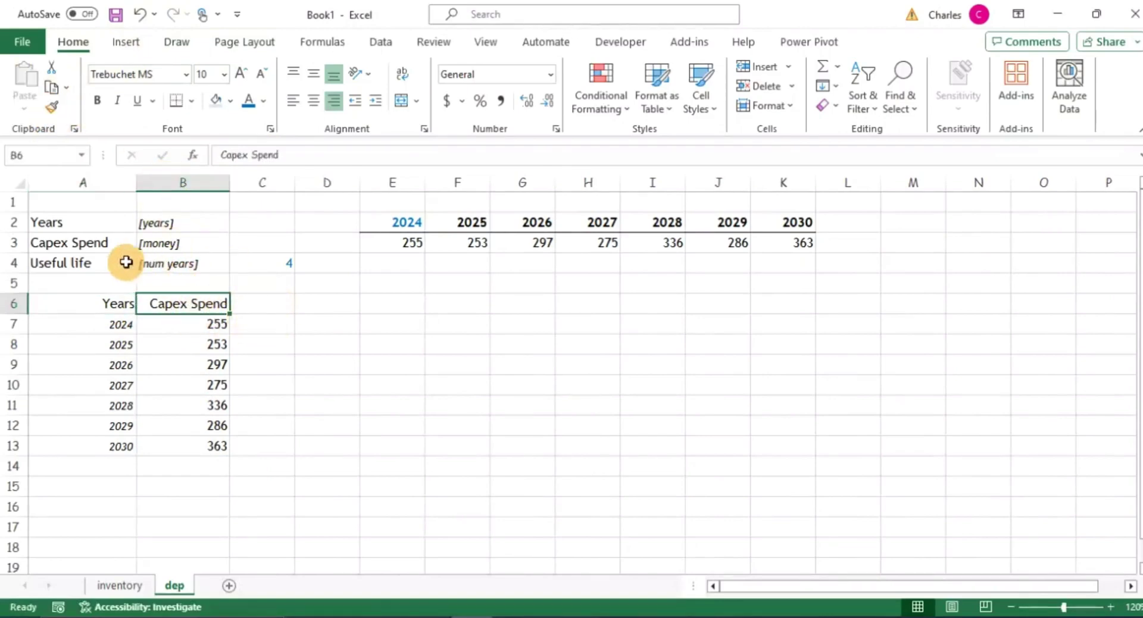
pyautogui.moveTo(113, 308); pyautogui.dragTo(168, 301)
pyautogui.click(389, 326)
pyautogui.click(309, 380)
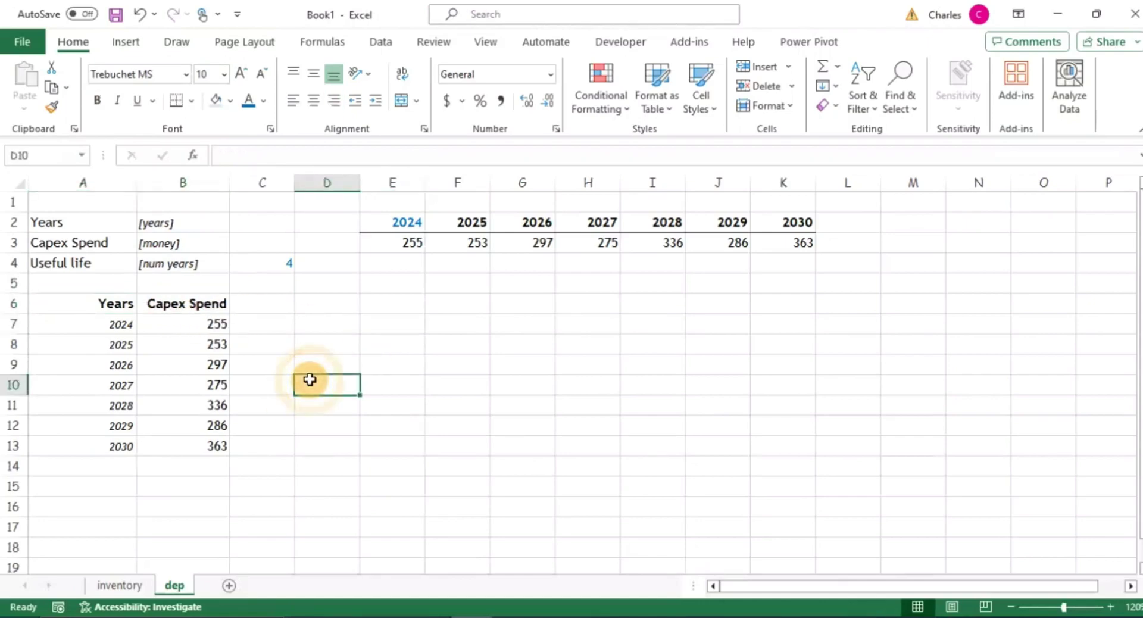
pyautogui.press('Left')
pyautogui.press('Left')
pyautogui.press('Left')
pyautogui.press('Up')
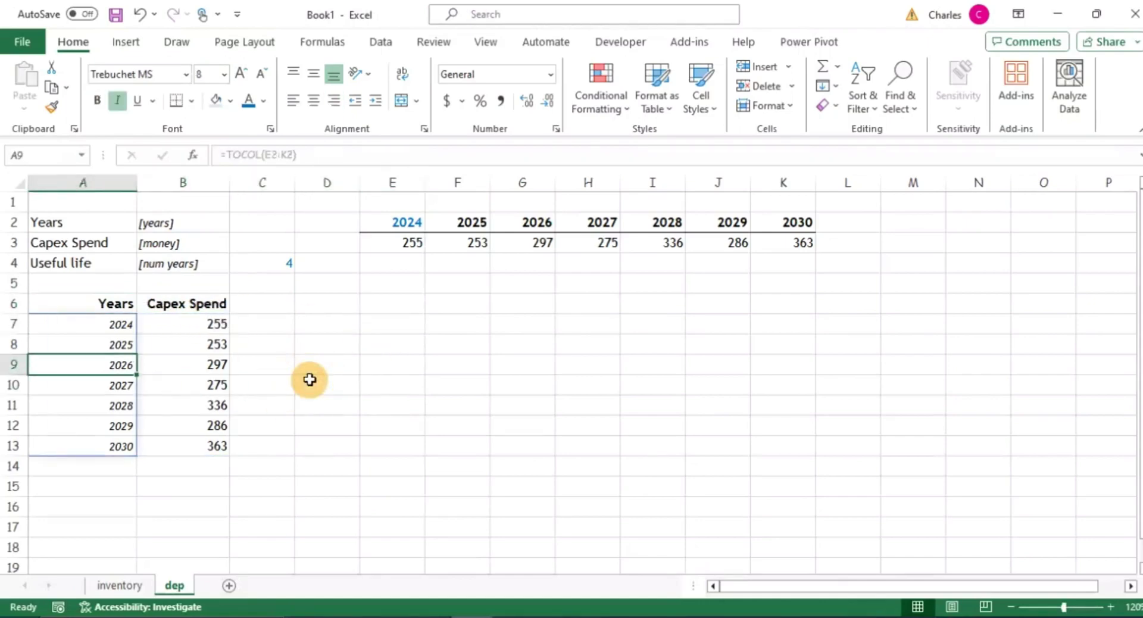
pyautogui.press('Up')
pyautogui.press('Right')
pyautogui.press('Right')
pyautogui.press('Up')
pyautogui.press('Up')
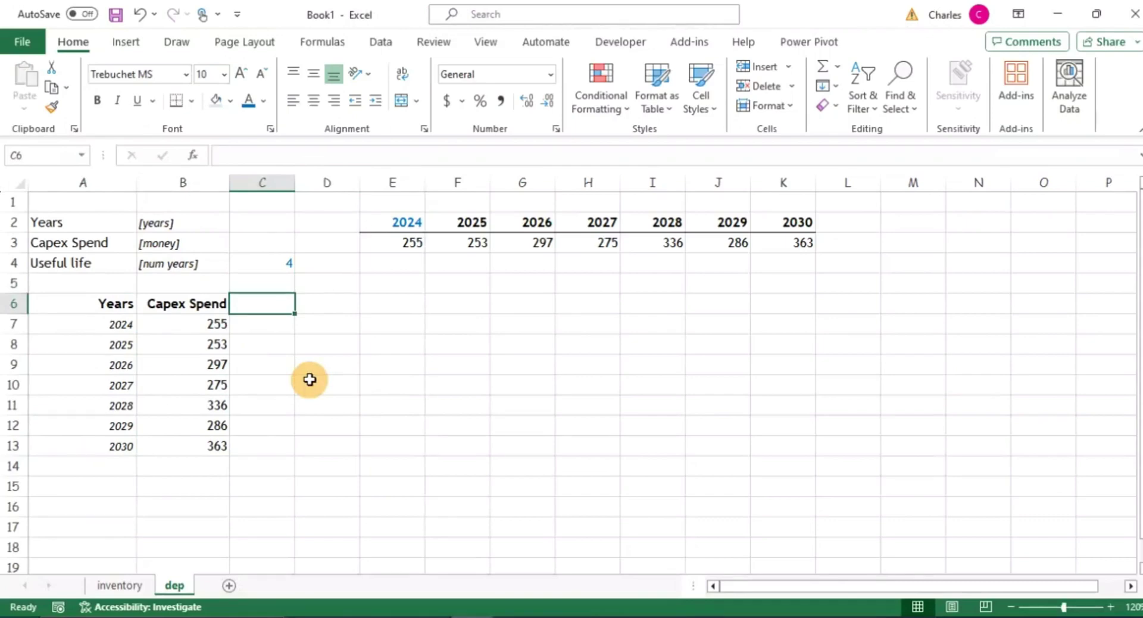
# Add a bold, right-aligned 'Annual Dep' heading in C6 and widen column C to fit.
pyautogui.write('A')
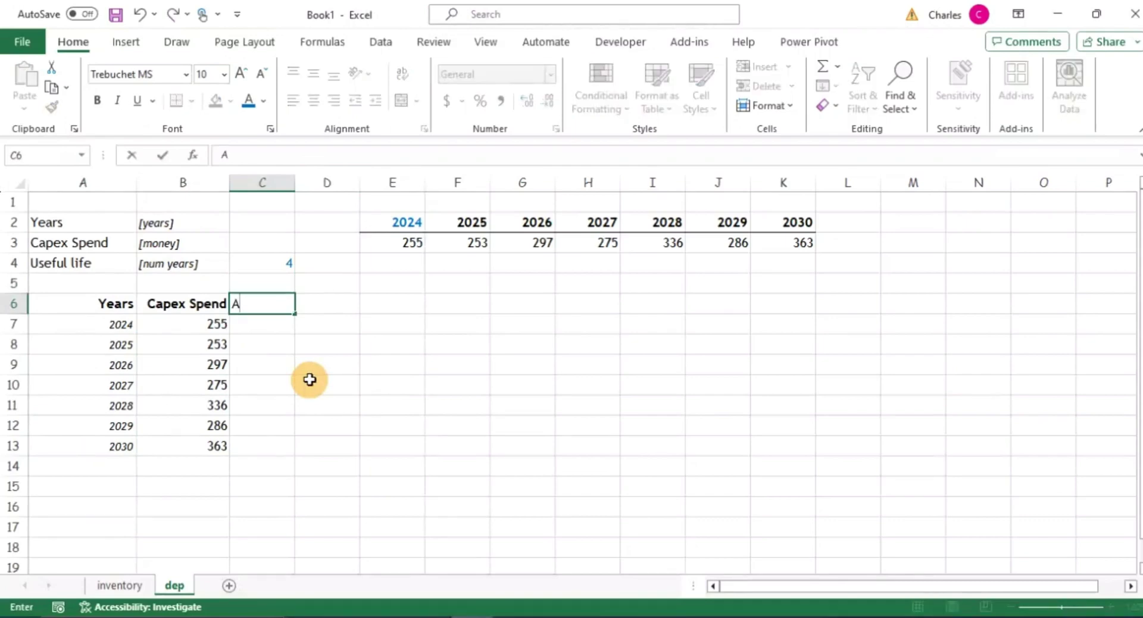
pyautogui.write('nnual Dep')
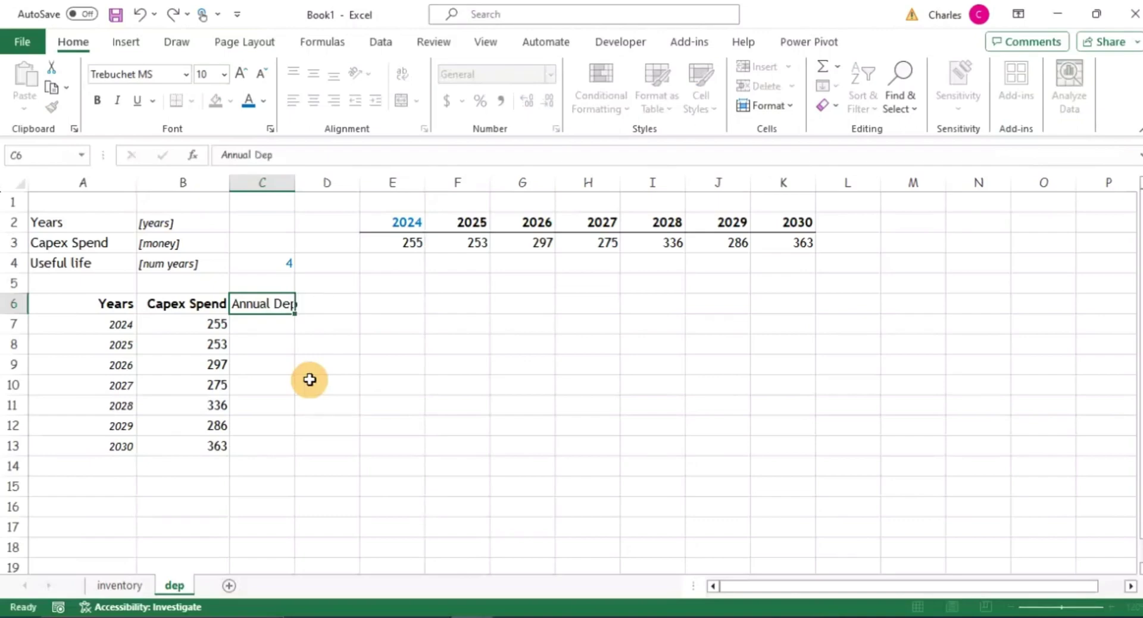
pyautogui.press('Return')
pyautogui.moveTo(302, 190)
pyautogui.mouseDown()
pyautogui.moveTo(295, 184)
pyautogui.moveTo(311, 181)
pyautogui.mouseUp()
pyautogui.click(269, 305)
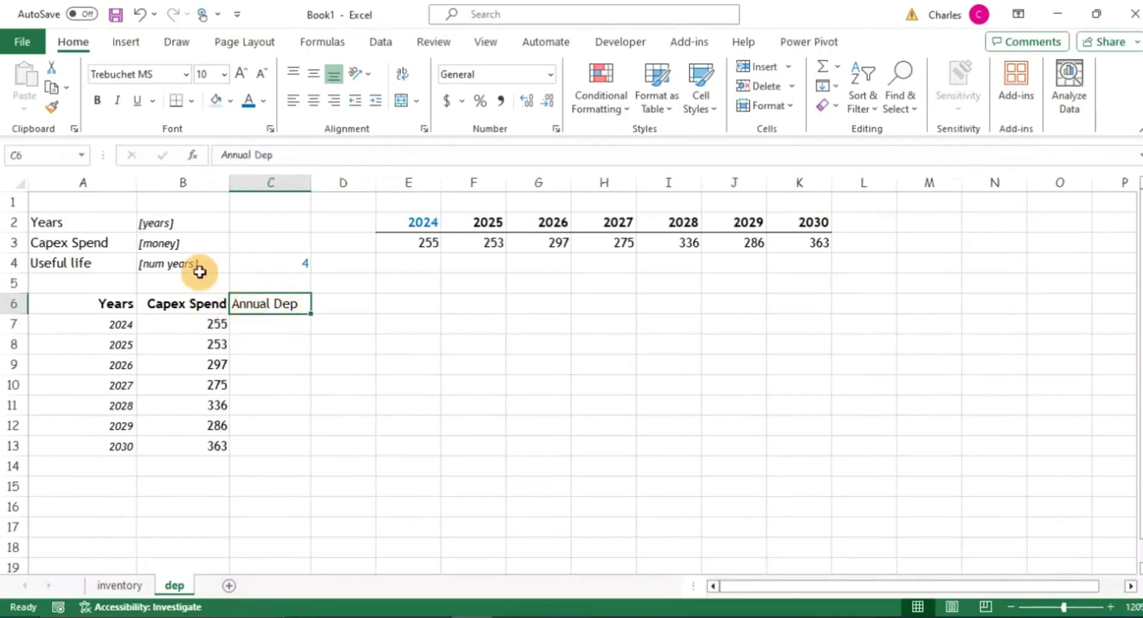
pyautogui.hotkey('ctrl', 'b')
pyautogui.click(334, 101)
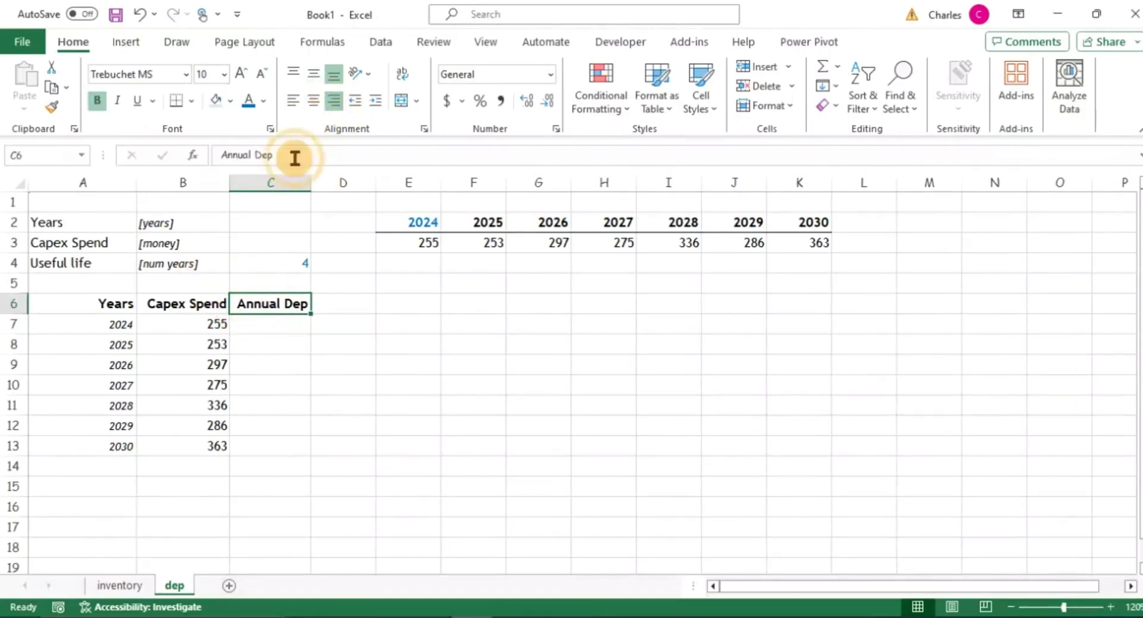
pyautogui.click(266, 328)
# Enter =B7/$C$4 in C7 and fill it down to C13.
pyautogui.write('=')
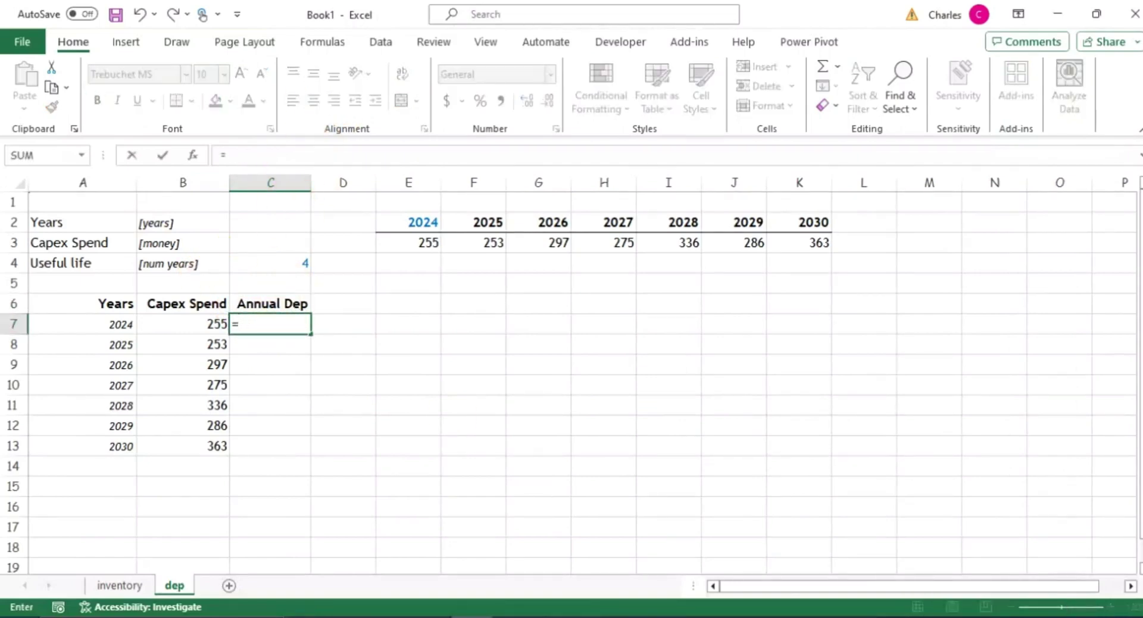
pyautogui.press('Left')
pyautogui.press('Left')
pyautogui.press('Right')
pyautogui.write('/')
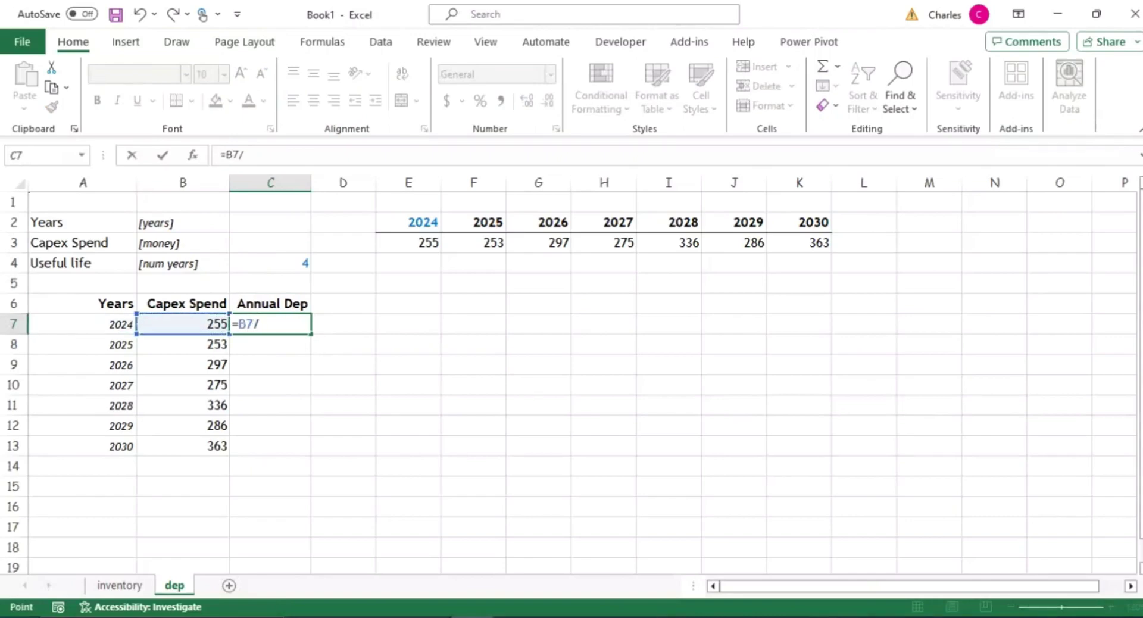
pyautogui.press('Up')
pyautogui.press('Up')
pyautogui.press('Up')
pyautogui.press('Up')
pyautogui.press('Down')
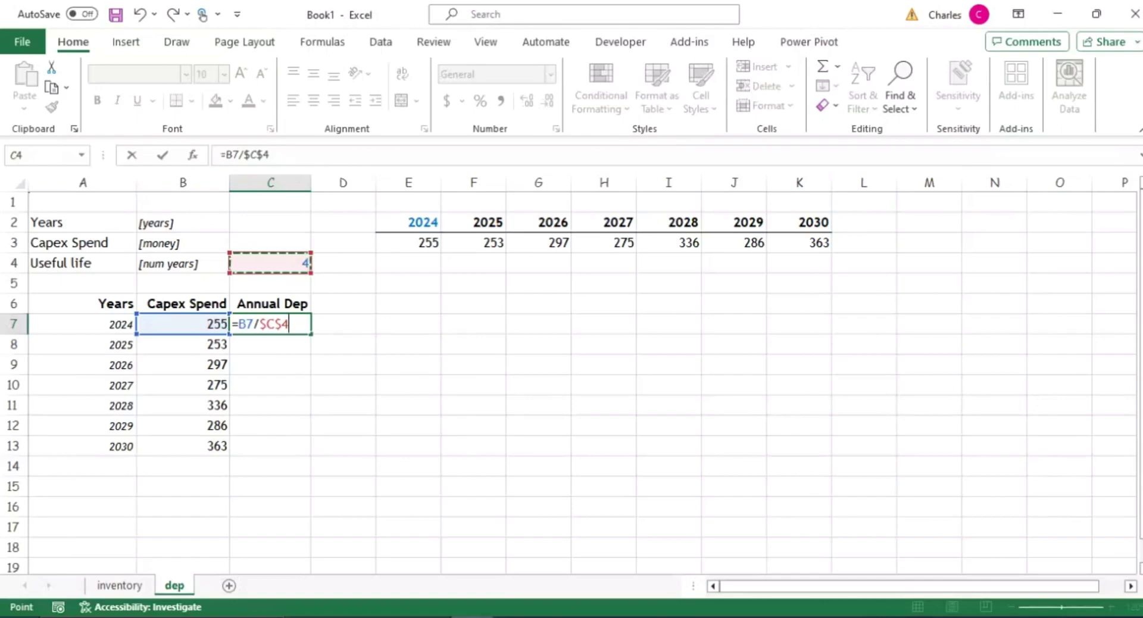
pyautogui.press('Return')
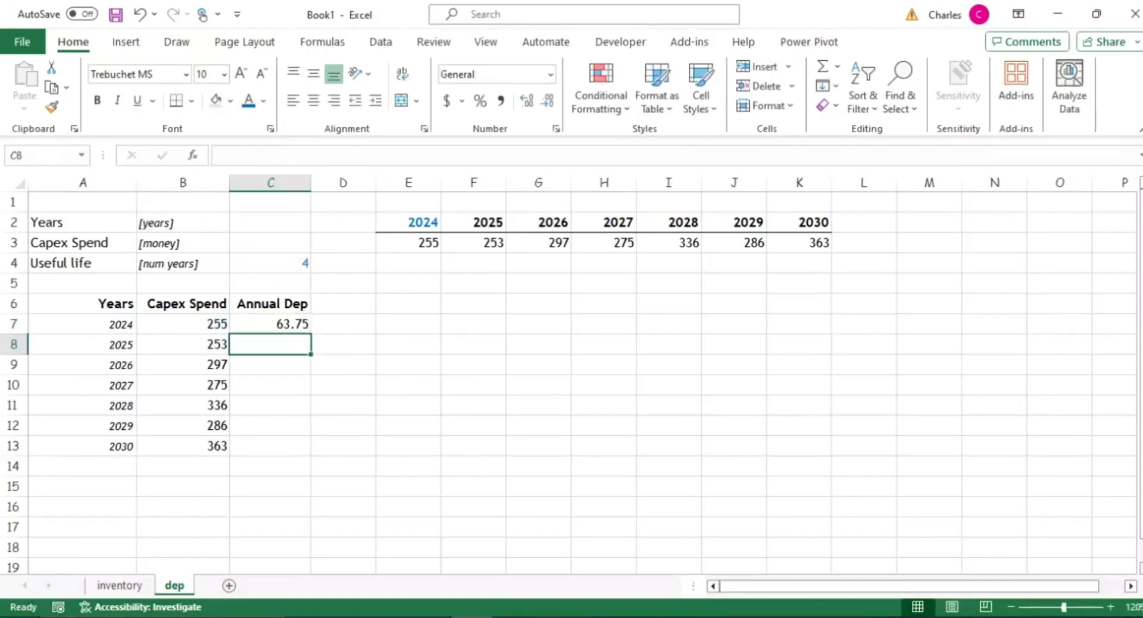
pyautogui.moveTo(270, 324); pyautogui.dragTo(270, 446)
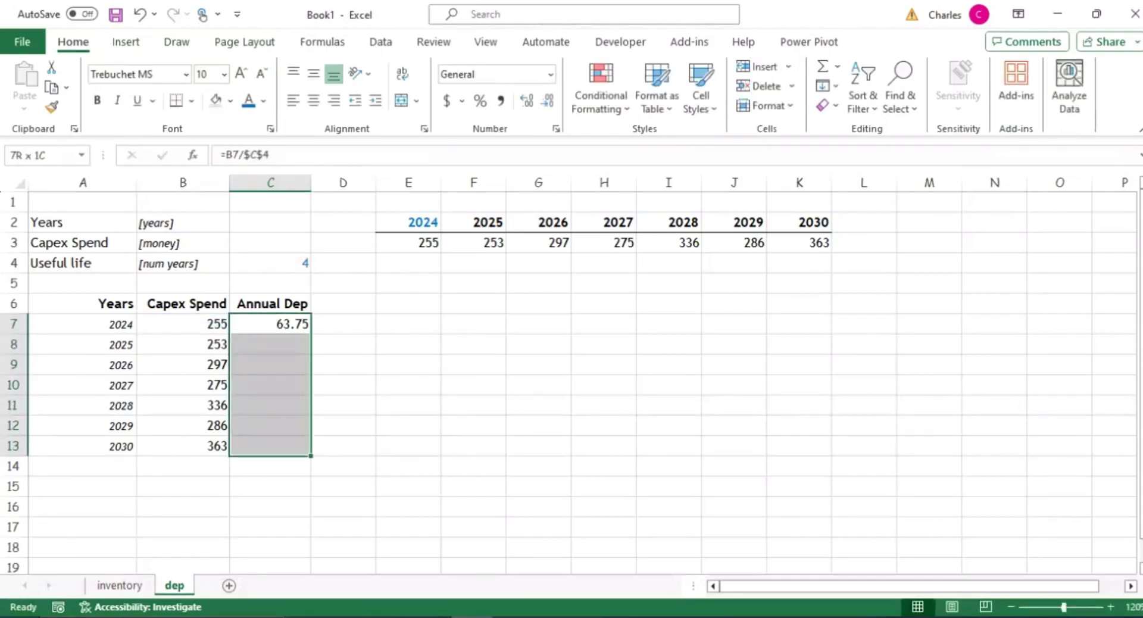
pyautogui.hotkey('ctrl', 'd')
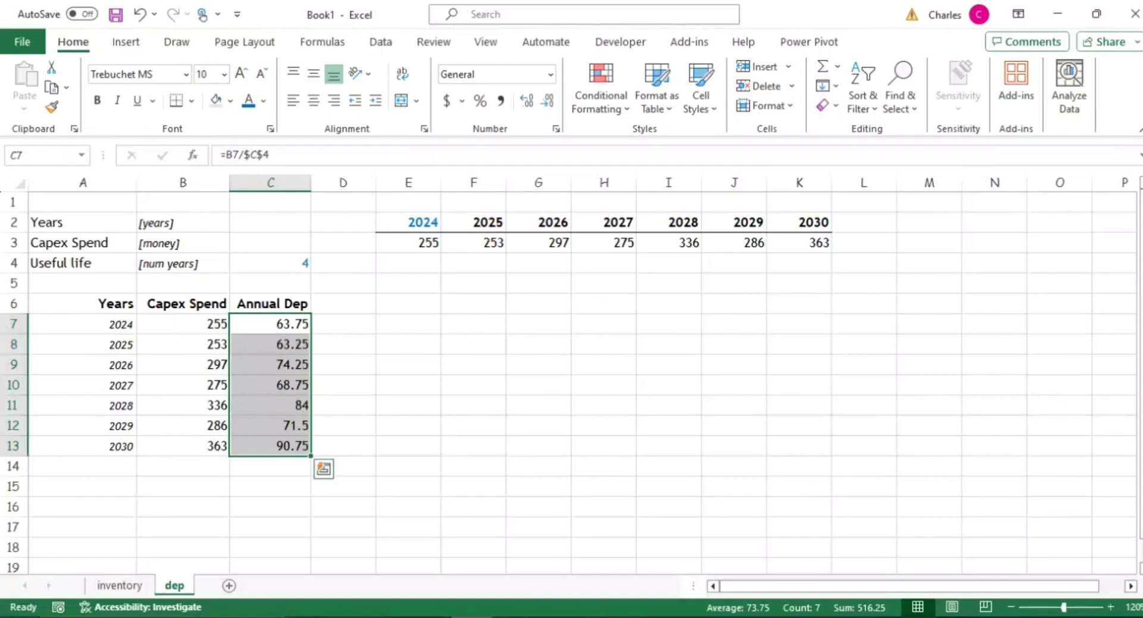
# Review the filled depreciation formulas in C7:C13, including the 2028 one in C11.
pyautogui.click(270, 364)
pyautogui.click(270, 303)
pyautogui.click(269, 344)
pyautogui.click(270, 324)
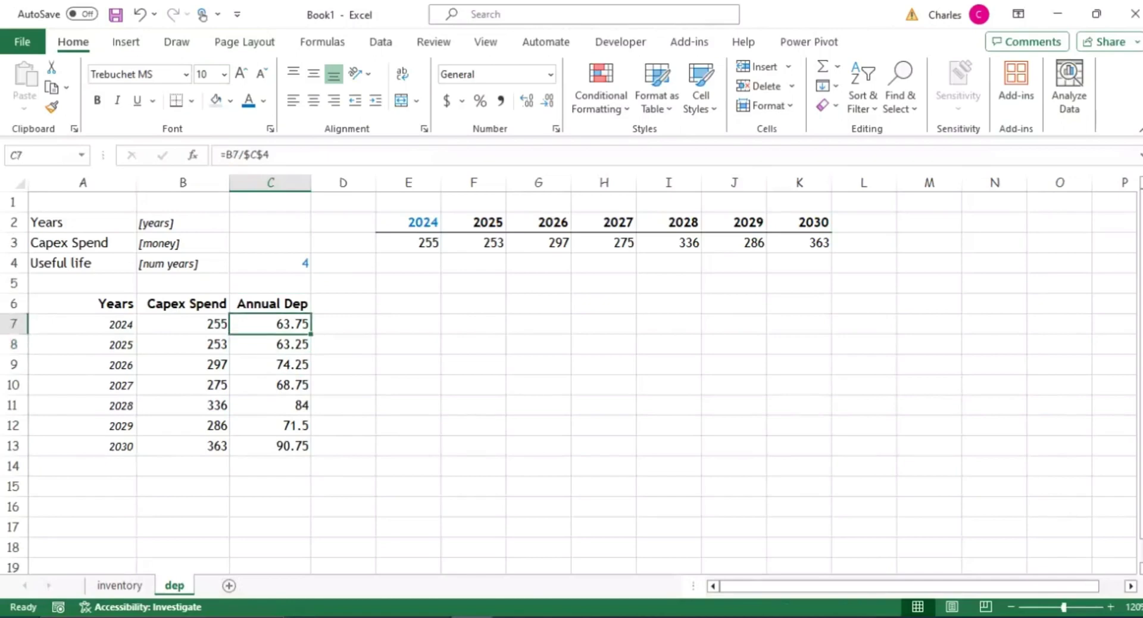
pyautogui.click(269, 344)
pyautogui.click(270, 404)
pyautogui.click(270, 466)
pyautogui.click(270, 405)
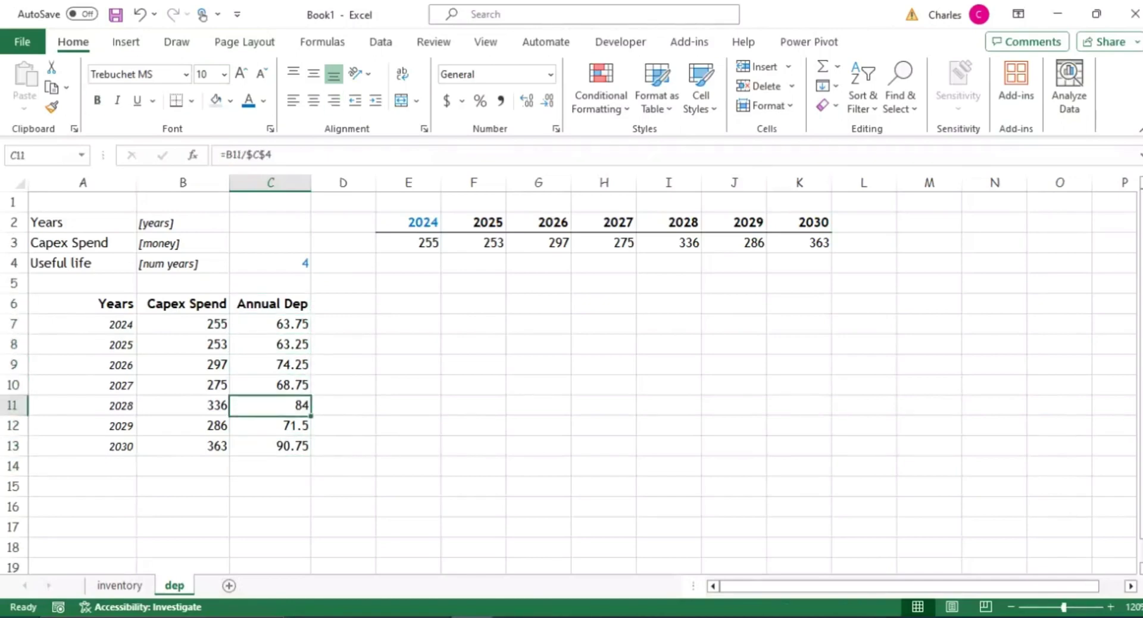
pyautogui.click(270, 344)
pyautogui.click(269, 304)
pyautogui.click(269, 364)
pyautogui.click(343, 384)
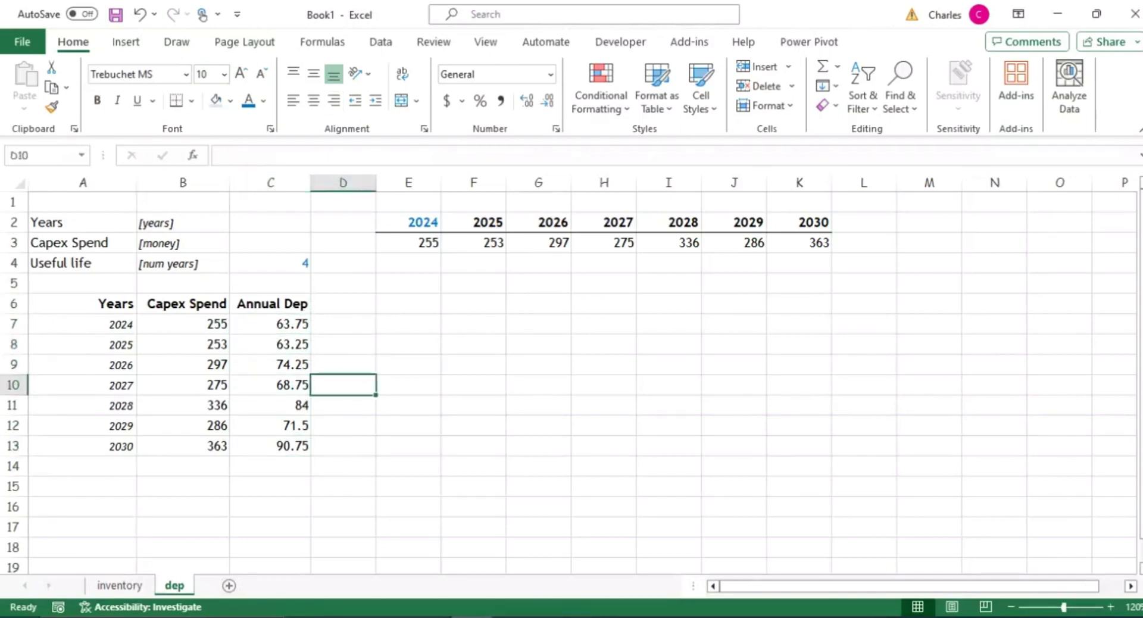
pyautogui.click(408, 344)
pyautogui.click(408, 324)
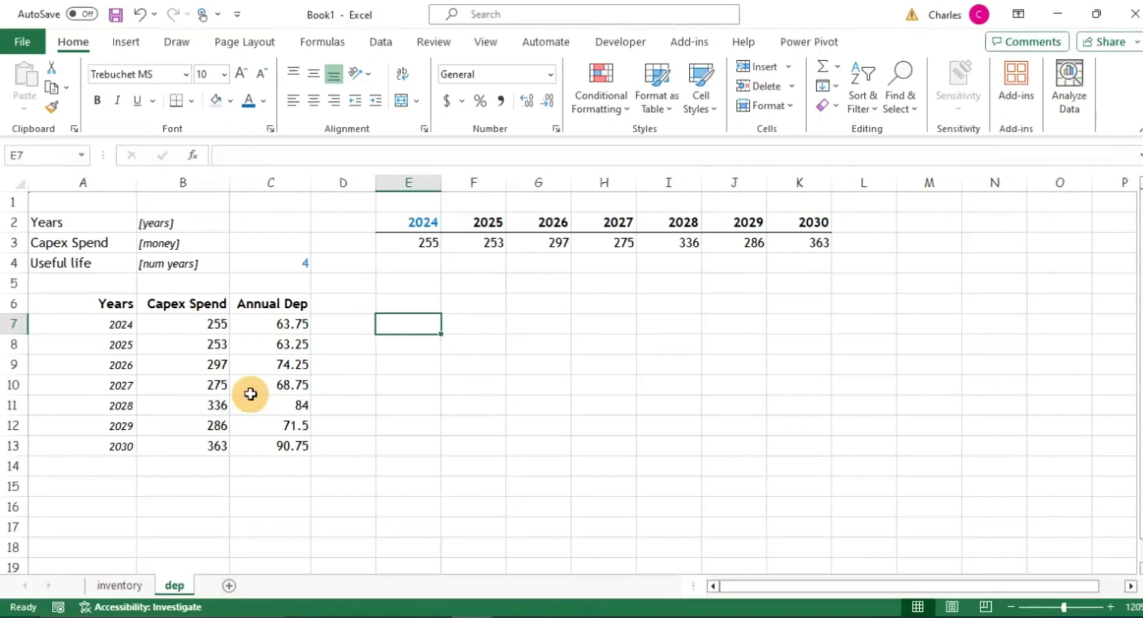
# Start the E7 formula =MIN($C7,$B7 with column-locked references to annual dep and capex.
pyautogui.write('=')
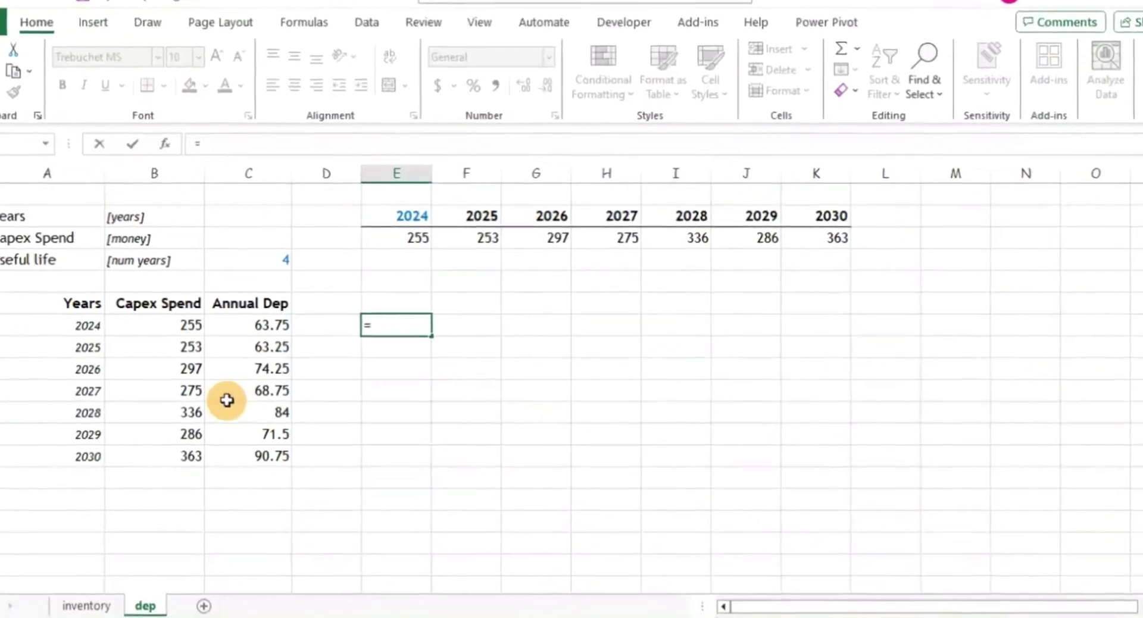
pyautogui.write('min')
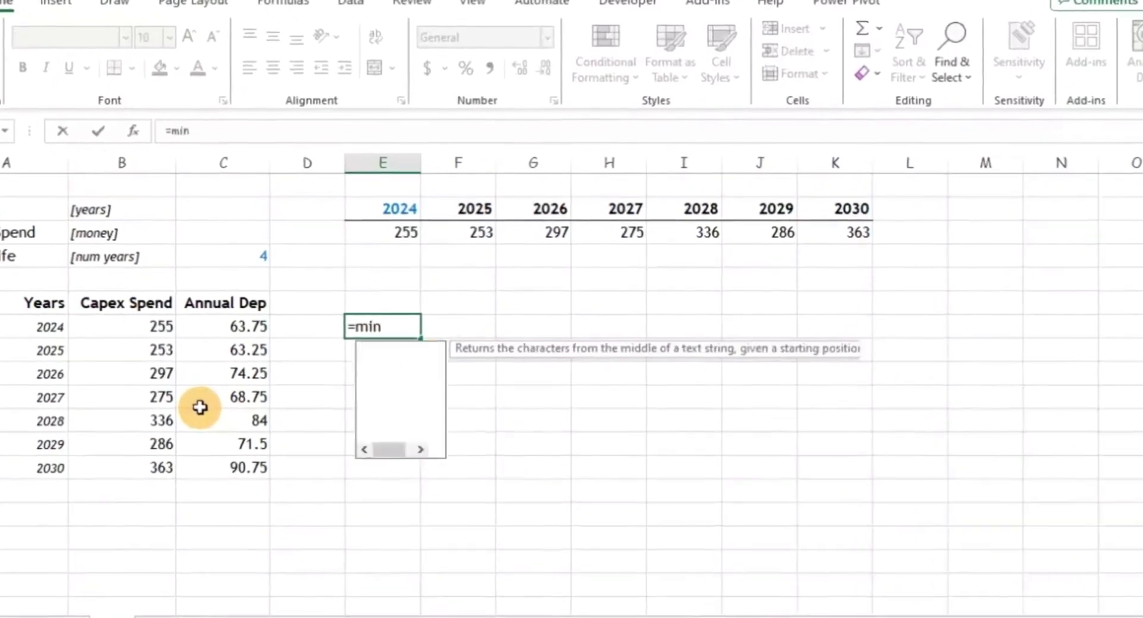
pyautogui.write('(')
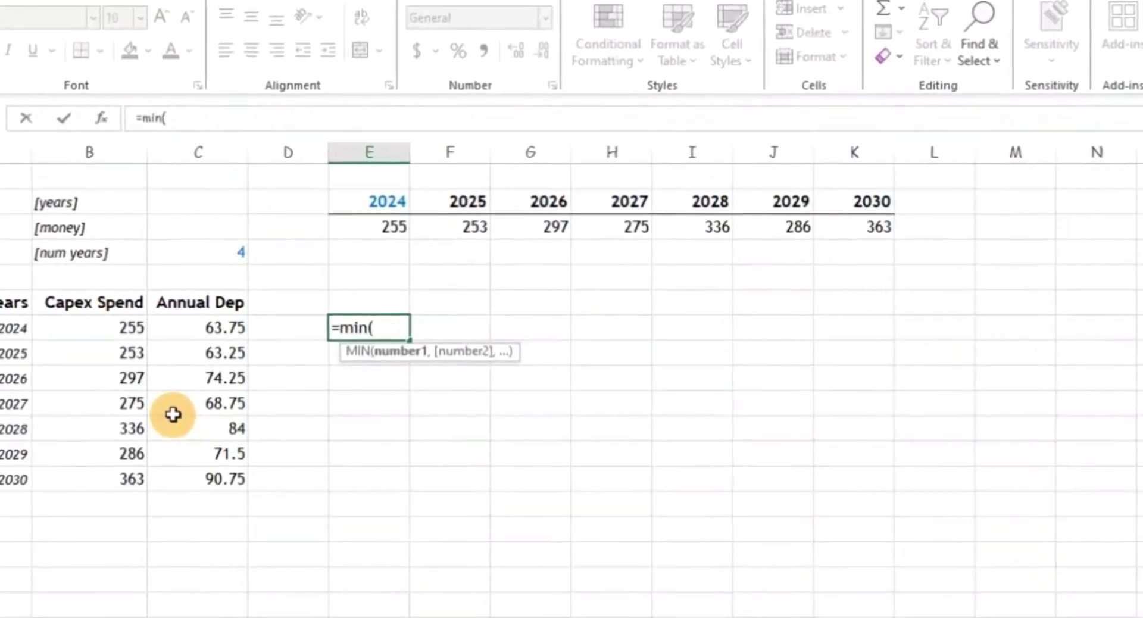
pyautogui.press('Left')
pyautogui.press('Left')
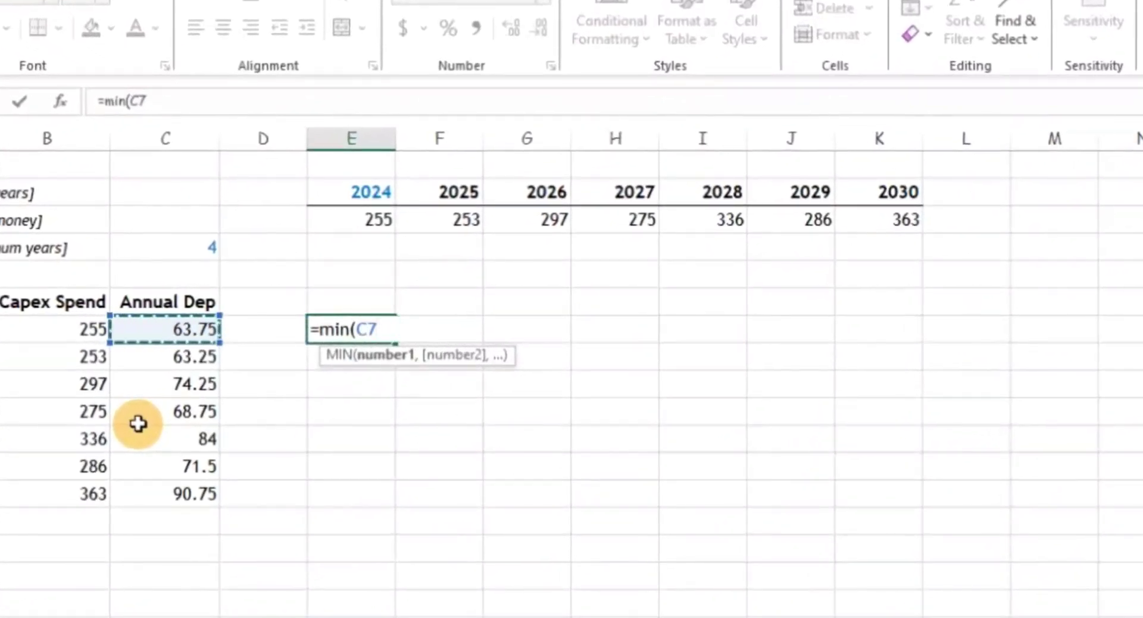
pyautogui.press('F4')
pyautogui.press('F4')
pyautogui.press('F4')
pyautogui.press('F4')
pyautogui.press('F4')
pyautogui.press('F4')
pyautogui.press('F4')
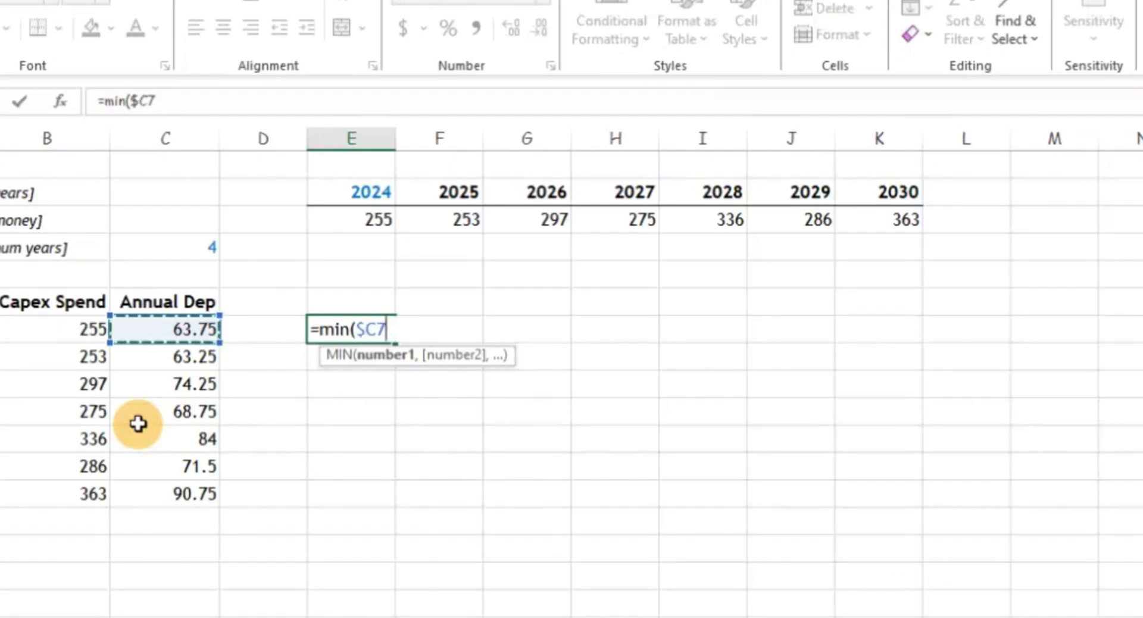
pyautogui.write(',')
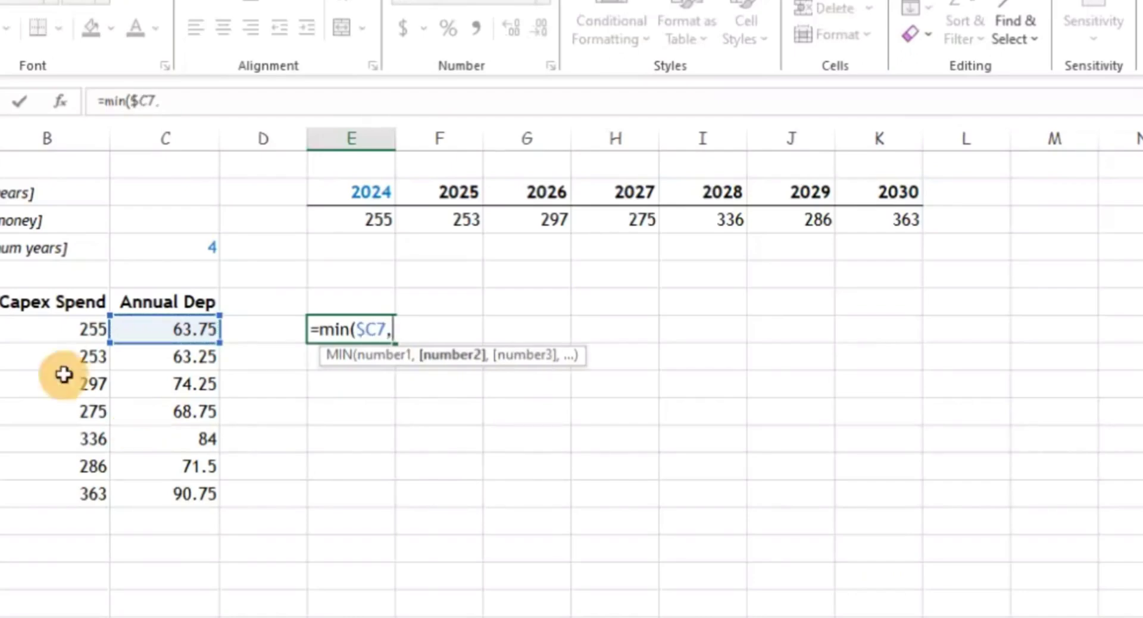
pyautogui.click(41, 327)
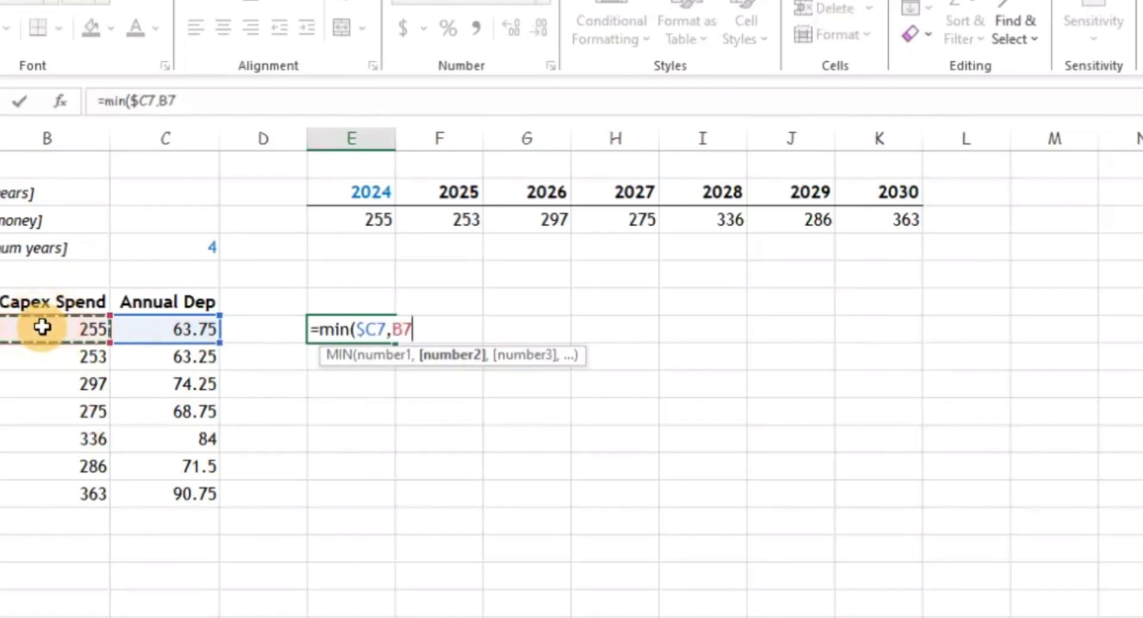
pyautogui.press('F4')
pyautogui.press('F4')
# Finish it as =MIN($C7,$B7-SUM($D7:D7)), returning 63.75.
pyautogui.write('-Sum(')
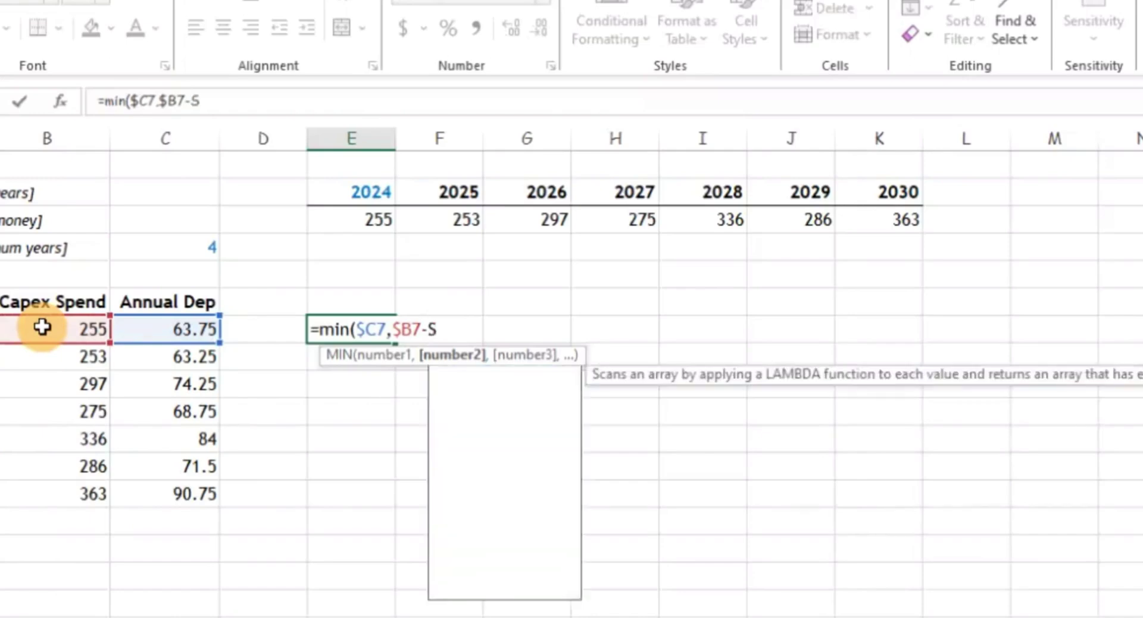
pyautogui.press('Left')
pyautogui.press('Left')
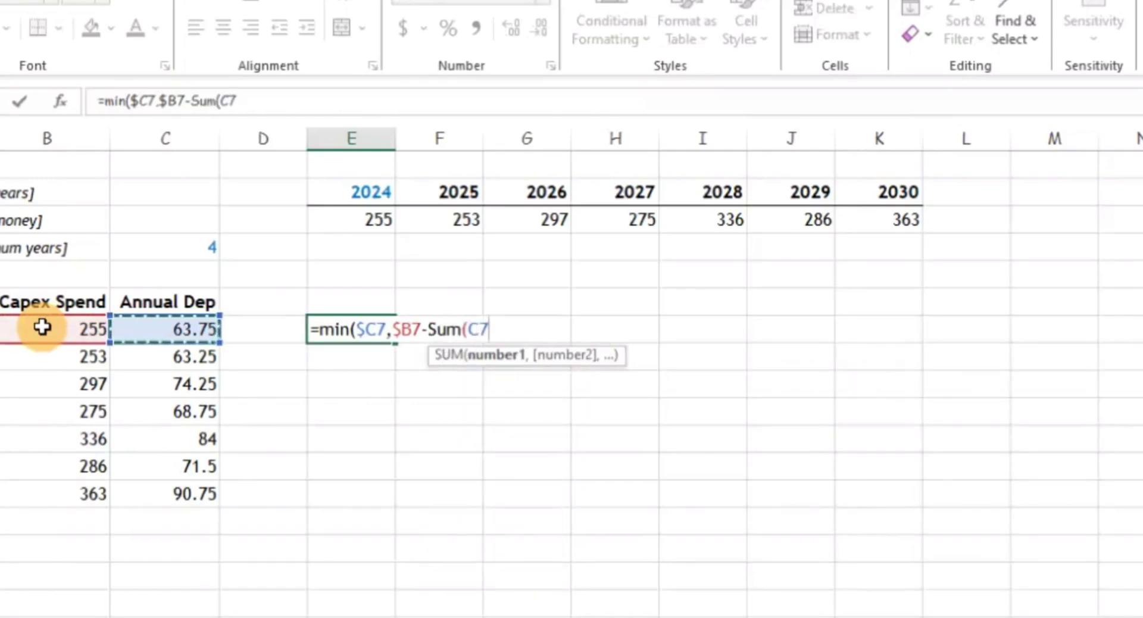
pyautogui.press('Right')
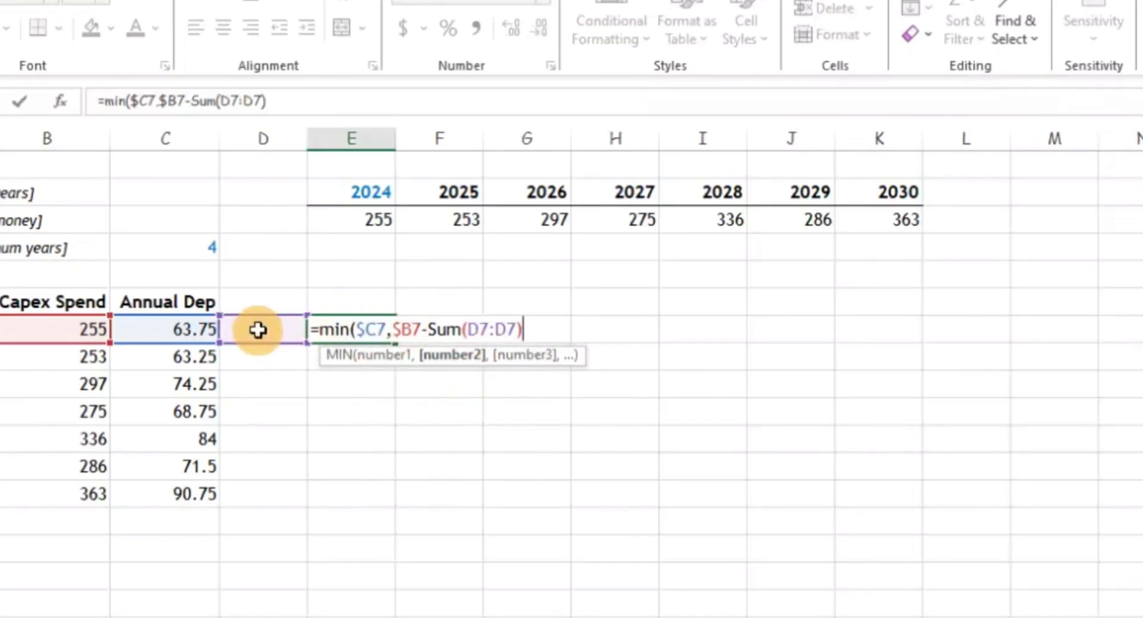
pyautogui.click(468, 329)
pyautogui.write('$')
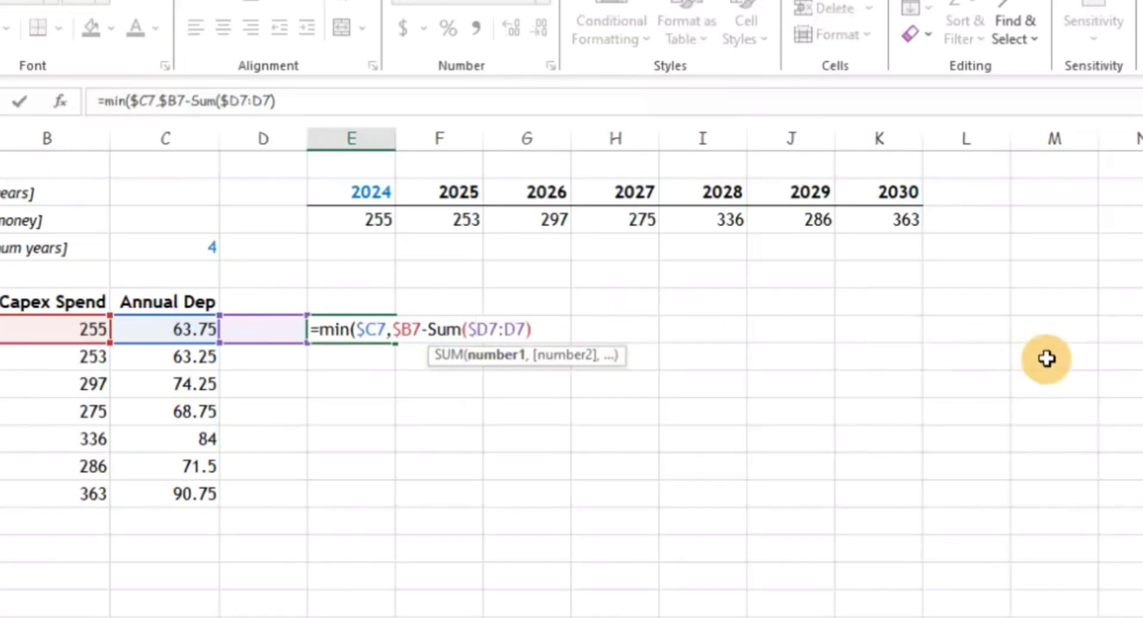
pyautogui.click(533, 330)
pyautogui.write(')')
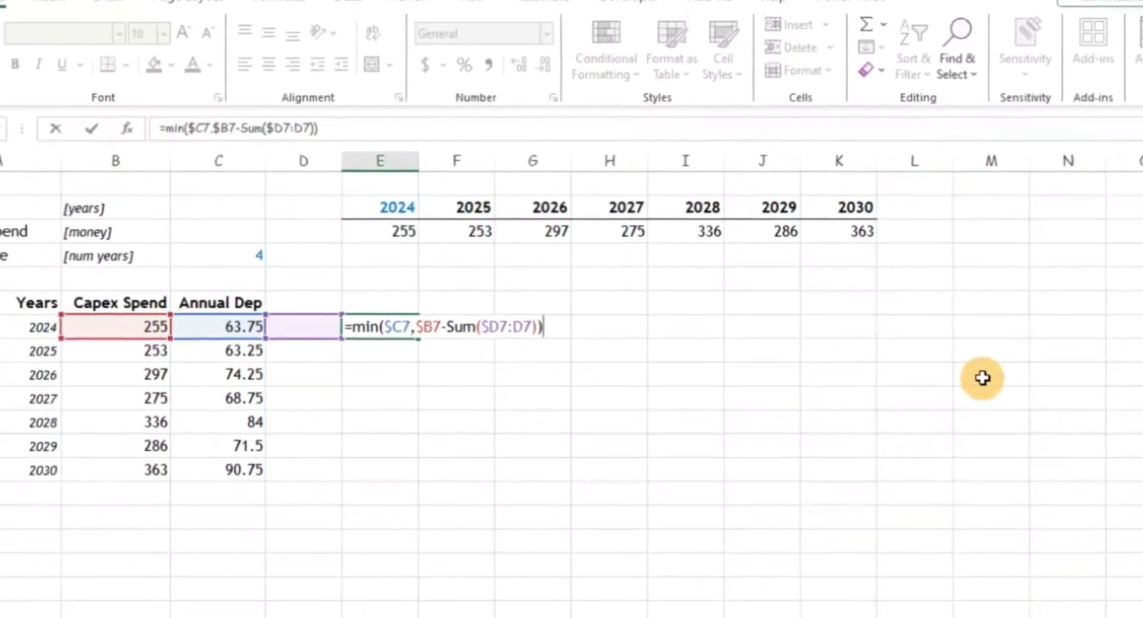
pyautogui.press('Return')
pyautogui.press('Up')
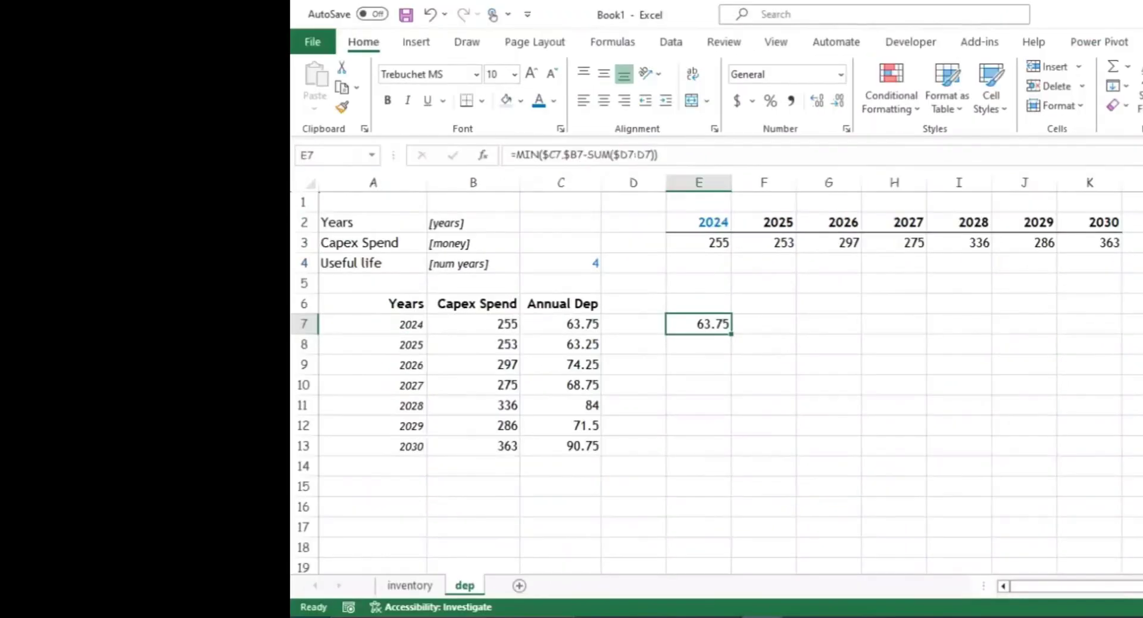
# Inspect the B7 and C7 formulas along row 7 before returning to E7.
pyautogui.press('Left')
pyautogui.press('Left')
pyautogui.press('Right')
pyautogui.press('Left')
pyautogui.press('Right')
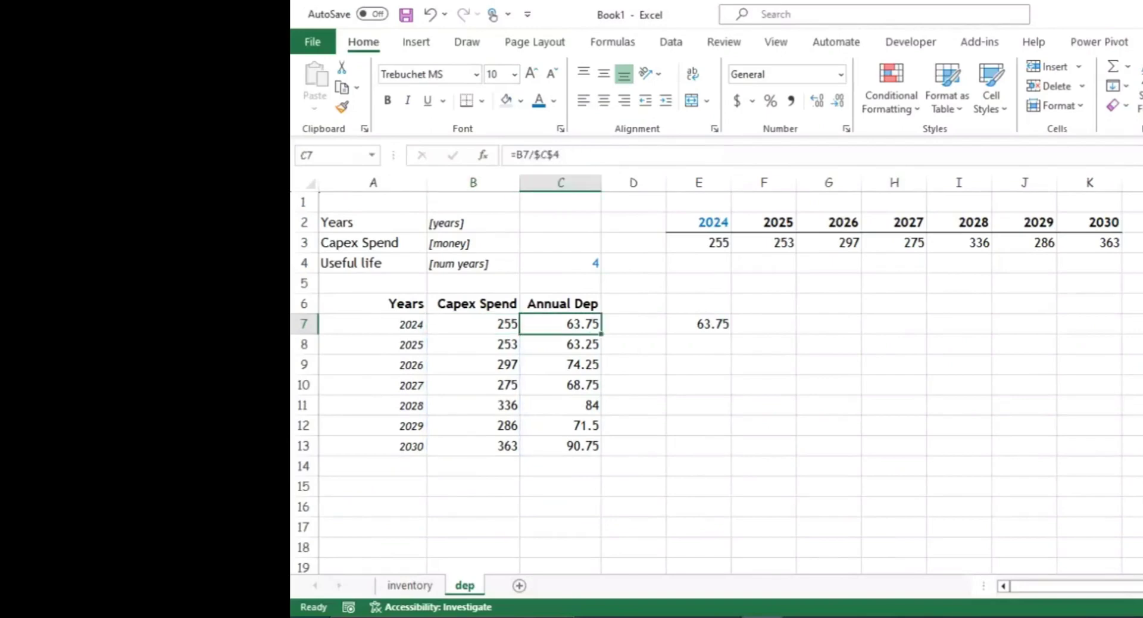
pyautogui.press('Left')
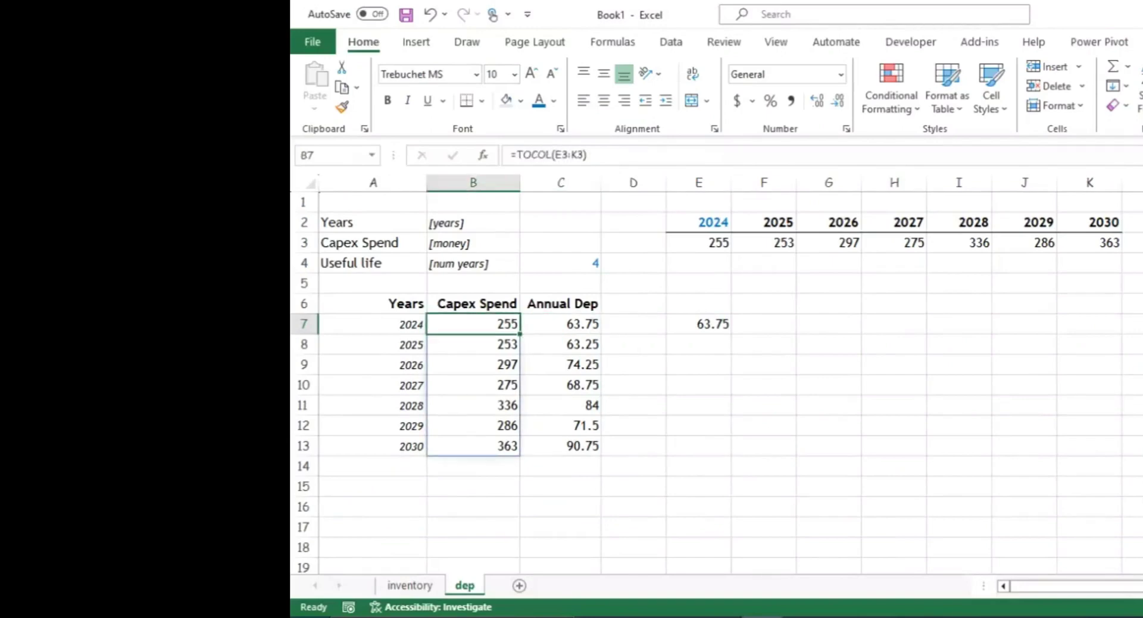
pyautogui.press('Right')
pyautogui.press('Right')
pyautogui.press('Left')
pyautogui.press('Right')
pyautogui.press('Right')
pyautogui.press('Right')
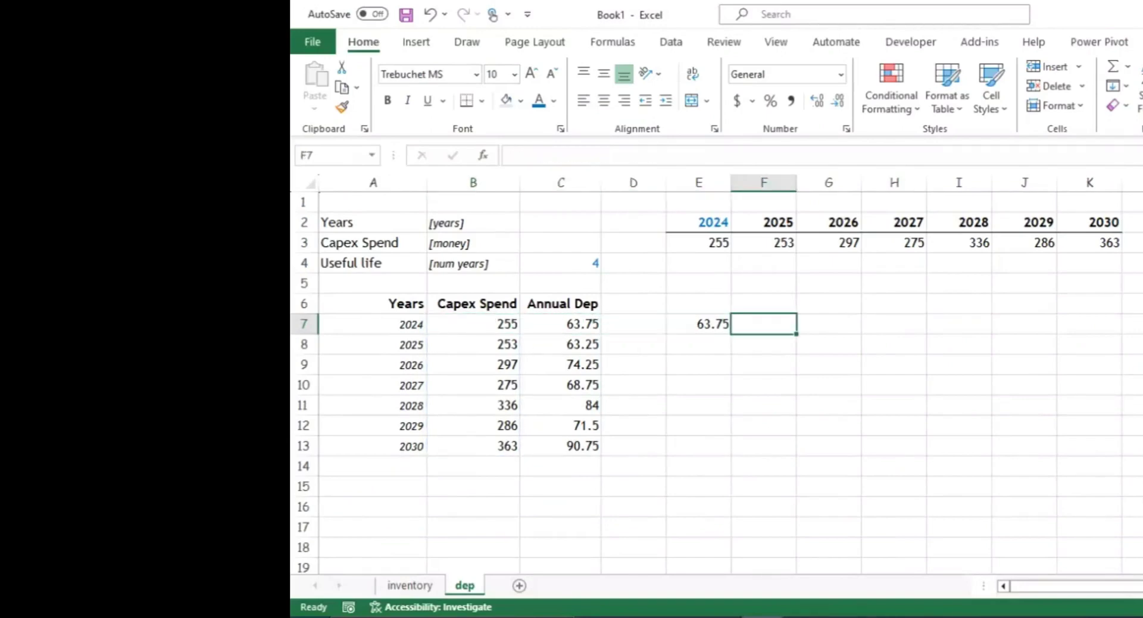
pyautogui.press('Left')
# Apply Comma Style to E7:K7 so four years show 63.75 and zero years show dashes.
pyautogui.hotkey('shift', 'Right')
pyautogui.hotkey('shift', 'Right')
pyautogui.hotkey('shift', 'Right')
pyautogui.hotkey('shift', 'Right')
pyautogui.hotkey('shift', 'Right')
pyautogui.hotkey('shift', 'Right')
pyautogui.hotkey('shift', 'Right')
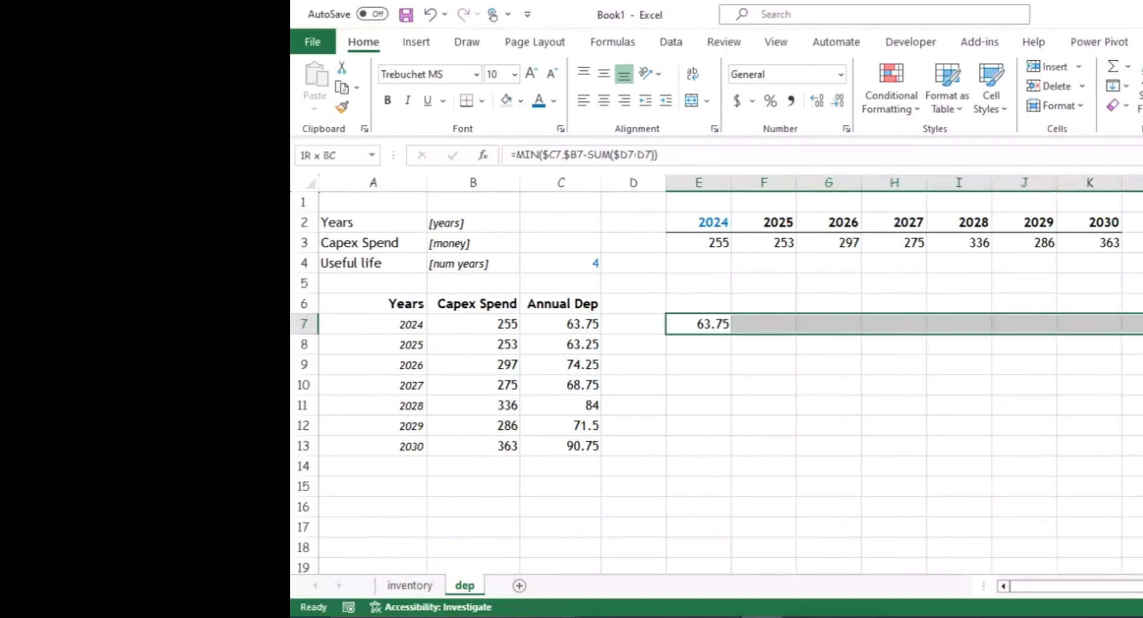
pyautogui.hotkey('shift', 'Left')
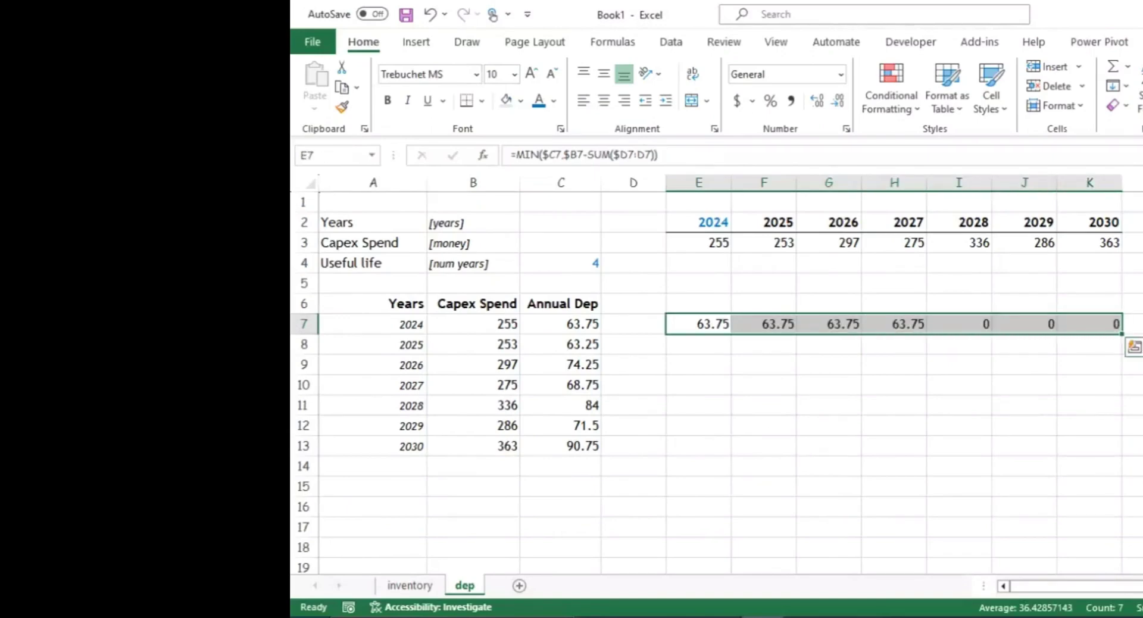
pyautogui.click(795, 103)
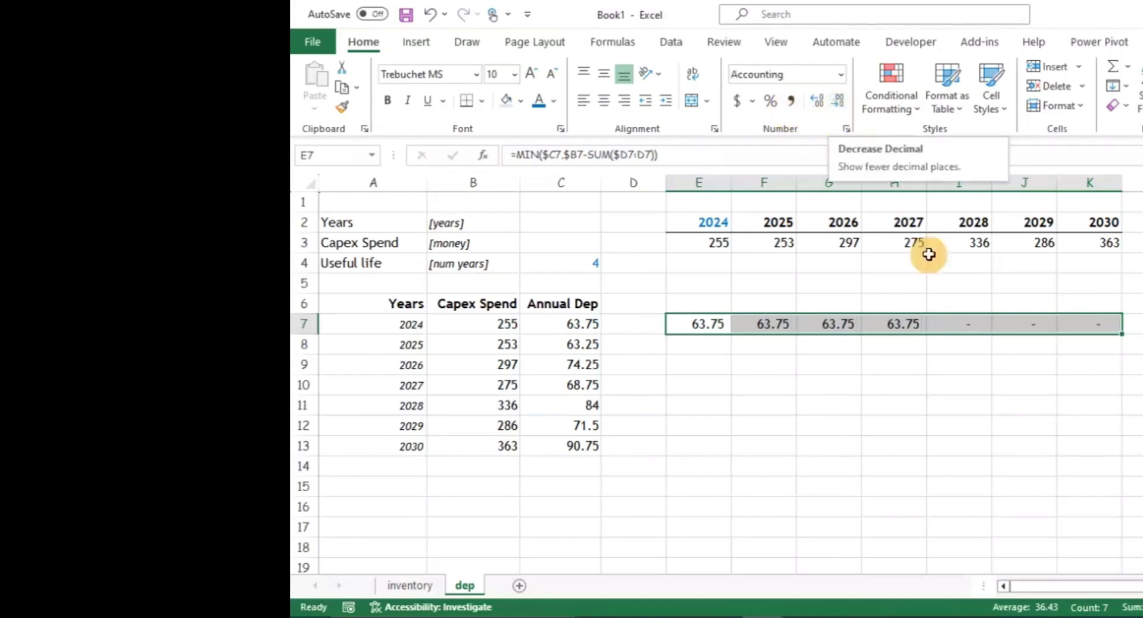
pyautogui.moveTo(834, 406); pyautogui.dragTo(881, 406)
pyautogui.moveTo(705, 324); pyautogui.dragTo(899, 325)
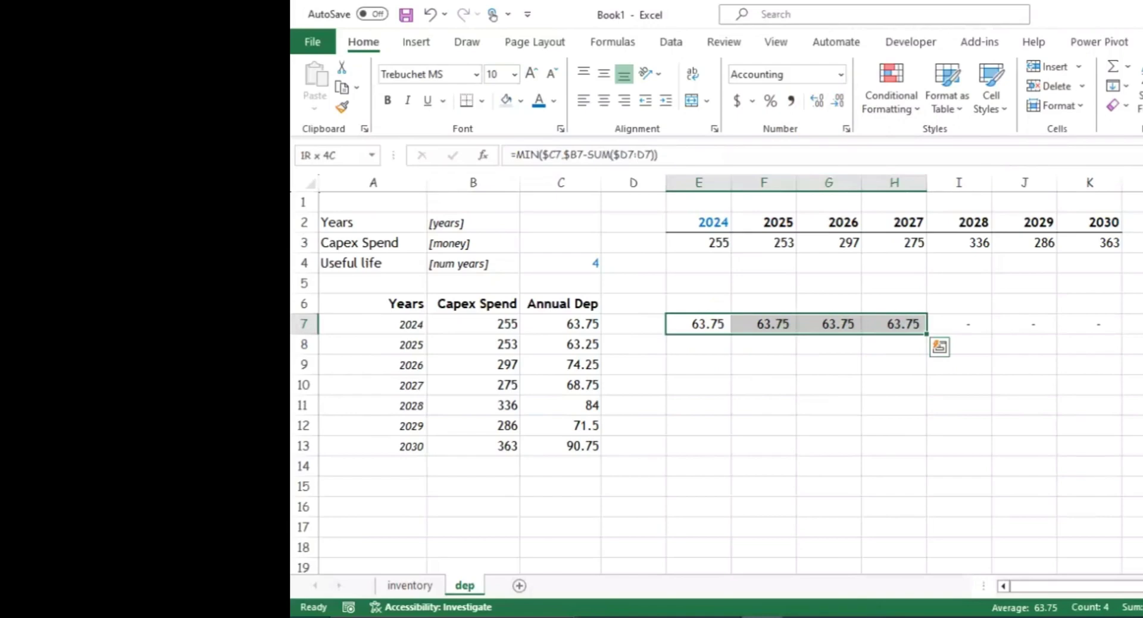
pyautogui.press('Left')
pyautogui.press('Left')
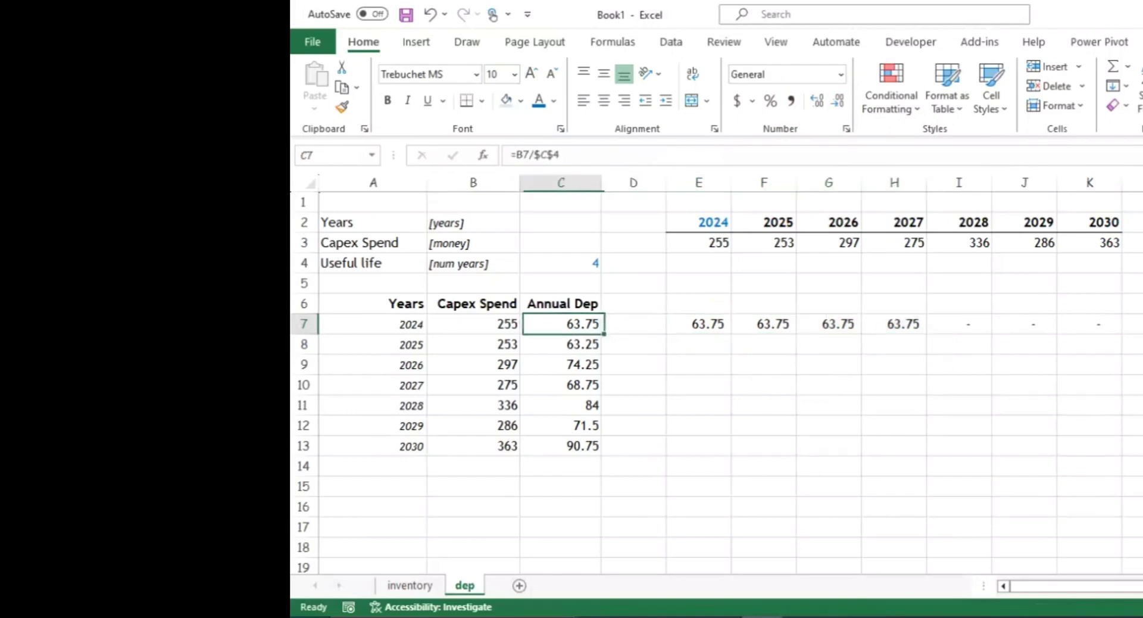
pyautogui.press('Up')
pyautogui.press('Up')
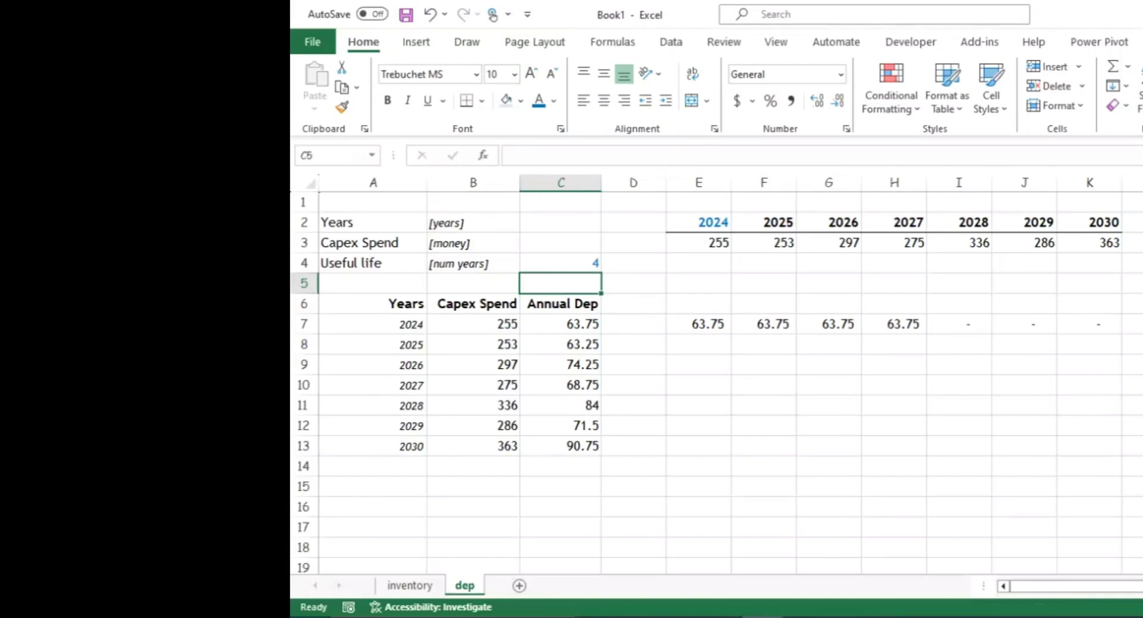
pyautogui.press('Up')
pyautogui.write('3')
pyautogui.press('Return')
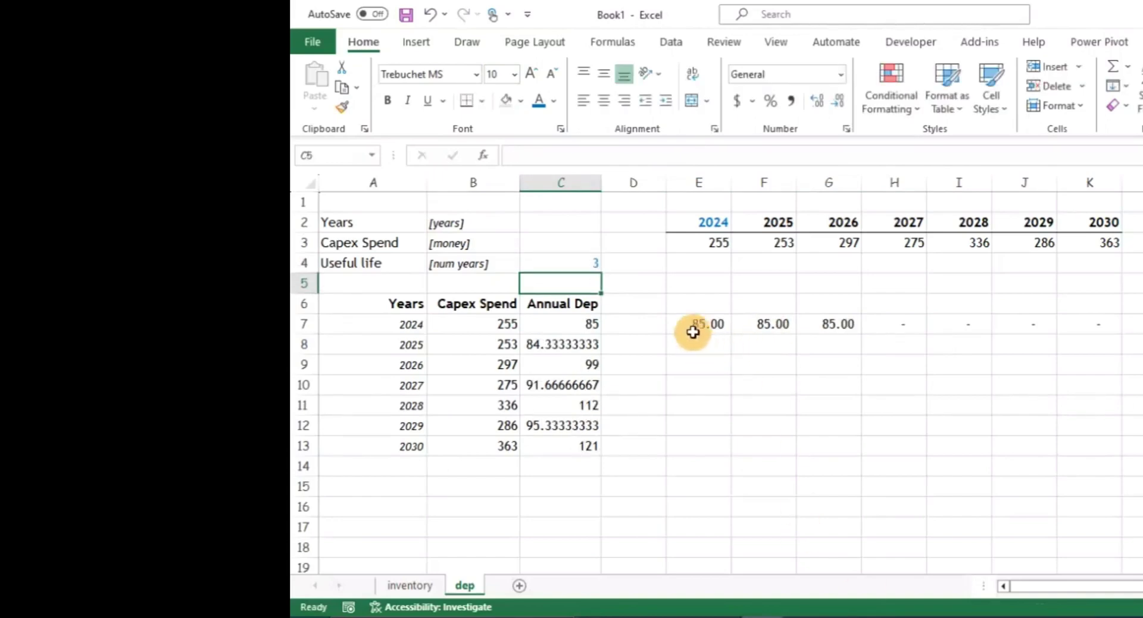
pyautogui.moveTo(691, 323); pyautogui.dragTo(833, 322)
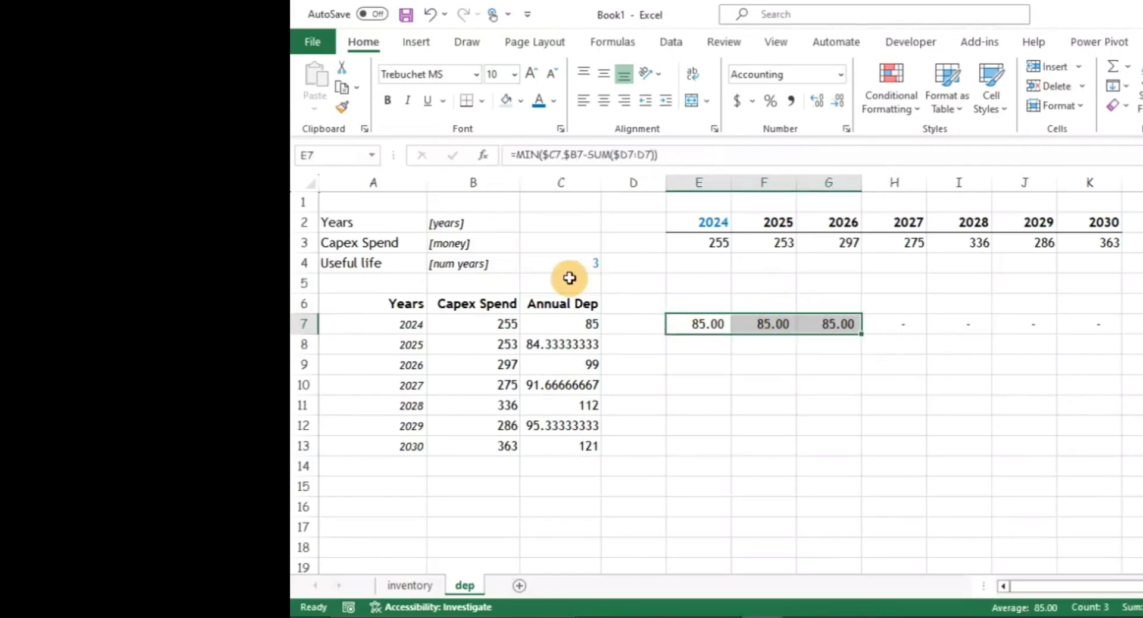
pyautogui.click(595, 260)
pyautogui.write('5')
pyautogui.press('Return')
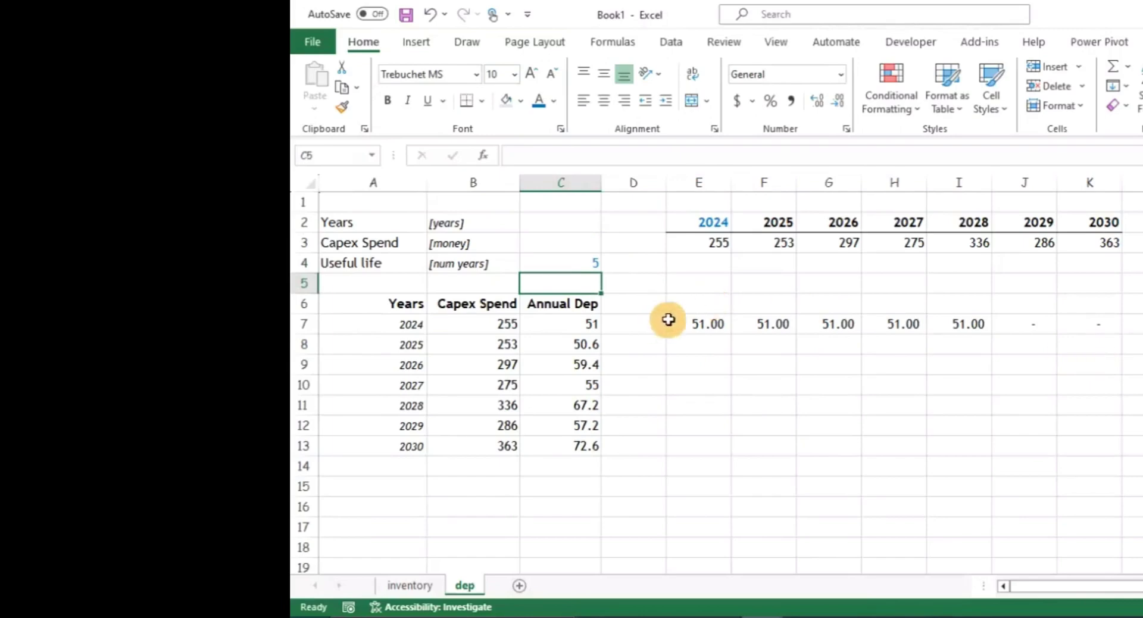
pyautogui.click(698, 327)
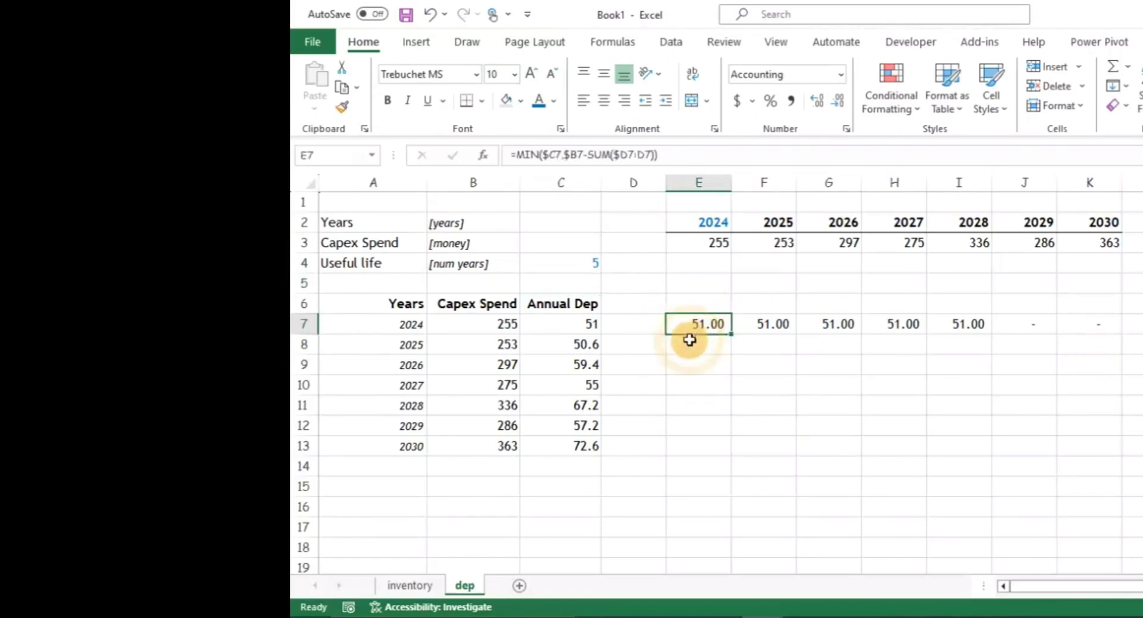
pyautogui.click(585, 328)
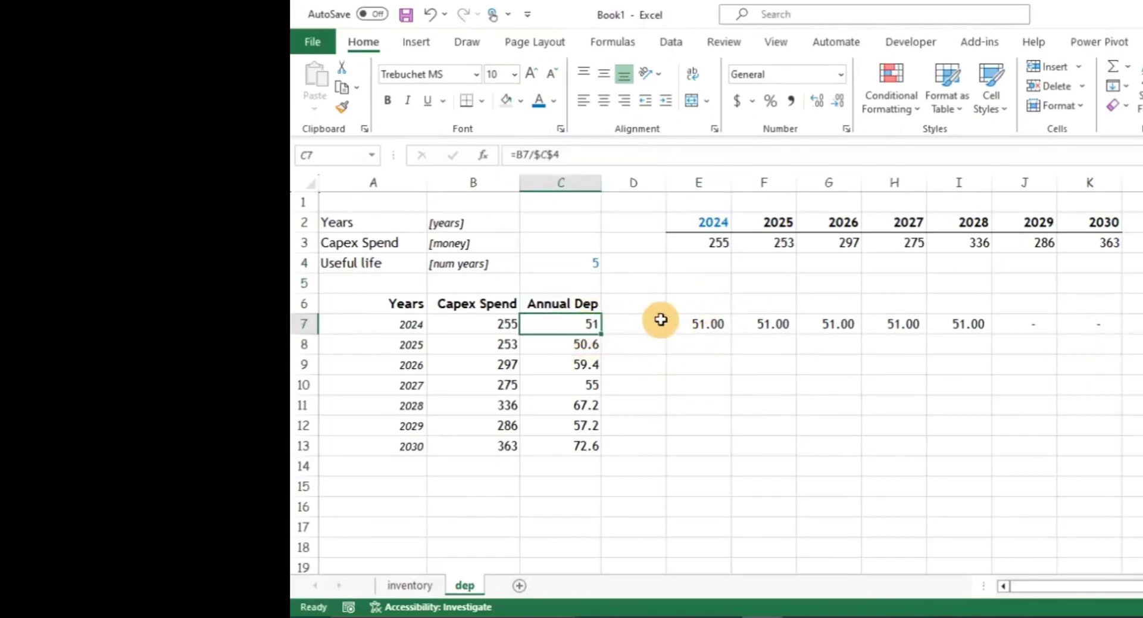
pyautogui.click(503, 325)
pyautogui.click(698, 326)
pyautogui.moveTo(760, 331); pyautogui.dragTo(866, 324)
pyautogui.click(830, 381)
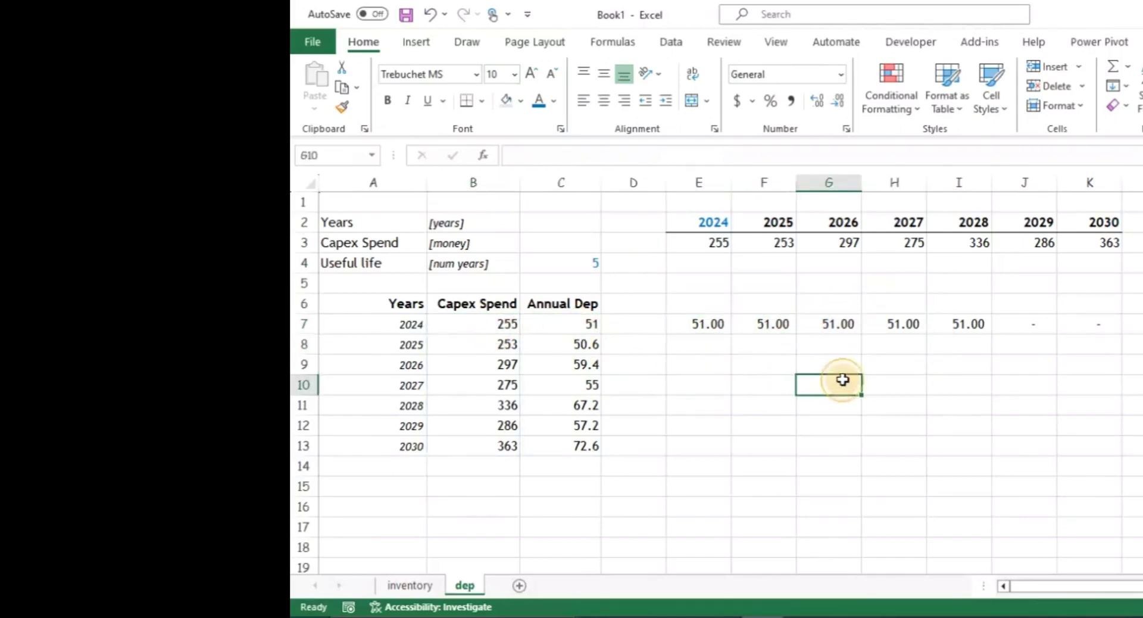
pyautogui.click(588, 253)
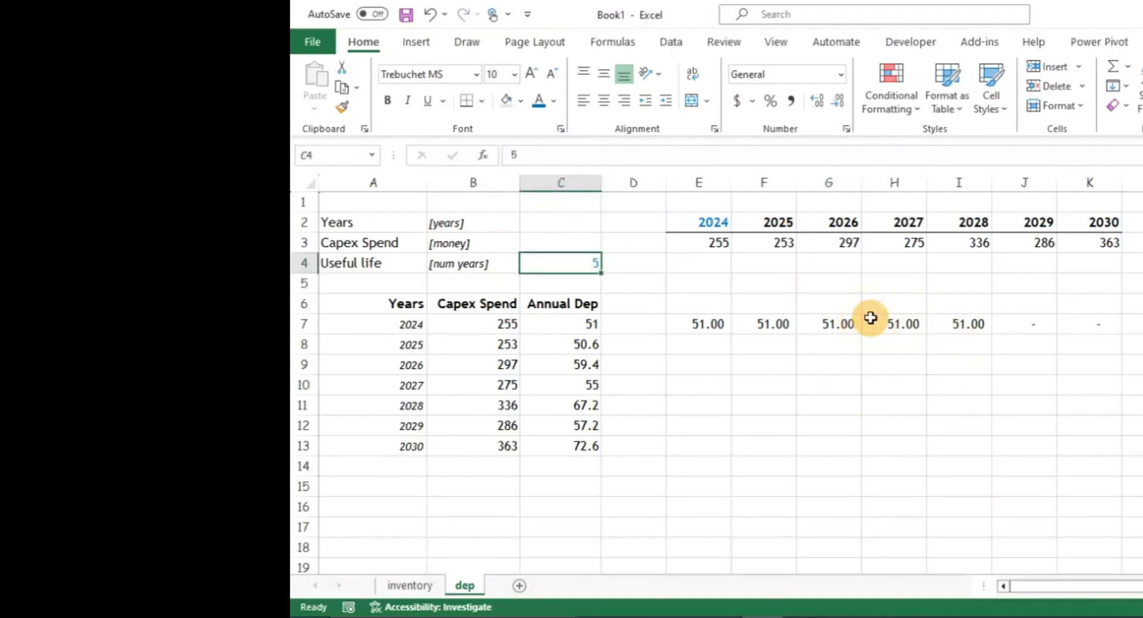
pyautogui.write('4')
pyautogui.press('Return')
pyautogui.press('Down')
pyautogui.press('Down')
pyautogui.press('Down')
pyautogui.press('Down')
pyautogui.press('Down')
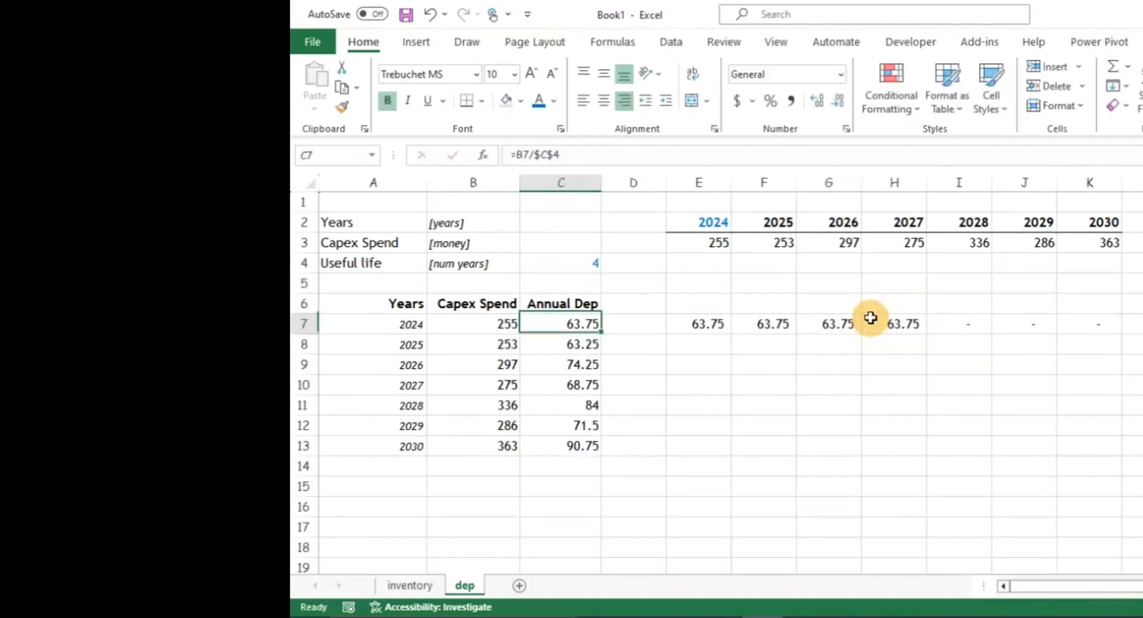
pyautogui.press('Up')
pyautogui.press('Up')
pyautogui.press('Up')
pyautogui.press('Up')
# Select E7:K13 and fill the row 7 depreciation formula down to row 13.
pyautogui.press('Right')
pyautogui.press('Right')
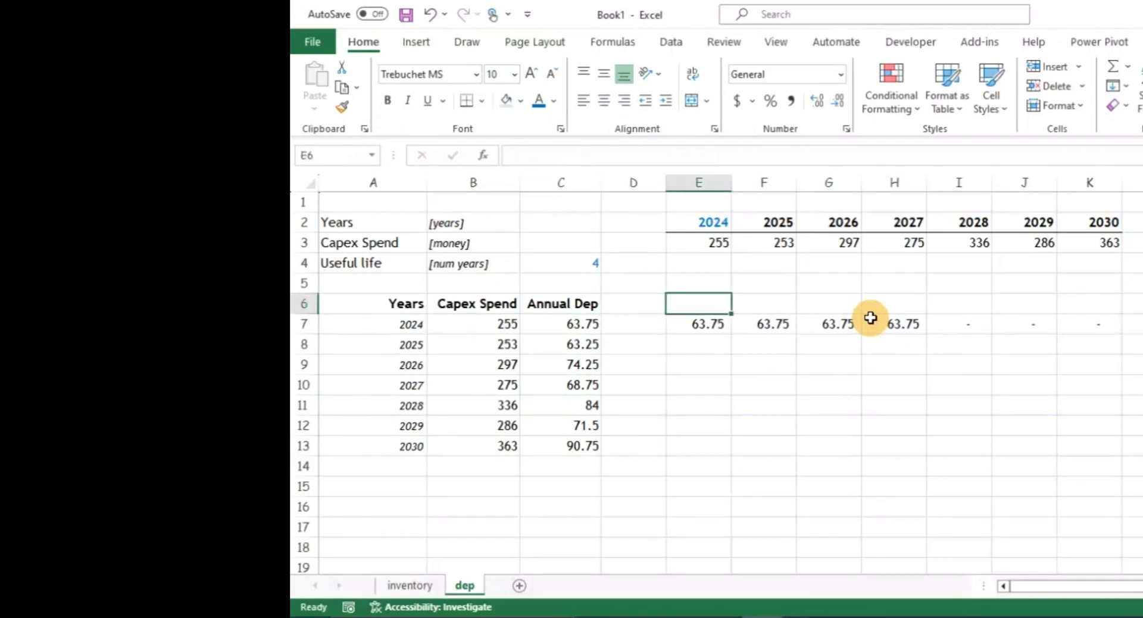
pyautogui.press('Down')
pyautogui.hotkey('shift', 'Right')
pyautogui.hotkey('shift', 'Right')
pyautogui.hotkey('shift', 'Right')
pyautogui.hotkey('shift', 'Right')
pyautogui.hotkey('shift', 'Right')
pyautogui.hotkey('shift', 'Right')
pyautogui.hotkey('shift', 'Down')
pyautogui.hotkey('shift', 'Down')
pyautogui.hotkey('shift', 'Down')
pyautogui.hotkey('shift', 'Down')
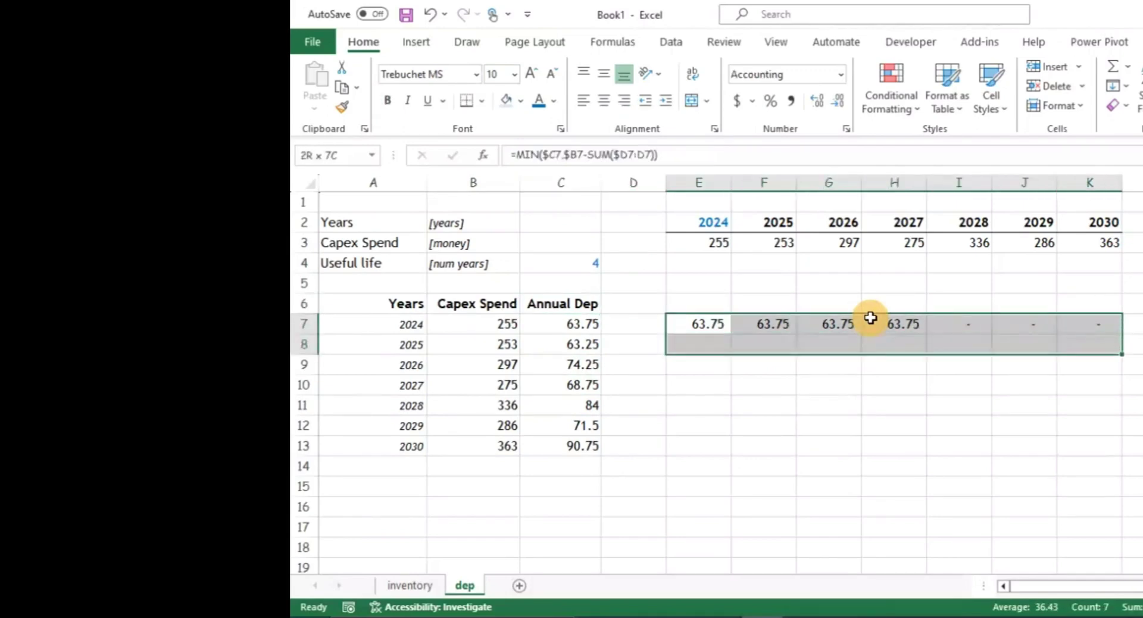
pyautogui.hotkey('shift', 'Down')
pyautogui.hotkey('shift', 'Down')
pyautogui.hotkey('shift', 'Down')
pyautogui.hotkey('shift', 'Up')
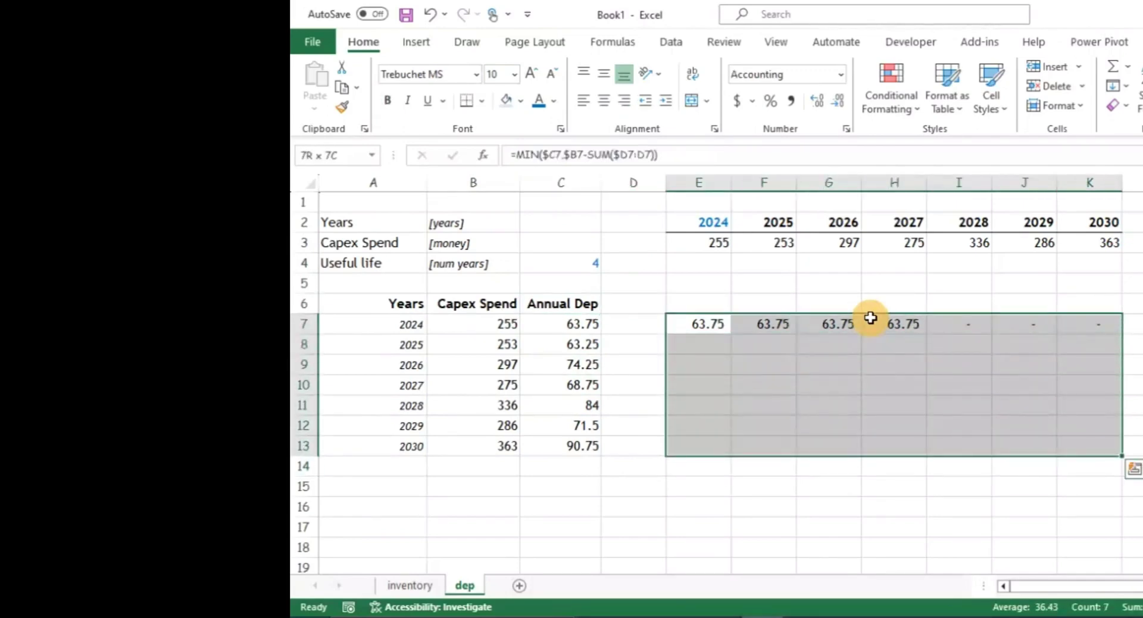
pyautogui.hotkey('ctrl', 'd')
# Check the filled formulas in E12, E13 and along row 13 against E7.
pyautogui.press('Down')
pyautogui.press('Down')
pyautogui.press('Down')
pyautogui.press('Down')
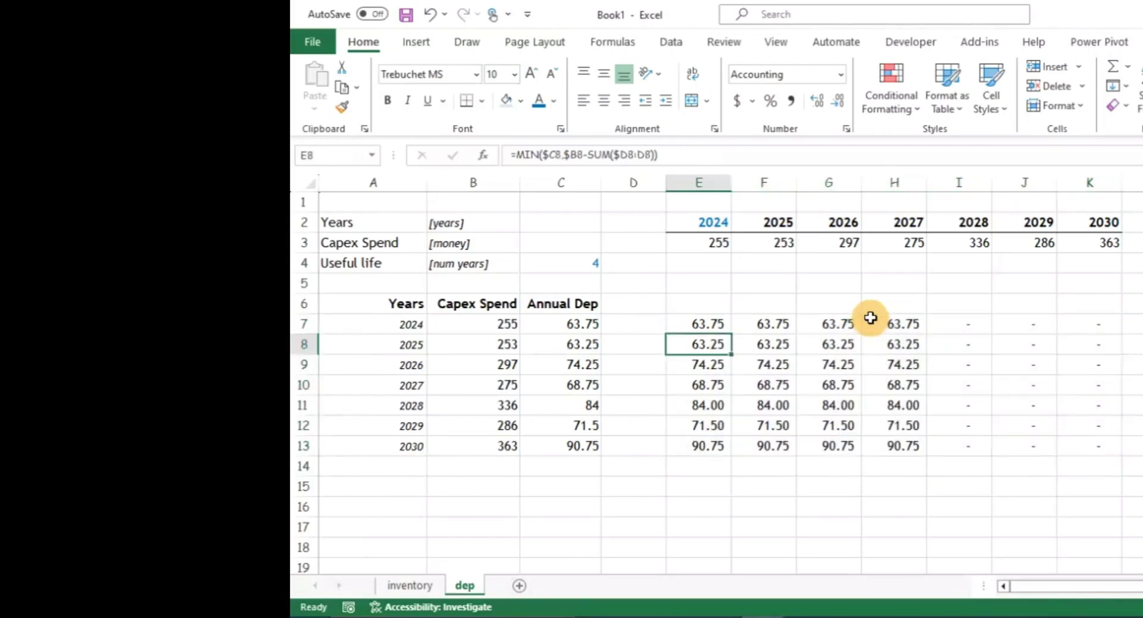
pyautogui.press('Up')
pyautogui.press('Up')
pyautogui.press('Up')
pyautogui.press('Up')
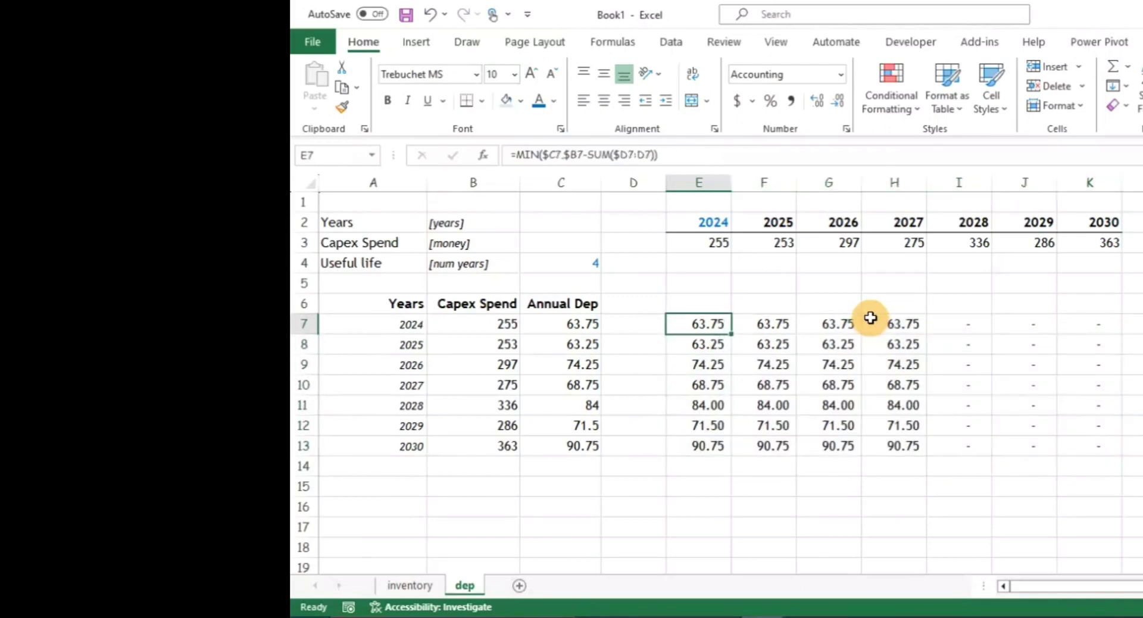
pyautogui.press('Down')
pyautogui.press('Down')
pyautogui.press('Down')
pyautogui.press('Down')
pyautogui.press('Down')
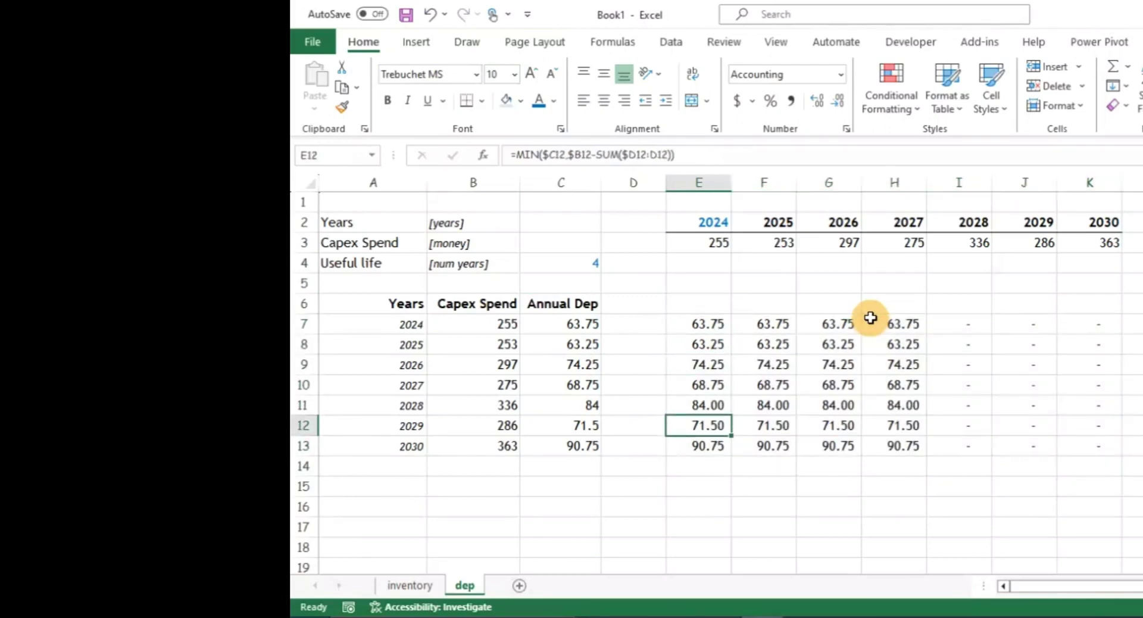
pyautogui.press('Down')
pyautogui.press('Down')
pyautogui.press('Up')
pyautogui.press('Up')
pyautogui.press('Up')
pyautogui.press('Up')
pyautogui.press('Up')
pyautogui.press('Up')
pyautogui.press('Up')
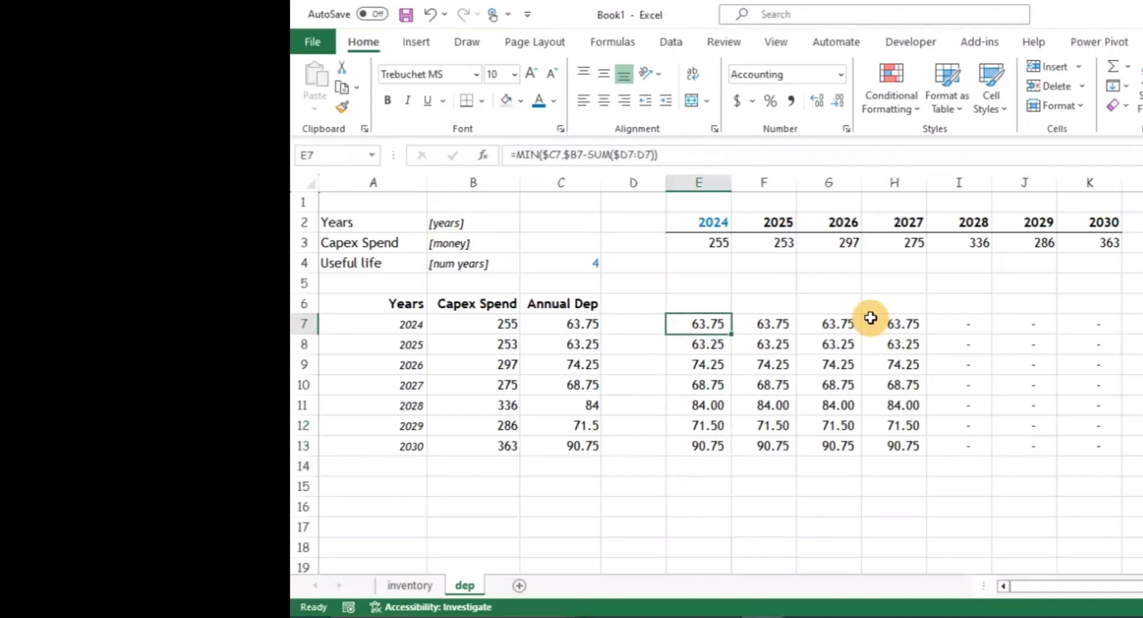
pyautogui.press('Down')
pyautogui.press('Down')
pyautogui.press('Down')
pyautogui.press('Down')
pyautogui.press('Down')
pyautogui.press('Down')
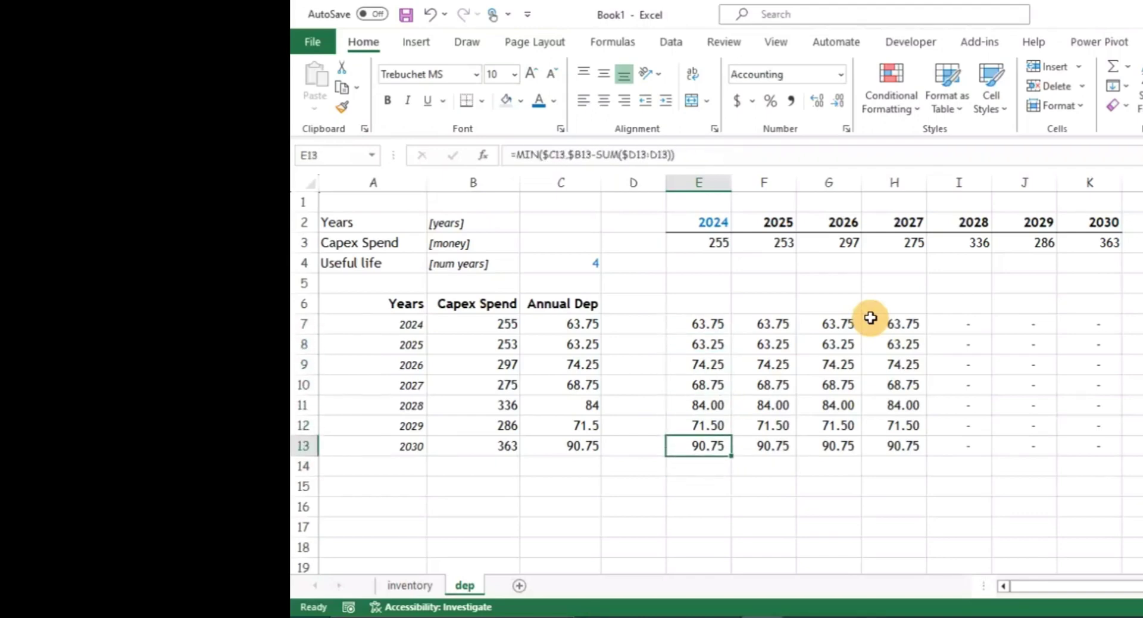
pyautogui.press('Right')
pyautogui.press('Right')
pyautogui.press('Right')
pyautogui.press('Right')
pyautogui.press('Right')
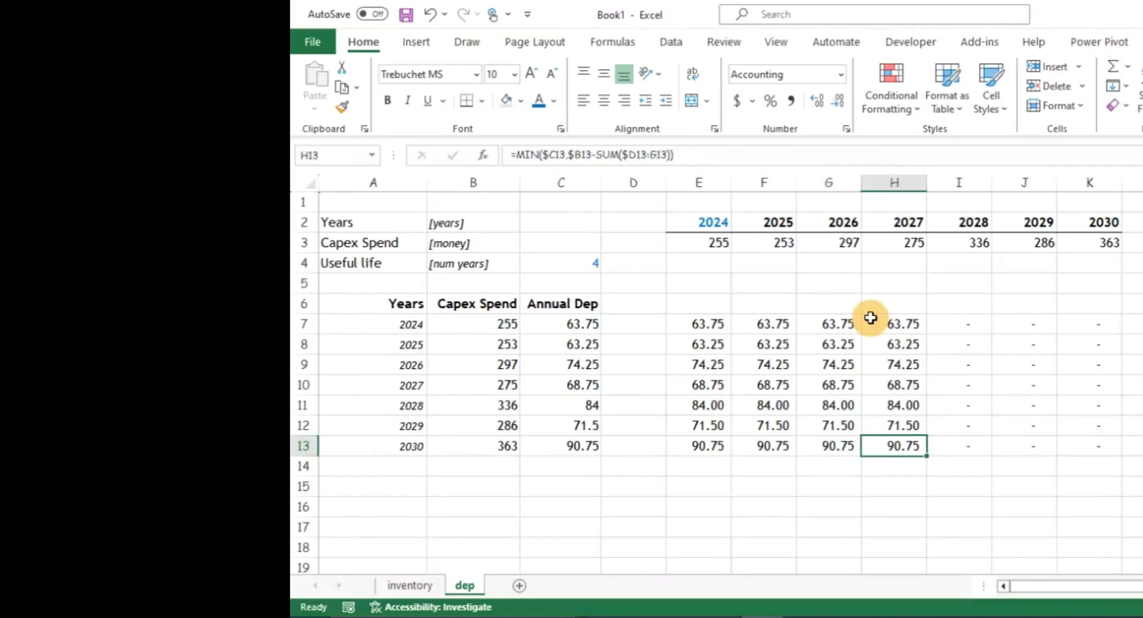
pyautogui.press('Left')
pyautogui.press('Left')
pyautogui.press('Left')
pyautogui.press('Left')
# Check the year-list formula in column A and the formula in E9.
pyautogui.press('Left')
pyautogui.press('Up')
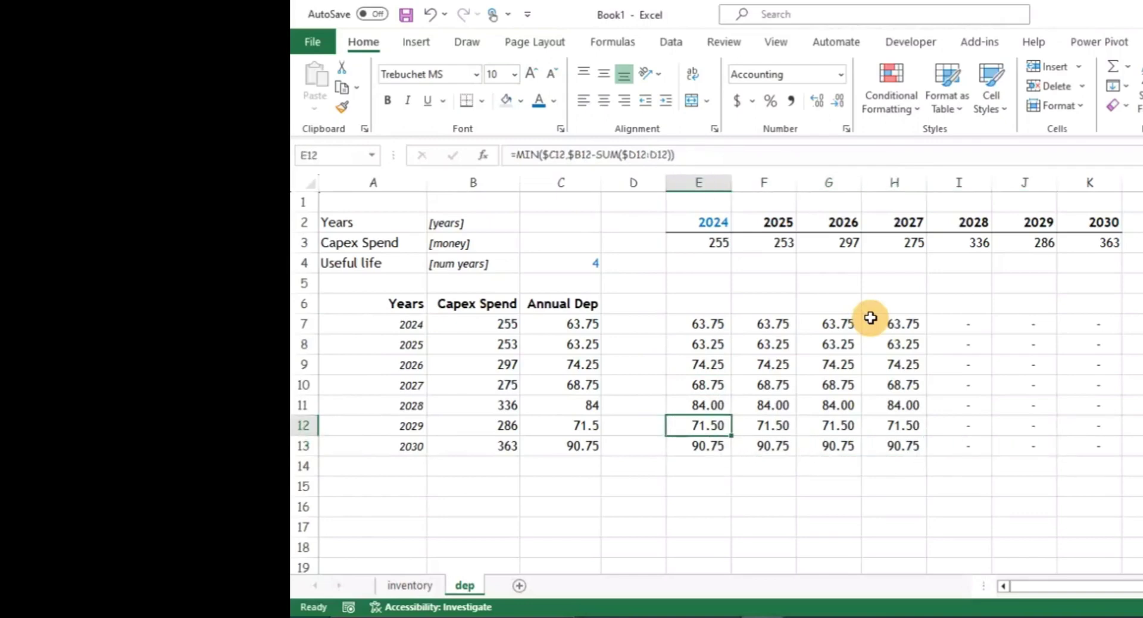
pyautogui.press('Up')
pyautogui.press('Left')
pyautogui.press('Left')
pyautogui.press('Left')
pyautogui.press('Left')
pyautogui.press('Up')
pyautogui.press('Up')
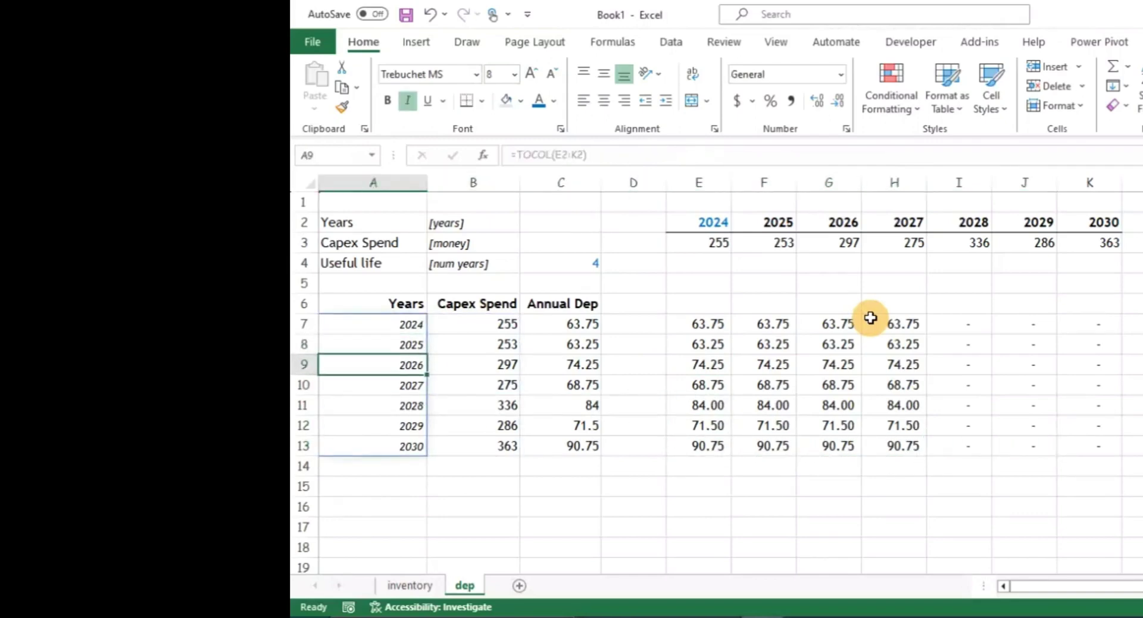
pyautogui.press('Down')
pyautogui.press('Down')
pyautogui.press('Down')
pyautogui.press('Down')
pyautogui.press('Down')
pyautogui.press('Up')
pyautogui.press('Up')
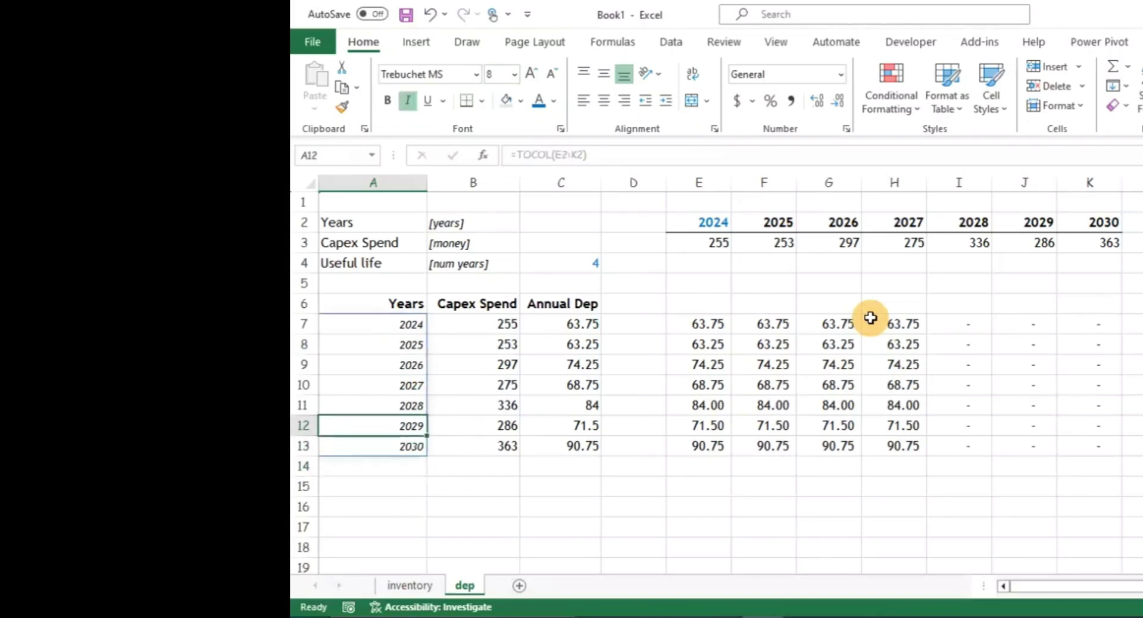
pyautogui.press('Up')
pyautogui.press('Up')
pyautogui.press('Up')
pyautogui.press('Right')
pyautogui.press('Right')
pyautogui.press('Right')
pyautogui.press('Right')
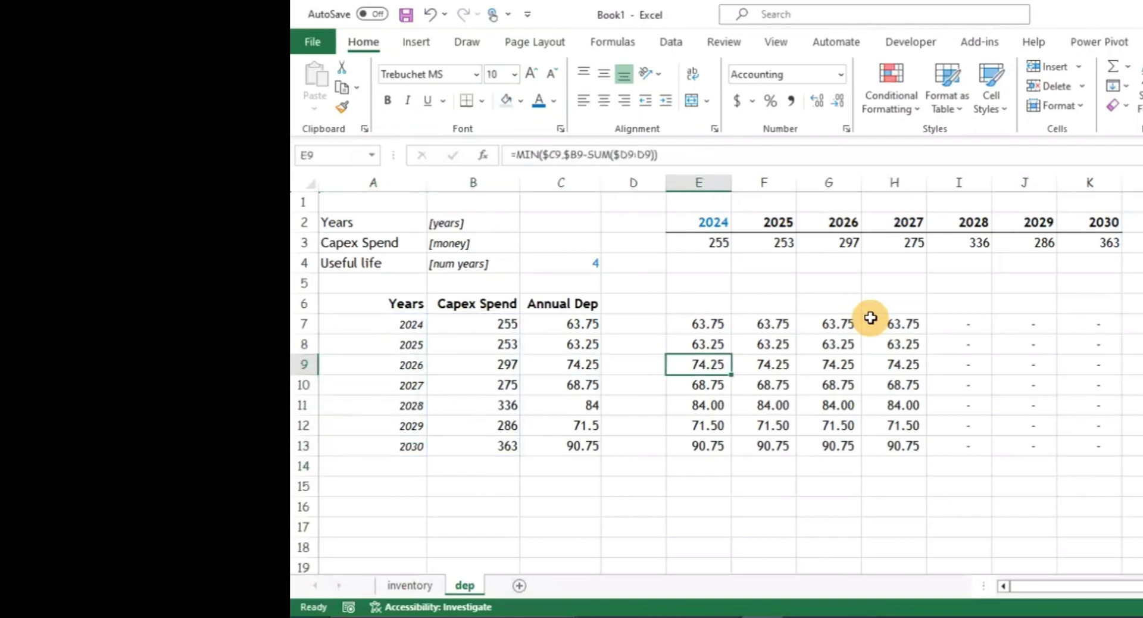
pyautogui.press('Down')
pyautogui.press('Down')
pyautogui.press('Down')
pyautogui.press('Down')
pyautogui.press('Down')
pyautogui.press('Down')
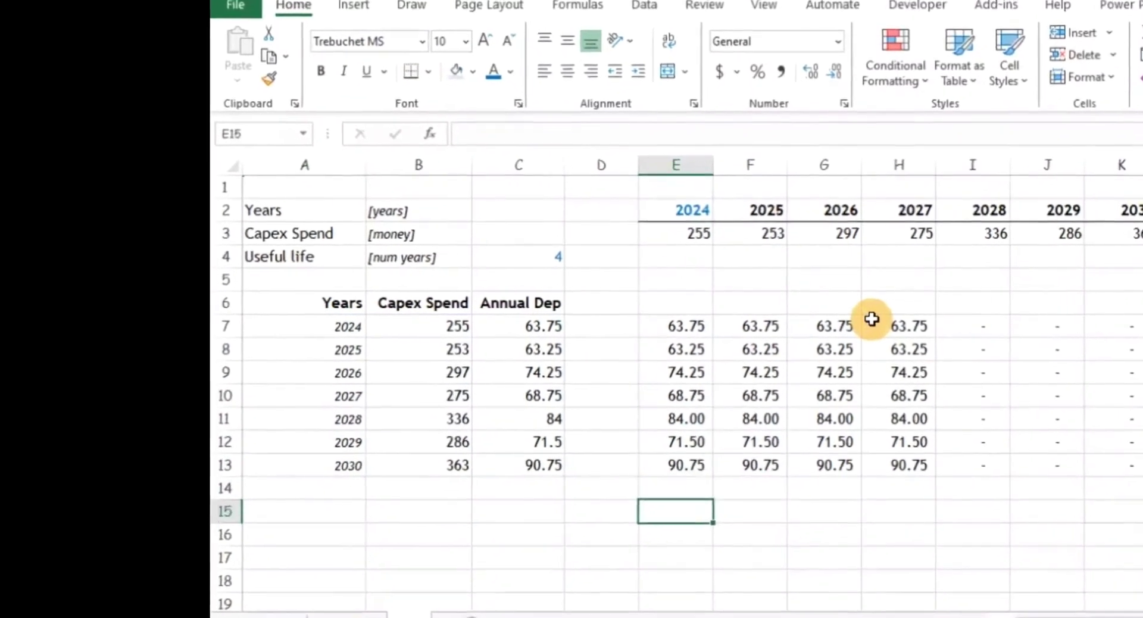
# Enter =E$2>=$A7 in E16, comparing the 2024 header with the 2024 row year.
pyautogui.press('Down')
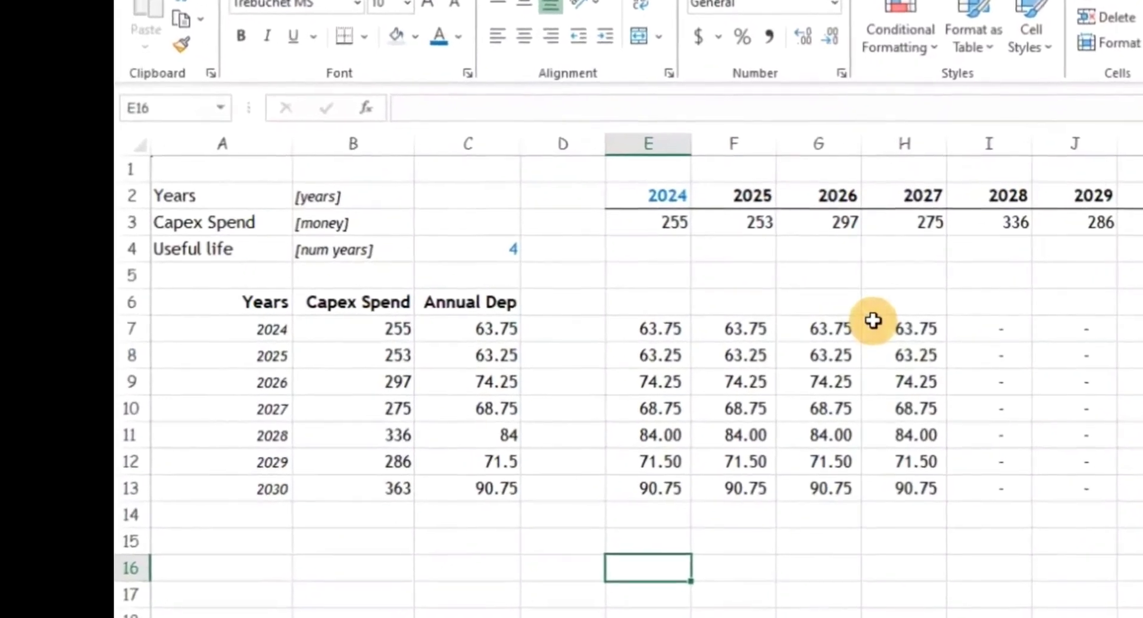
pyautogui.write('=')
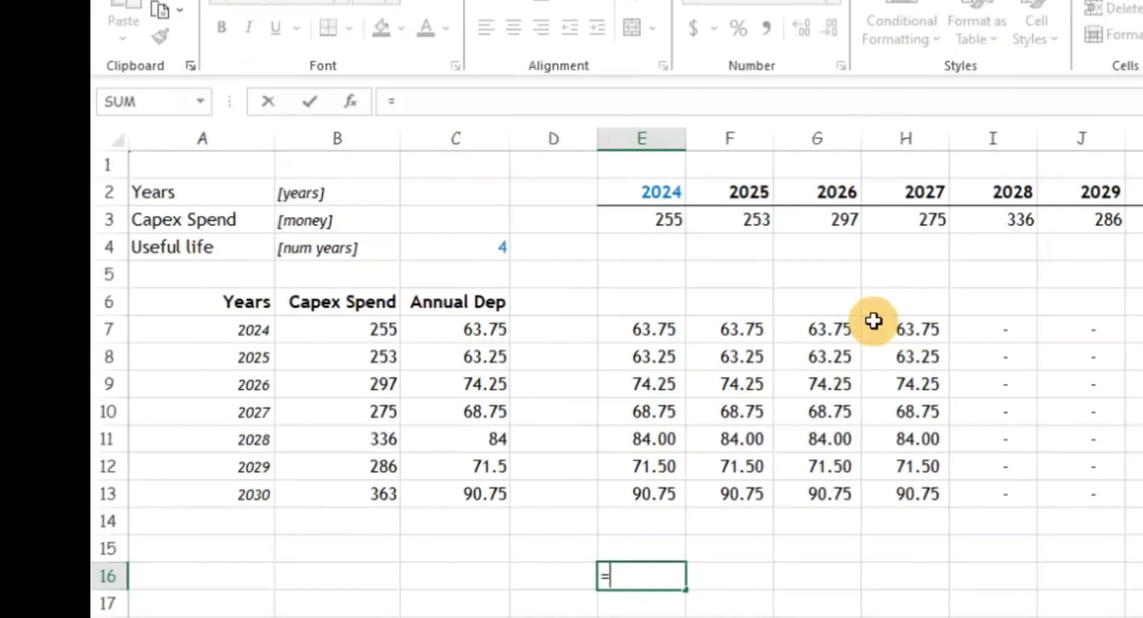
pyautogui.press('Up')
pyautogui.press('Up')
pyautogui.press('Up')
pyautogui.press('Up')
pyautogui.press('Up')
pyautogui.press('Up')
pyautogui.press('Up')
pyautogui.press('Up')
pyautogui.press('Up')
pyautogui.press('Up')
pyautogui.press('Up')
pyautogui.press('Up')
pyautogui.press('Up')
pyautogui.press('Up')
pyautogui.press('Up')
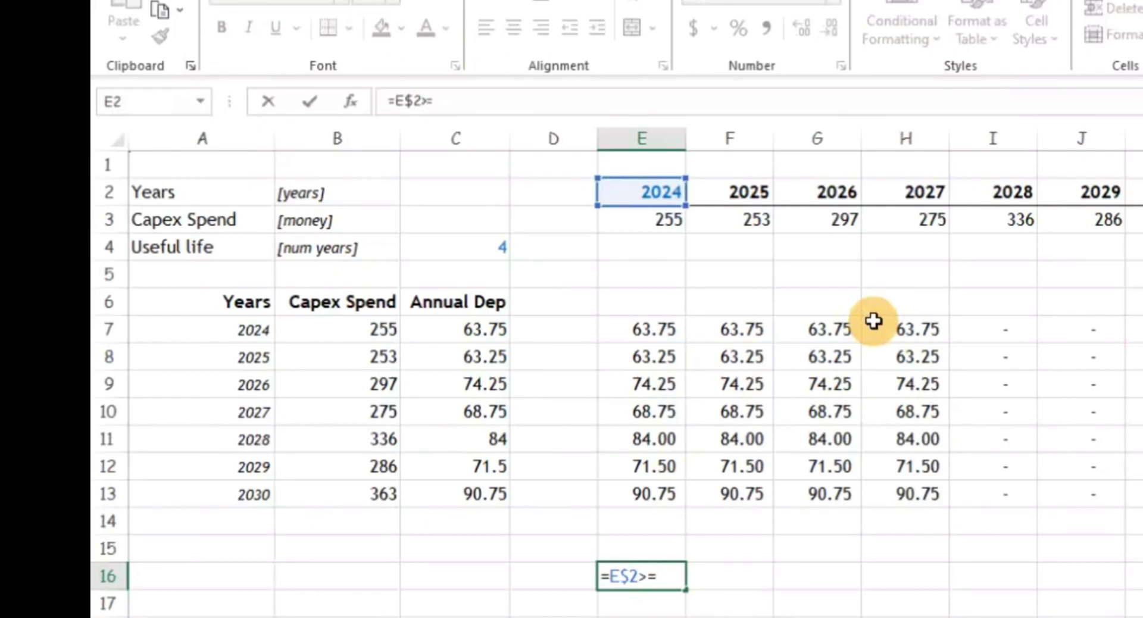
pyautogui.press('Left')
pyautogui.press('Left')
pyautogui.press('Up')
pyautogui.press('Up')
pyautogui.press('Up')
pyautogui.press('Up')
pyautogui.press('Up')
pyautogui.press('Up')
pyautogui.press('Up')
pyautogui.press('Up')
pyautogui.press('Up')
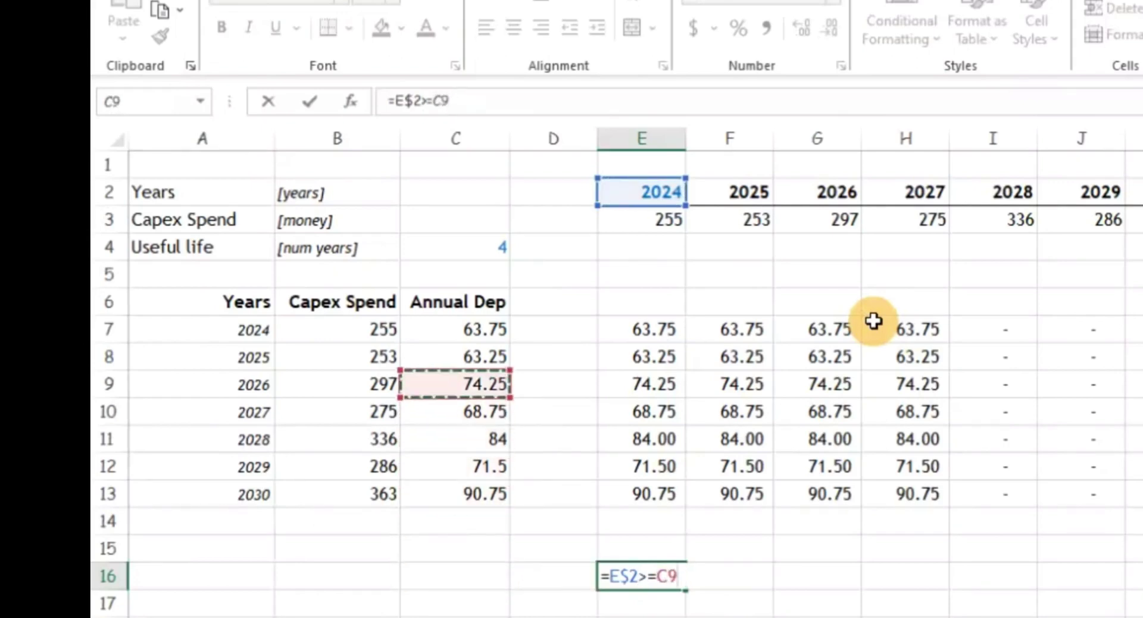
pyautogui.press('Left')
pyautogui.press('Left')
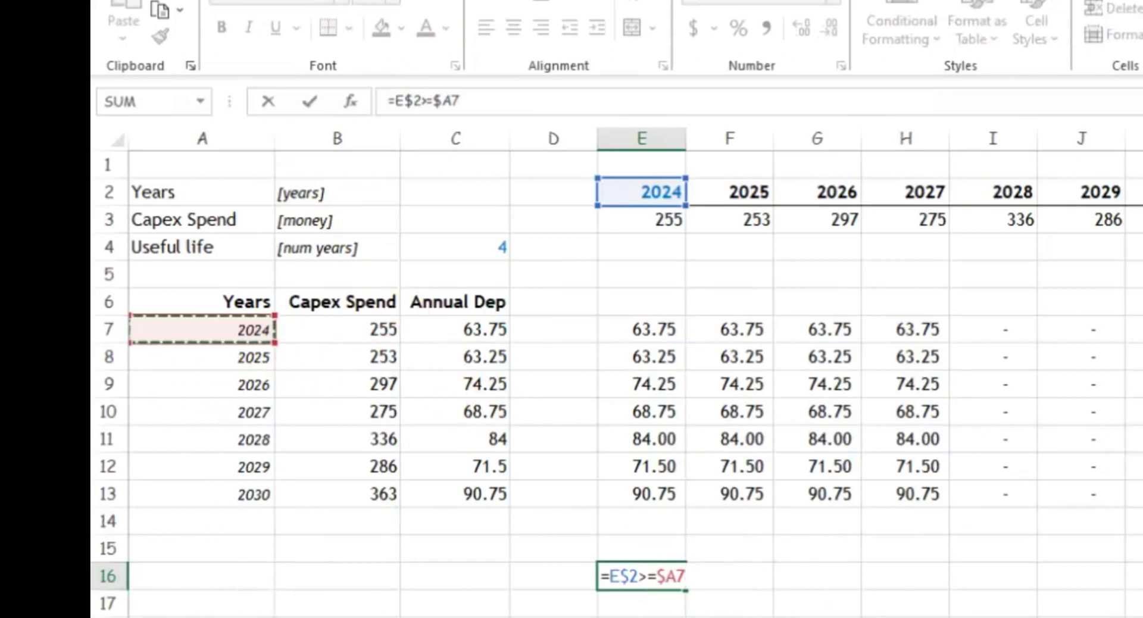
pyautogui.press('Return')
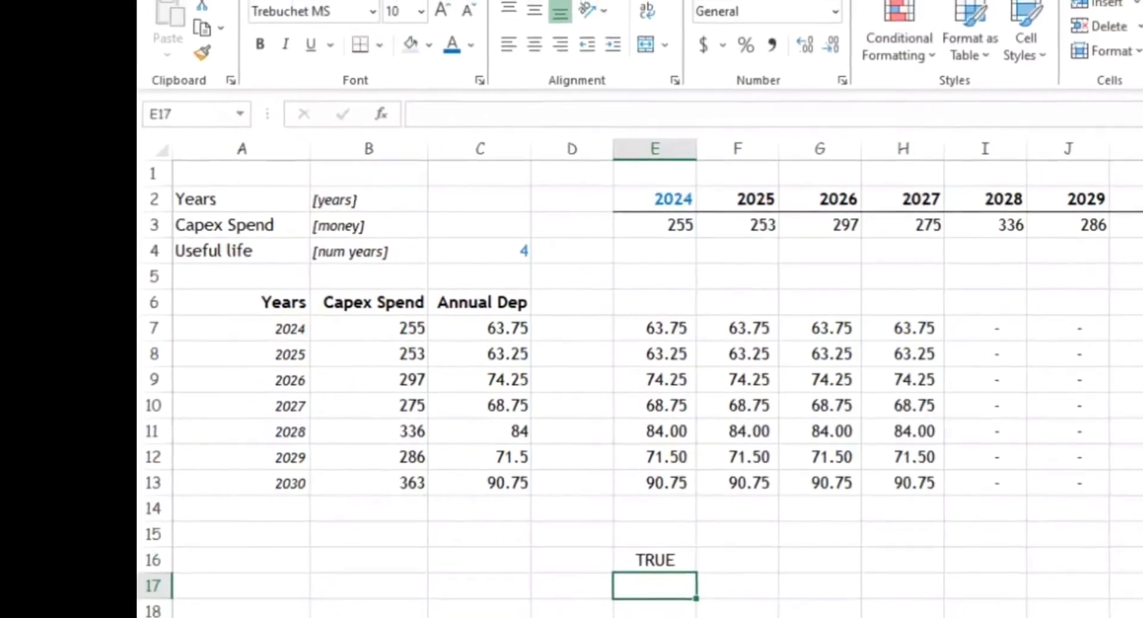
pyautogui.press('Up')
pyautogui.hotkey('shift', 'Right')
pyautogui.hotkey('shift', 'Right')
pyautogui.hotkey('shift', 'Right')
pyautogui.hotkey('shift', 'Right')
pyautogui.hotkey('shift', 'Right')
pyautogui.hotkey('shift', 'Right')
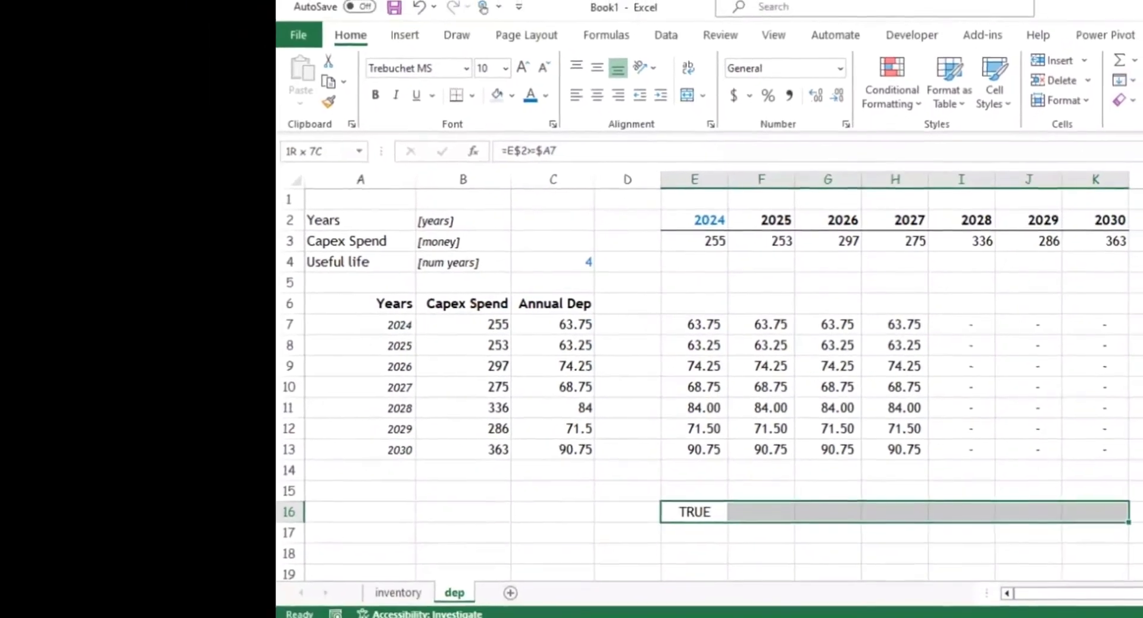
# Copy the E16 year comparison across E16:K16 and verify F16.
pyautogui.hotkey('ctrl', 'r')
pyautogui.press('Left')
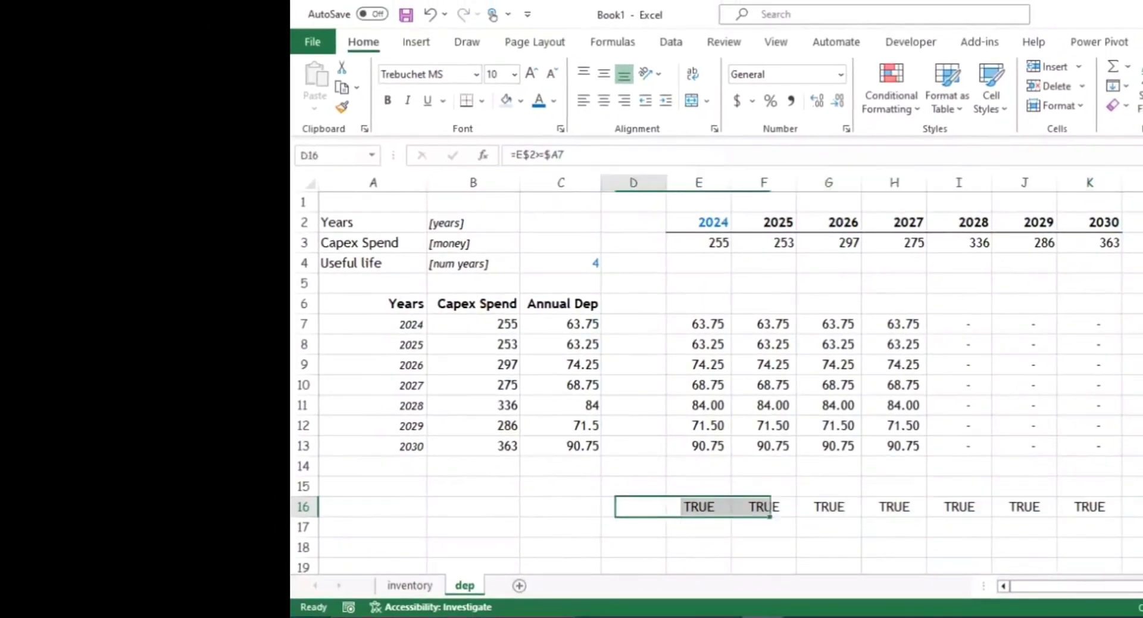
pyautogui.press('Right')
pyautogui.press('Right')
# Fill the row 16 comparisons down through row 21 and check E17.
pyautogui.press('Left')
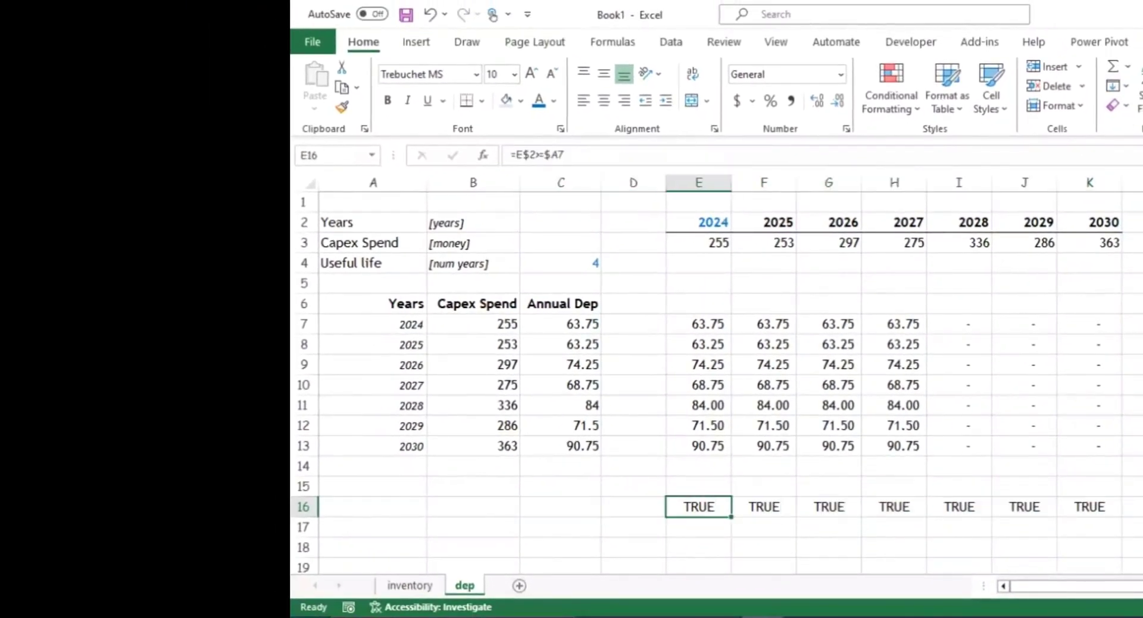
pyautogui.hotkey('shift', 'Right')
pyautogui.hotkey('shift', 'Right')
pyautogui.hotkey('shift', 'Right')
pyautogui.hotkey('shift', 'Right')
pyautogui.hotkey('shift', 'Right')
pyautogui.hotkey('shift', 'Right')
pyautogui.hotkey('shift', 'Down')
pyautogui.hotkey('shift', 'Down')
pyautogui.hotkey('shift', 'Down')
pyautogui.hotkey('shift', 'Down')
pyautogui.hotkey('shift', 'Down')
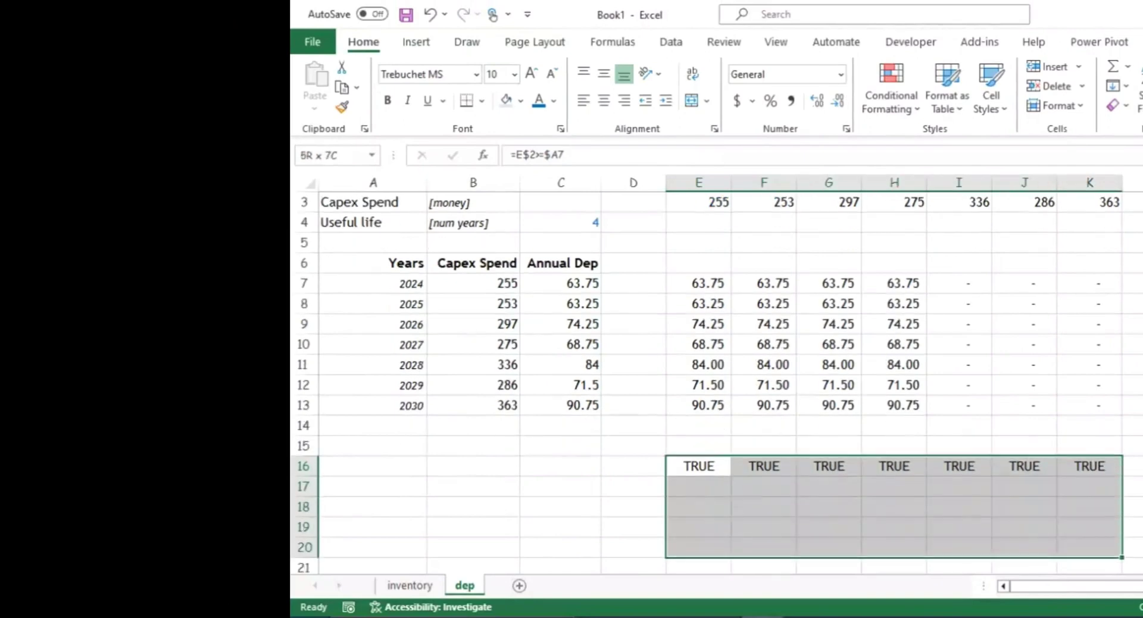
pyautogui.hotkey('ctrl', 'd')
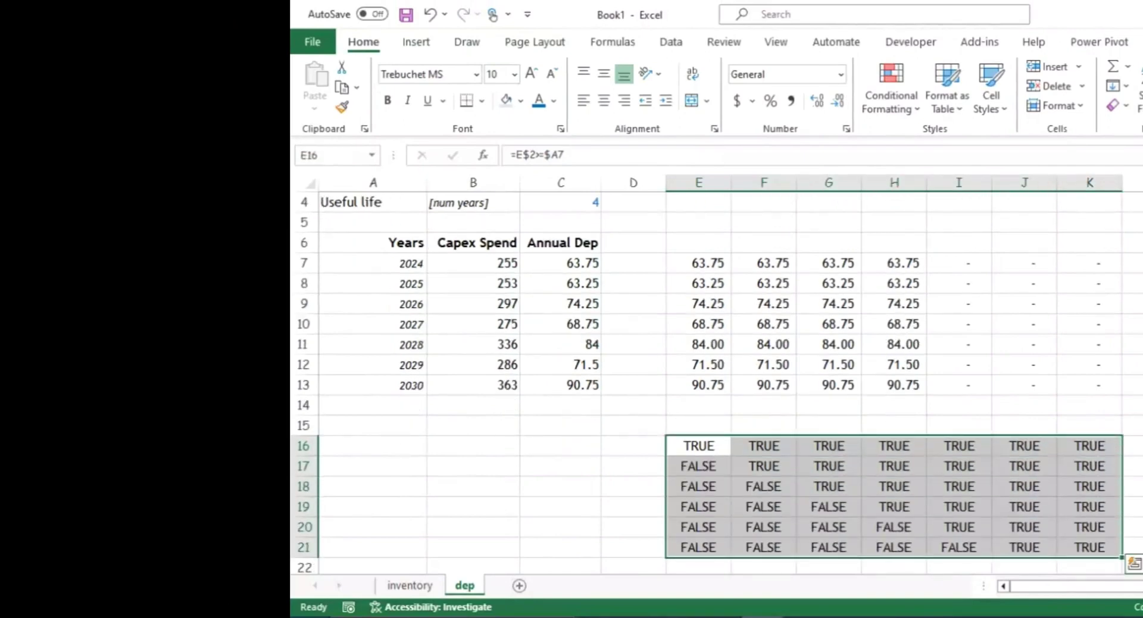
pyautogui.press('Down')
pyautogui.press('Down')
pyautogui.press('Up')
pyautogui.press('Up')
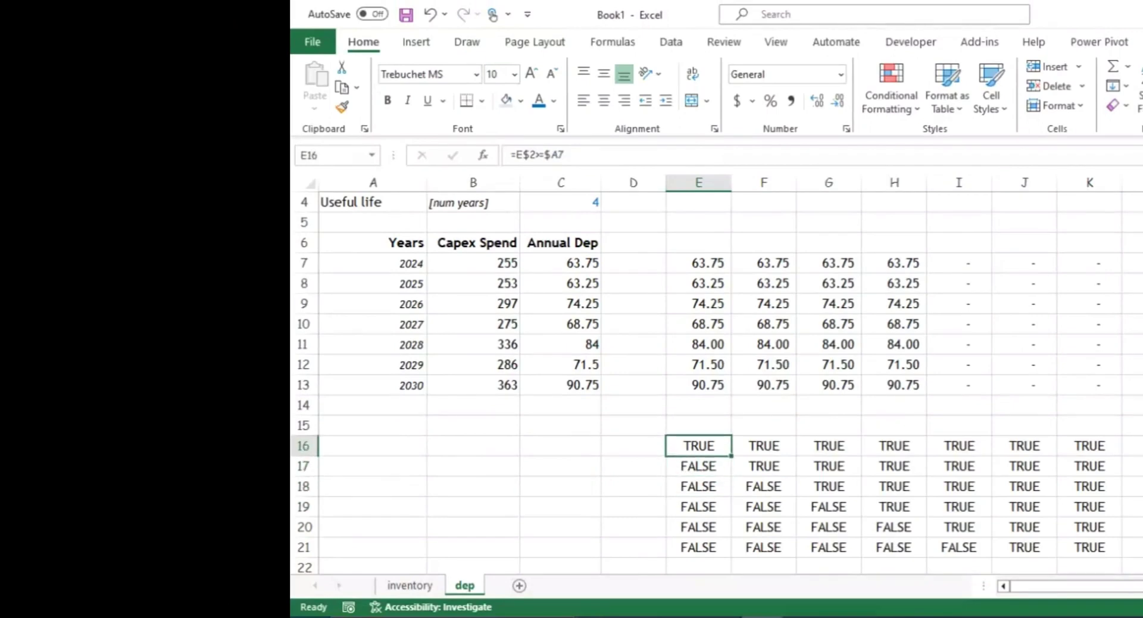
pyautogui.press('Down')
pyautogui.press('Left')
pyautogui.press('Left')
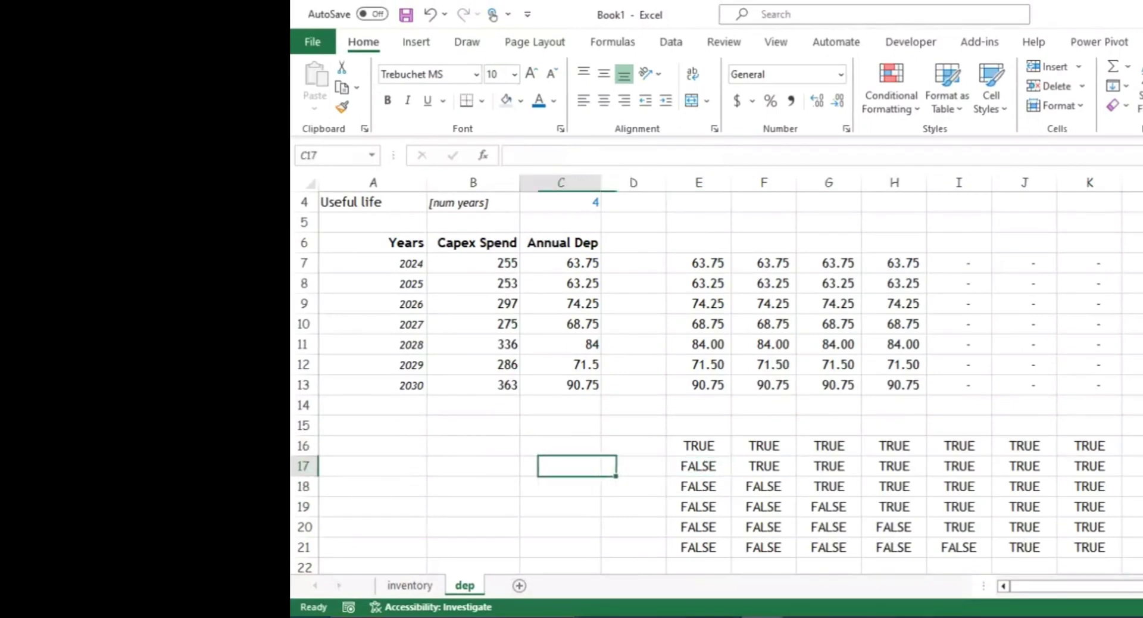
pyautogui.press('Right')
pyautogui.press('Right')
pyautogui.press('Right')
pyautogui.press('Left')
pyautogui.press('Left')
pyautogui.press('Right')
pyautogui.press('Right')
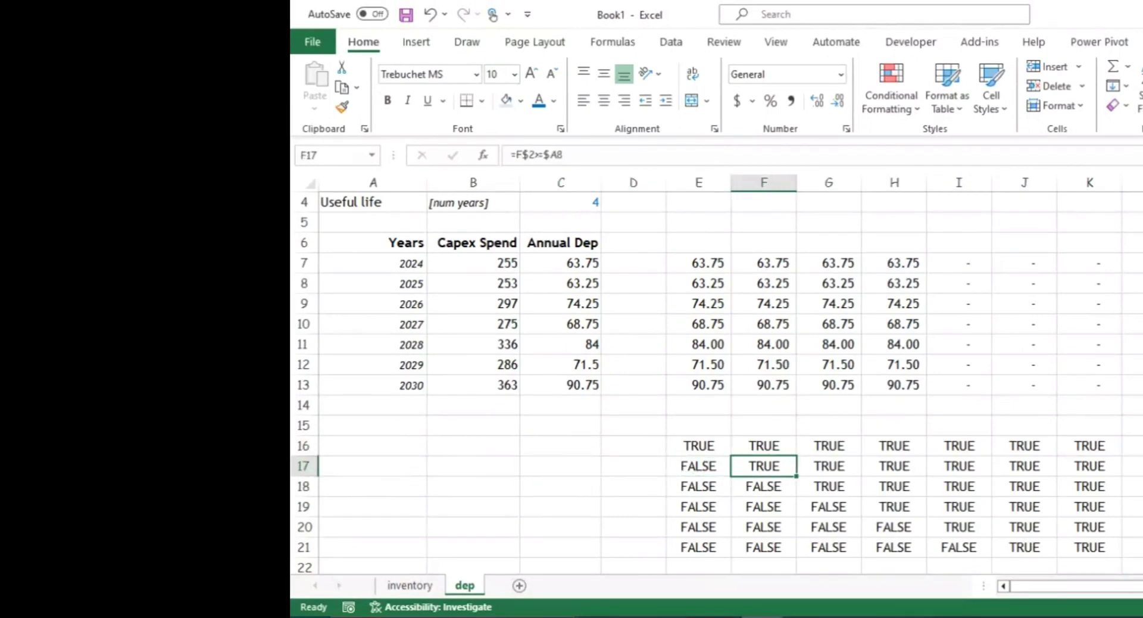
pyautogui.press('Left')
pyautogui.press('Right')
pyautogui.press('Down')
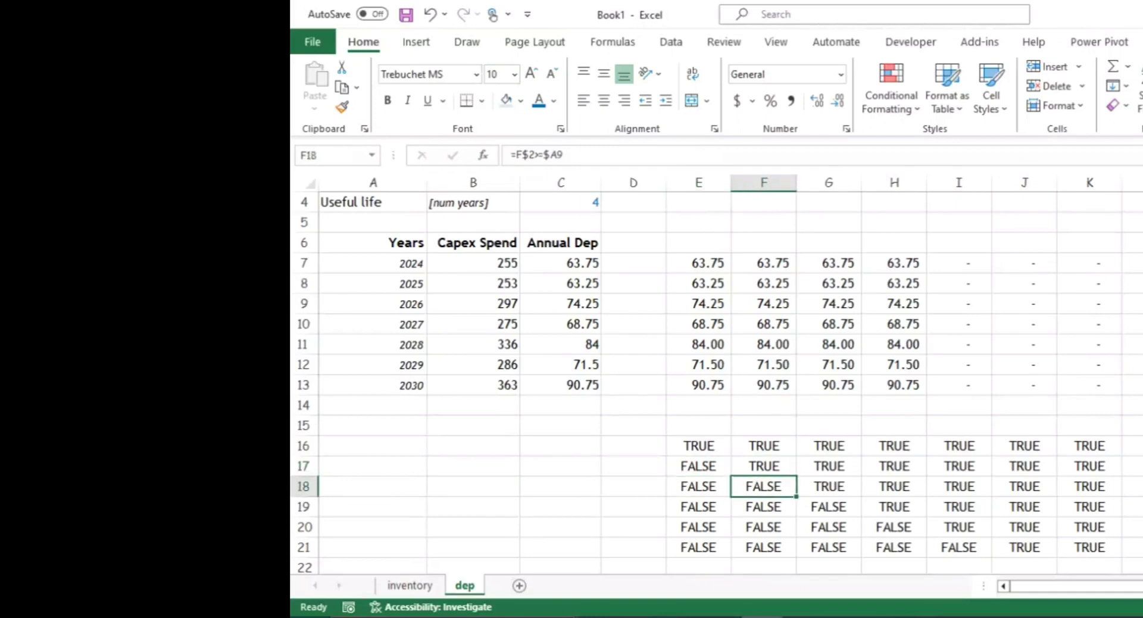
pyautogui.press('Right')
pyautogui.press('Up')
pyautogui.press('Left')
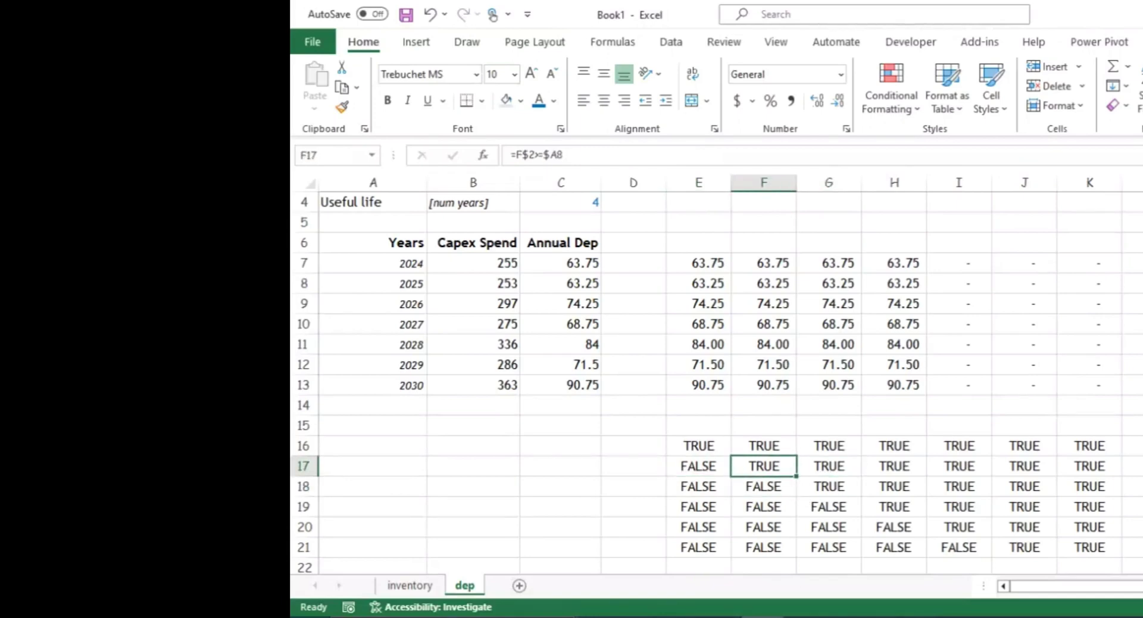
pyautogui.press('Down')
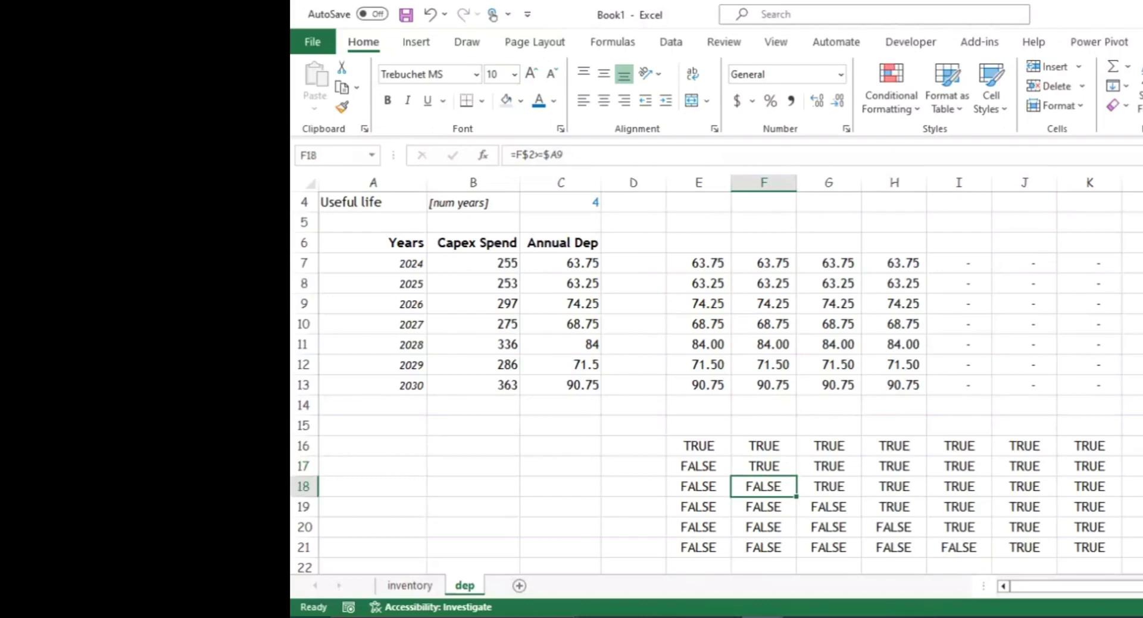
pyautogui.press('Up')
pyautogui.press('Down')
pyautogui.press('Down')
pyautogui.press('Up')
pyautogui.press('Right')
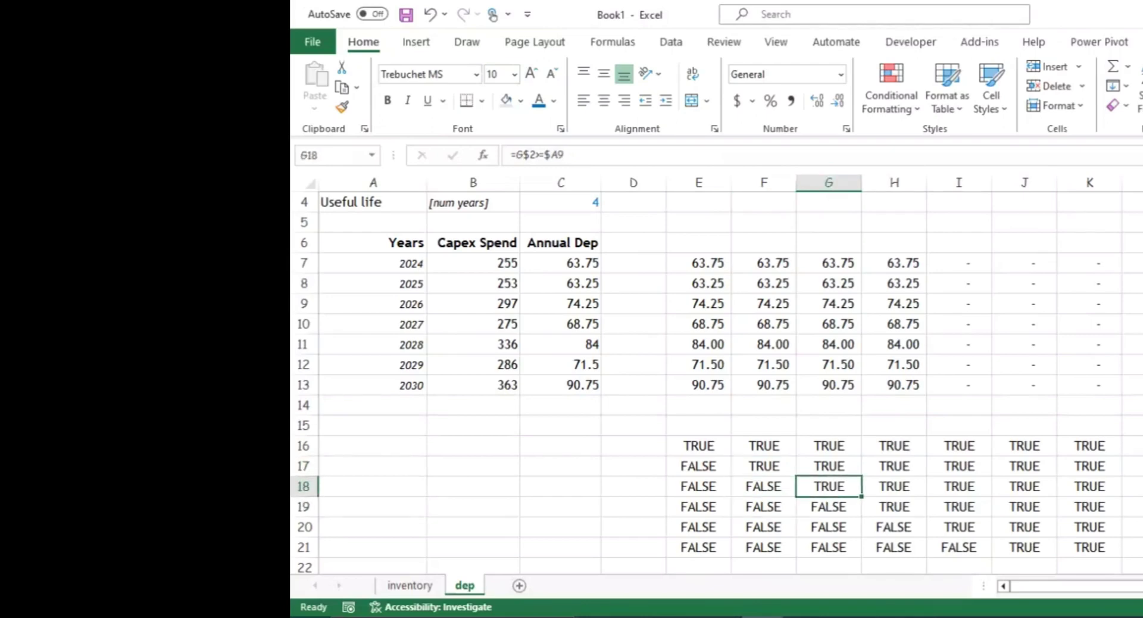
pyautogui.press('Down')
pyautogui.press('Up')
pyautogui.press('Right')
pyautogui.press('Right')
pyautogui.press('Right')
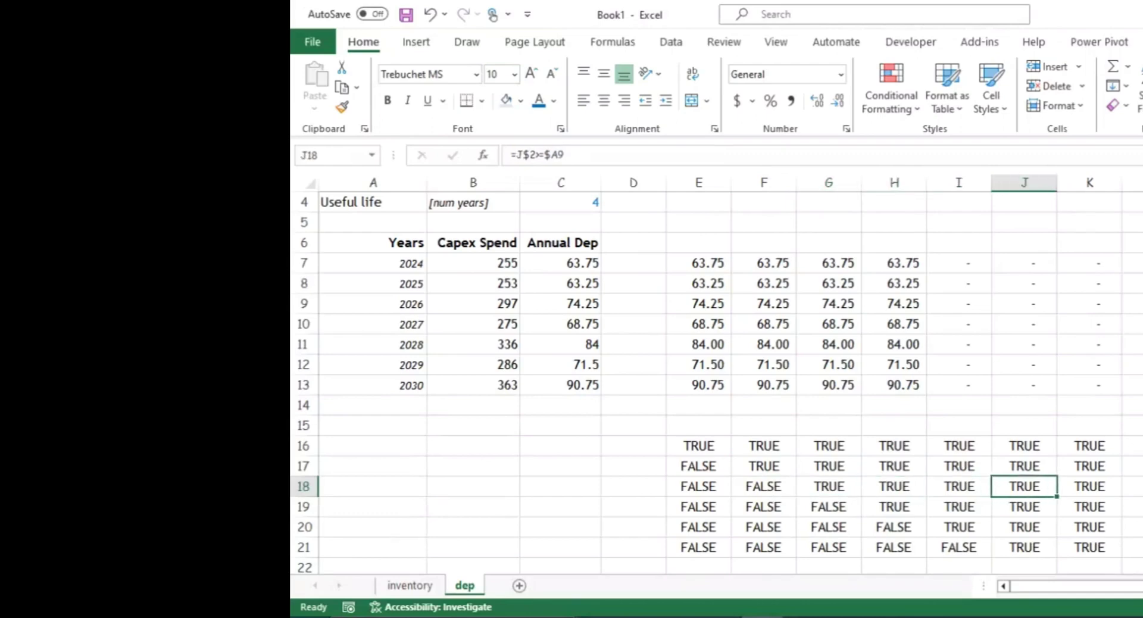
pyautogui.press('Right')
pyautogui.press('Left')
pyautogui.press('Left')
pyautogui.press('Left')
pyautogui.press('Left')
pyautogui.press('Left')
pyautogui.press('Left')
pyautogui.press('Right')
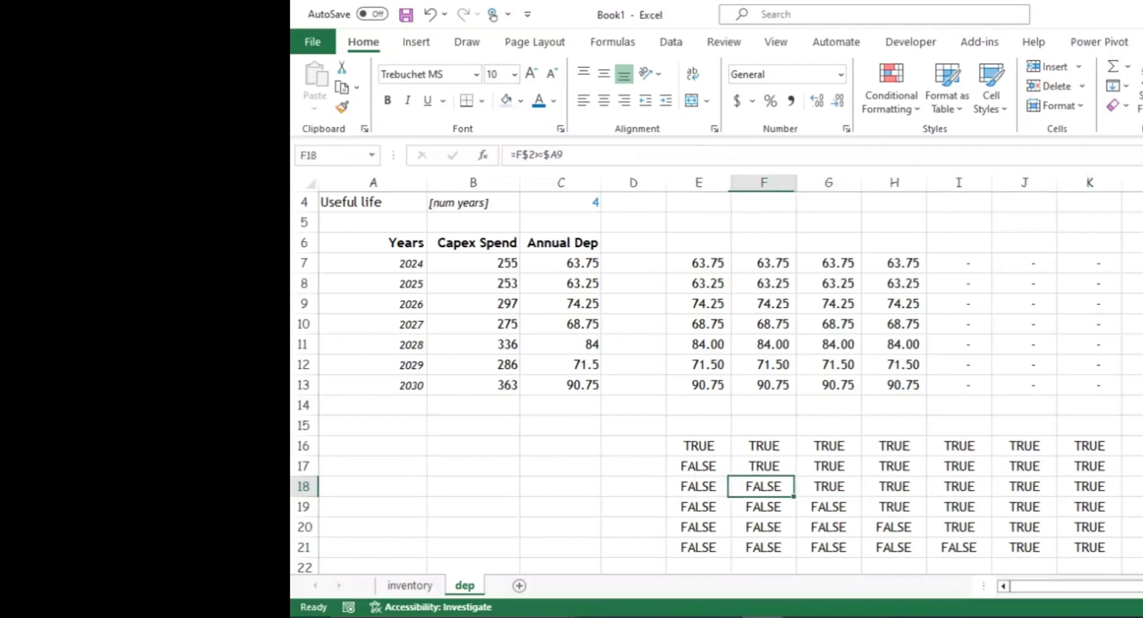
pyautogui.press('Up')
pyautogui.press('Up')
pyautogui.press('Left')
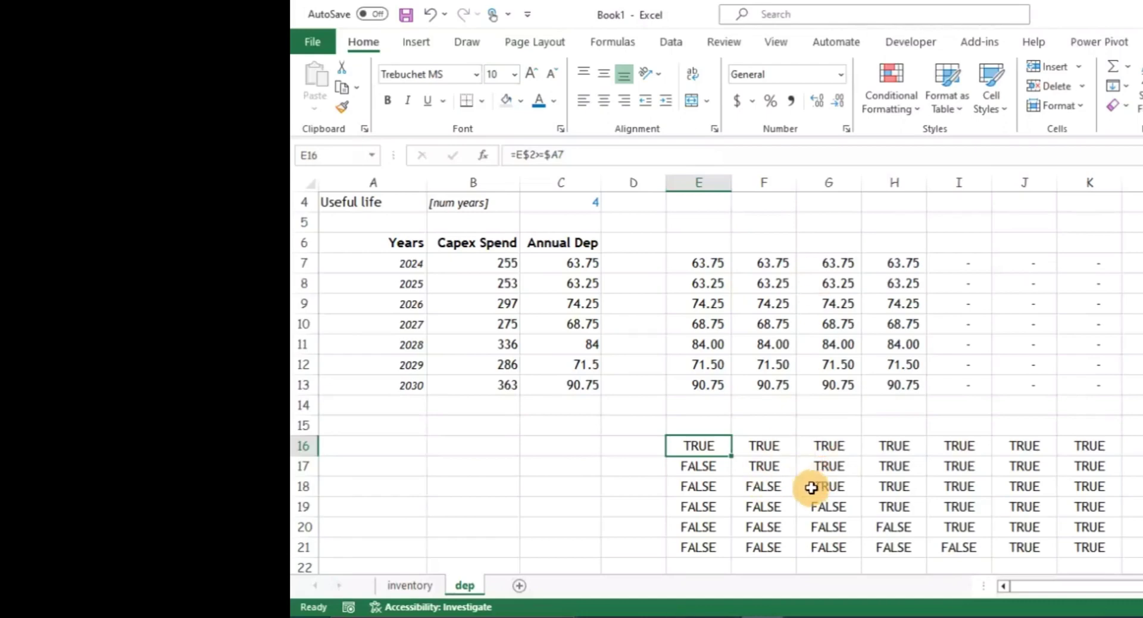
pyautogui.click(756, 506)
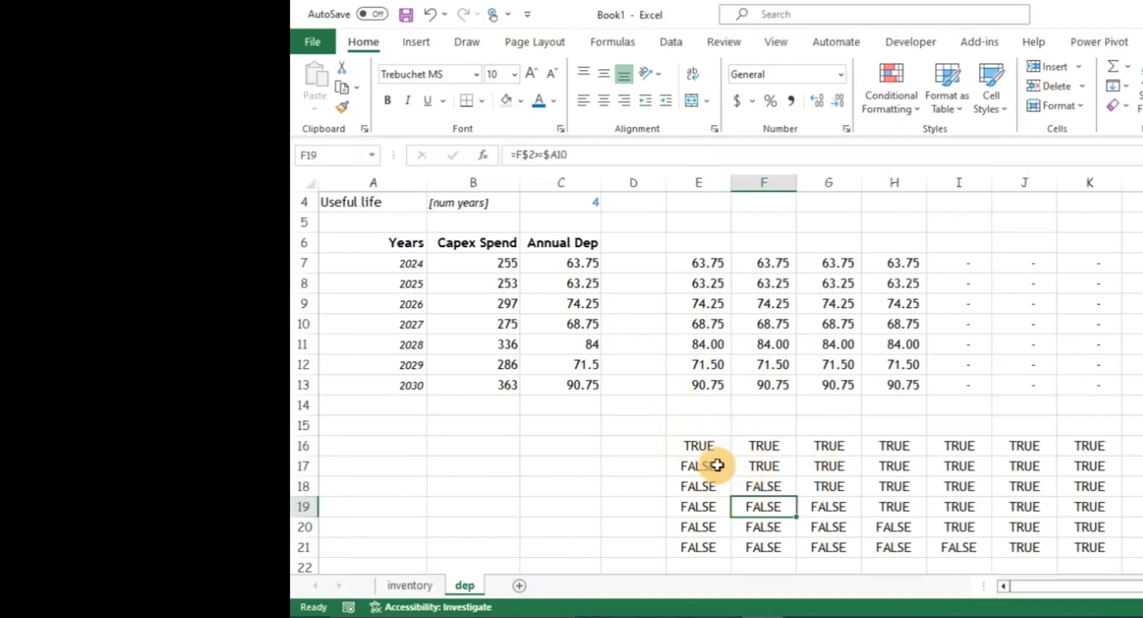
pyautogui.click(711, 446)
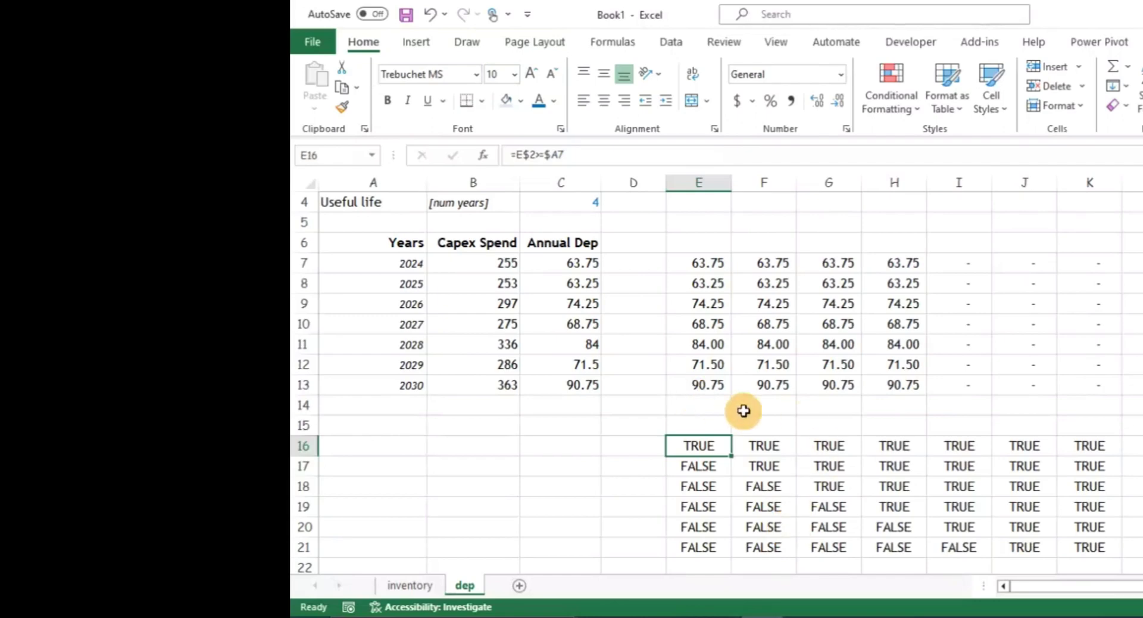
# Copy the year-test expression E$2>=$A7 from E16's formula without changing it.
pyautogui.click(721, 381)
pyautogui.click(708, 425)
pyautogui.click(719, 465)
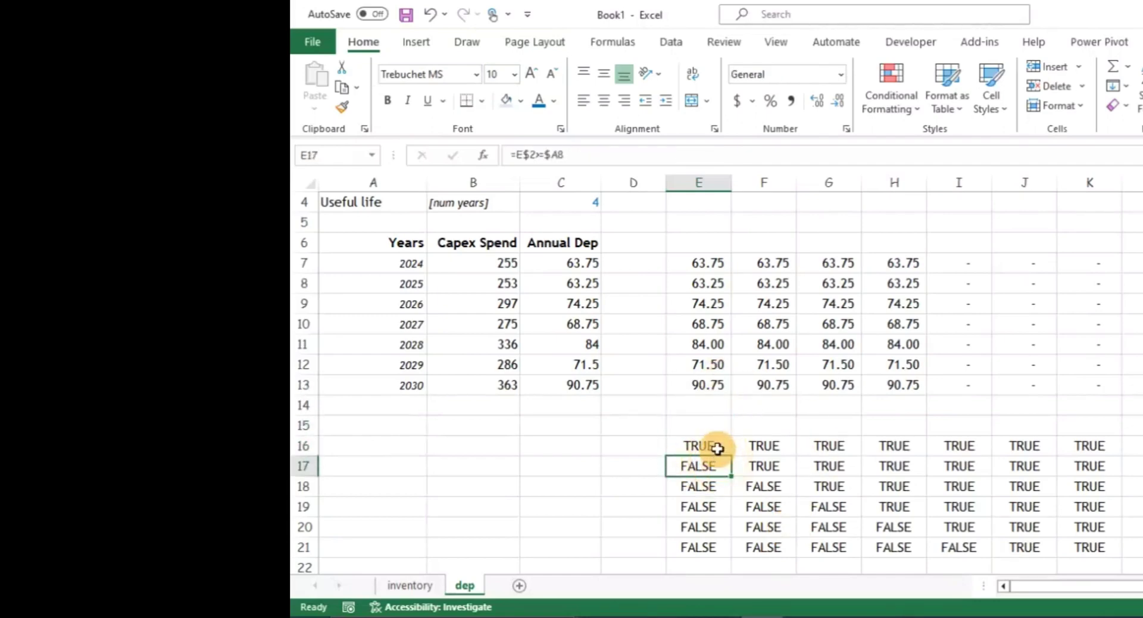
pyautogui.click(715, 446)
pyautogui.moveTo(589, 158); pyautogui.dragTo(505, 153)
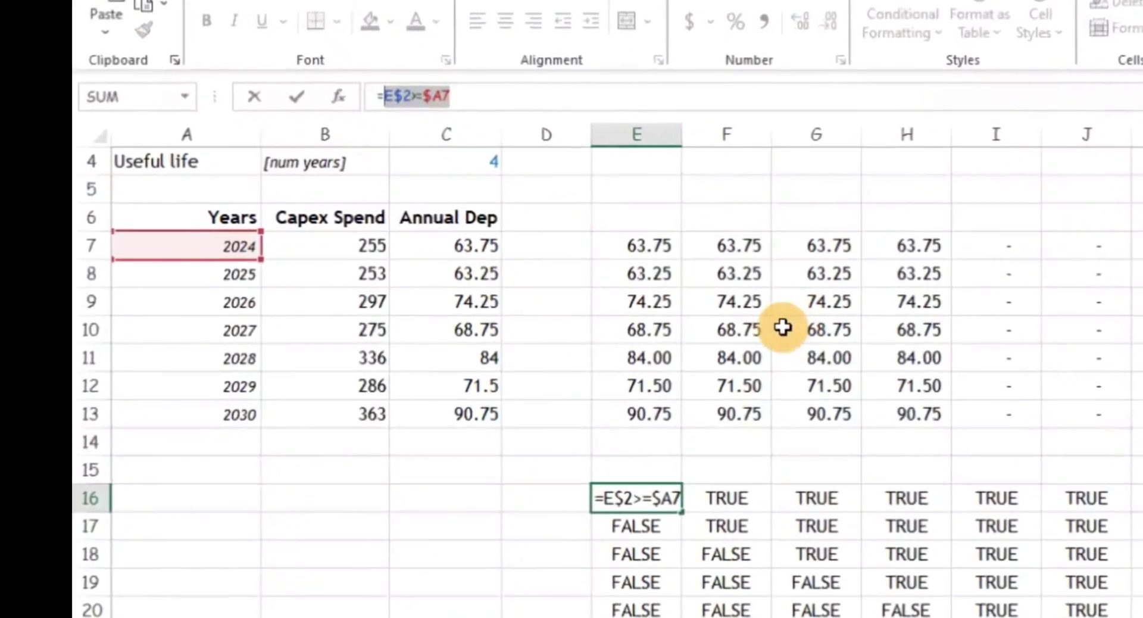
pyautogui.press('Escape')
# Append *(E$2>=$A7) to E7's MIN formula and fill it through E7:K13.
pyautogui.click(652, 247)
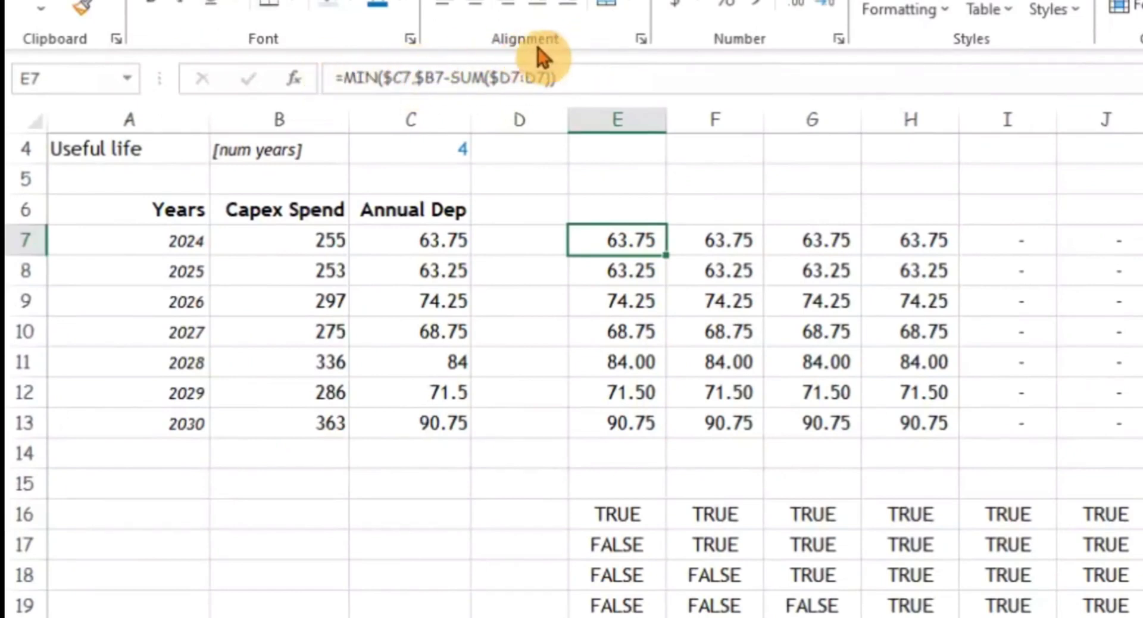
pyautogui.click(595, 74)
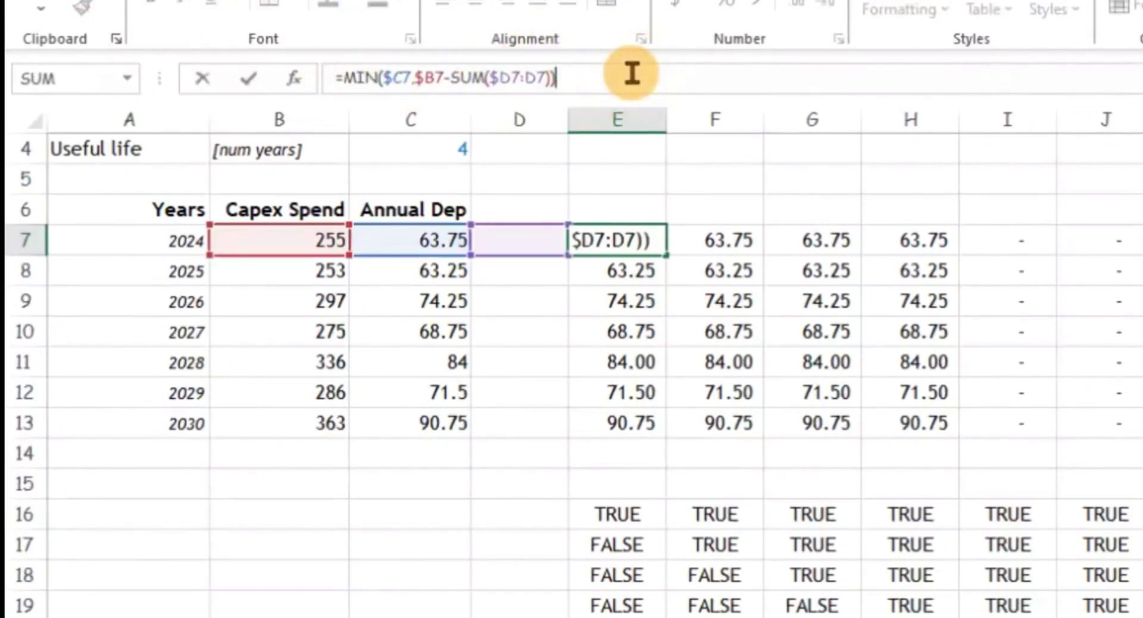
pyautogui.write('*(E$2>=$A7)')
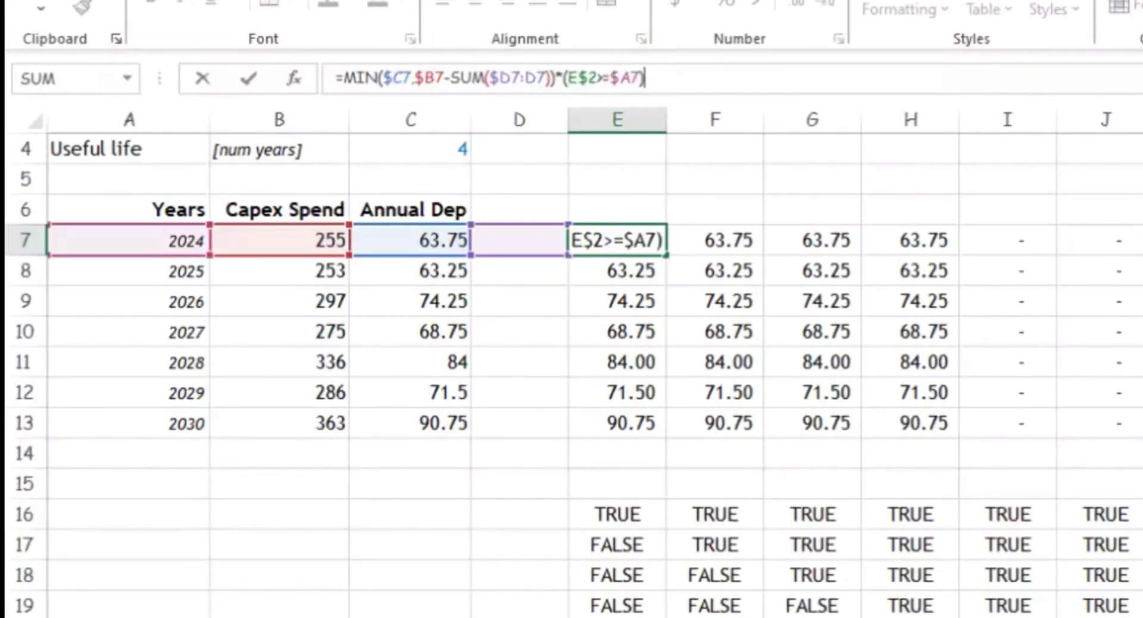
pyautogui.press('Return')
pyautogui.press('Up')
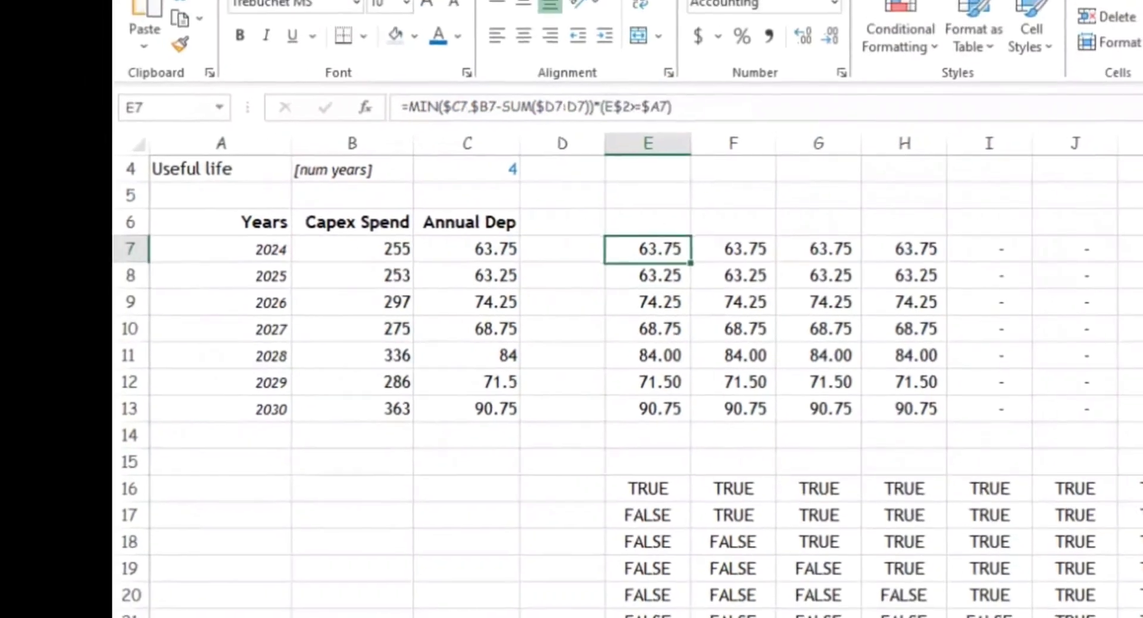
pyautogui.hotkey('shift', 'Down')
pyautogui.hotkey('shift', 'Down')
pyautogui.hotkey('shift', 'Down')
pyautogui.hotkey('shift', 'Down')
pyautogui.hotkey('shift', 'Down')
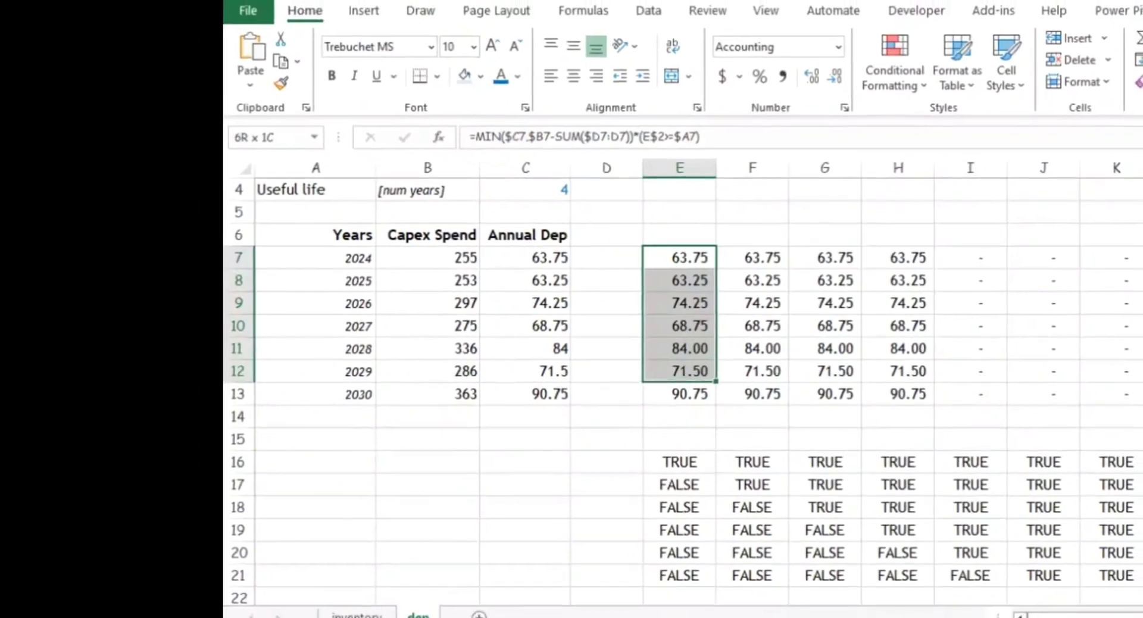
pyautogui.hotkey('shift', 'Down')
pyautogui.hotkey('ctrl', 'd')
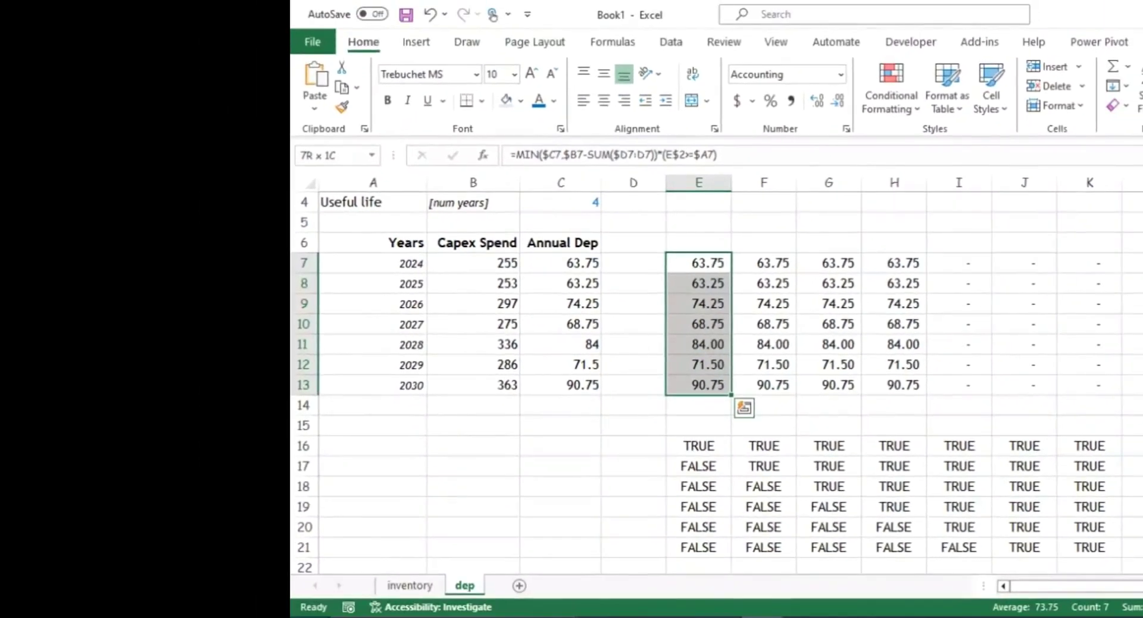
pyautogui.hotkey('shift', 'Right')
pyautogui.hotkey('shift', 'Right')
pyautogui.hotkey('shift', 'Right')
pyautogui.hotkey('shift', 'Right')
pyautogui.hotkey('shift', 'Right')
pyautogui.hotkey('shift', 'Right')
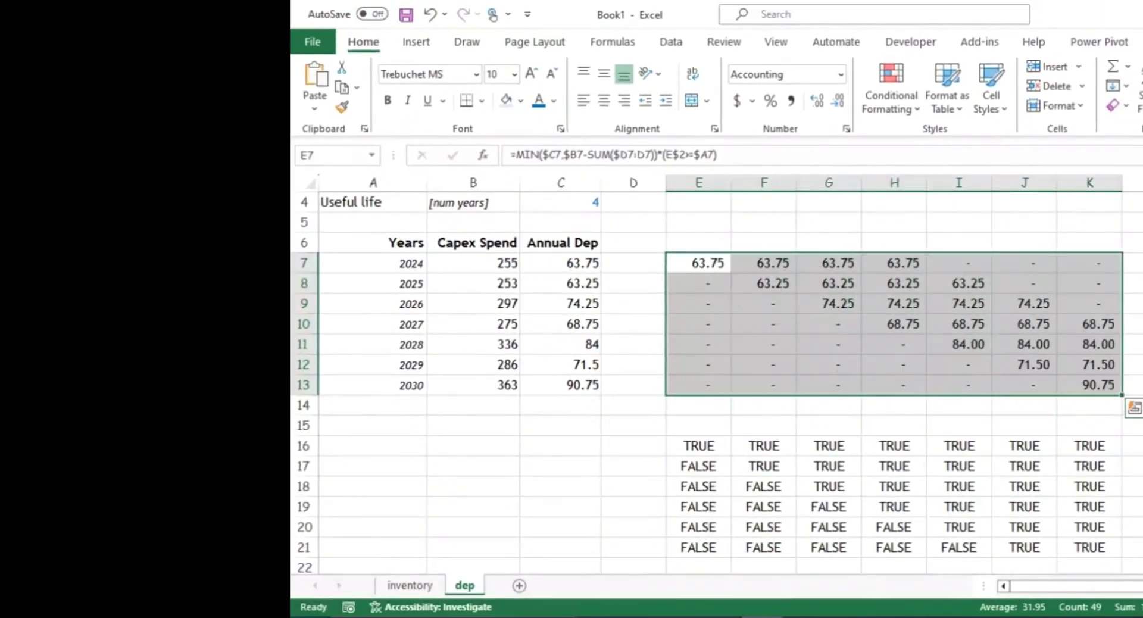
# Check the copied depreciation formulas in the matrix, including G7.
pyautogui.press('Down')
pyautogui.press('Down')
pyautogui.press('Up')
pyautogui.press('Up')
pyautogui.press('Up')
pyautogui.press('Right')
pyautogui.press('Right')
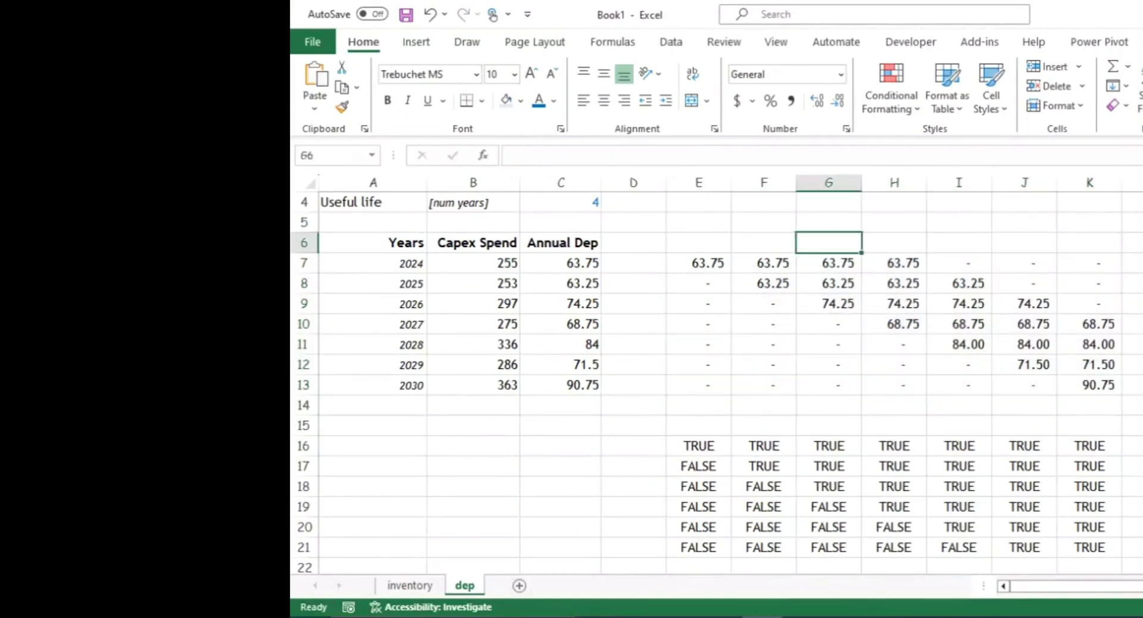
pyautogui.press('Down')
pyautogui.press('Down')
pyautogui.press('Down')
pyautogui.press('Down')
pyautogui.press('Down')
pyautogui.press('Down')
pyautogui.press('Down')
pyautogui.press('Down')
pyautogui.press('Down')
pyautogui.press('Down')
pyautogui.press('Down')
pyautogui.press('Down')
pyautogui.press('Left')
pyautogui.press('Up')
pyautogui.press('Up')
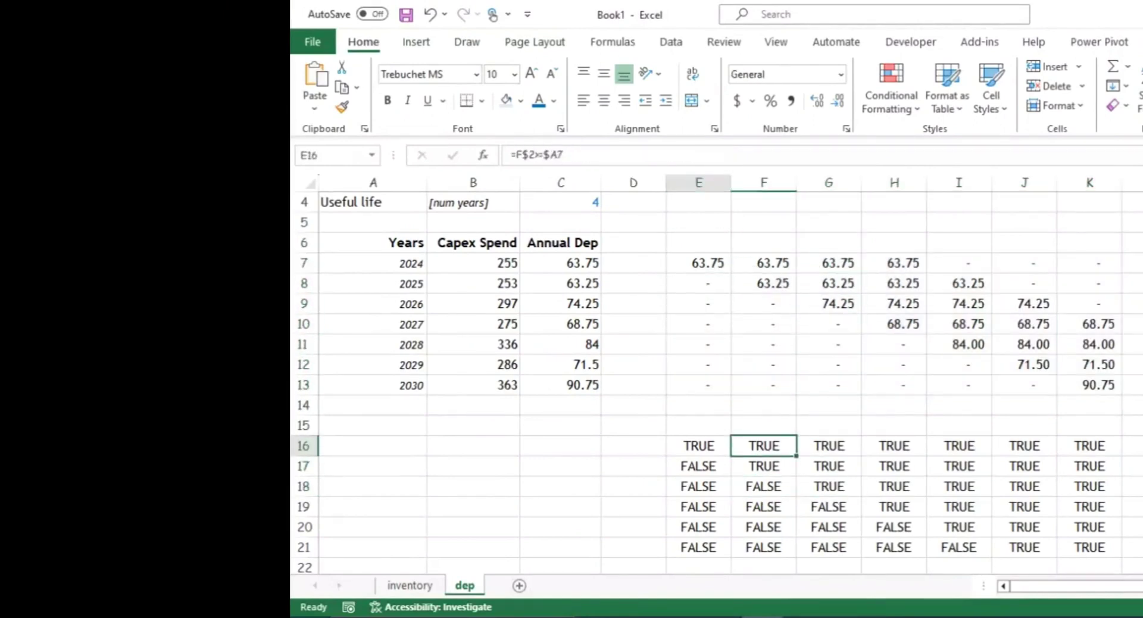
# Clear the TRUE/FALSE helper block from E15 through column K.
pyautogui.press('Left')
pyautogui.press('Up')
pyautogui.hotkey('shift', 'Down')
pyautogui.hotkey('shift', 'Down')
pyautogui.hotkey('shift', 'Down')
pyautogui.hotkey('shift', 'Down')
pyautogui.hotkey('shift', 'Down')
pyautogui.hotkey('shift', 'Down')
pyautogui.hotkey('shift', 'Right')
pyautogui.hotkey('shift', 'Right')
pyautogui.hotkey('shift', 'Right')
pyautogui.hotkey('shift', 'Right')
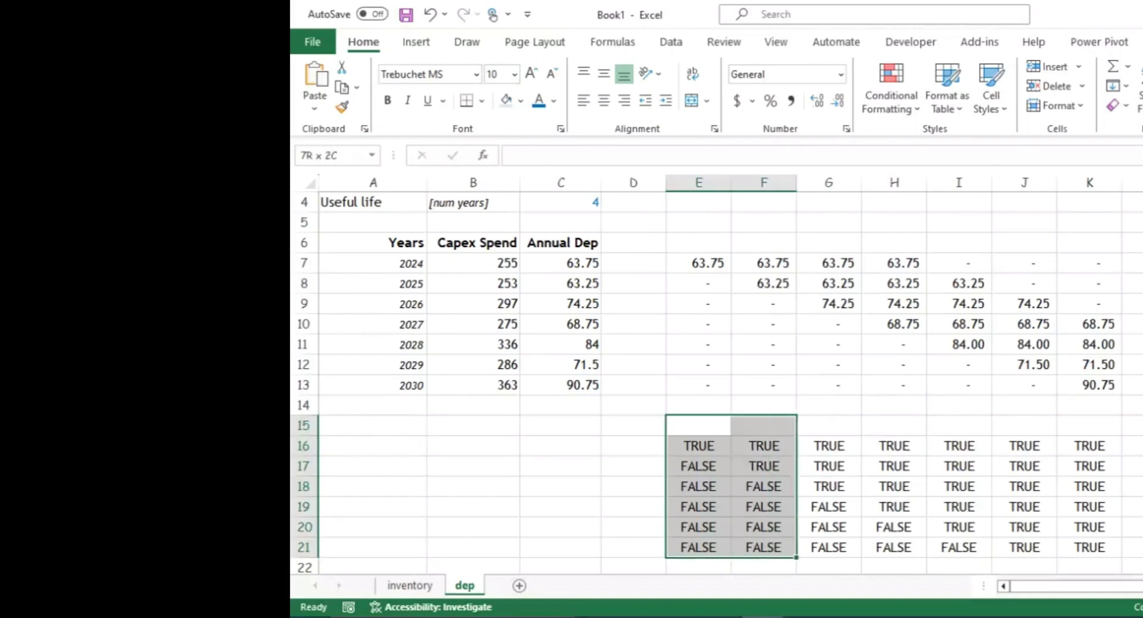
pyautogui.hotkey('shift', 'Right')
pyautogui.hotkey('shift', 'Right')
pyautogui.press('Delete')
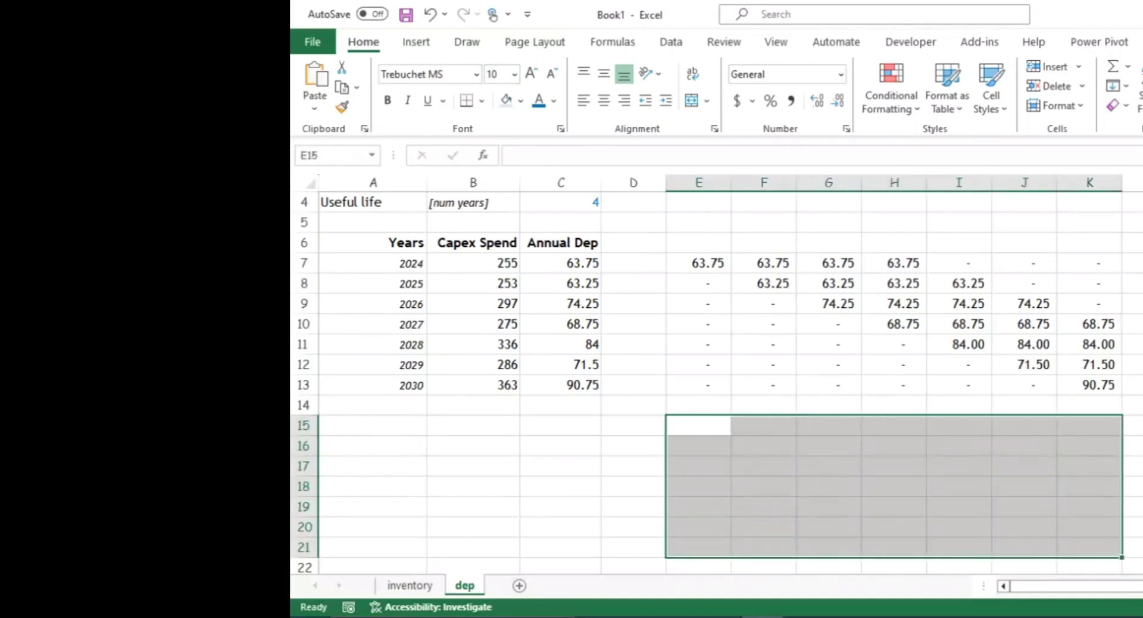
# Return to E6 above the matrix and scroll up to show rows 1–3.
pyautogui.press('Up')
pyautogui.press('Up')
pyautogui.press('Up')
pyautogui.press('Up')
pyautogui.press('Up')
pyautogui.press('Up')
pyautogui.press('Up')
pyautogui.press('Up')
pyautogui.press('Up')
pyautogui.press('Down')
pyautogui.press('Down')
pyautogui.press('Down')
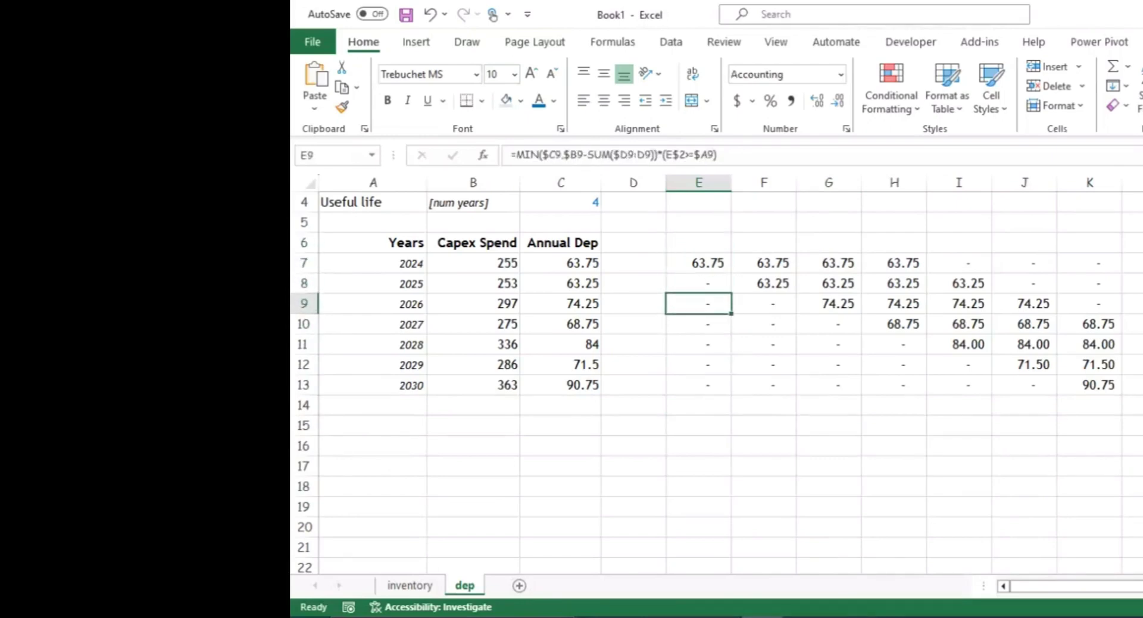
pyautogui.press('Down')
pyautogui.press('Down')
pyautogui.press('Up')
pyautogui.press('Up')
pyautogui.press('Up')
pyautogui.press('Up')
pyautogui.press('Up')
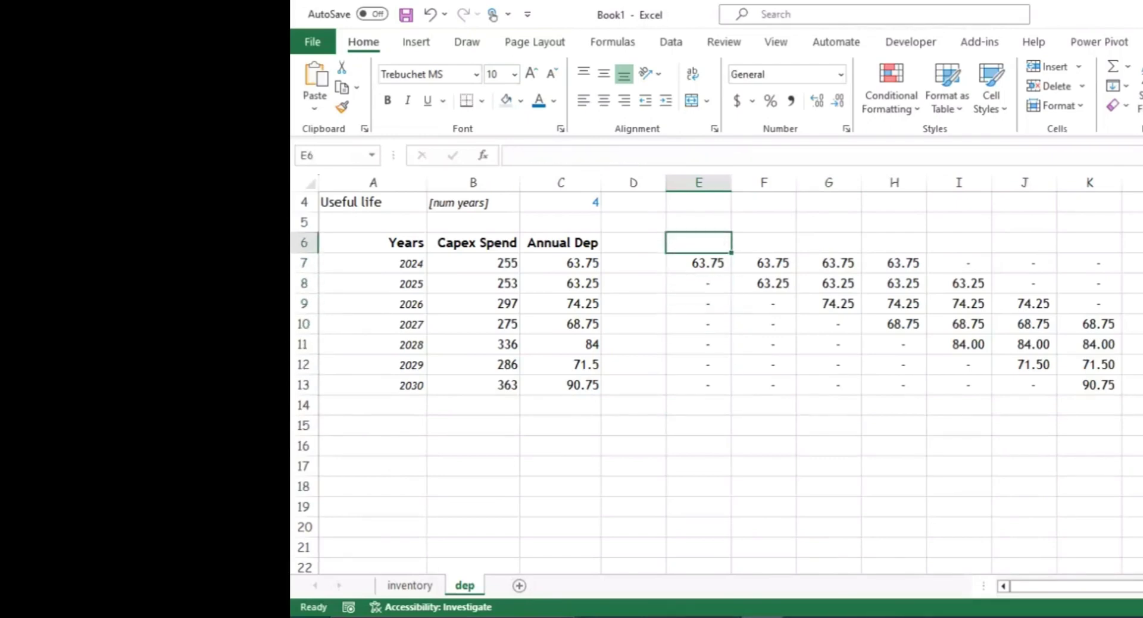
pyautogui.scroll(1, 990, 490)
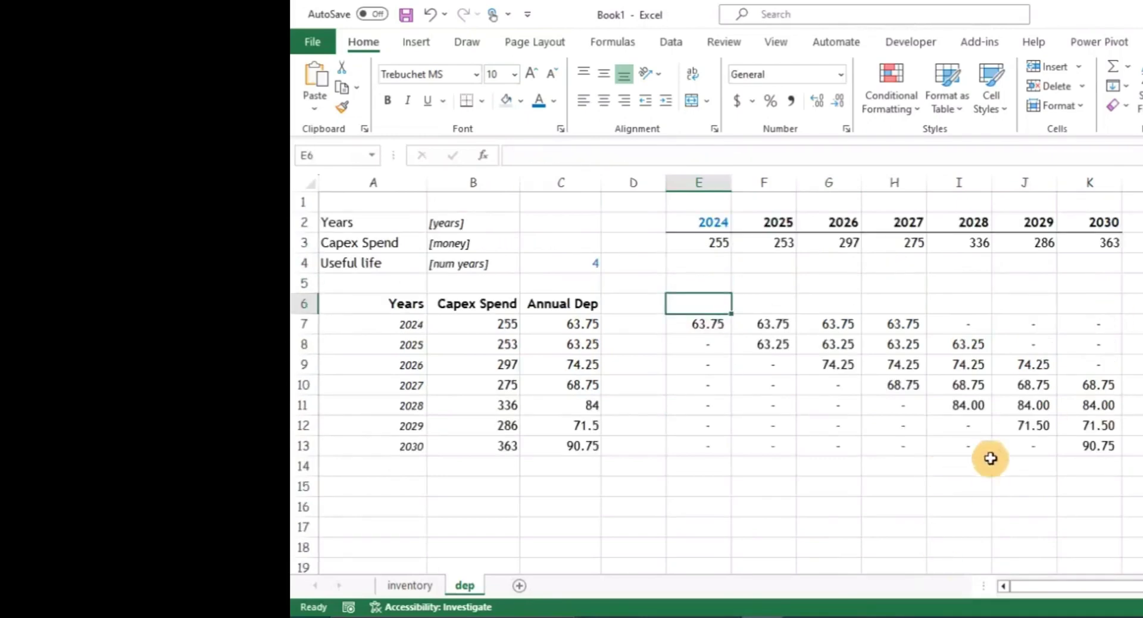
# Link E6 to the E2 year with =E2 and fill it across to K6.
pyautogui.write('=')
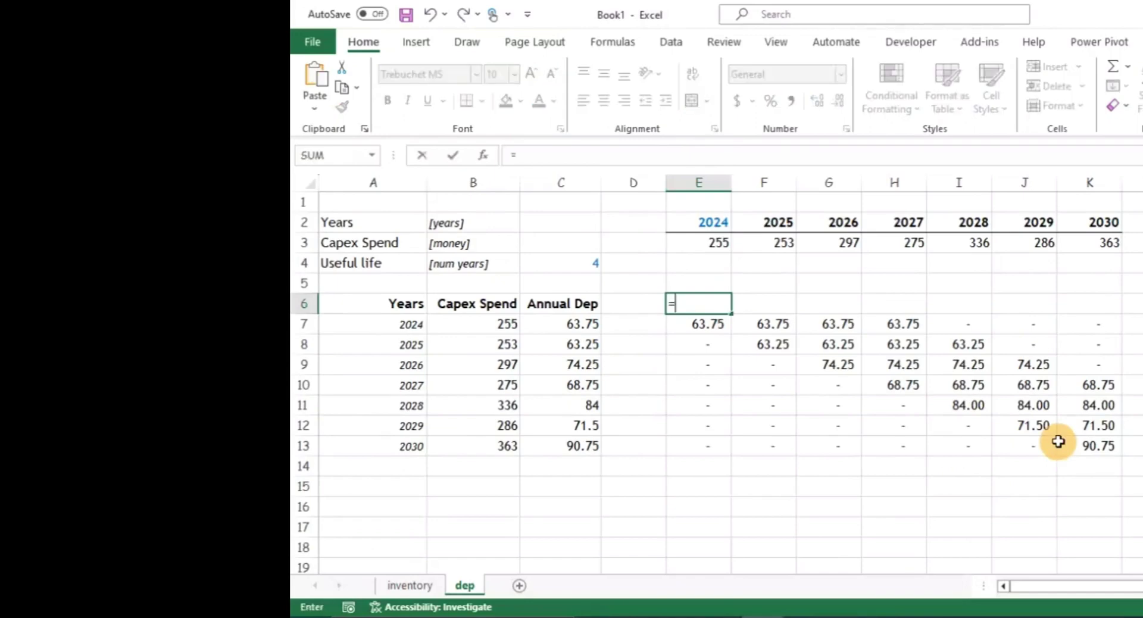
pyautogui.press('Up')
pyautogui.press('Up')
pyautogui.press('Up')
pyautogui.press('Up')
pyautogui.press('Return')
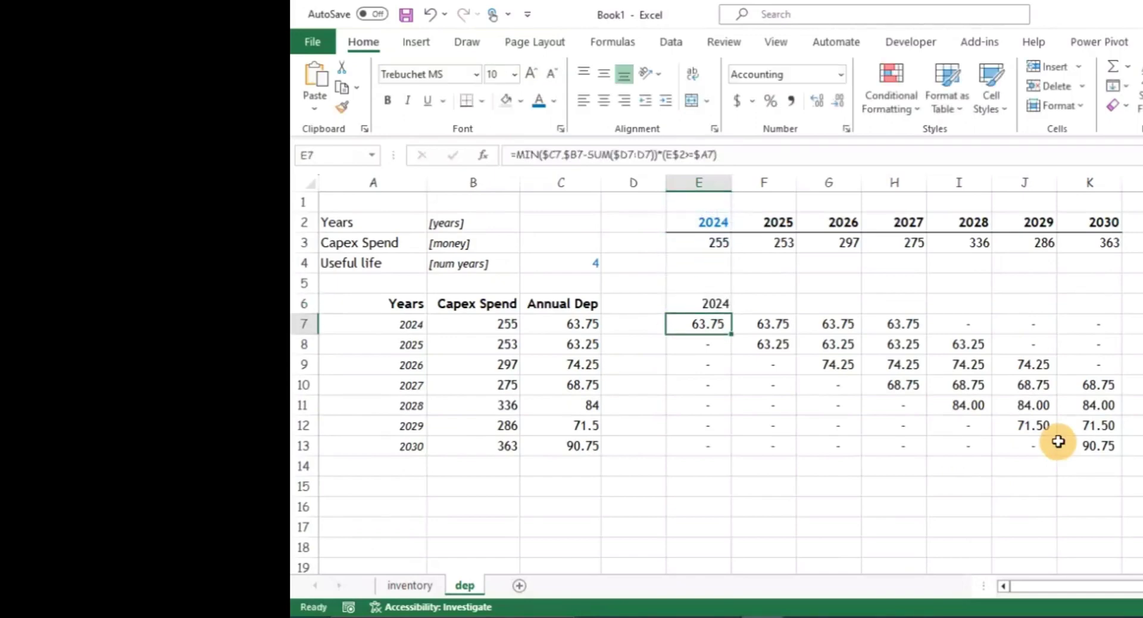
pyautogui.press('Up')
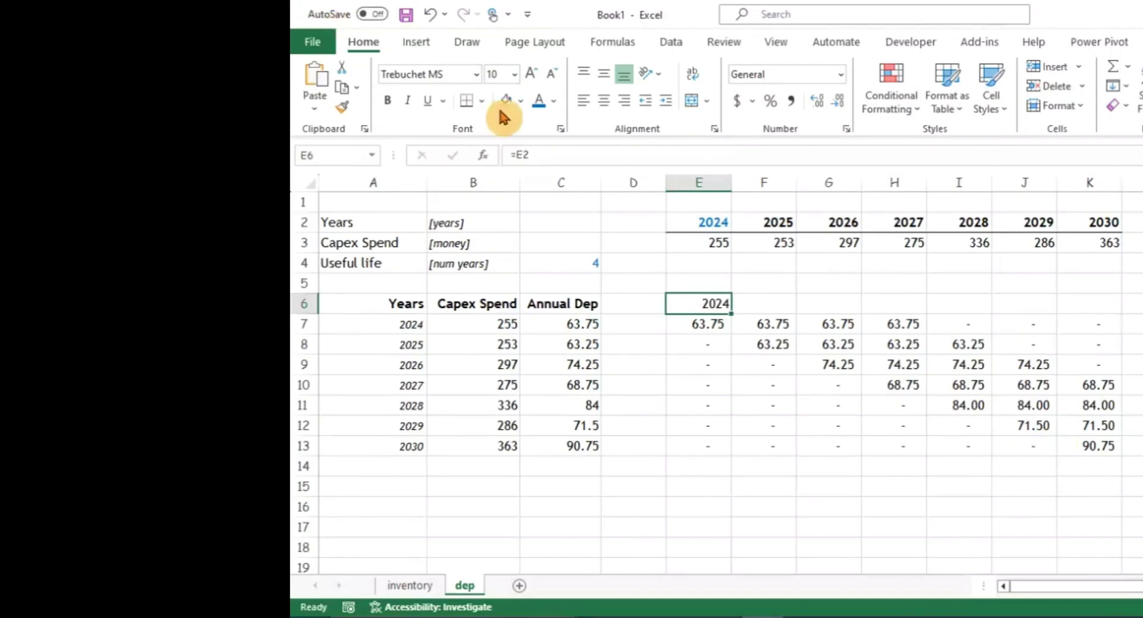
pyautogui.hotkey('shift', 'Right')
pyautogui.hotkey('shift', 'Right')
pyautogui.hotkey('shift', 'Right')
pyautogui.hotkey('shift', 'Right')
pyautogui.hotkey('shift', 'Right')
pyautogui.hotkey('shift', 'Right')
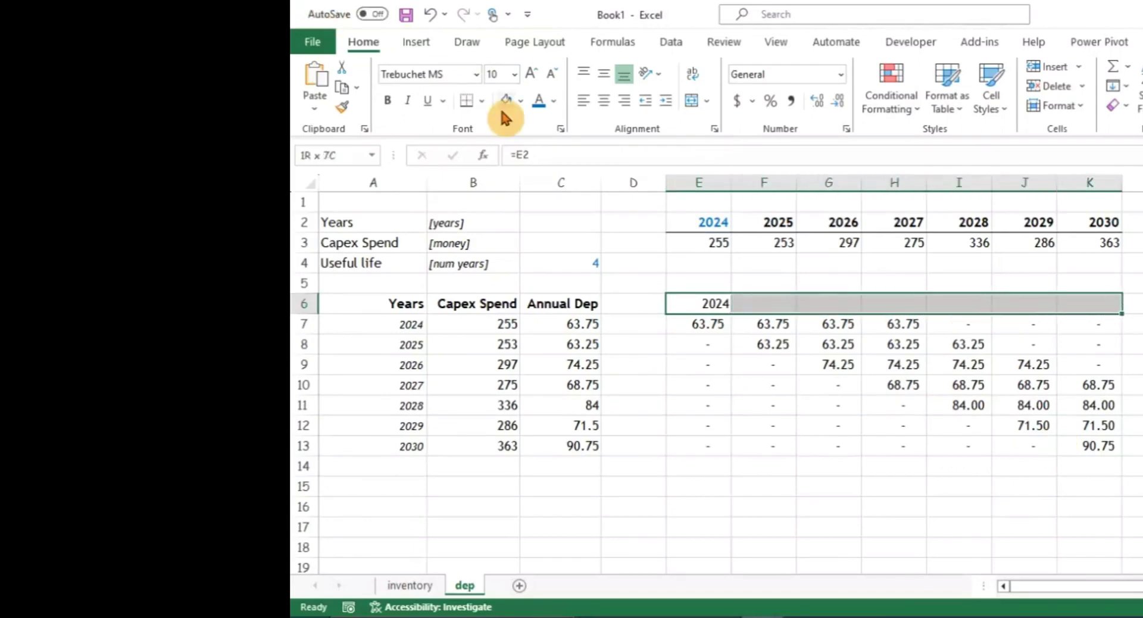
pyautogui.hotkey('ctrl', 'r')
# Make the E6:K6 year headers bold with a bottom border.
pyautogui.hotkey('ctrl', 'b')
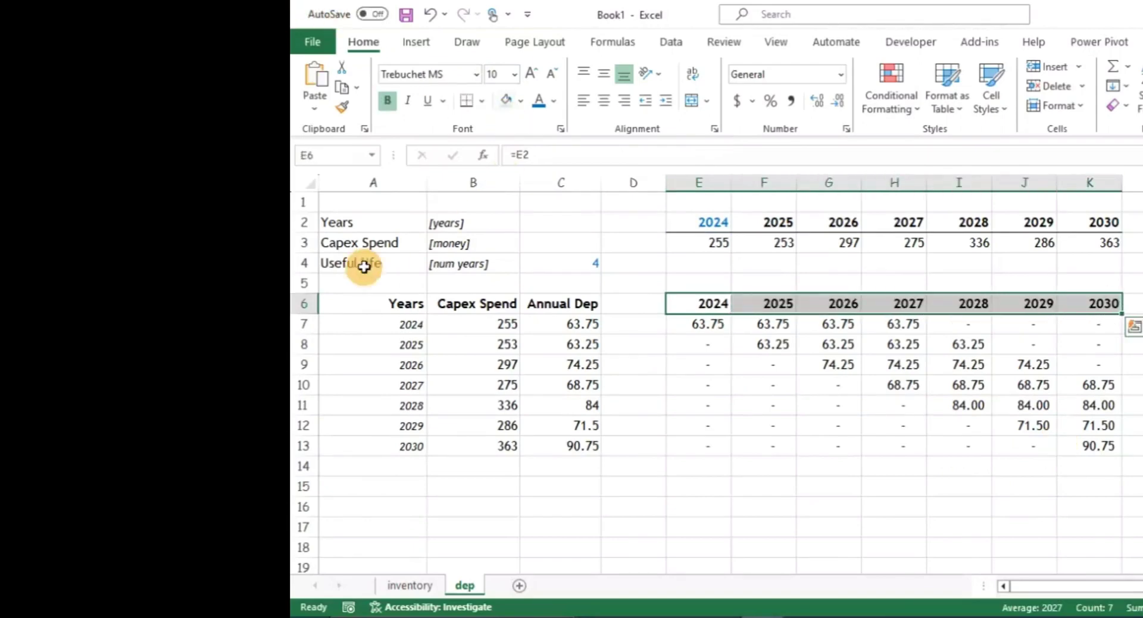
pyautogui.click(465, 101)
pyautogui.click(764, 425)
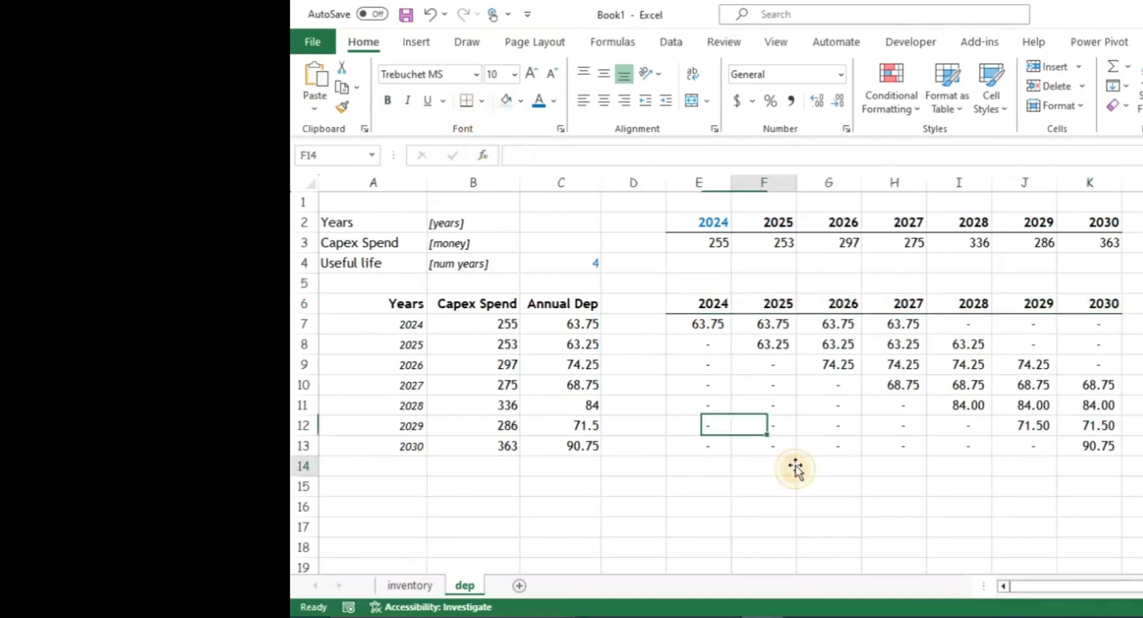
pyautogui.click(764, 466)
pyautogui.press('Up')
pyautogui.press('Up')
pyautogui.press('Up')
pyautogui.press('Up')
pyautogui.press('Up')
pyautogui.press('Up')
pyautogui.press('Up')
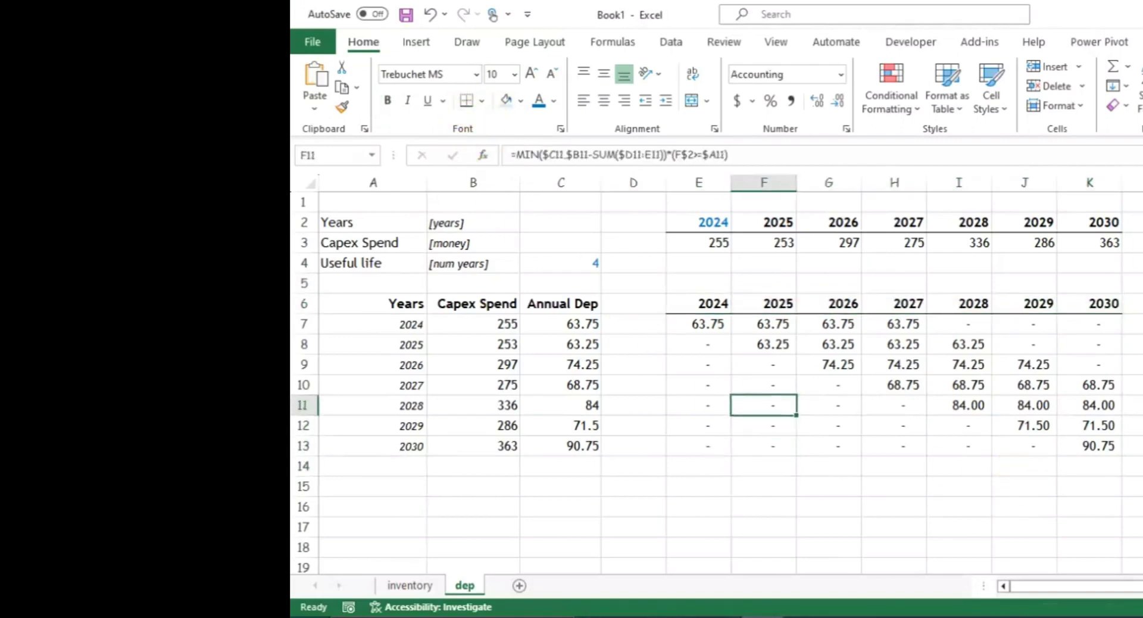
pyautogui.press('Left')
pyautogui.hotkey('shift', 'Right')
pyautogui.hotkey('shift', 'Right')
pyautogui.hotkey('shift', 'Right')
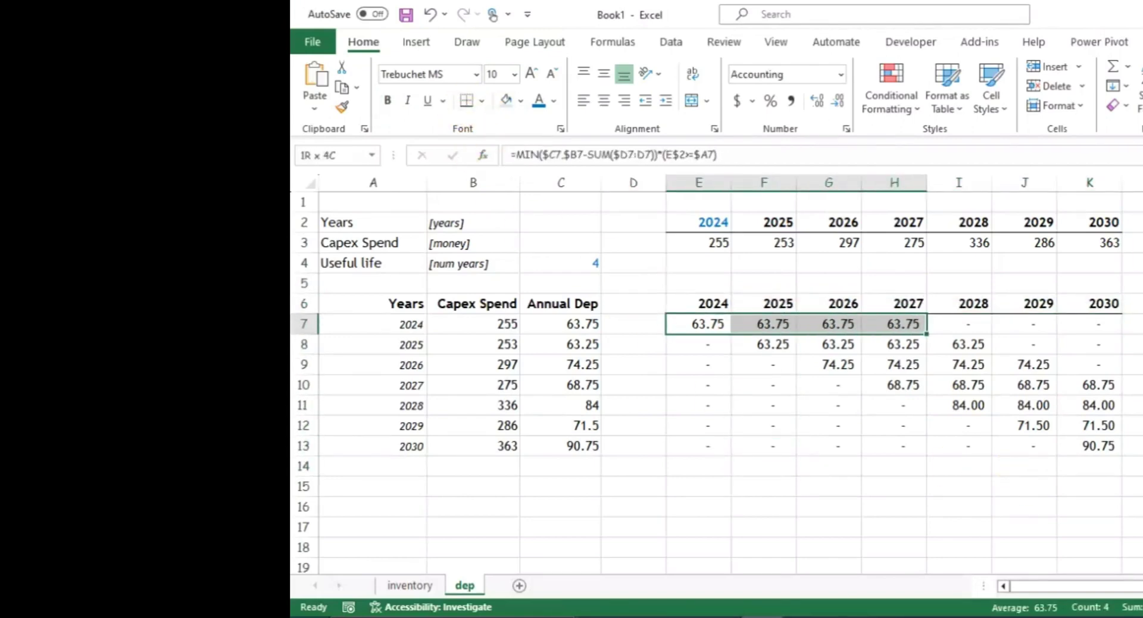
pyautogui.press('Down')
pyautogui.press('Down')
pyautogui.press('Up')
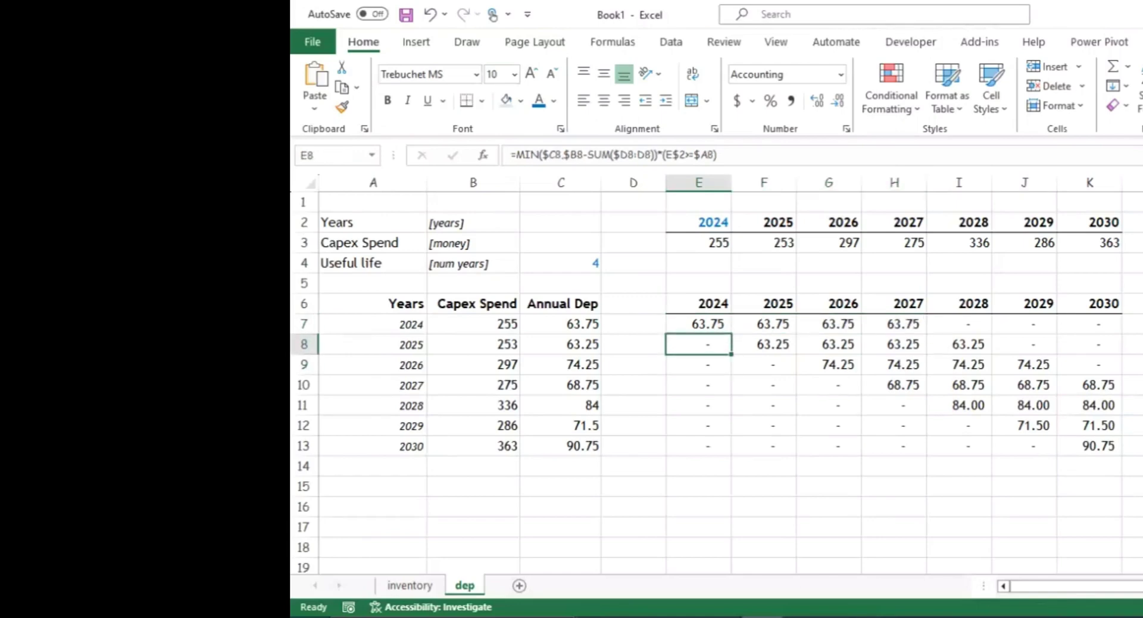
pyautogui.press('Right')
pyautogui.press('Right')
pyautogui.hotkey('shift', 'Right')
pyautogui.hotkey('shift', 'Right')
pyautogui.hotkey('shift', 'Right')
pyautogui.press('Down')
pyautogui.press('Down')
pyautogui.press('Down')
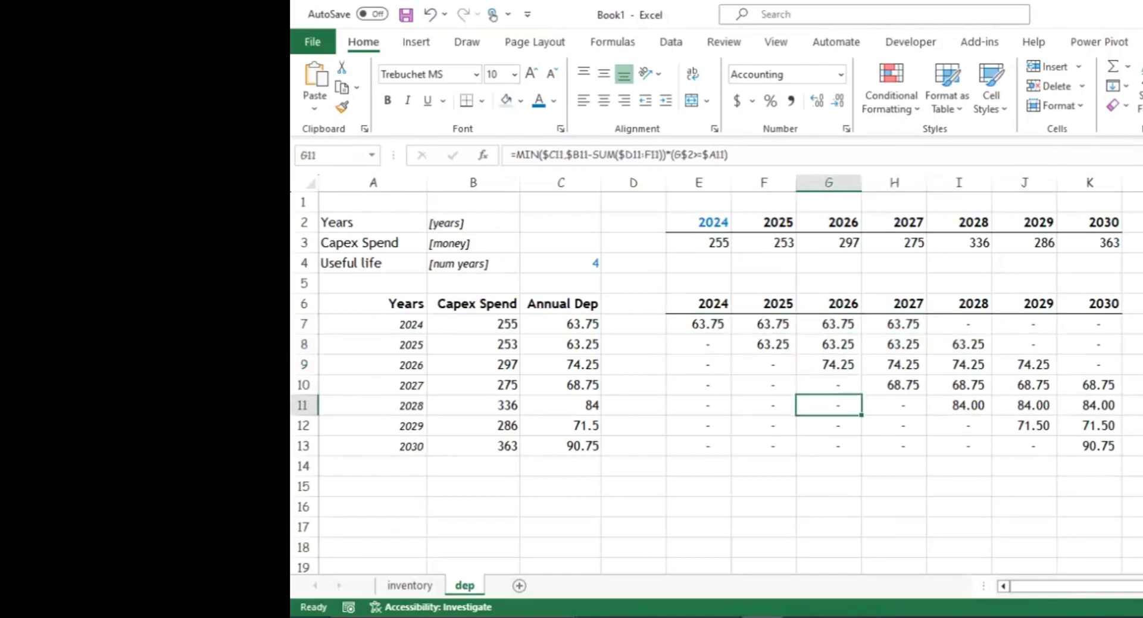
pyautogui.press('Down')
pyautogui.press('Right')
pyautogui.press('Right')
pyautogui.press('Down')
pyautogui.press('Down')
pyautogui.press('Right')
pyautogui.press('Up')
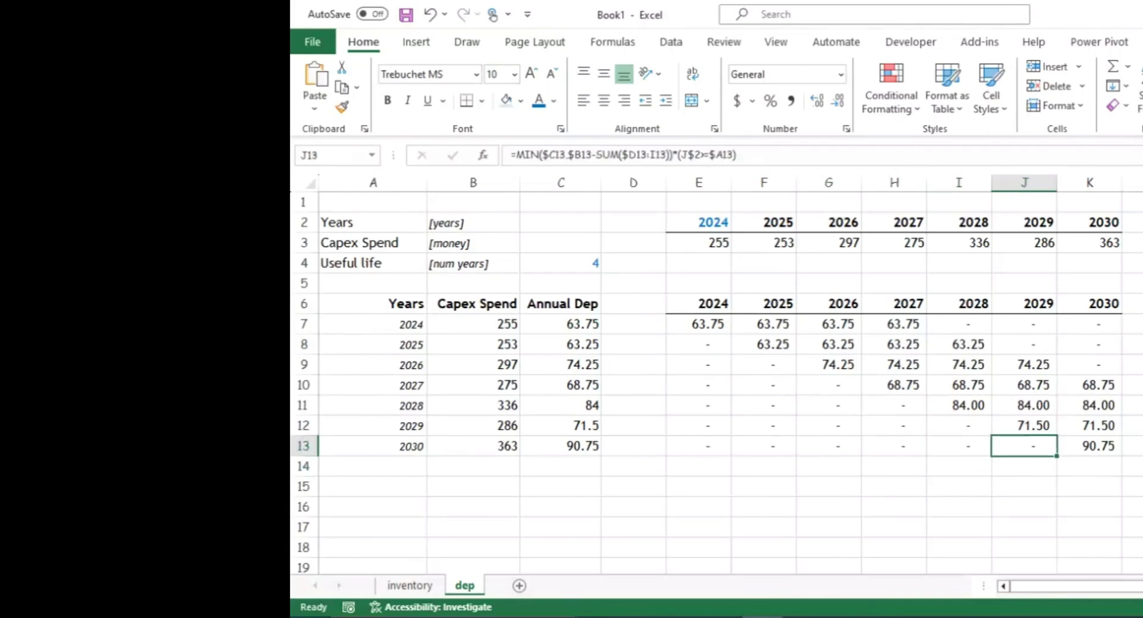
pyautogui.press('Right')
pyautogui.press('Left')
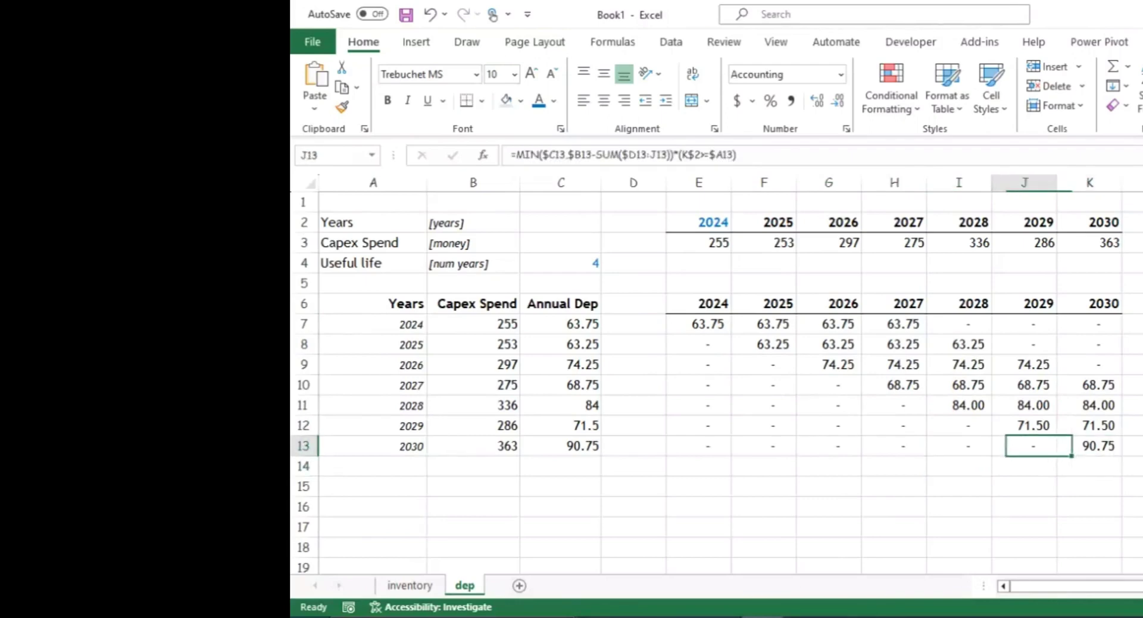
pyautogui.press('Right')
pyautogui.press('Right')
pyautogui.press('Right')
pyautogui.press('Right')
pyautogui.press('Right')
pyautogui.press('Right')
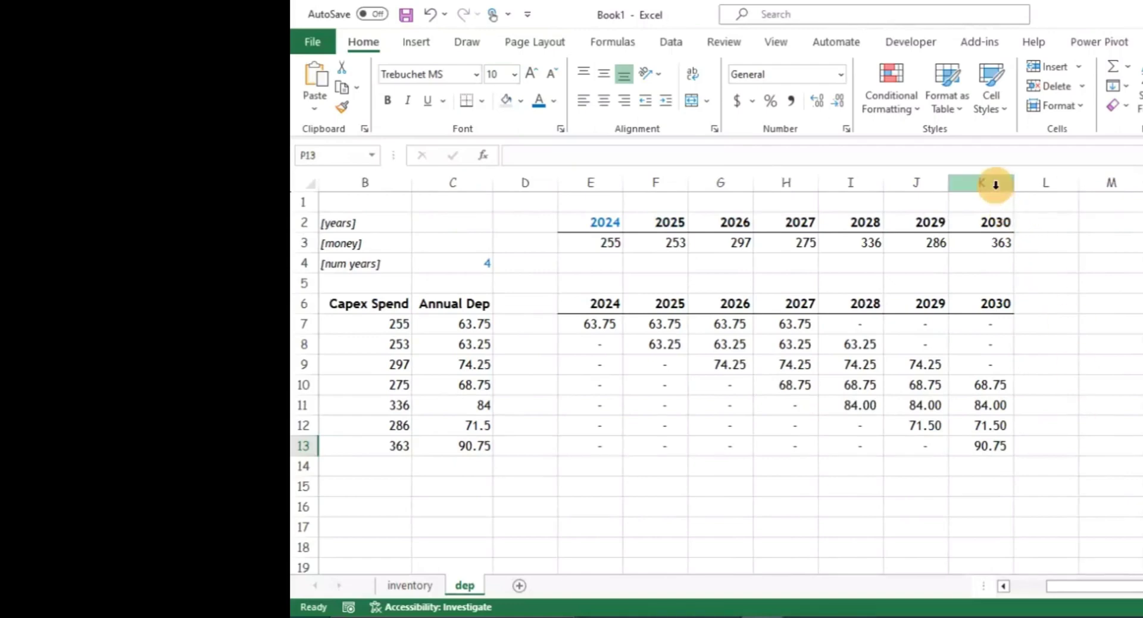
pyautogui.click(996, 189)
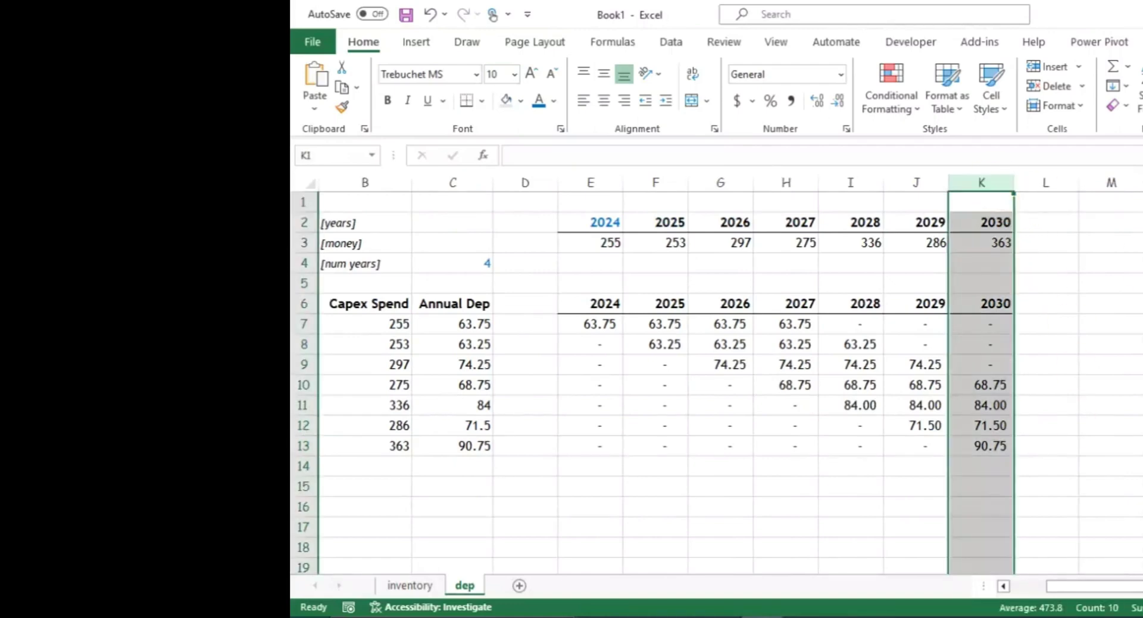
pyautogui.press('Left')
pyautogui.press('Left')
pyautogui.press('Left')
pyautogui.press('Left')
pyautogui.press('Left')
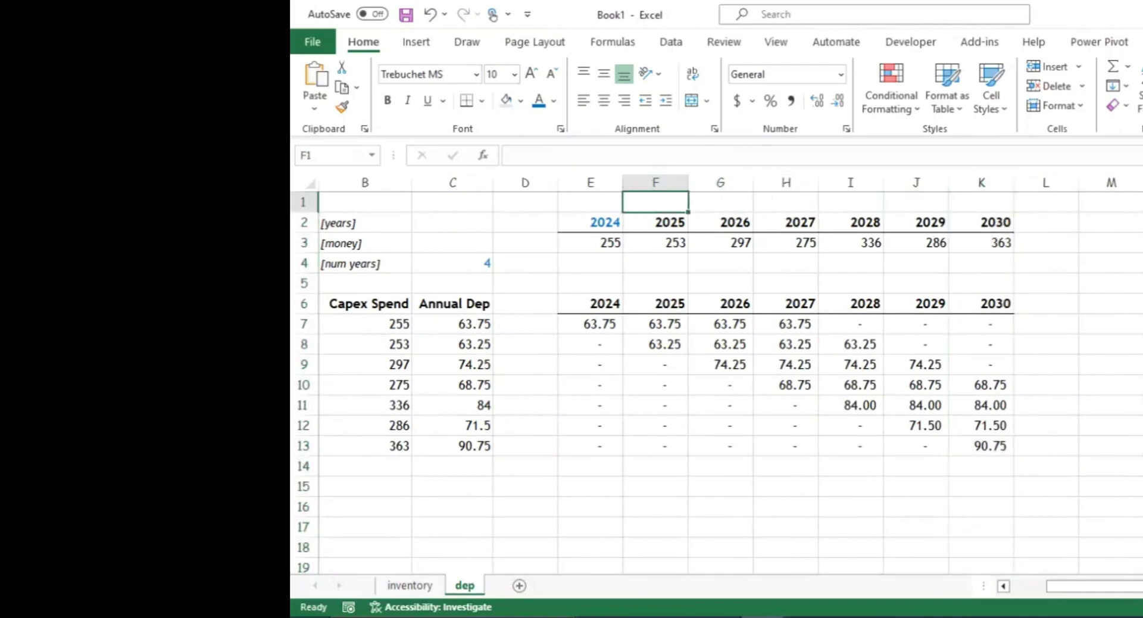
pyautogui.press('Down')
pyautogui.press('Down')
pyautogui.press('Down')
pyautogui.press('Down')
pyautogui.press('Down')
pyautogui.press('Down')
pyautogui.press('Down')
pyautogui.press('Down')
pyautogui.press('Down')
pyautogui.press('Down')
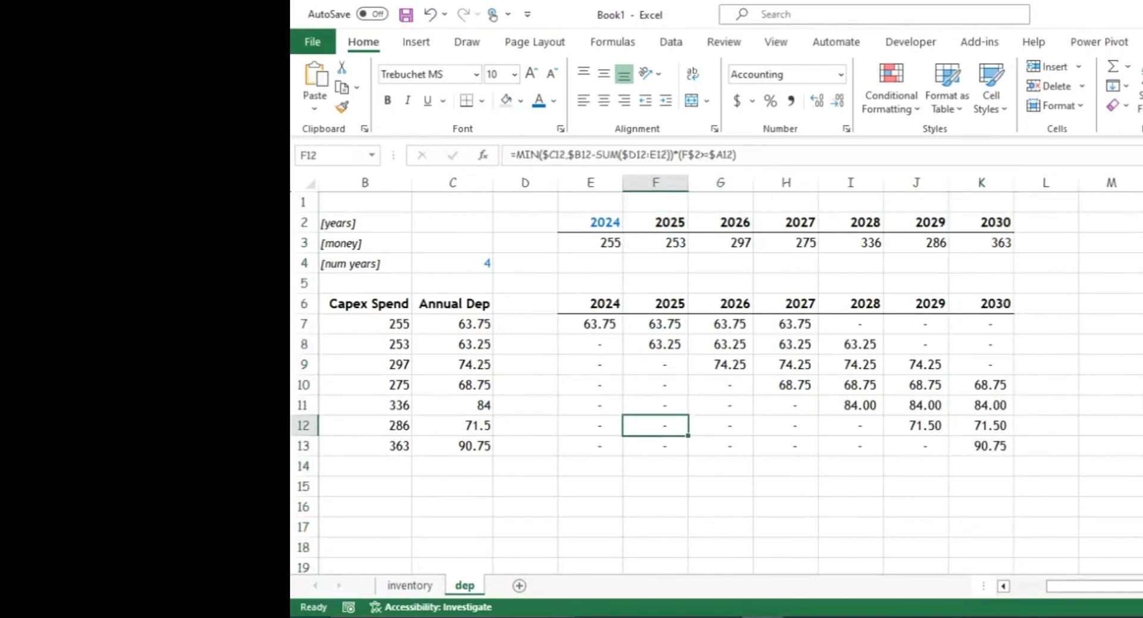
pyautogui.press('Down')
pyautogui.press('Down')
pyautogui.press('Left')
pyautogui.press('Left')
pyautogui.press('Left')
pyautogui.press('Left')
pyautogui.press('Left')
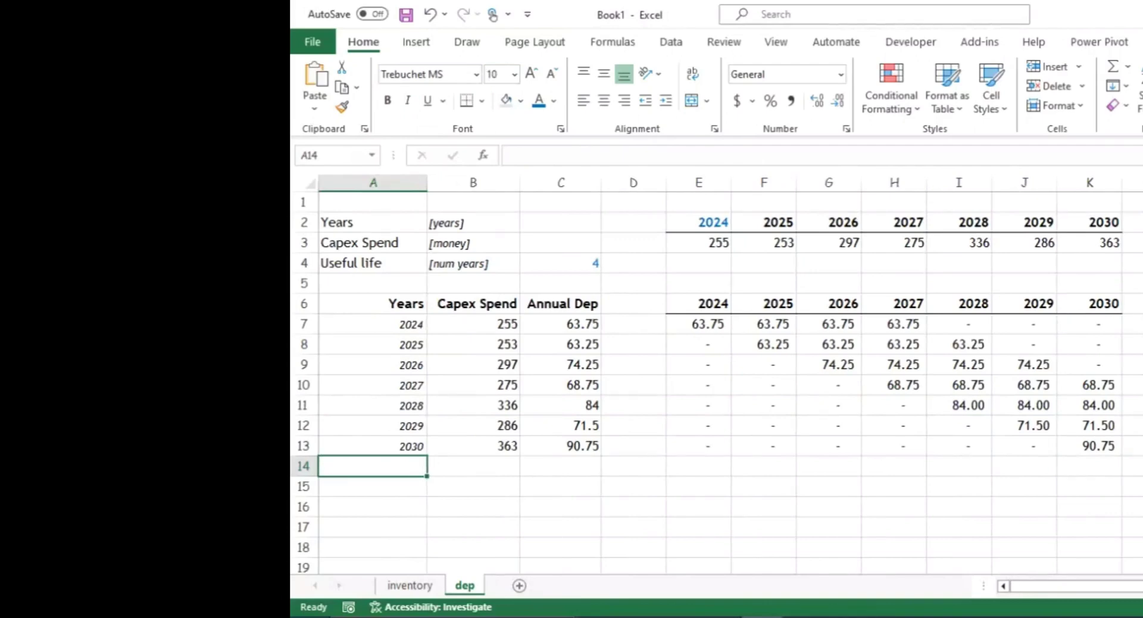
pyautogui.press('Up')
pyautogui.press('Up')
pyautogui.press('Up')
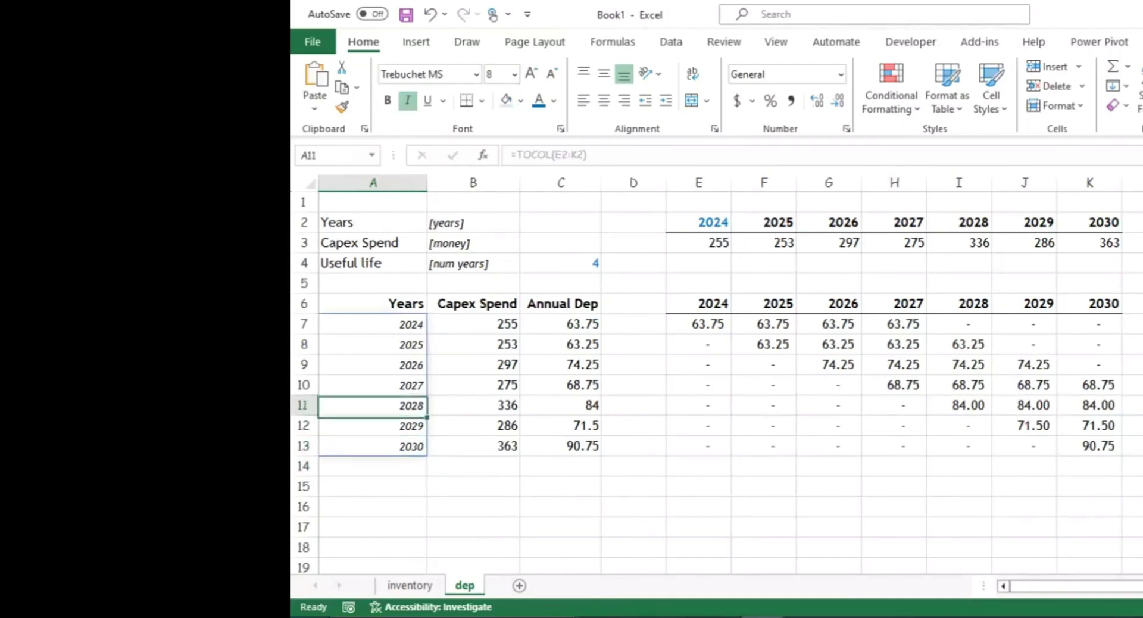
pyautogui.press('Down')
pyautogui.press('Down')
pyautogui.press('Down')
pyautogui.press('Up')
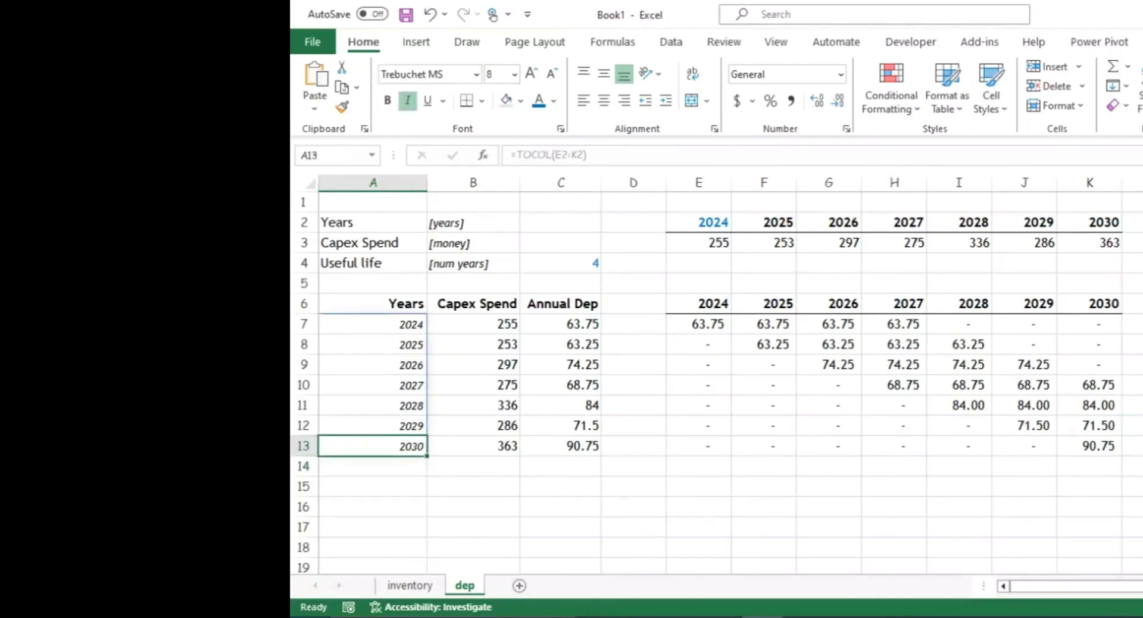
pyautogui.press('Up')
pyautogui.press('Up')
pyautogui.press('Up')
pyautogui.press('Up')
pyautogui.press('Up')
pyautogui.press('Up')
pyautogui.press('Up')
pyautogui.press('Right')
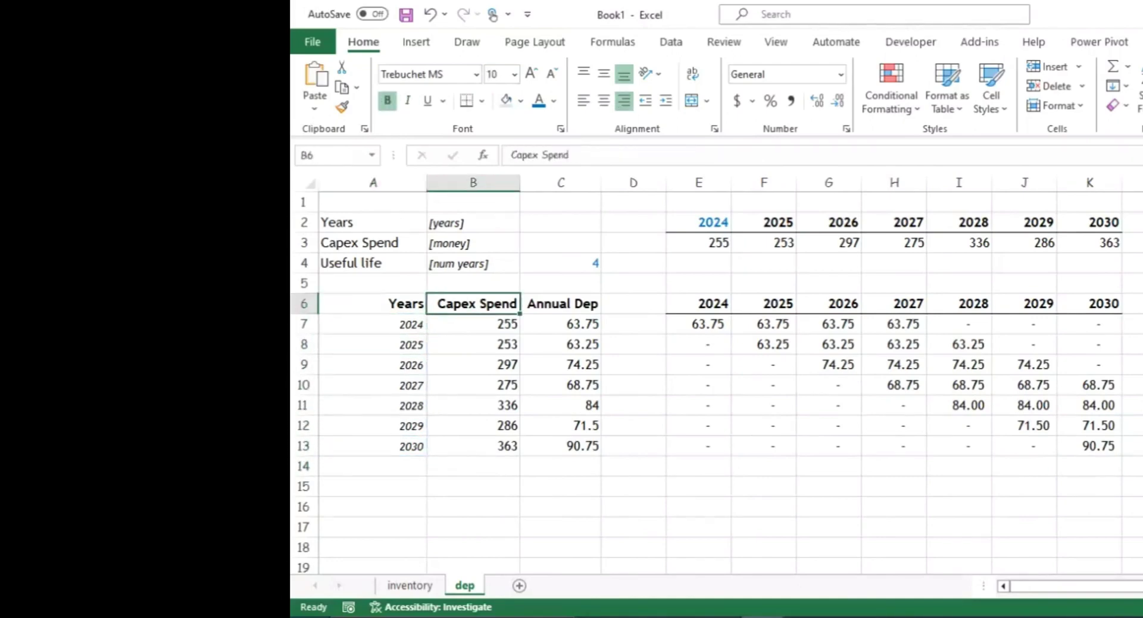
pyautogui.press('Right')
pyautogui.press('Right')
pyautogui.press('Right')
pyautogui.press('Up')
pyautogui.press('Up')
pyautogui.press('Up')
pyautogui.press('Up')
pyautogui.press('Right')
pyautogui.press('Right')
pyautogui.press('Right')
pyautogui.press('Right')
pyautogui.press('Right')
pyautogui.press('Right')
pyautogui.press('Right')
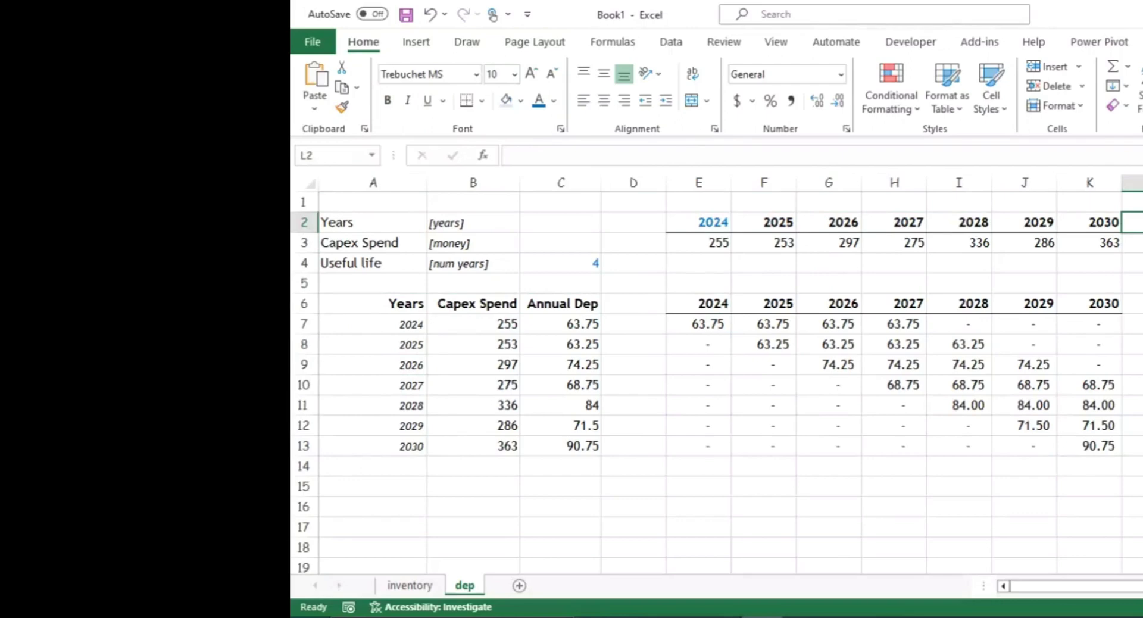
pyautogui.press('Left')
pyautogui.hotkey('ctrl', 'Left')
pyautogui.hotkey('ctrl', 'Left')
pyautogui.press('Down')
pyautogui.press('Down')
pyautogui.press('Down')
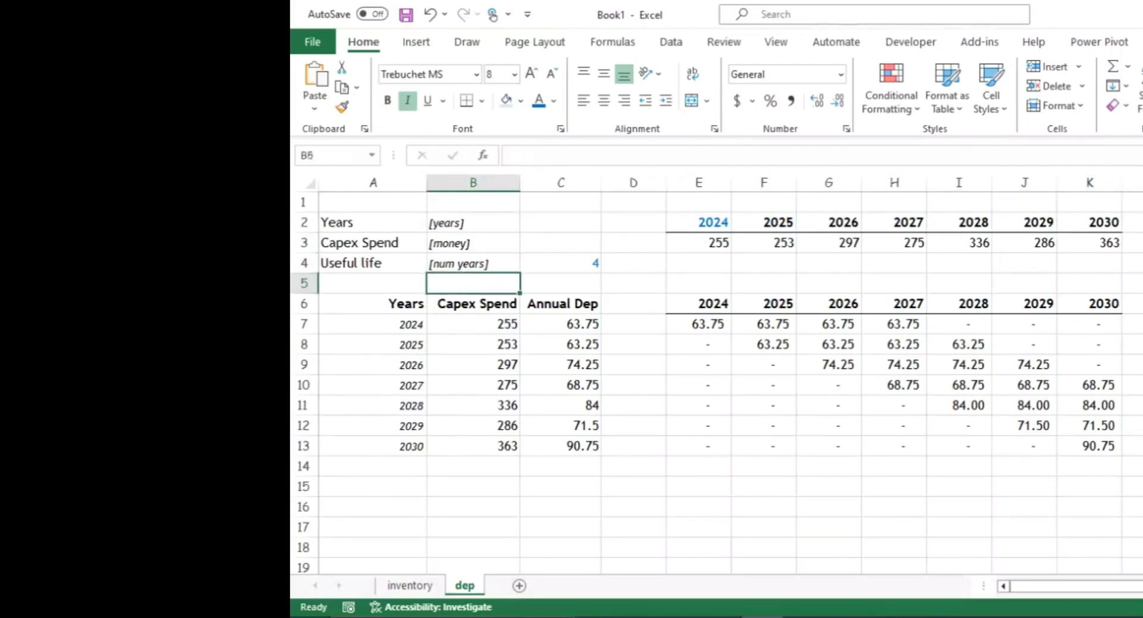
pyautogui.press('Down')
pyautogui.press('Down')
pyautogui.press('Down')
pyautogui.press('Down')
pyautogui.press('Down')
pyautogui.press('Down')
pyautogui.press('Down')
pyautogui.press('Down')
pyautogui.press('Down')
pyautogui.press('Left')
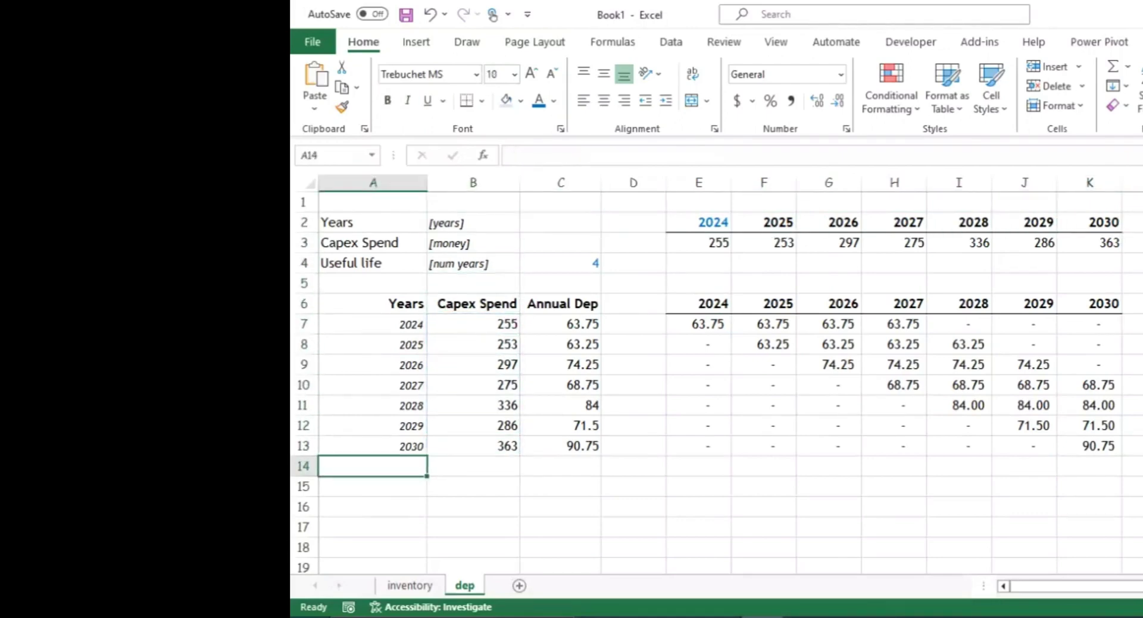
pyautogui.press('Down')
pyautogui.press('Down')
pyautogui.press('Down')
pyautogui.press('Down')
pyautogui.press('Down')
pyautogui.press('Down')
pyautogui.press('Up')
pyautogui.press('Up')
pyautogui.press('Up')
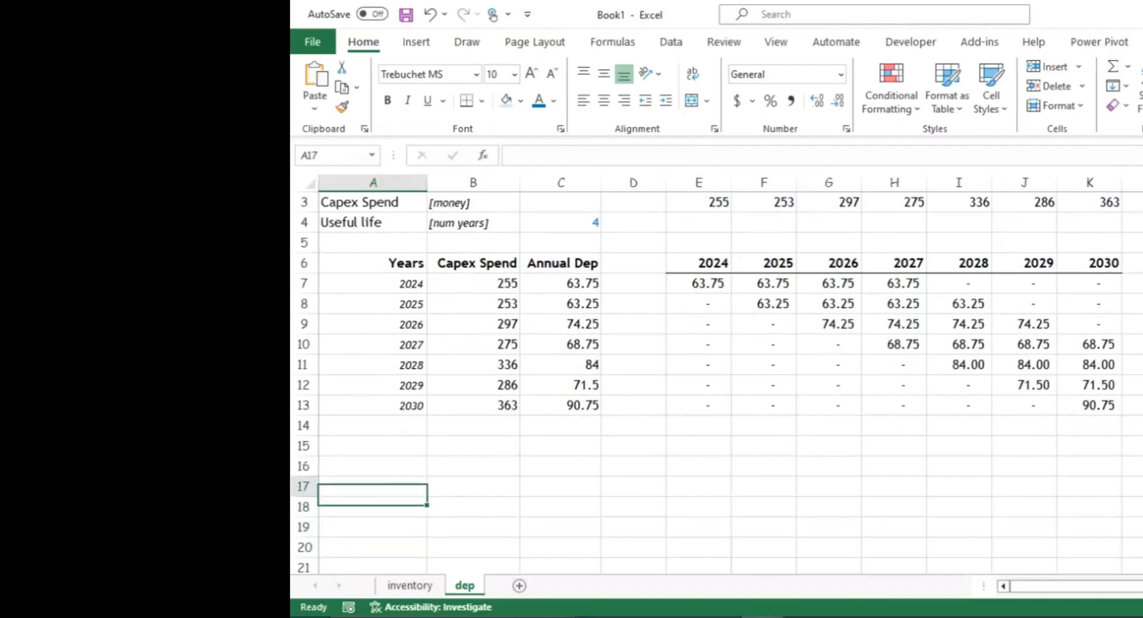
pyautogui.hotkey('ctrl', 'Home')
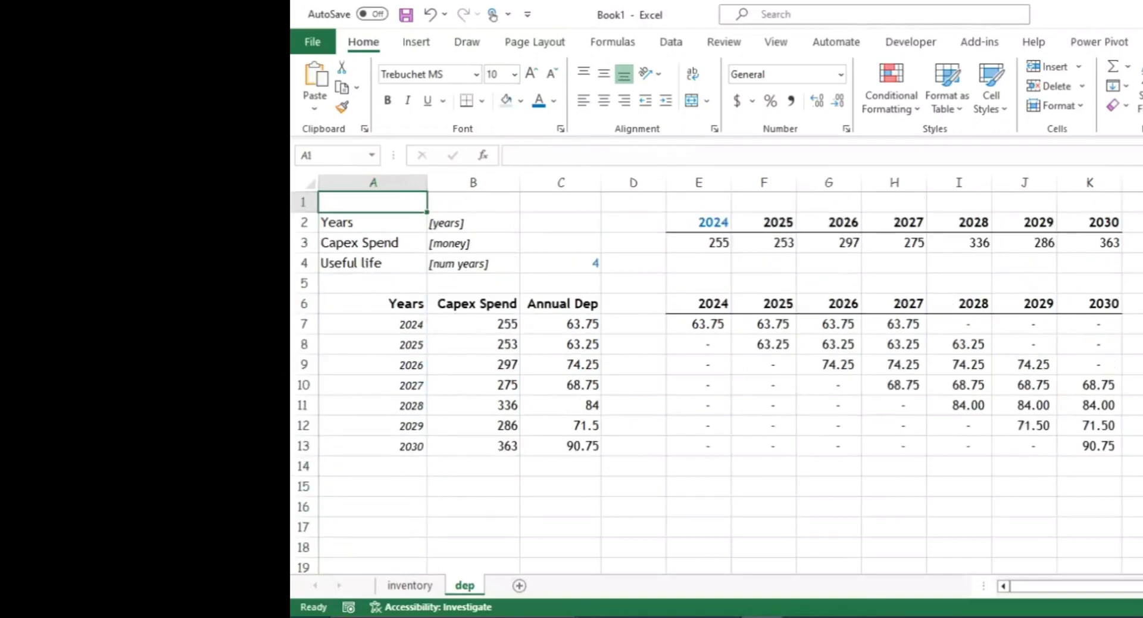
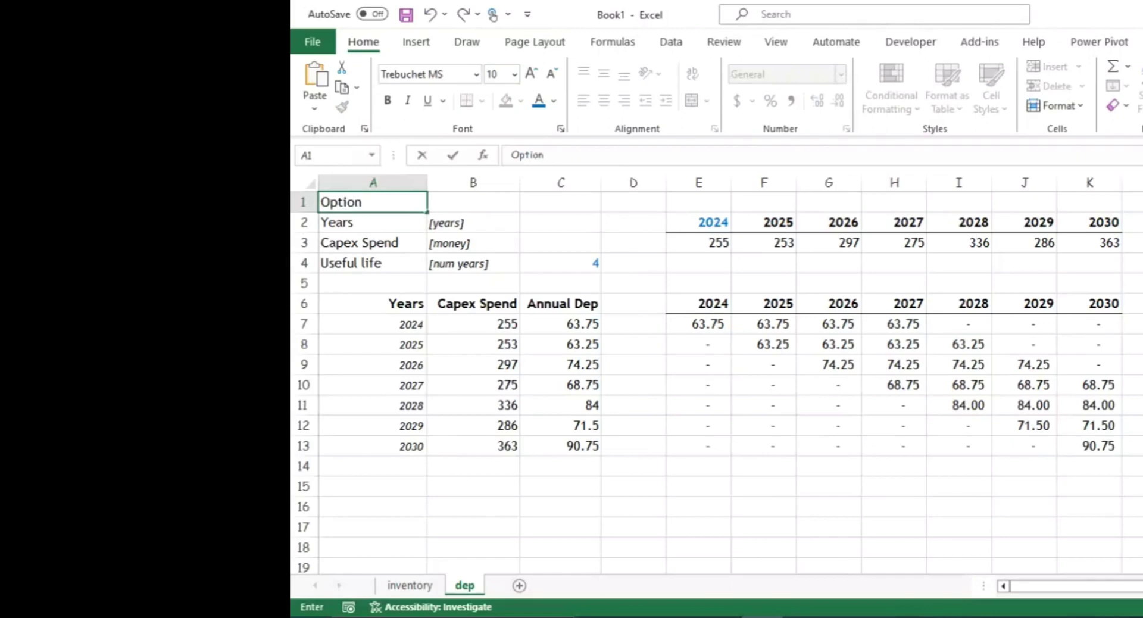
# Enter the Option 1 title in A1 and insert a blank row above the Years row.
pyautogui.press('Return')
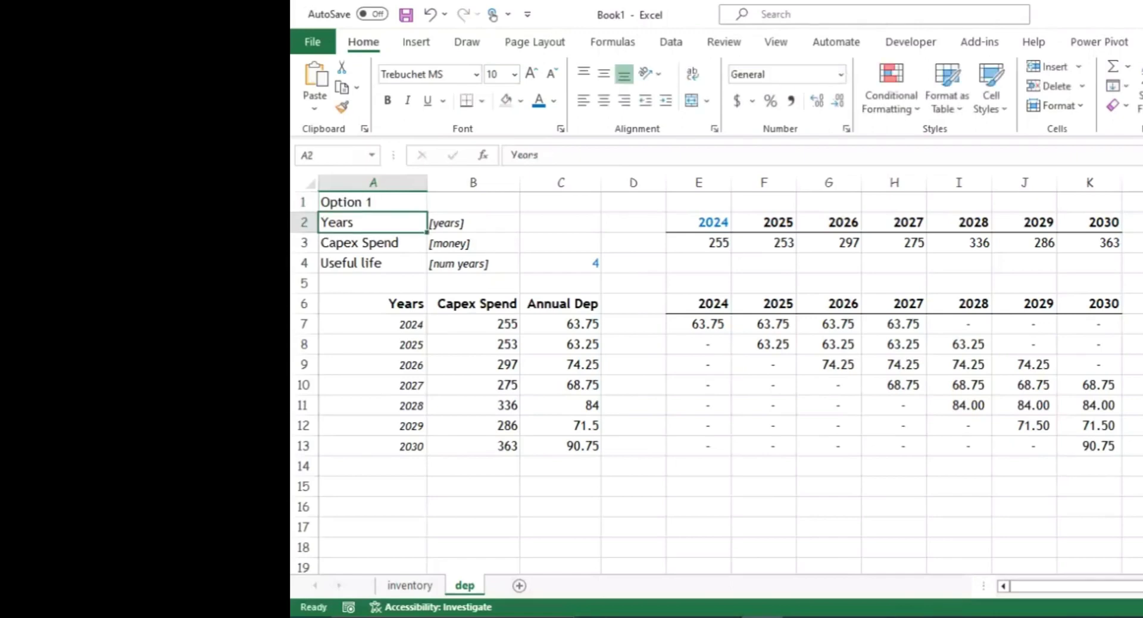
pyautogui.click(372, 202)
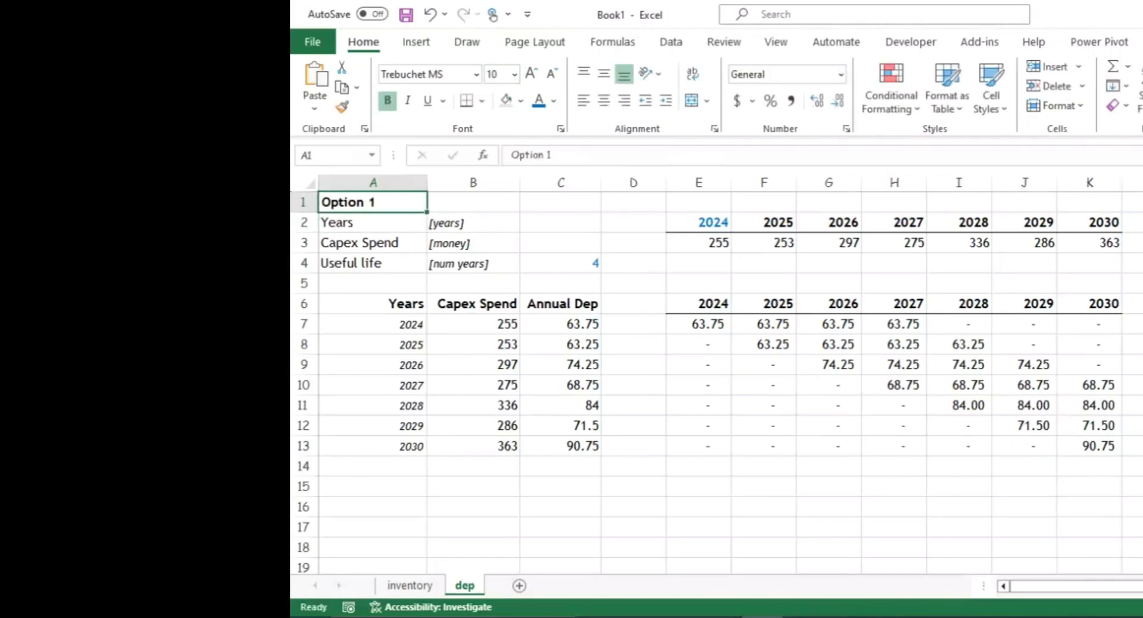
pyautogui.click(373, 222)
pyautogui.hotkey('shift', 'space')
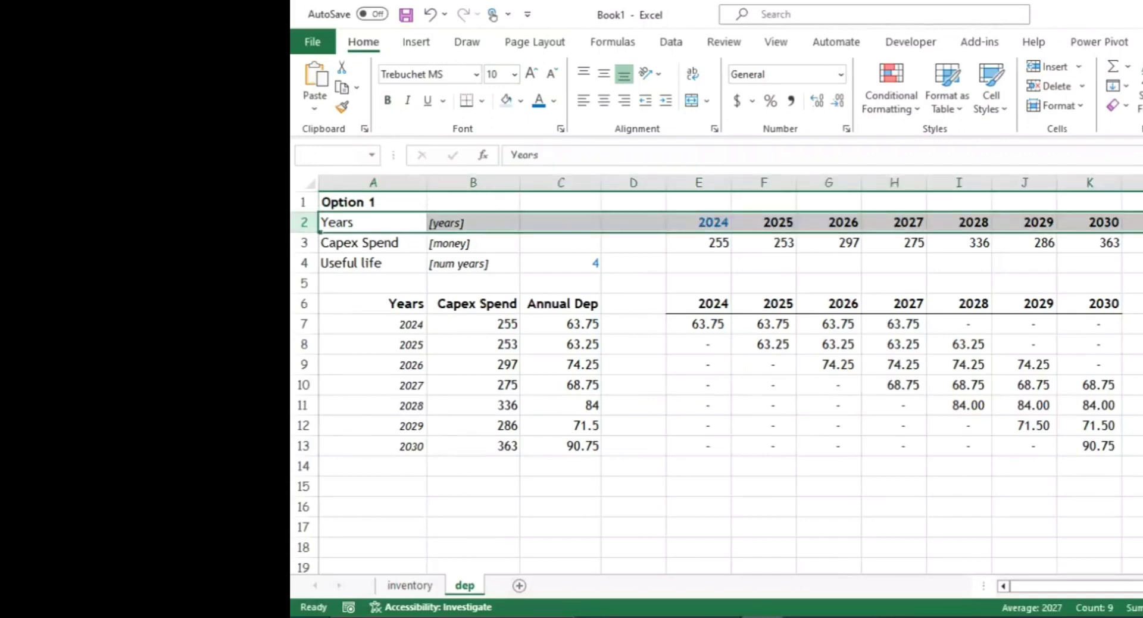
pyautogui.hotkey('ctrl', 'shift', '+')
pyautogui.moveTo(373, 202); pyautogui.dragTo(1090, 202)
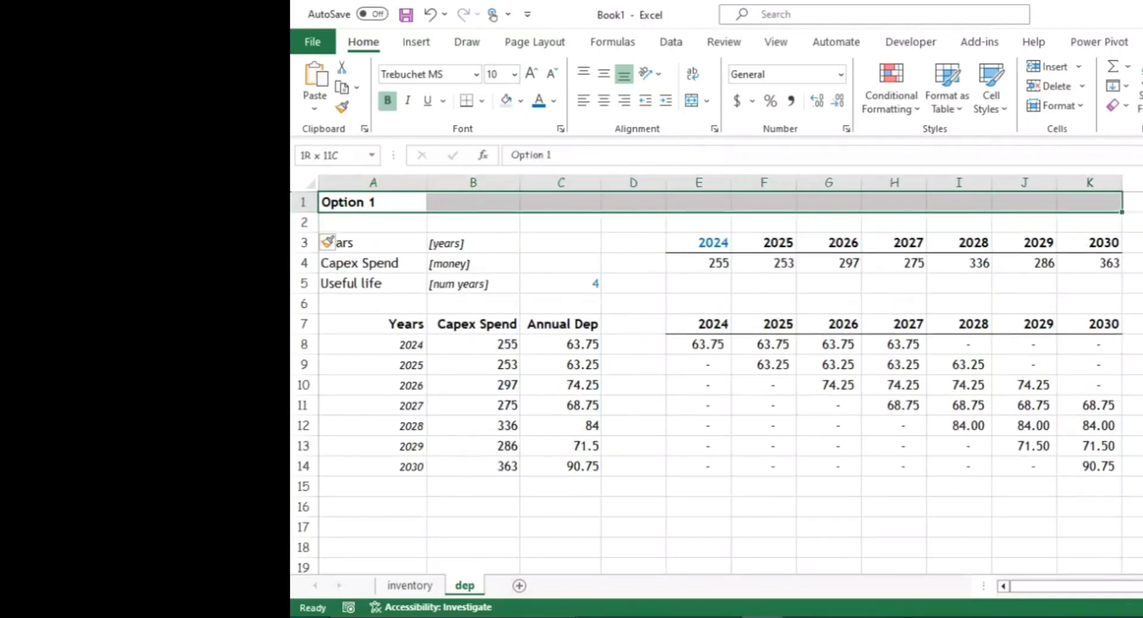
# Give A1:K1 a thick orange bottom border through More Borders.
pyautogui.click(482, 101)
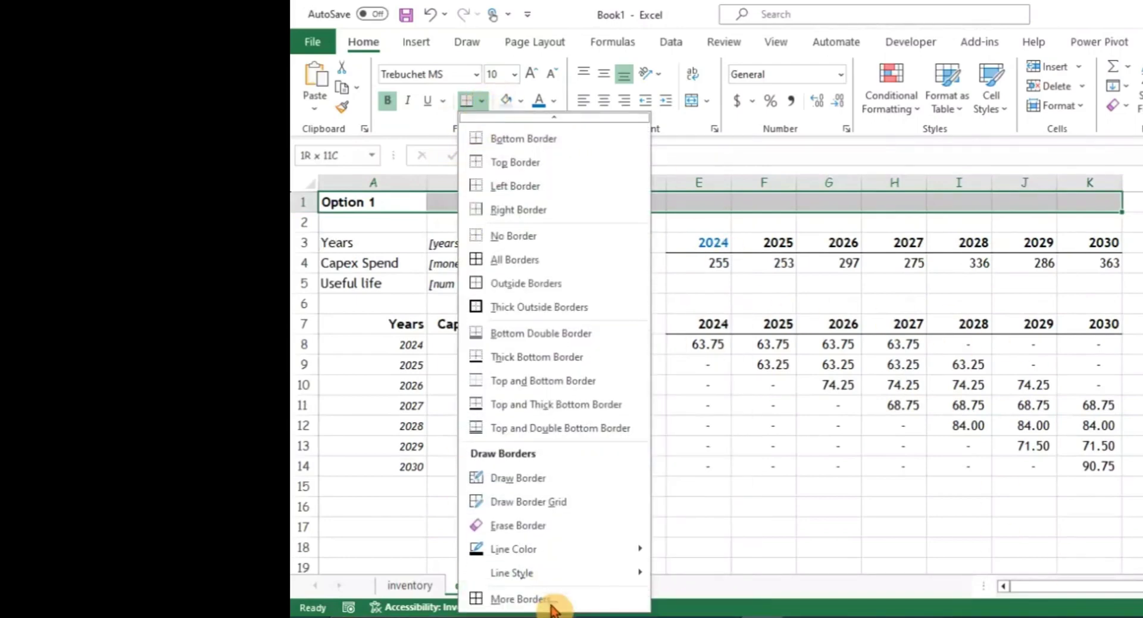
pyautogui.click(553, 603)
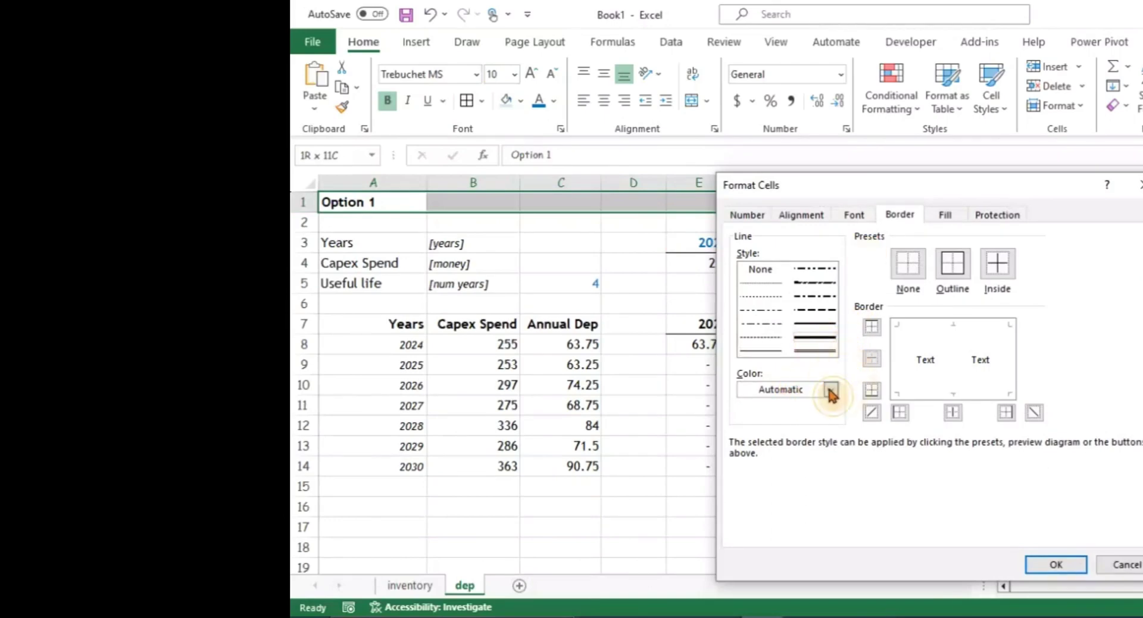
pyautogui.click(830, 390)
pyautogui.click(815, 225)
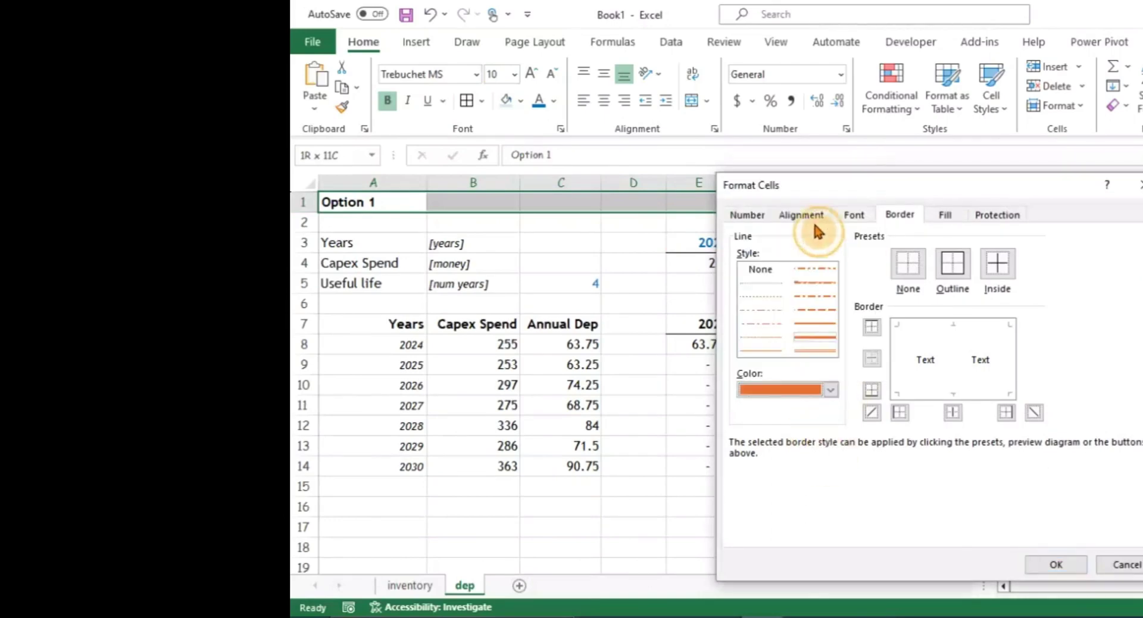
pyautogui.click(827, 338)
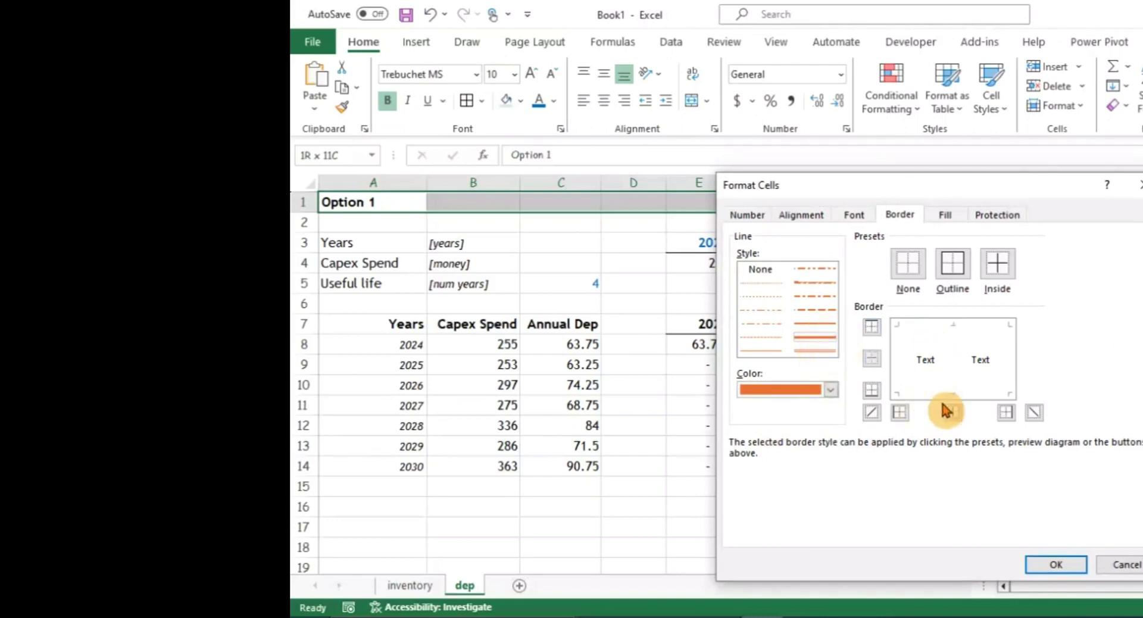
pyautogui.click(911, 394)
pyautogui.click(1043, 569)
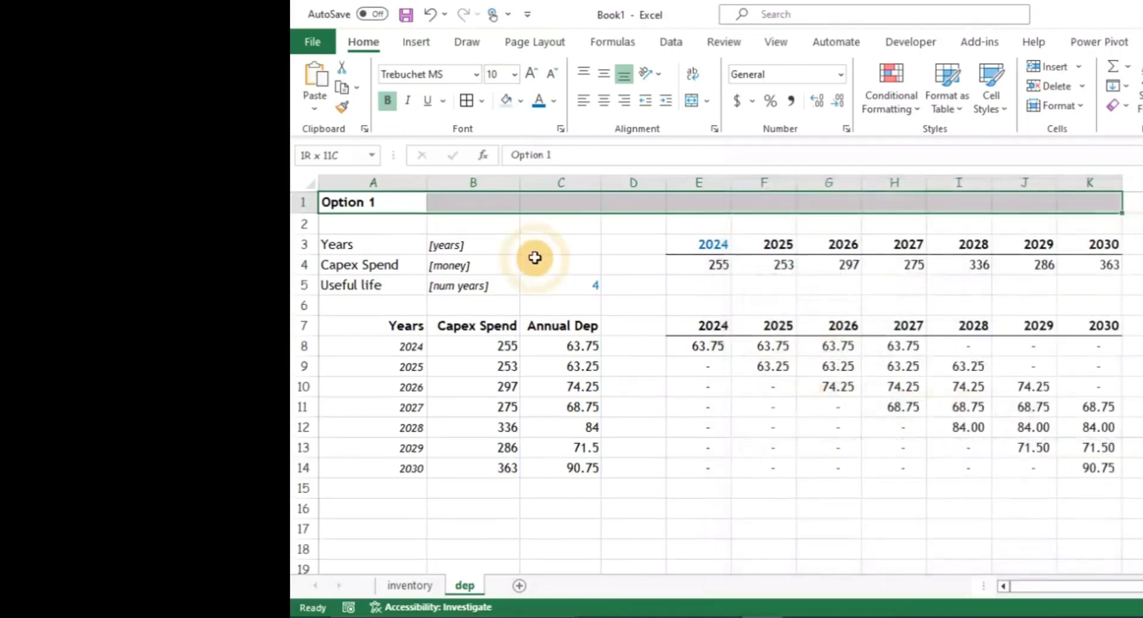
pyautogui.click(357, 200)
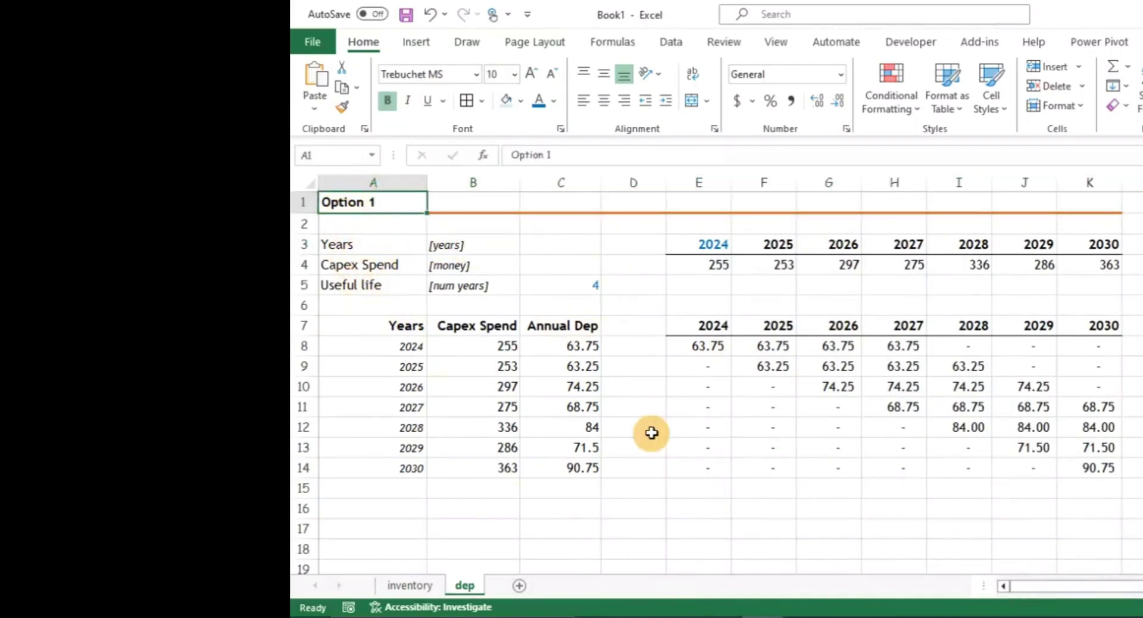
pyautogui.click(708, 507)
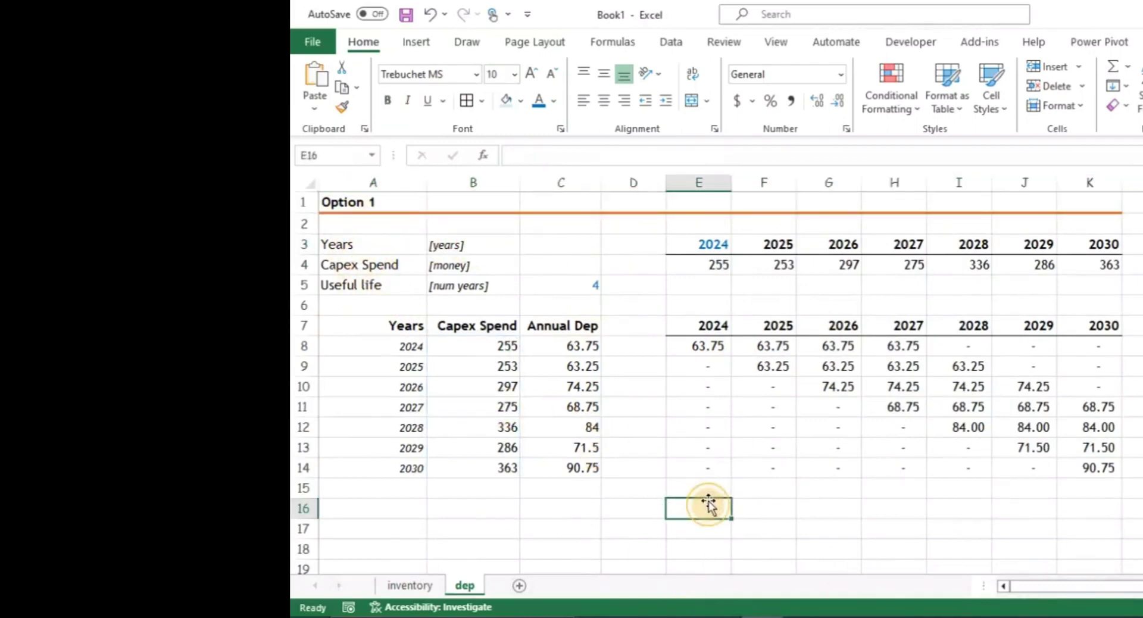
# Copy the styled title row A1:K1 and paste it into row 17.
pyautogui.click(360, 200)
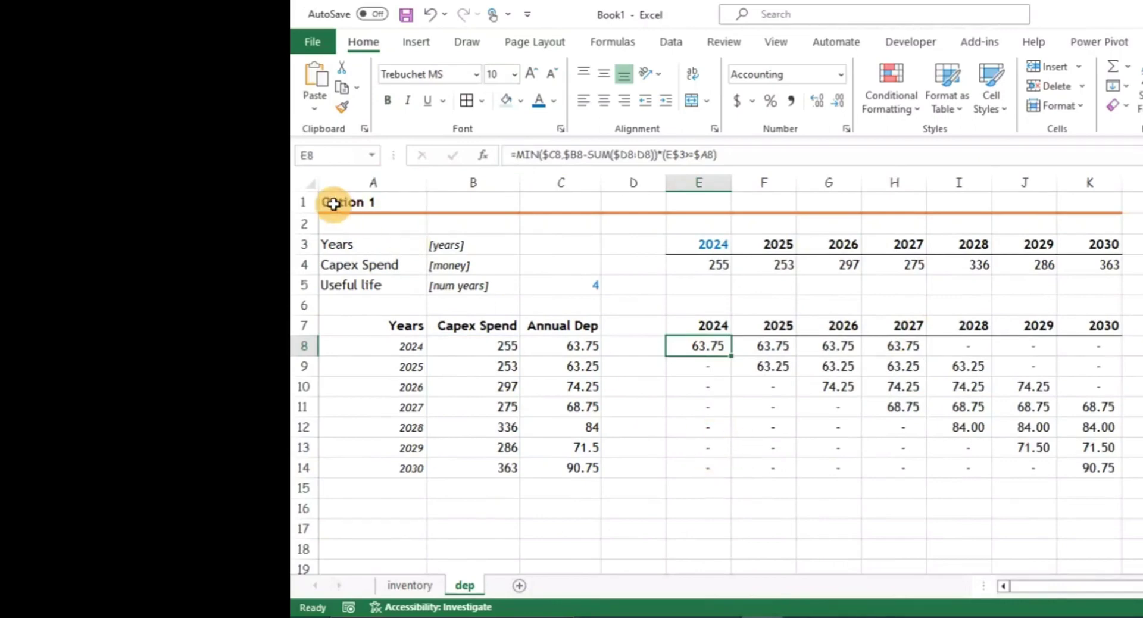
pyautogui.moveTo(331, 202); pyautogui.dragTo(1104, 205)
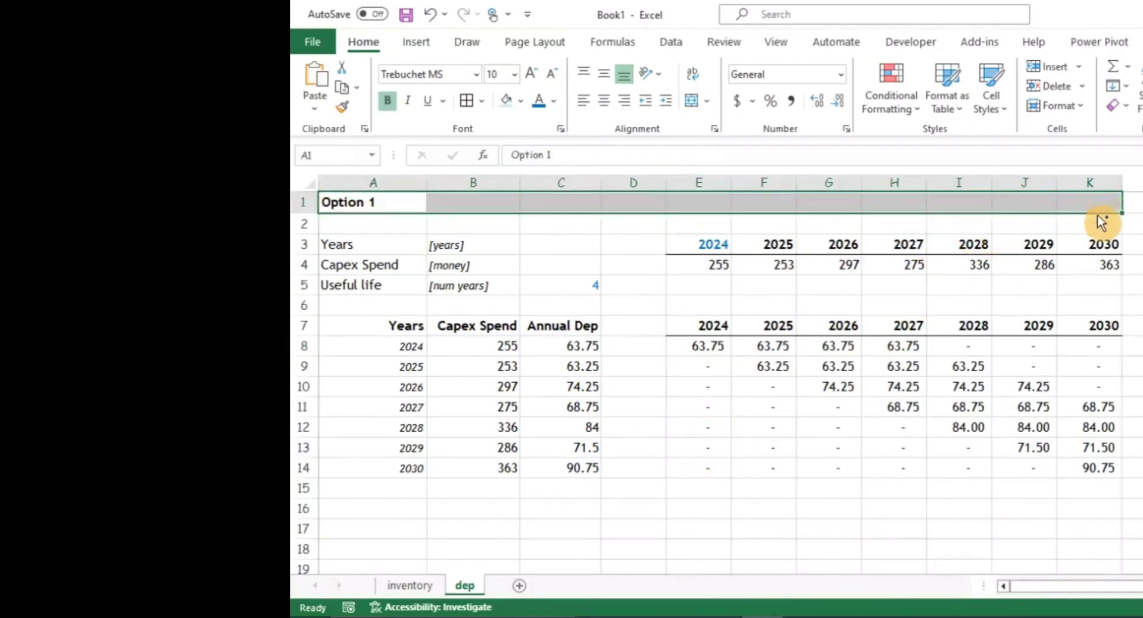
pyautogui.hotkey('ctrl', 'c')
pyautogui.scroll(-1, 560, 478)
pyautogui.scroll(-2, 536, 465)
pyautogui.click(355, 350)
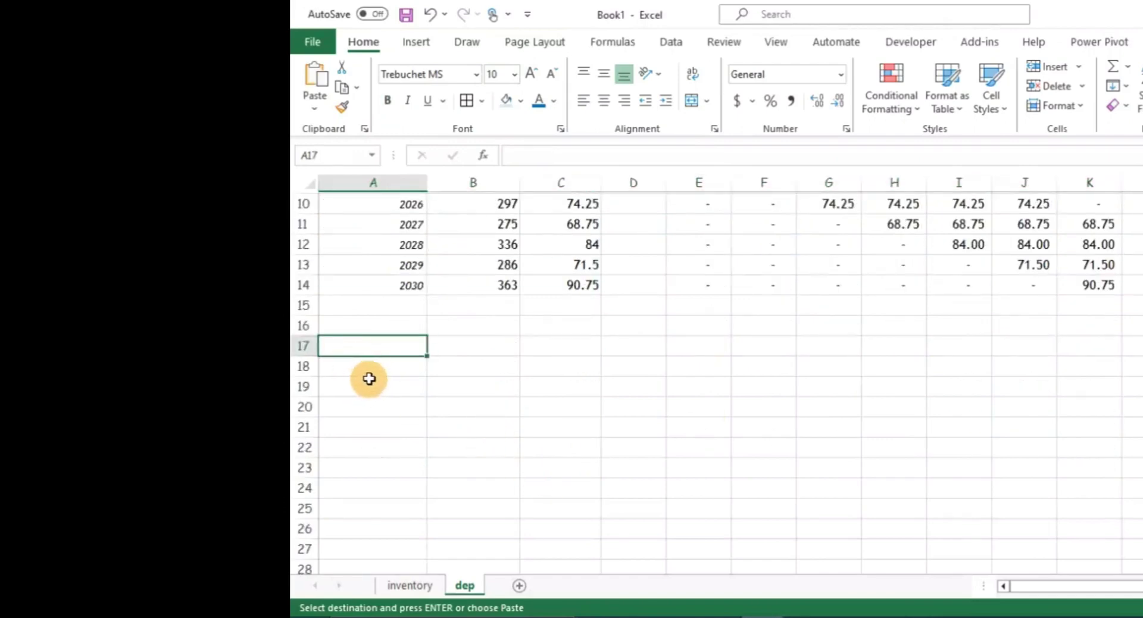
pyautogui.hotkey('ctrl', 'v')
pyautogui.click(468, 407)
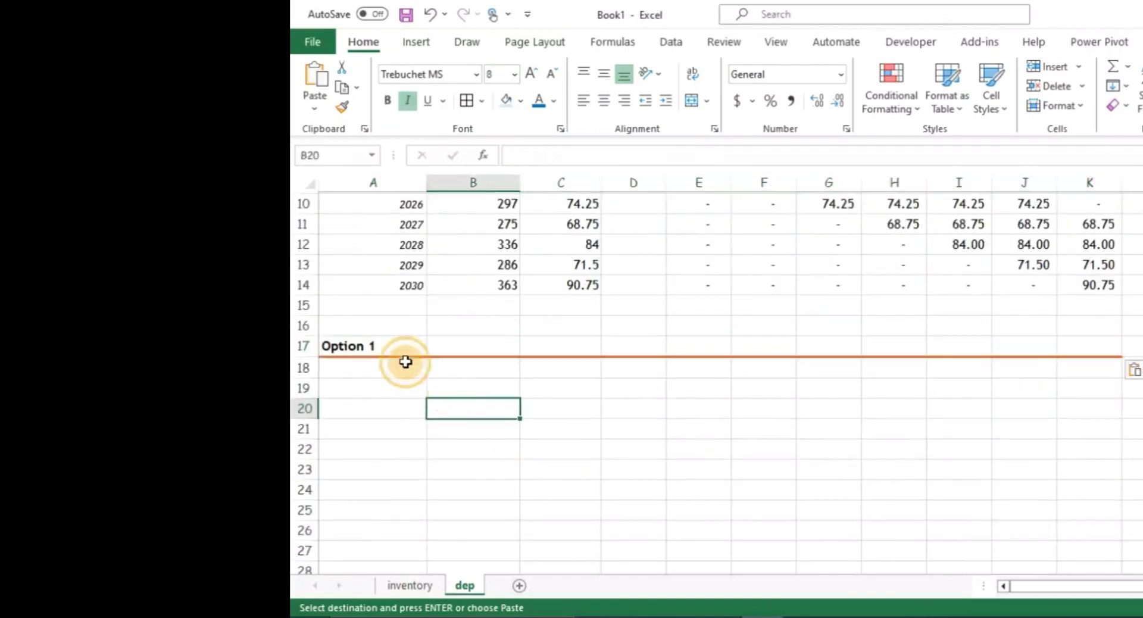
pyautogui.click(384, 346)
# Change the pasted heading in A17 to 'Option 2'.
pyautogui.click(571, 163)
pyautogui.press('BackSpace')
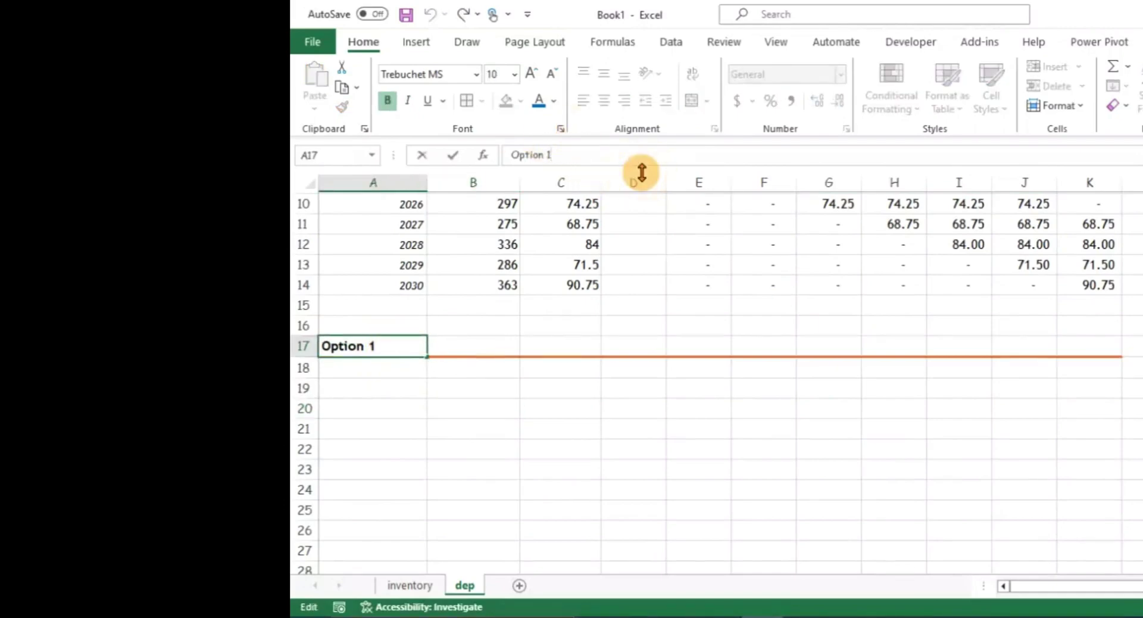
pyautogui.write('2')
pyautogui.press('Return')
pyautogui.scroll(3, 719, 441)
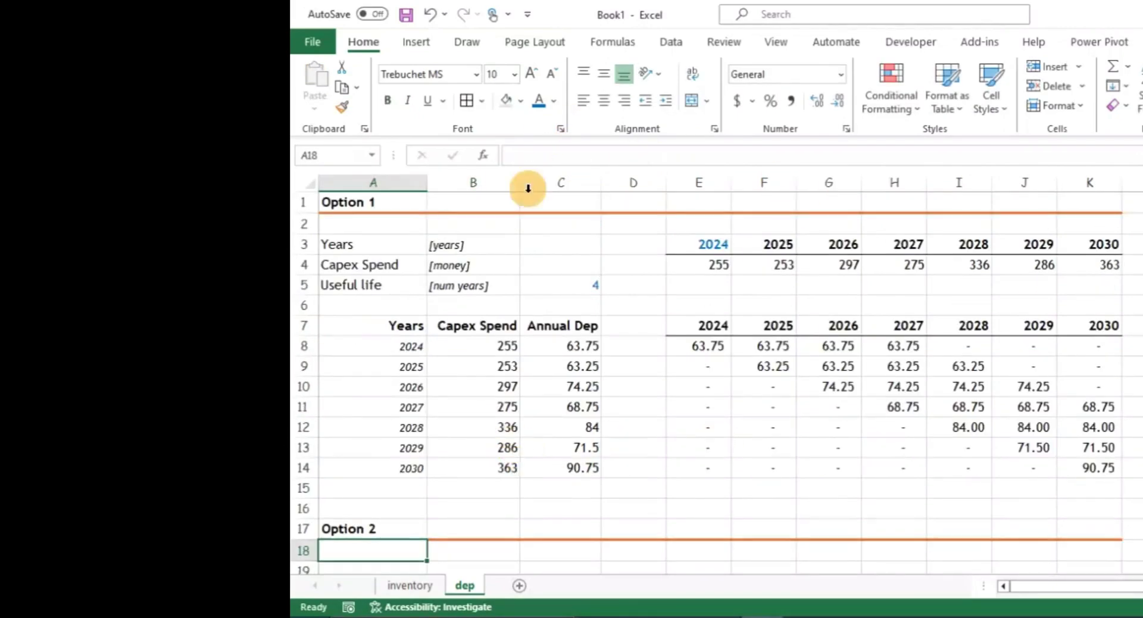
pyautogui.moveTo(339, 238); pyautogui.dragTo(1097, 280)
# Paste the copied A3:K5 input block at A19 under Option 2.
pyautogui.hotkey('ctrl', 'c')
pyautogui.scroll(-6, 366, 363)
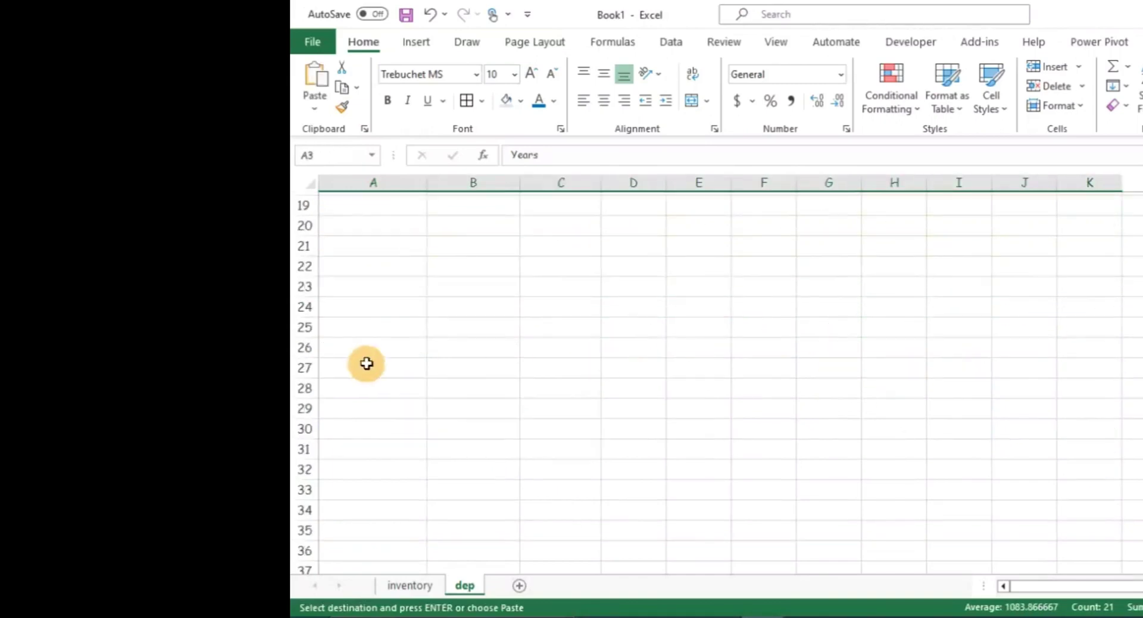
pyautogui.scroll(4, 366, 363)
pyautogui.scroll(-1, 413, 283)
pyautogui.click(401, 388)
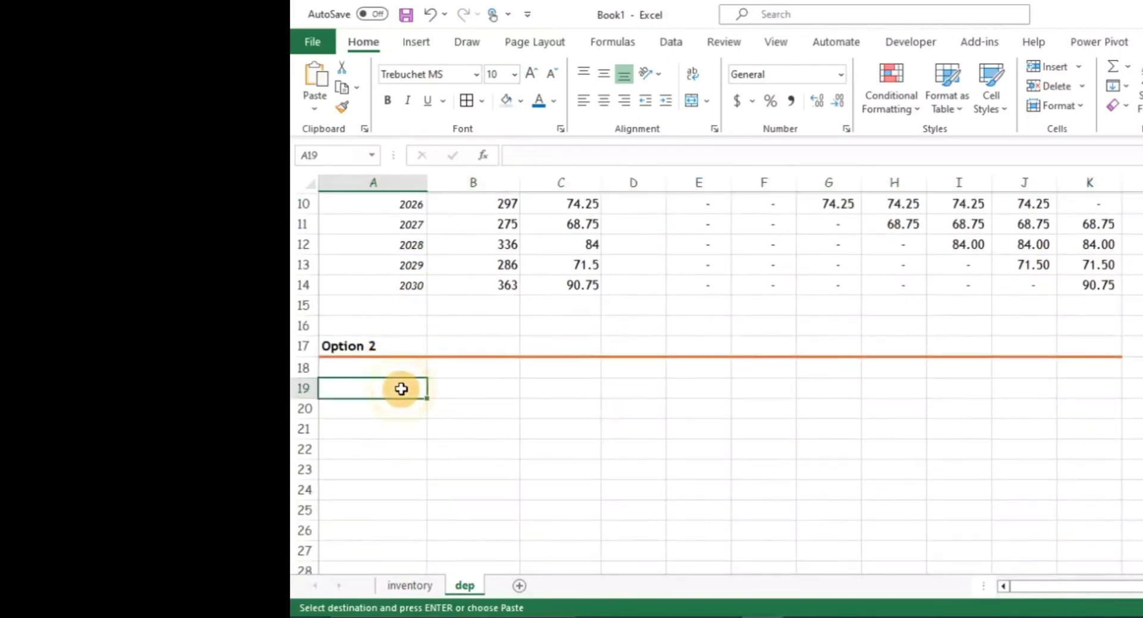
pyautogui.hotkey('ctrl', 'v')
pyautogui.click(726, 459)
pyautogui.press('Left')
pyautogui.press('Left')
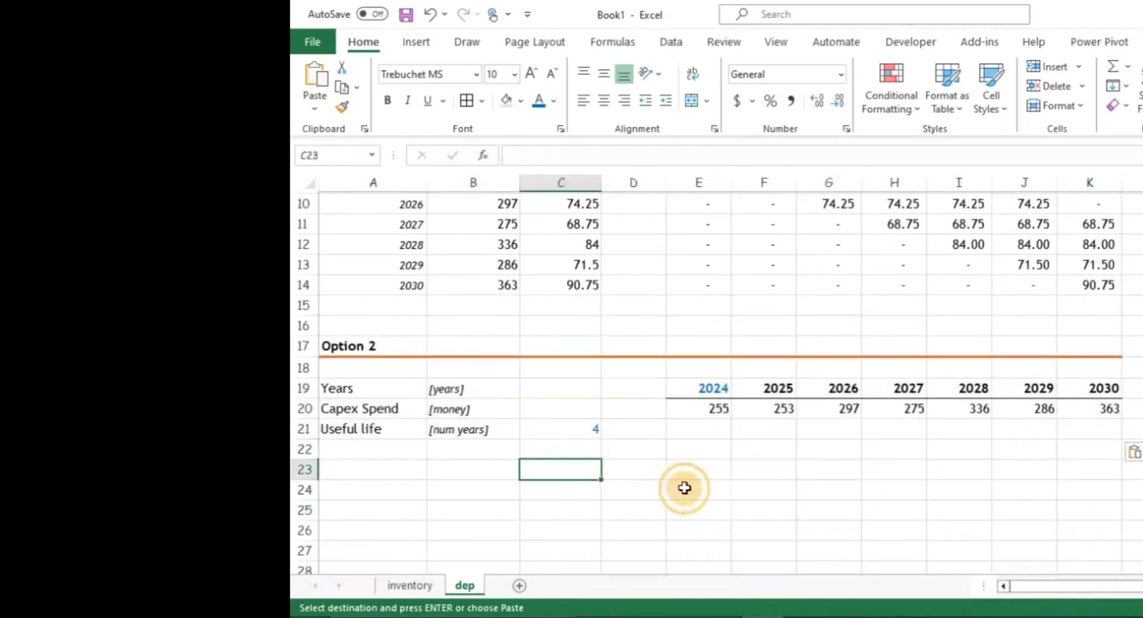
pyautogui.press('Left')
pyautogui.press('Left')
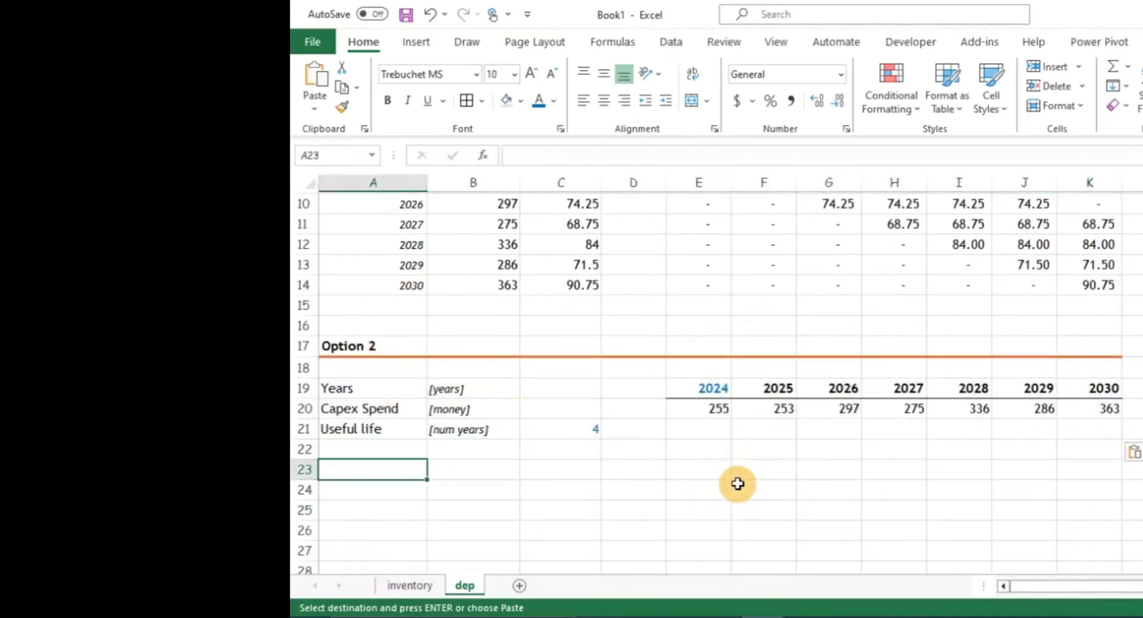
pyautogui.press('Right')
pyautogui.press('Right')
pyautogui.press('Right')
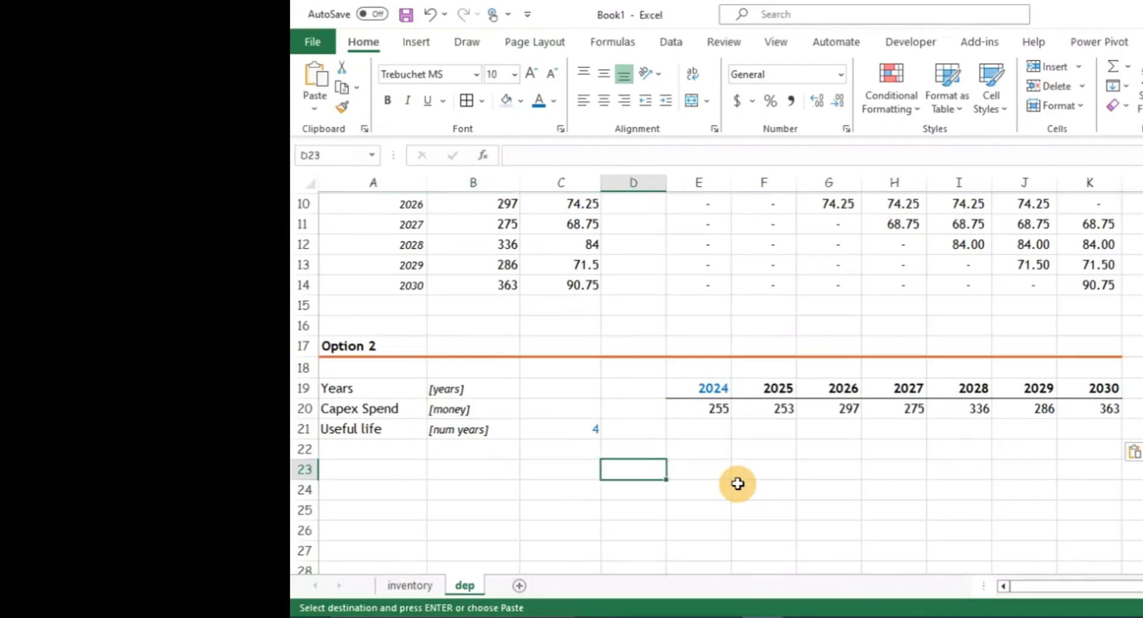
pyautogui.press('Right')
pyautogui.press('Right')
pyautogui.press('Left')
pyautogui.press('Left')
pyautogui.press('Left')
pyautogui.press('Left')
pyautogui.press('Left')
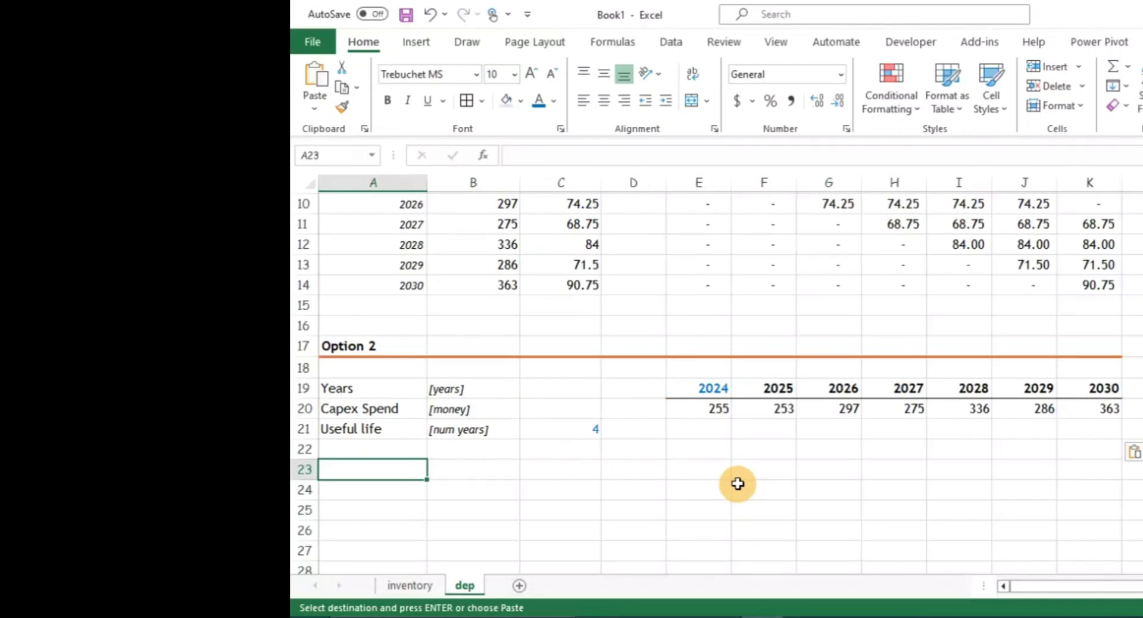
# Label row 23 'Periods' and enter =COUNT($E19:E19) in E23.
pyautogui.write('Periods')
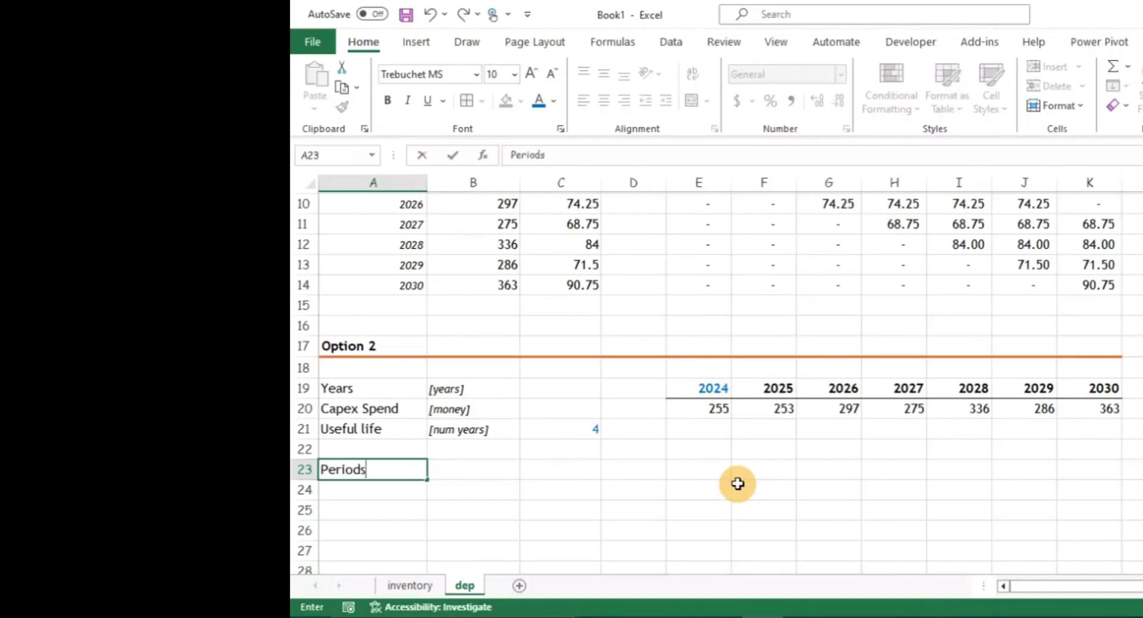
pyautogui.press('Right')
pyautogui.press('Right')
pyautogui.press('Right')
pyautogui.press('Right')
pyautogui.press('Right')
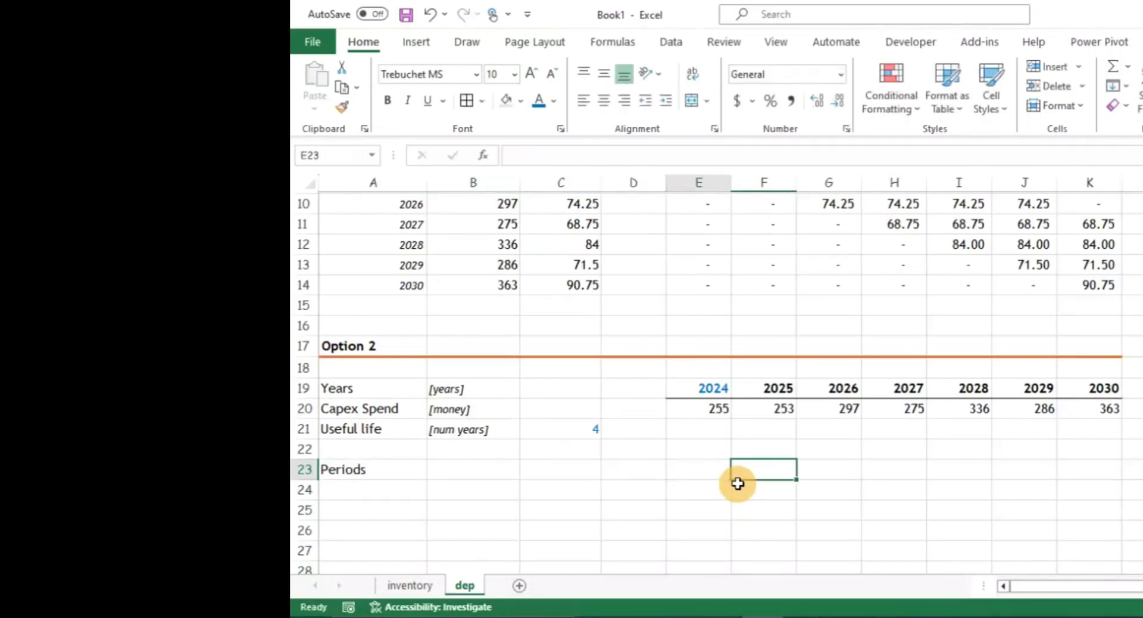
pyautogui.press('Left')
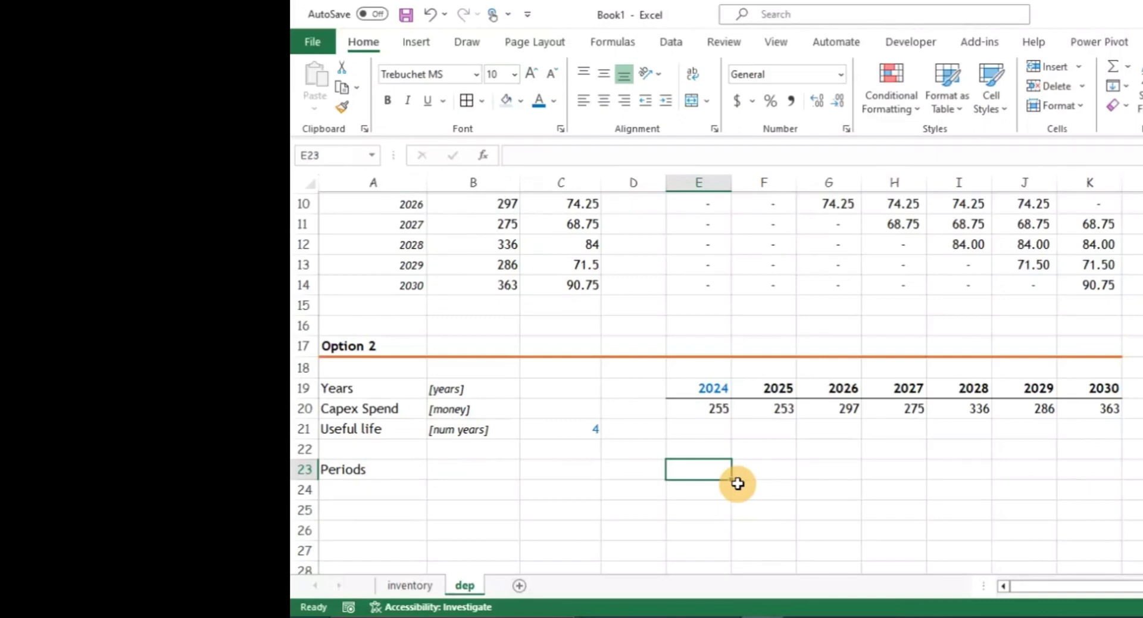
pyautogui.write('1')
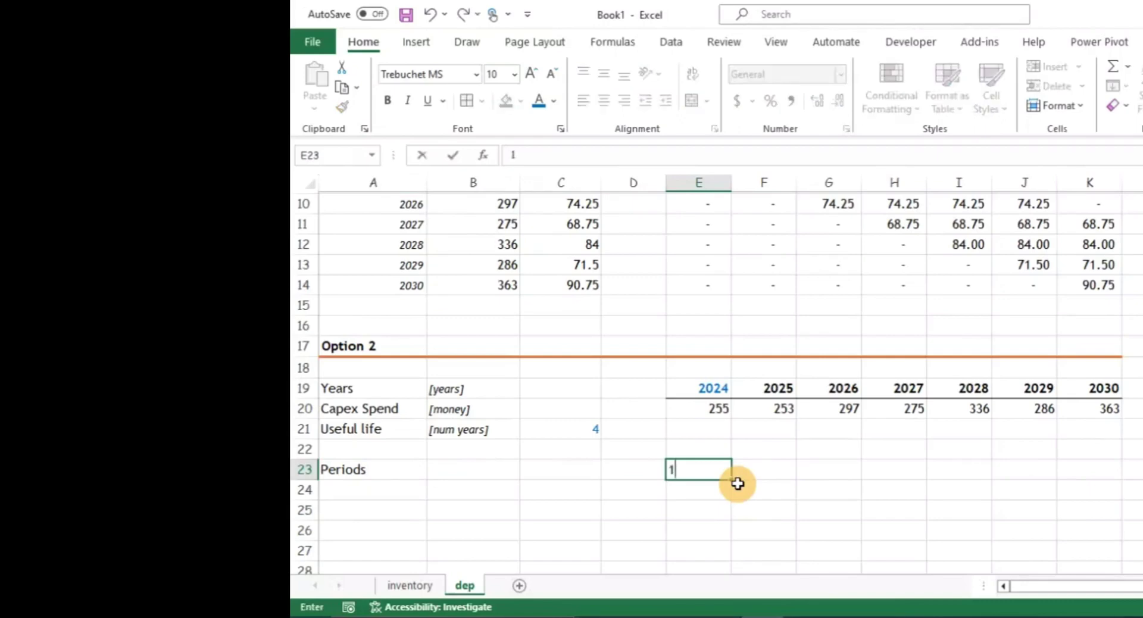
pyautogui.press('Right')
pyautogui.press('Left')
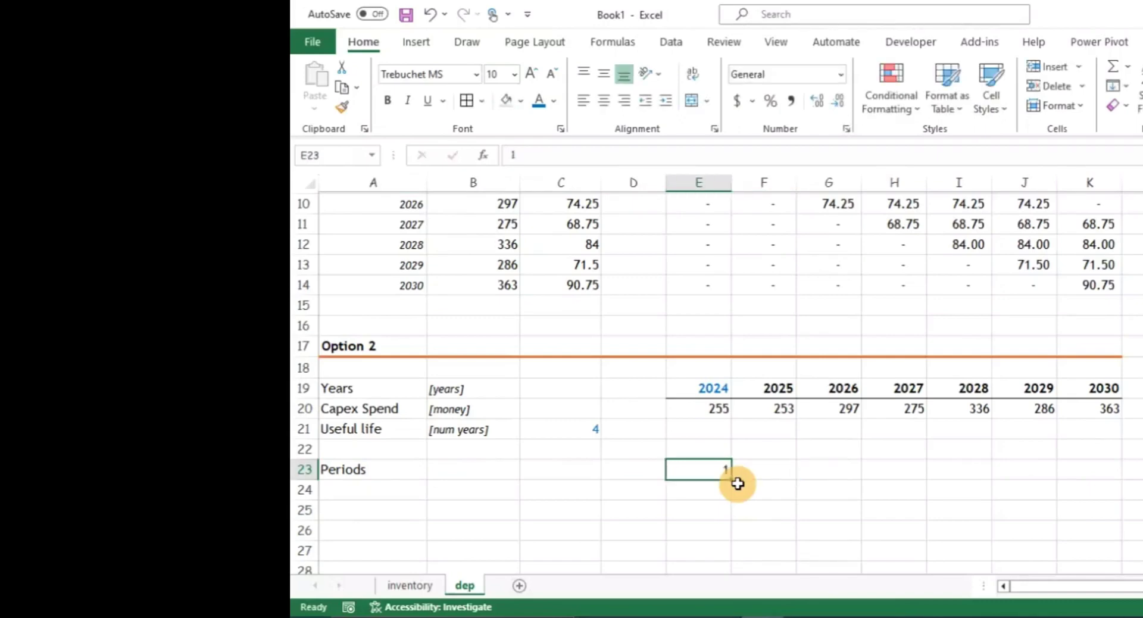
pyautogui.write('=count')
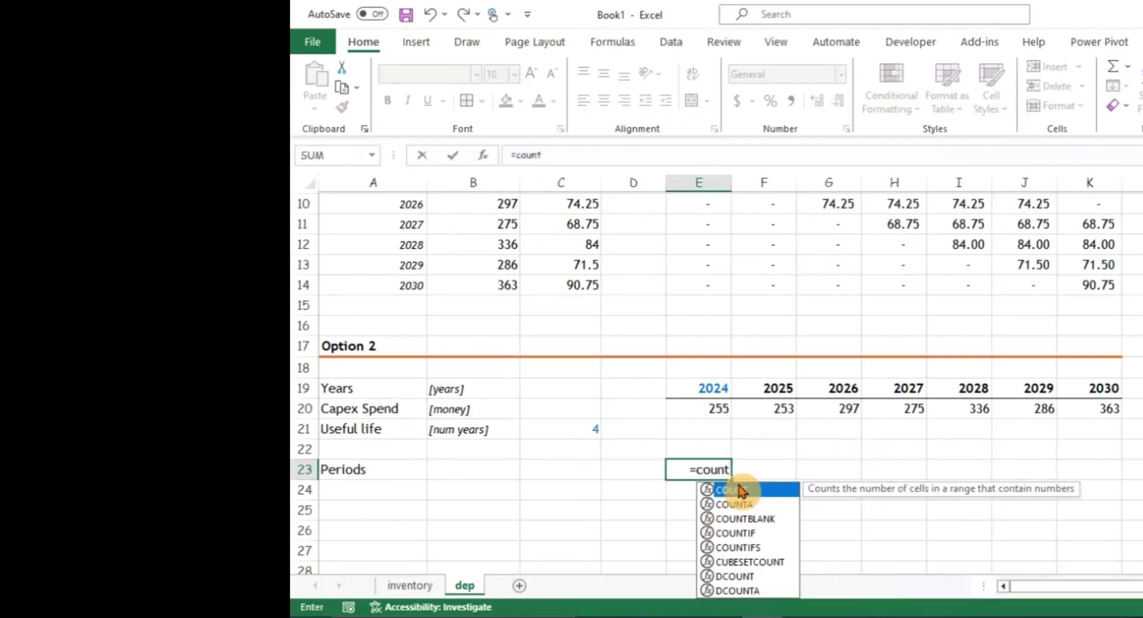
pyautogui.write('(')
pyautogui.press('Up')
pyautogui.press('Up')
pyautogui.press('Up')
pyautogui.press('Up')
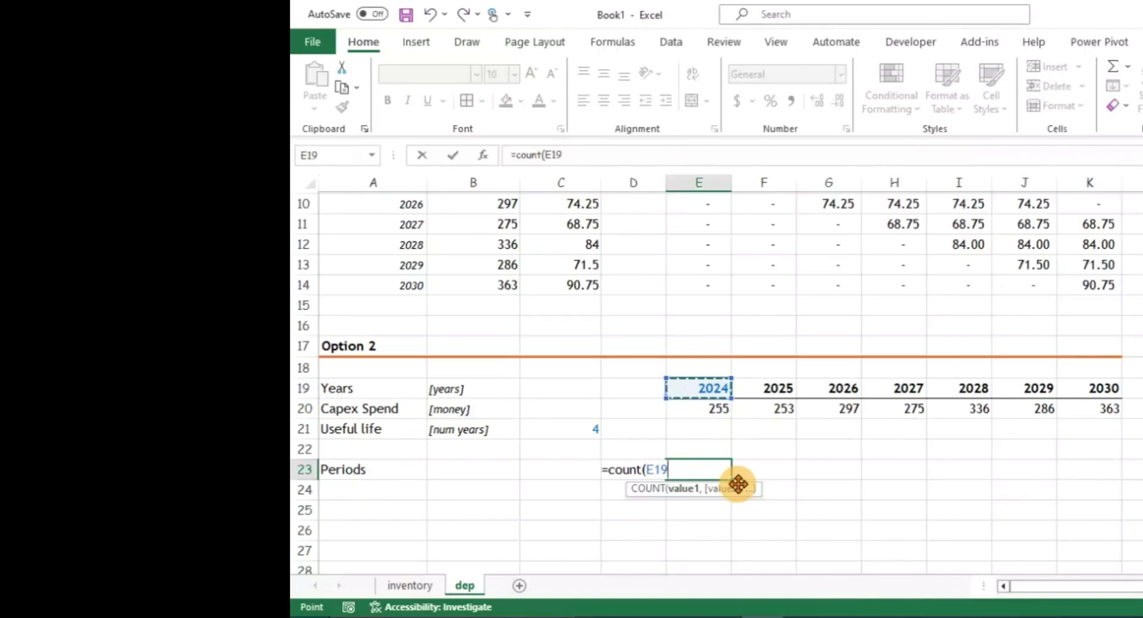
pyautogui.press('F8')
pyautogui.write(')')
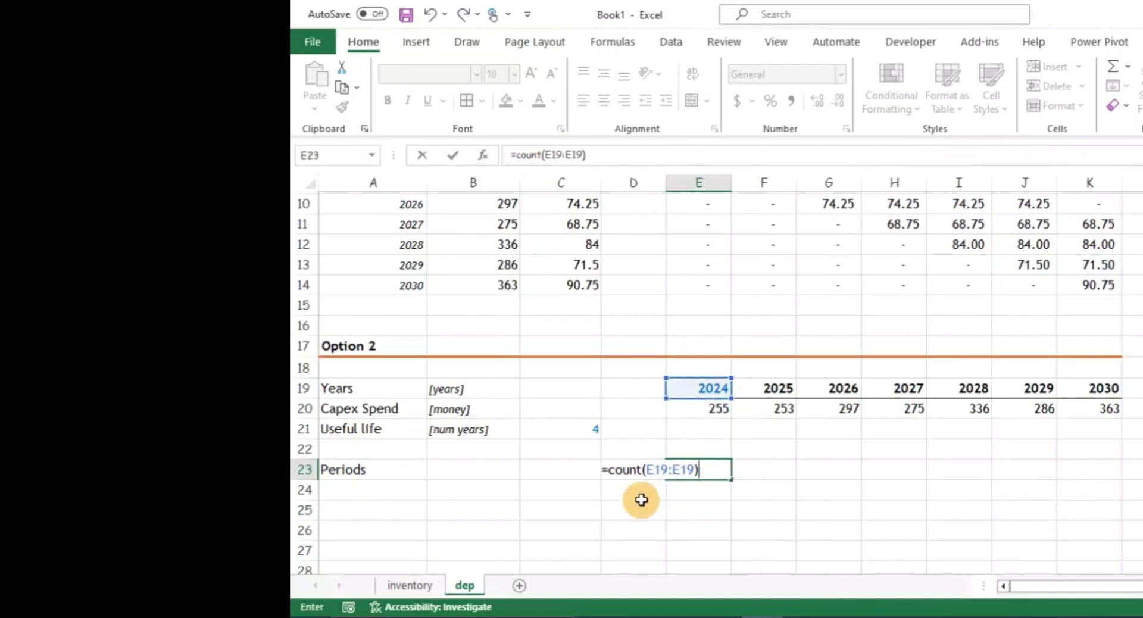
pyautogui.click(546, 156)
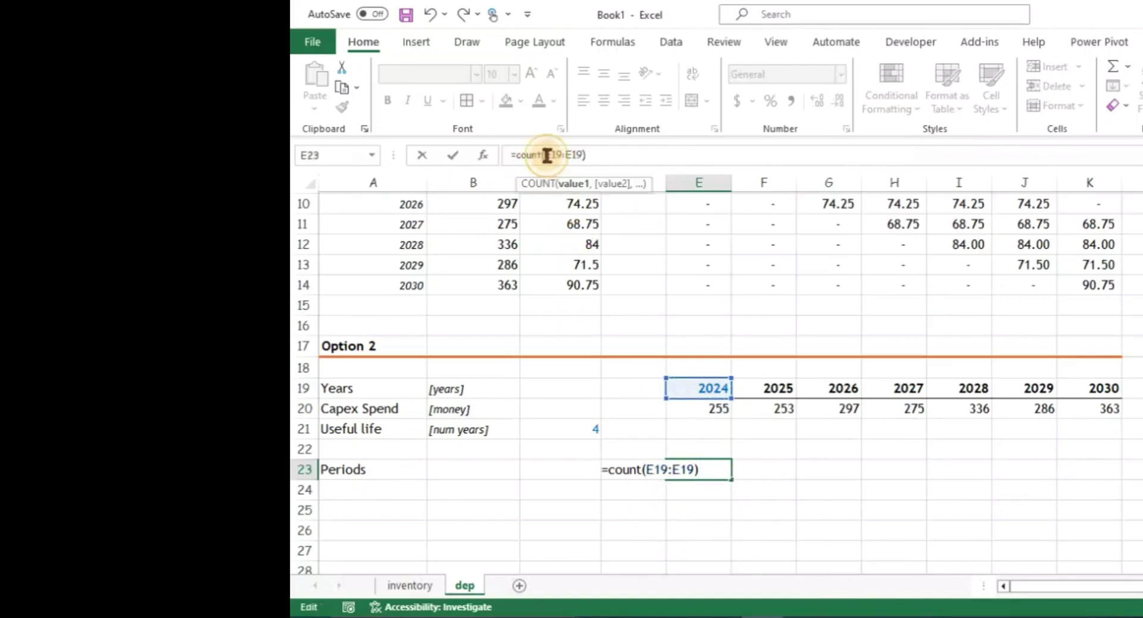
pyautogui.write('$')
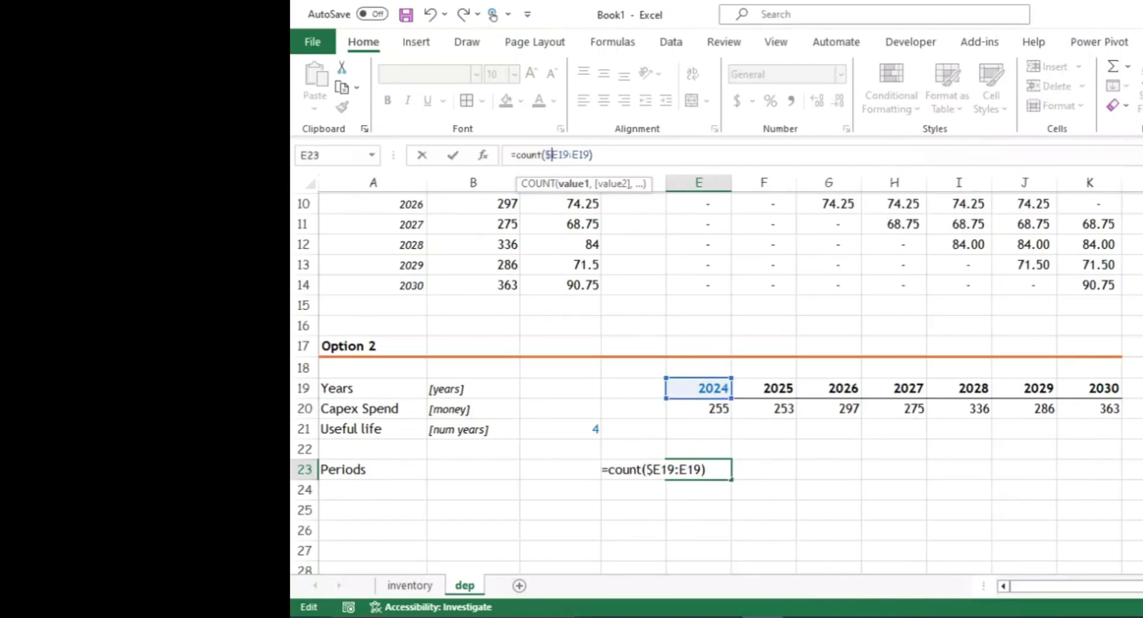
pyautogui.press('Return')
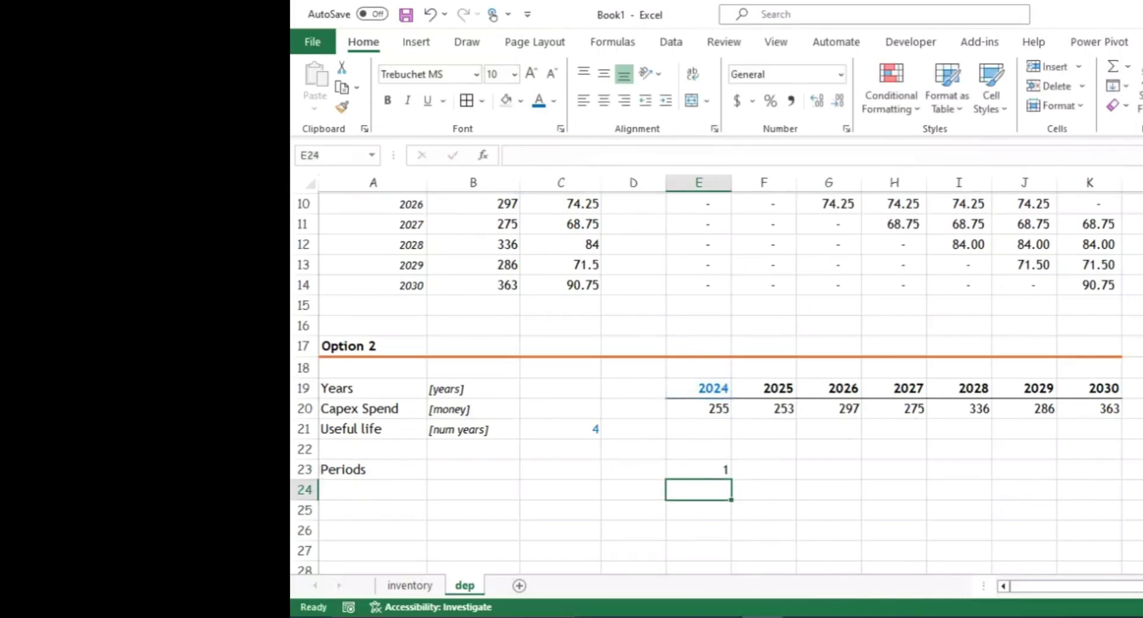
# Fill the COUNT formula from E23 across to K23, giving periods 1 to 7.
pyautogui.press('Up')
pyautogui.hotkey('shift', 'Right')
pyautogui.hotkey('shift', 'Right')
pyautogui.hotkey('shift', 'Right')
pyautogui.hotkey('shift', 'Right')
pyautogui.hotkey('shift', 'Right')
pyautogui.hotkey('shift', 'Right')
pyautogui.hotkey('shift', 'Right')
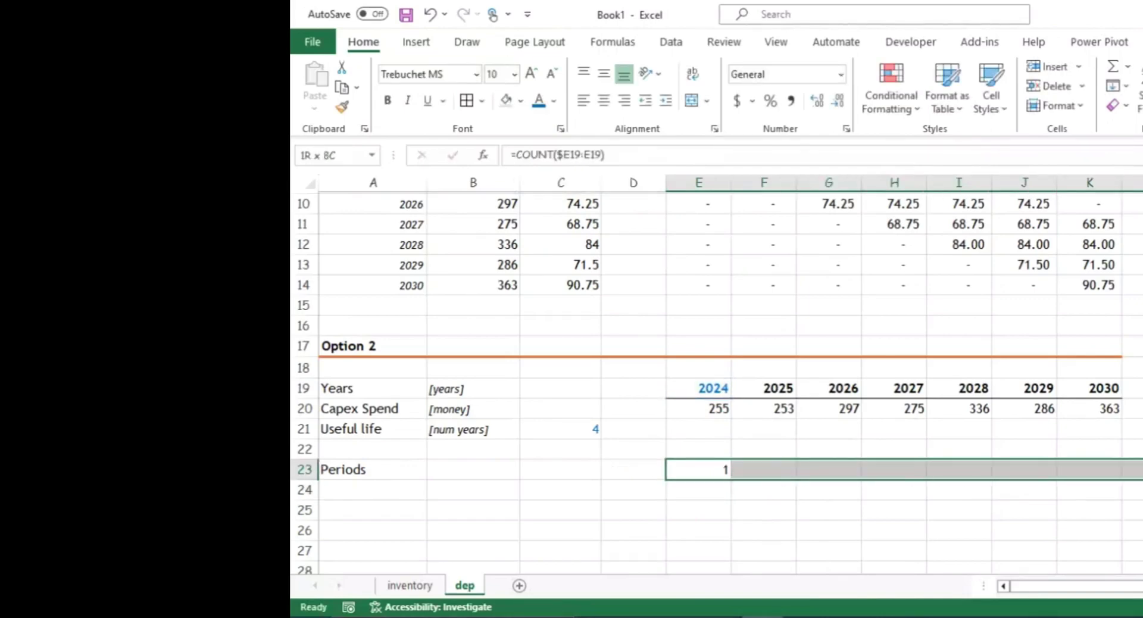
pyautogui.hotkey('shift', 'Left')
pyautogui.hotkey('ctrl', 'r')
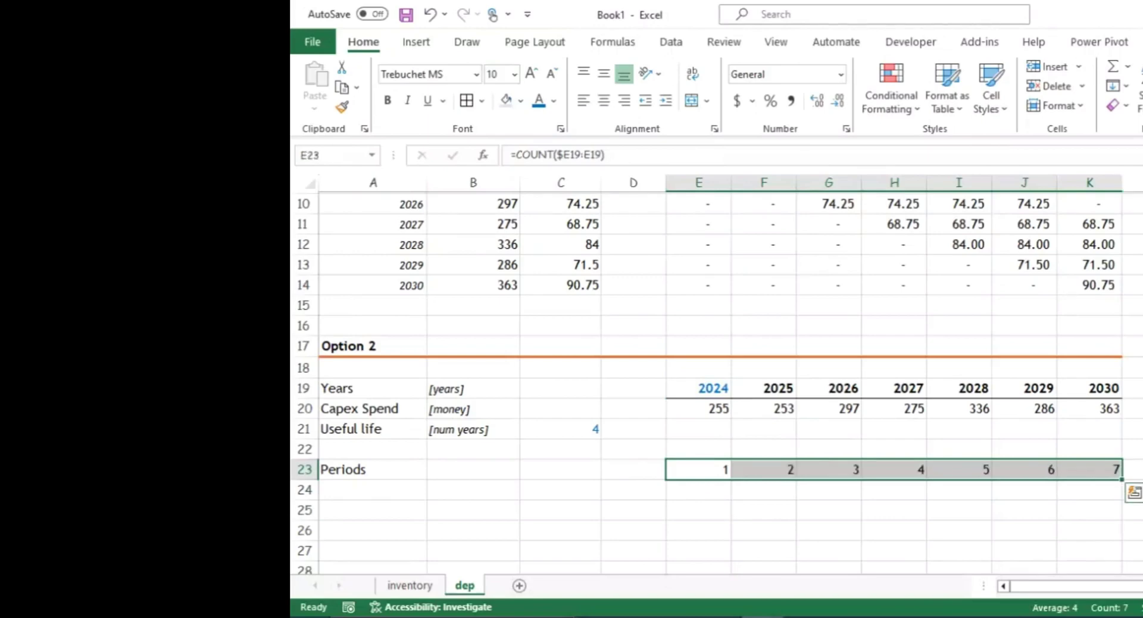
pyautogui.click(373, 469)
pyautogui.click(372, 510)
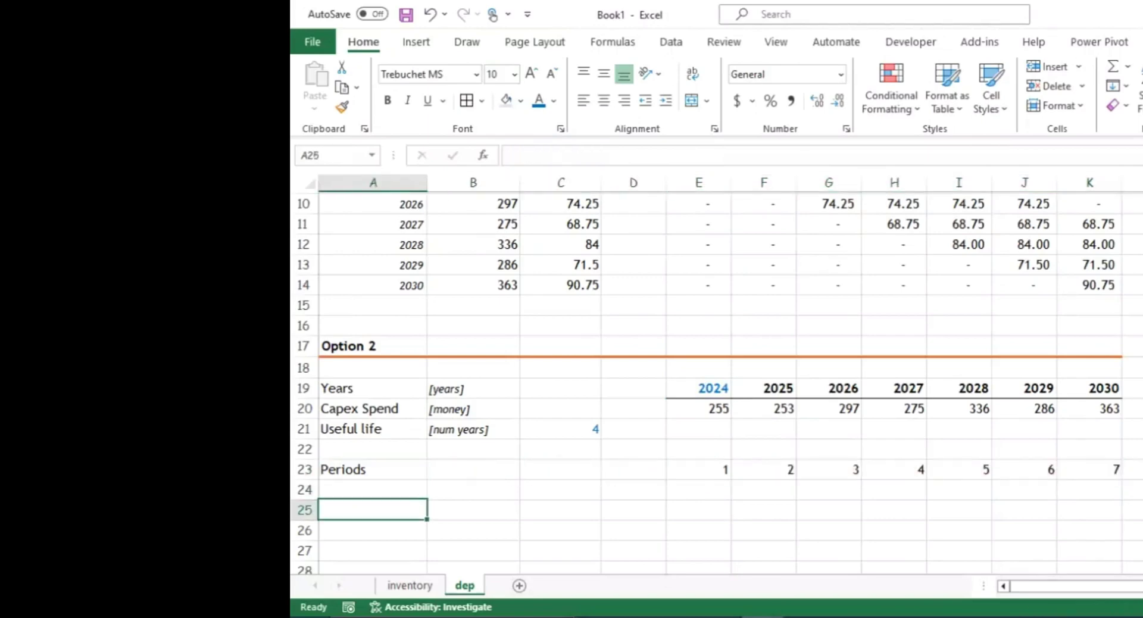
pyautogui.click(373, 489)
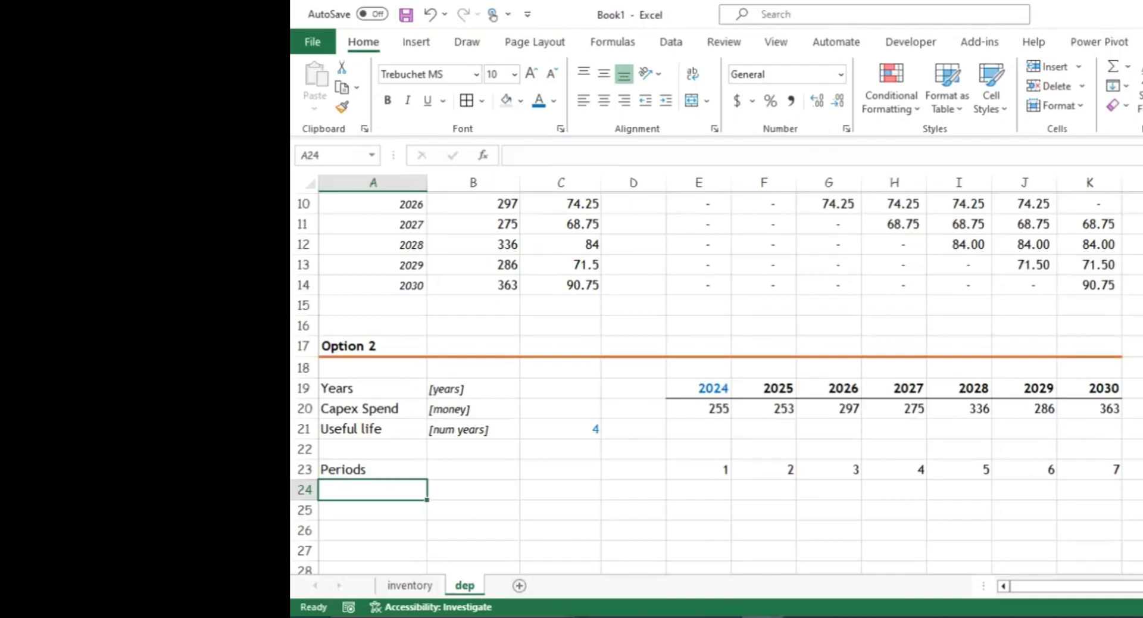
# Enter 'Useful life' in A24, checking the useful life input of 4.
pyautogui.write('Dep')
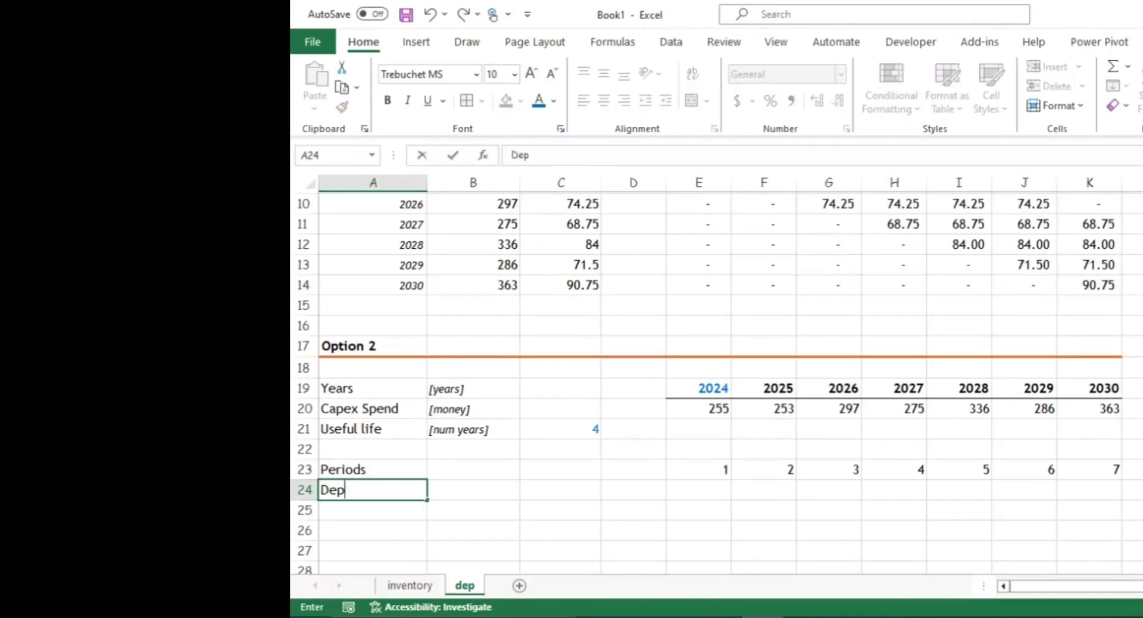
pyautogui.press('BackSpace')
pyautogui.press('BackSpace')
pyautogui.press('BackSpace')
pyautogui.write('Useful life')
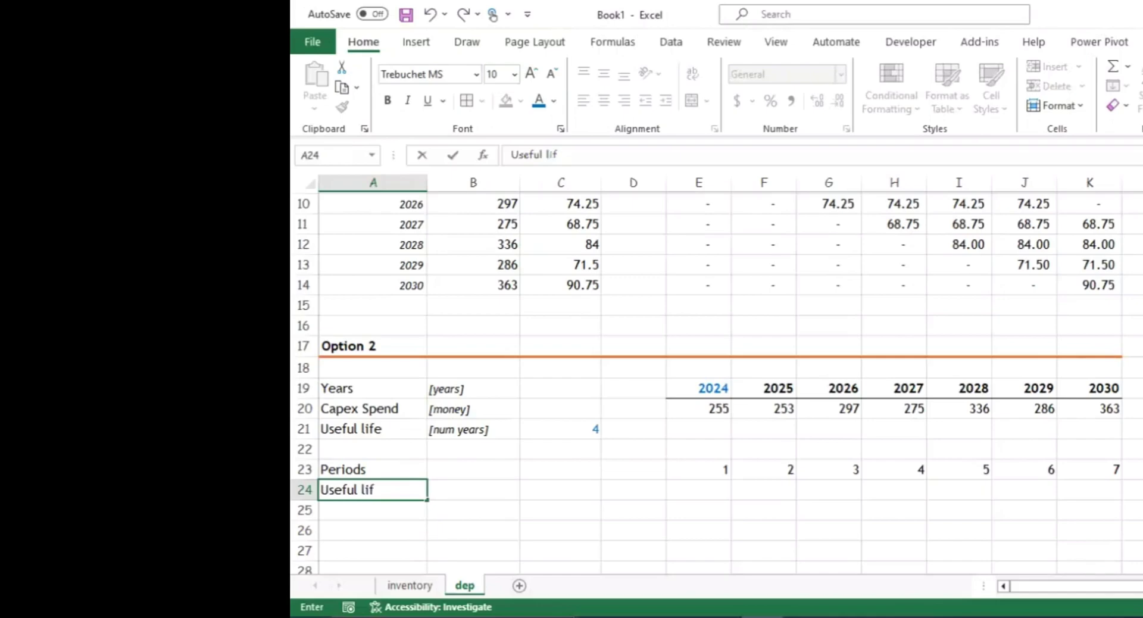
pyautogui.press('Return')
pyautogui.press('Up')
pyautogui.press('Up')
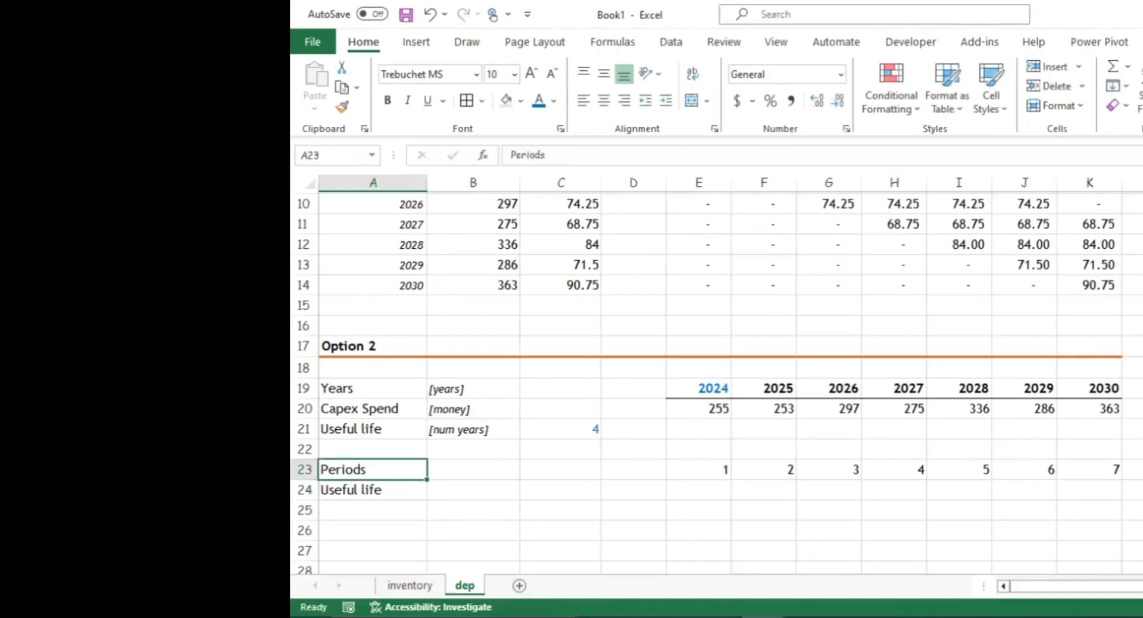
pyautogui.press('Right')
pyautogui.press('Right')
pyautogui.press('Right')
pyautogui.press('Right')
pyautogui.press('Down')
pyautogui.press('Down')
pyautogui.press('Up')
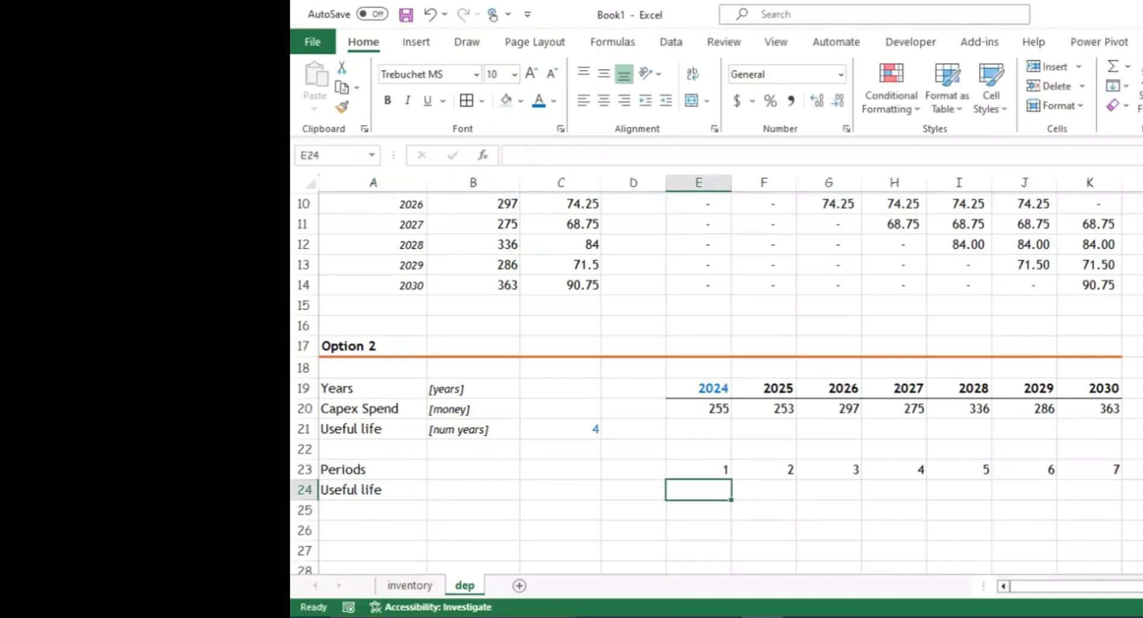
pyautogui.press('Up')
pyautogui.press('Up')
pyautogui.press('Left')
pyautogui.press('Left')
pyautogui.press('Up')
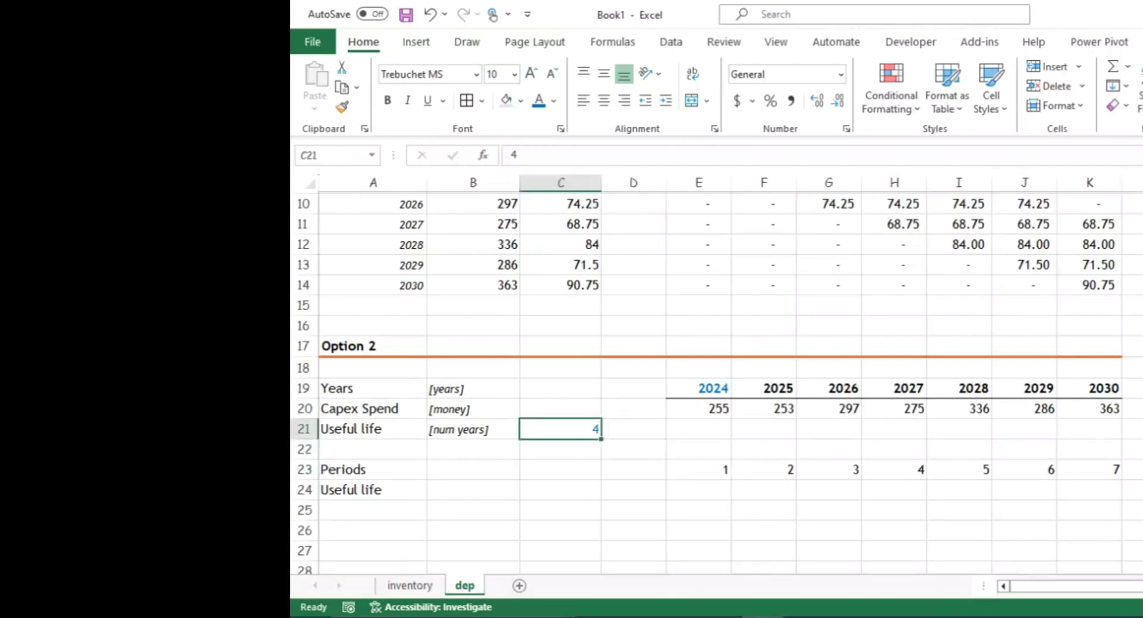
pyautogui.press('Down')
pyautogui.press('Down')
pyautogui.press('Down')
pyautogui.press('Right')
pyautogui.press('Right')
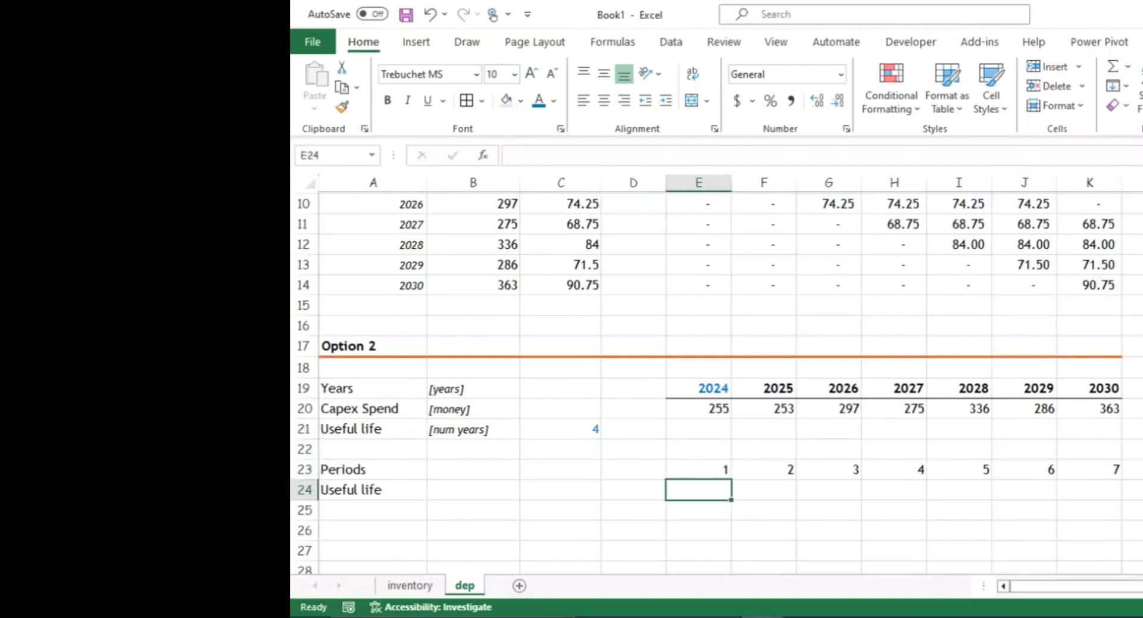
pyautogui.press('Right')
pyautogui.press('Right')
pyautogui.press('Right')
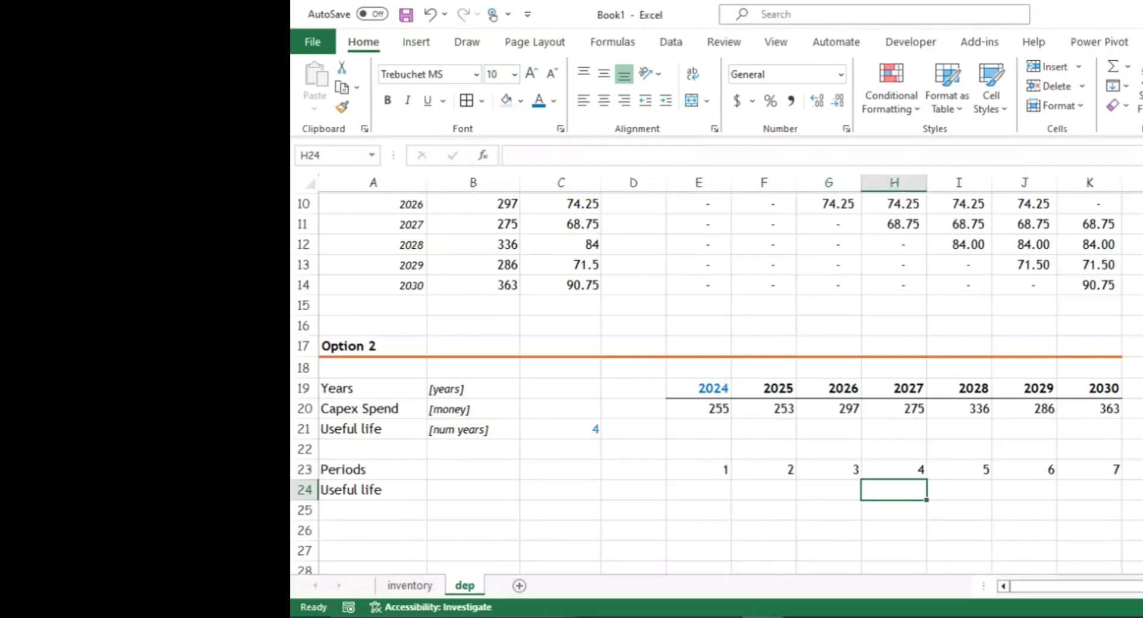
# Start the E24 formula with the condition =IF(E23<=$C$21,.
pyautogui.press('Right')
pyautogui.press('Right')
pyautogui.press('Right')
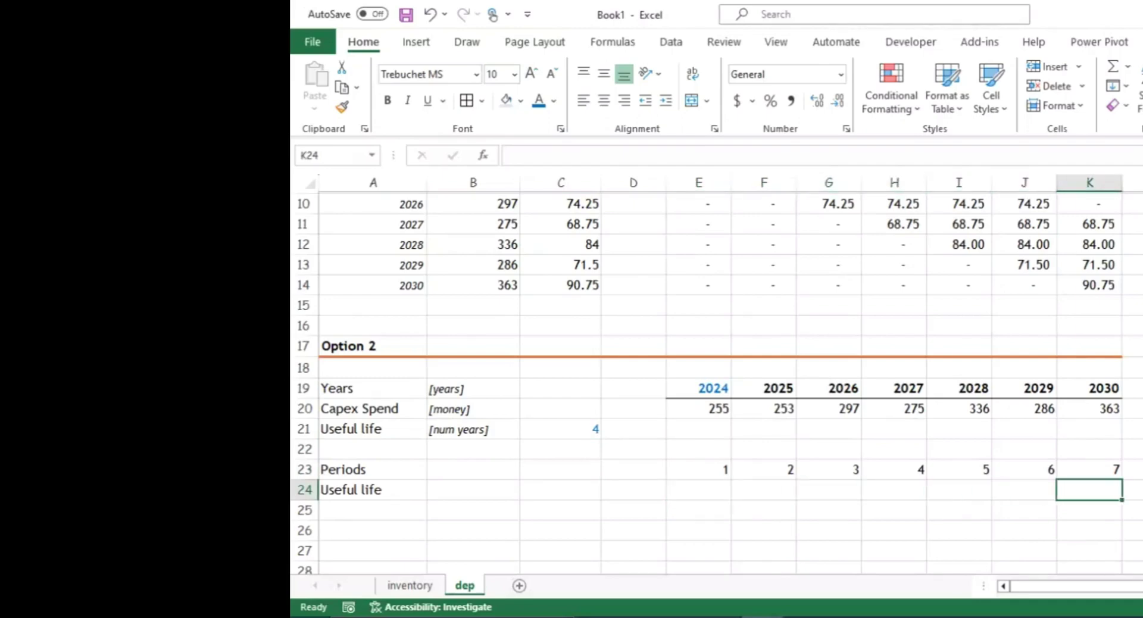
pyautogui.press('Left')
pyautogui.press('Left')
pyautogui.press('Left')
pyautogui.press('Left')
pyautogui.press('Left')
pyautogui.press('Left')
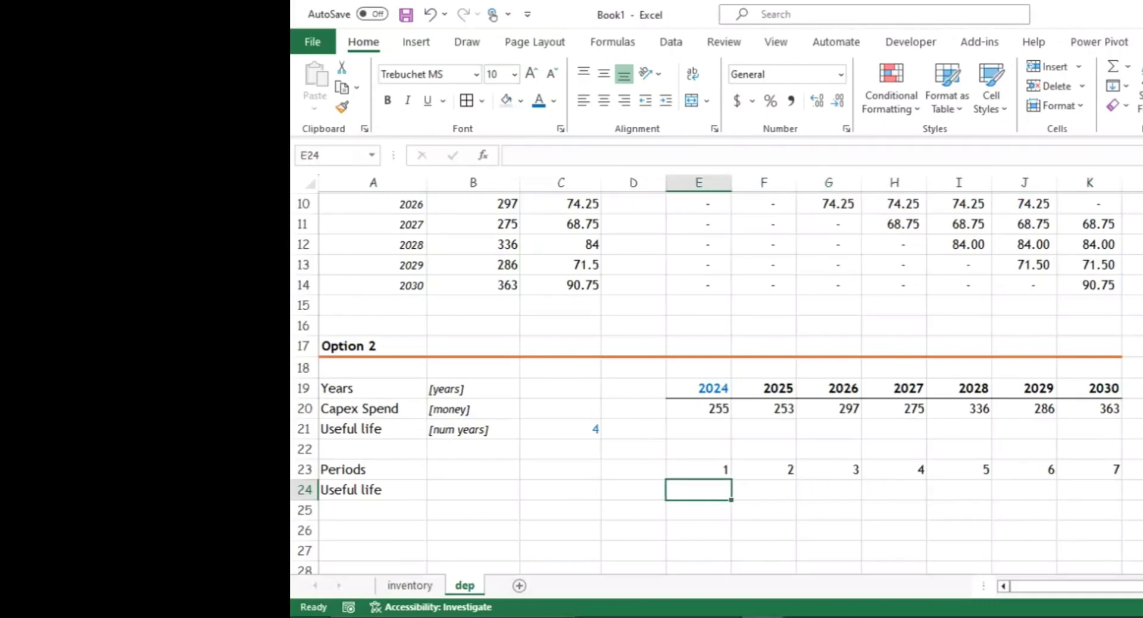
pyautogui.write('=')
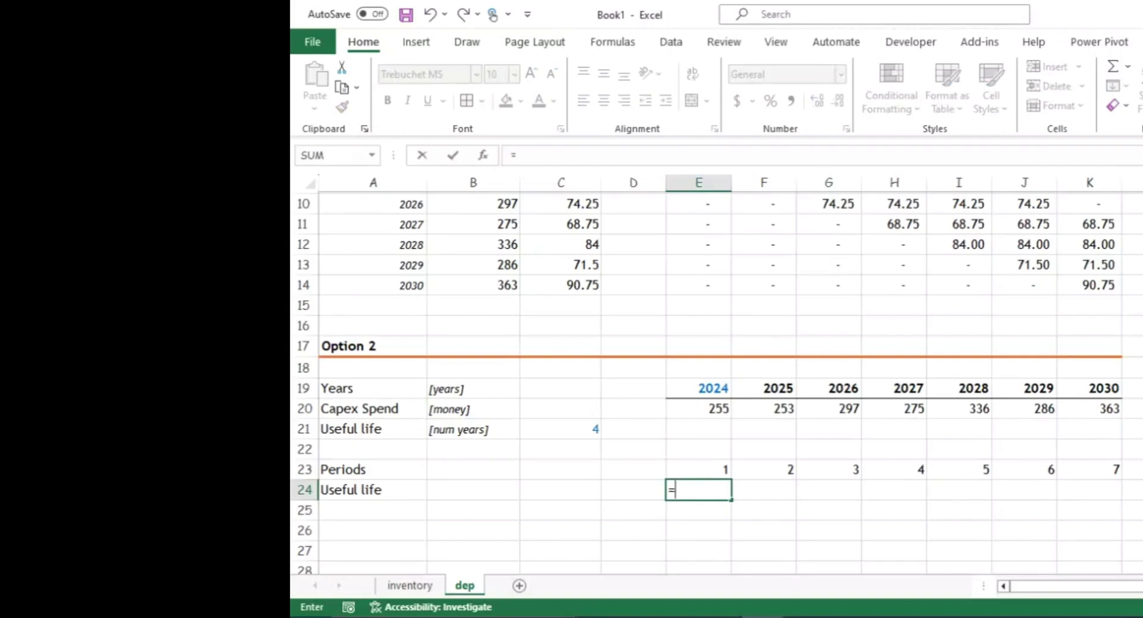
pyautogui.write('if(')
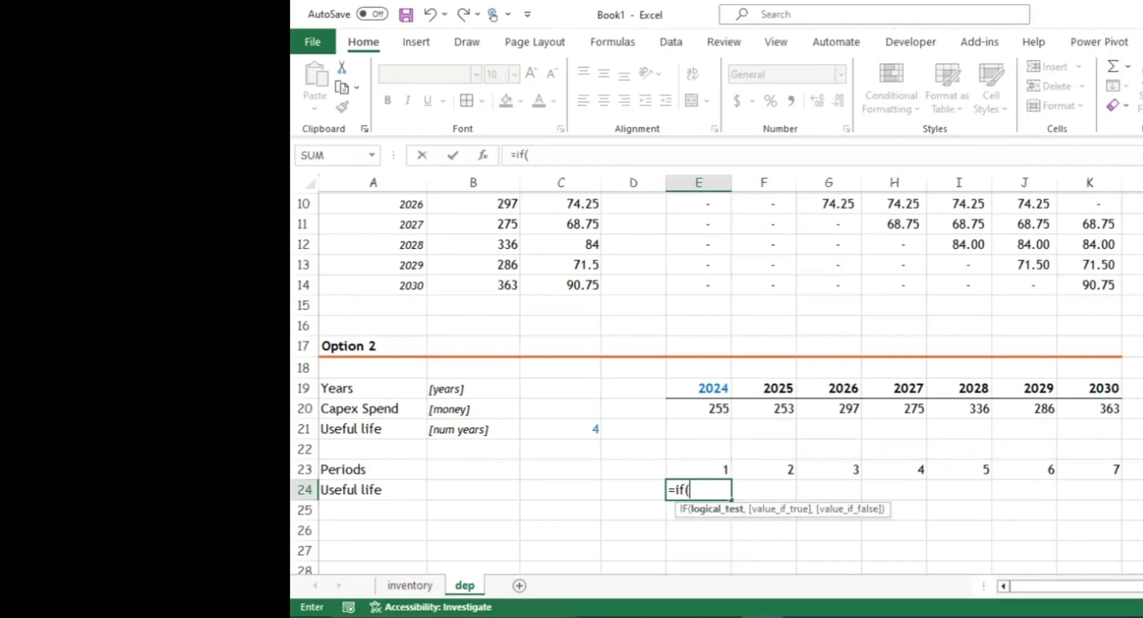
pyautogui.press('Up')
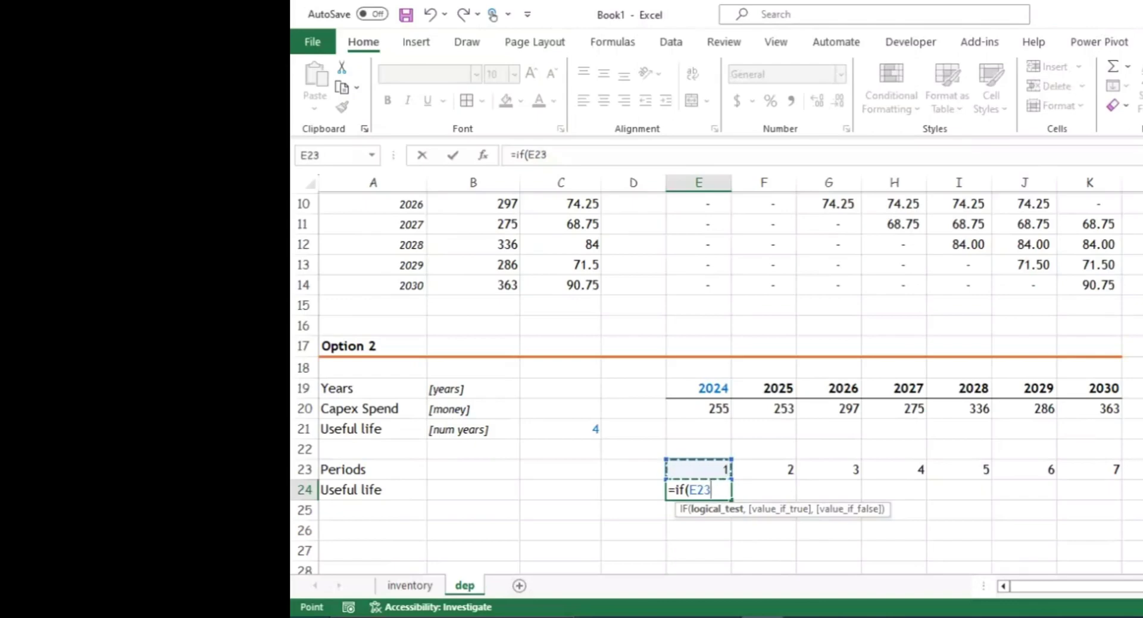
pyautogui.write('<=')
pyautogui.press('Up')
pyautogui.press('Up')
pyautogui.press('Up')
pyautogui.press('Left')
pyautogui.press('Down')
pyautogui.press('Left')
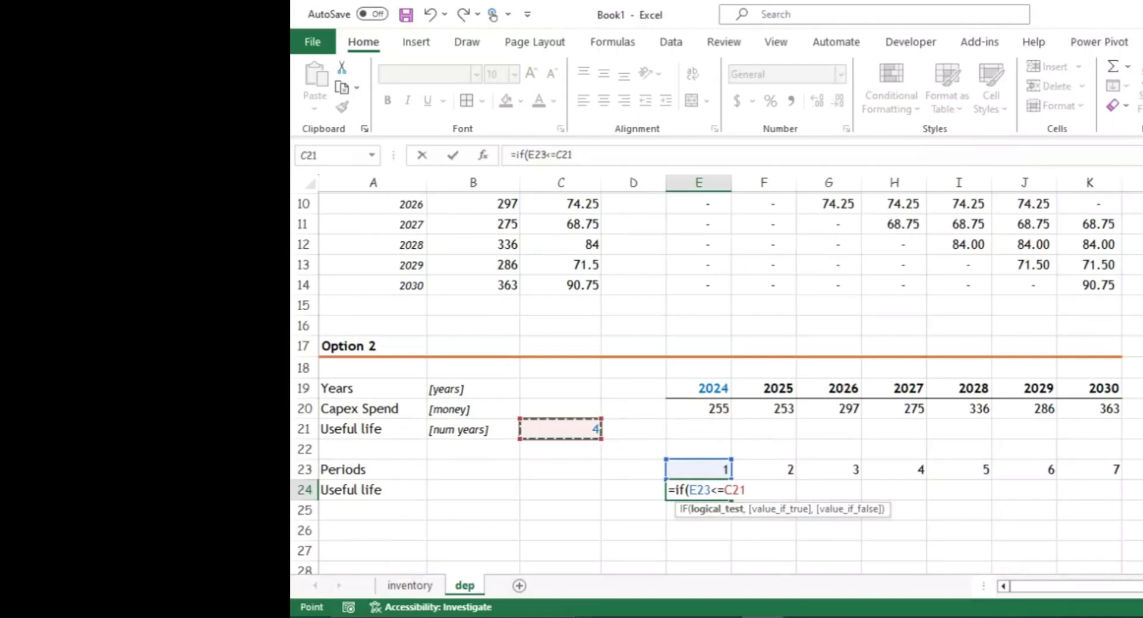
pyautogui.press('F4')
pyautogui.write(',')
# Complete it as =IF(E23<=$C$21,E23,$C$21), returning 1.
pyautogui.click(699, 469)
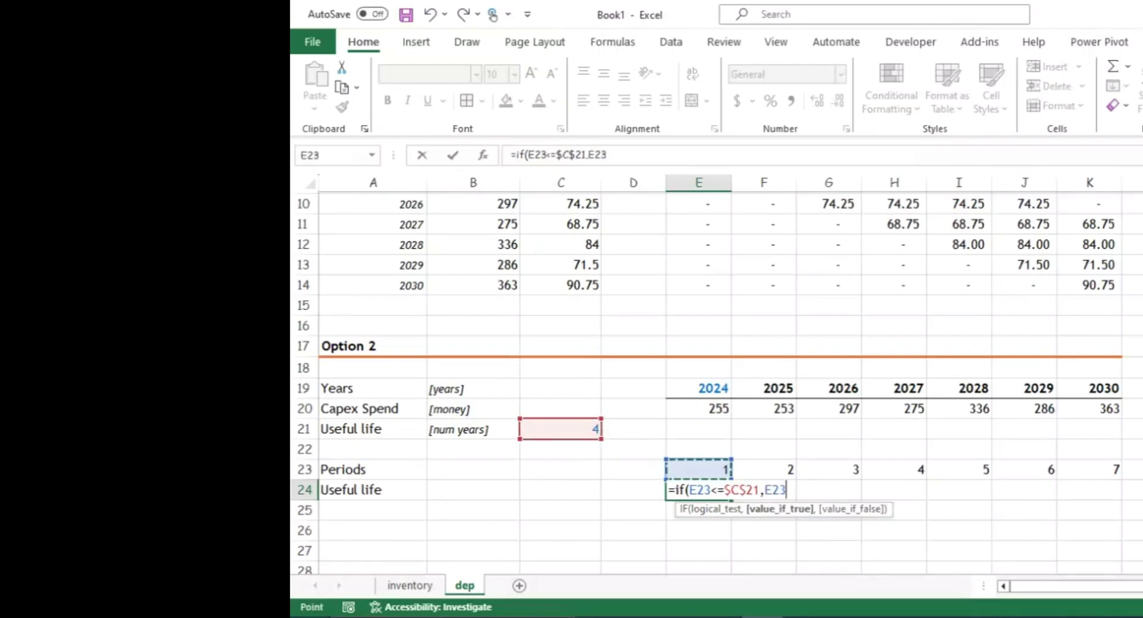
pyautogui.write(',')
pyautogui.press('Up')
pyautogui.press('Up')
pyautogui.press('Up')
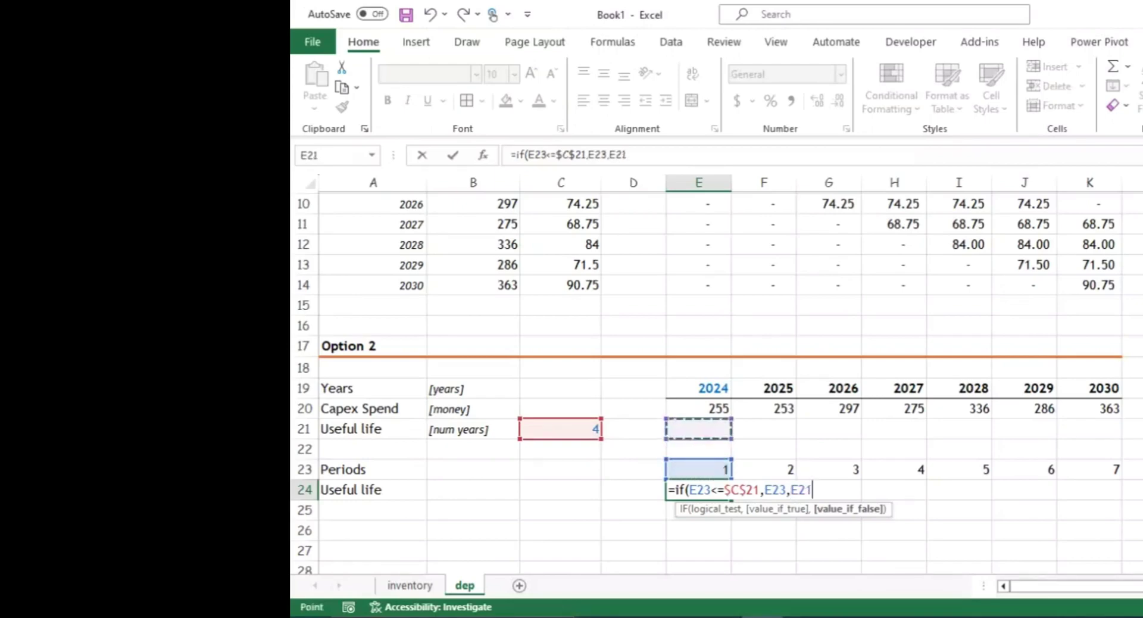
pyautogui.press('Down')
pyautogui.press('Left')
pyautogui.press('Left')
pyautogui.press('Up')
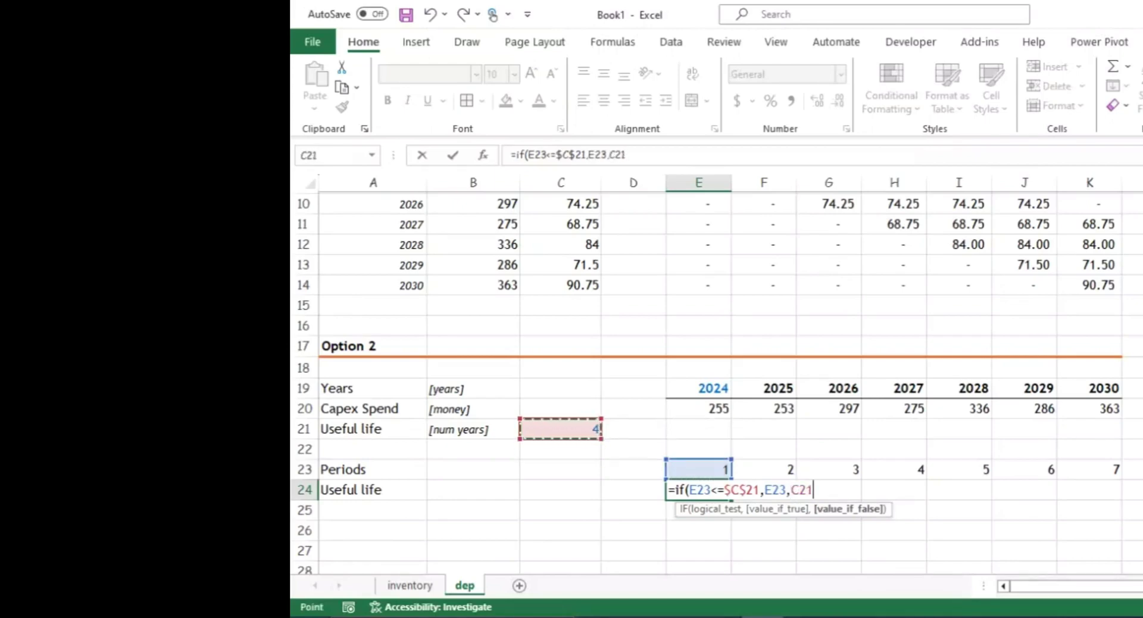
pyautogui.press('F4')
pyautogui.write(')')
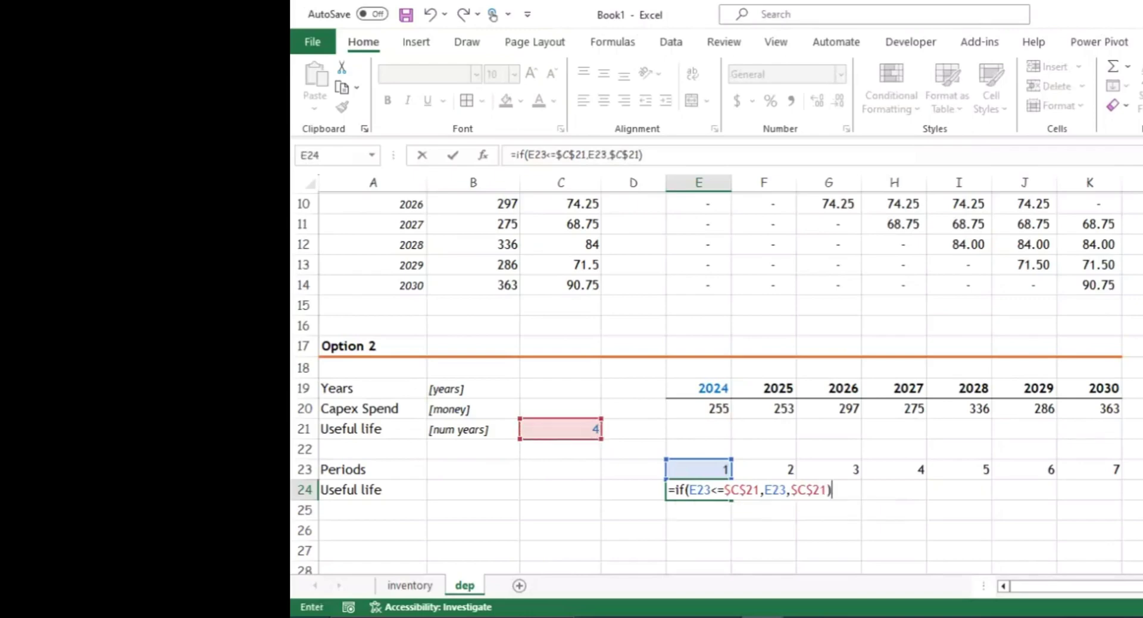
pyautogui.press('Return')
pyautogui.press('Up')
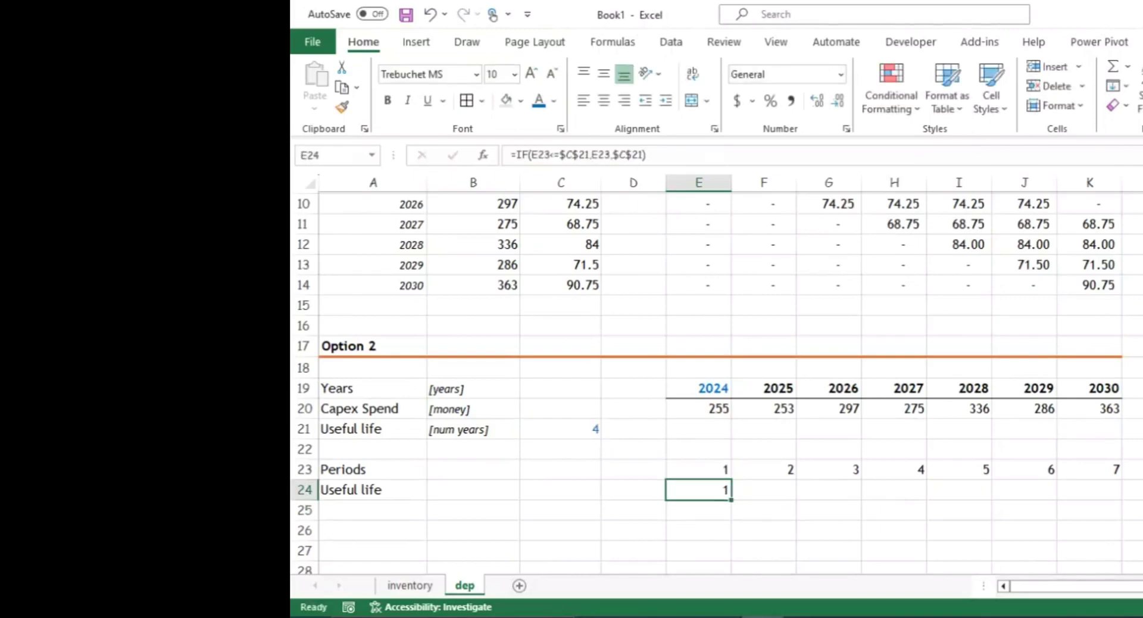
# Fill the E24 formula through K24 and review the results 1, 2, 3, 4, 4, 4, 4.
pyautogui.hotkey('shift', 'Right')
pyautogui.hotkey('shift', 'Right')
pyautogui.hotkey('shift', 'Right')
pyautogui.hotkey('shift', 'Right')
pyautogui.hotkey('shift', 'Right')
pyautogui.hotkey('shift', 'Right')
pyautogui.hotkey('ctrl', 'r')
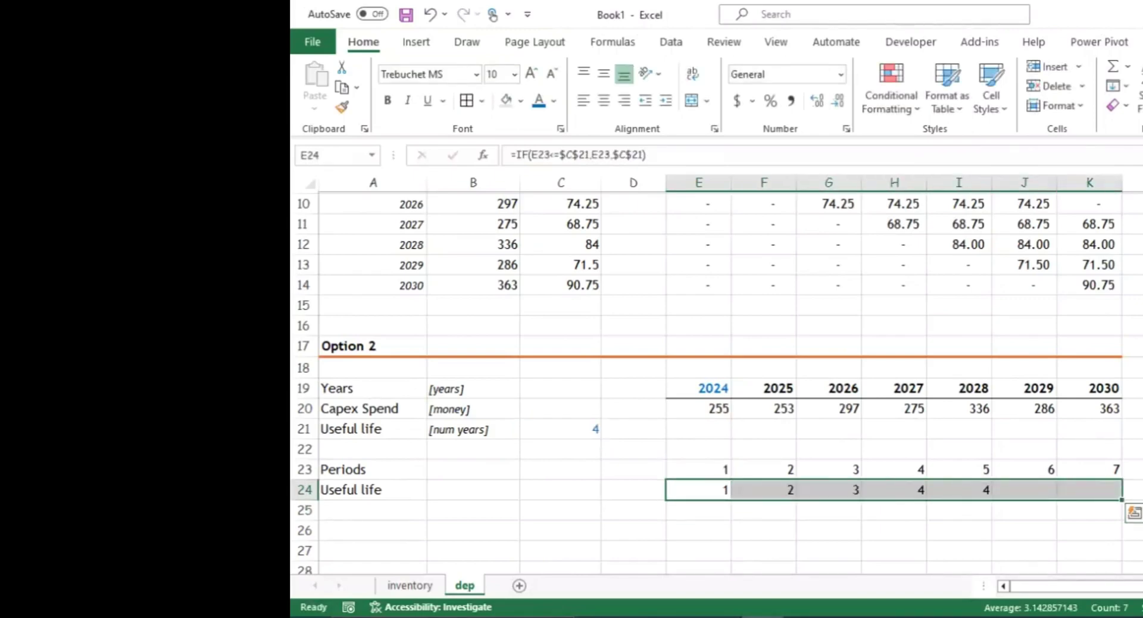
pyautogui.press('Left')
pyautogui.press('Right')
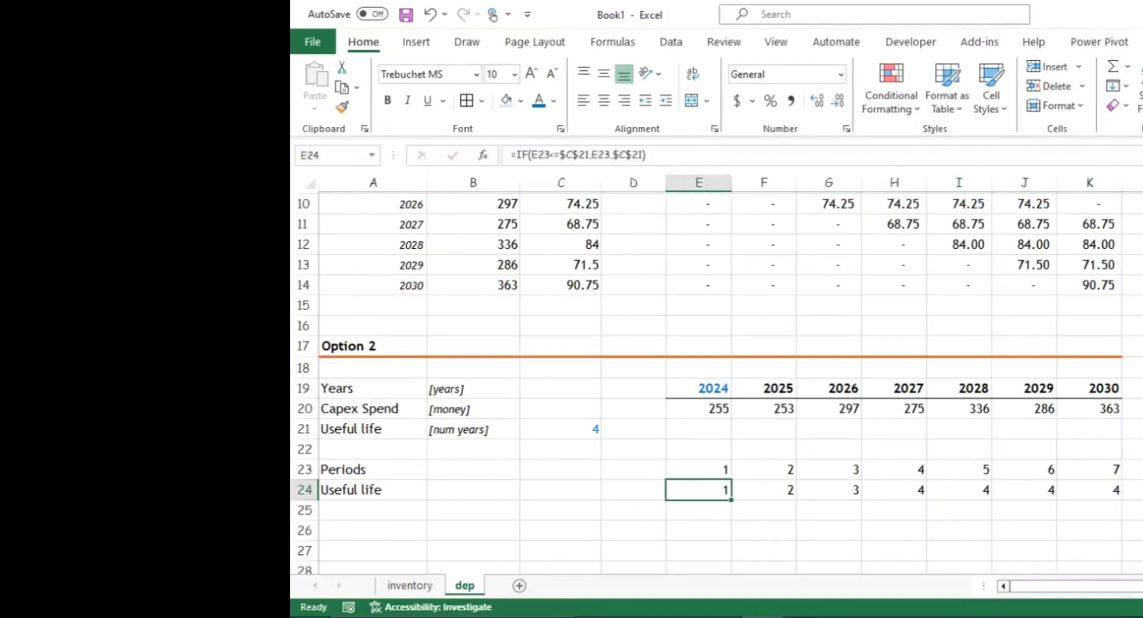
pyautogui.press('Right')
pyautogui.press('Right')
pyautogui.press('Right')
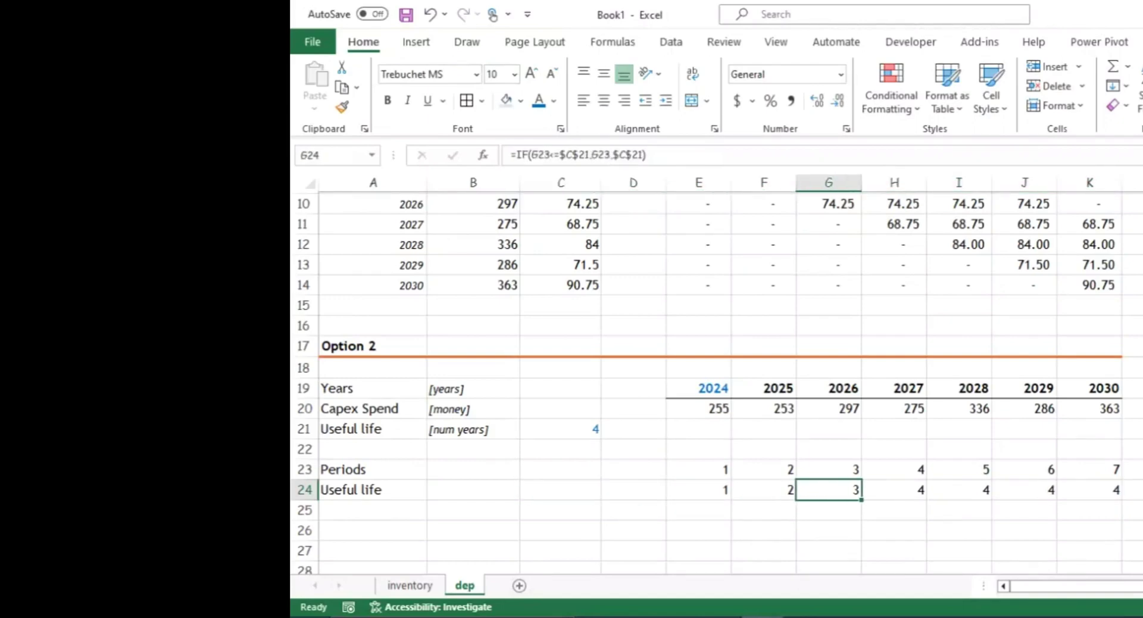
pyautogui.press('Right')
pyautogui.press('Right')
pyautogui.press('Right')
pyautogui.press('Right')
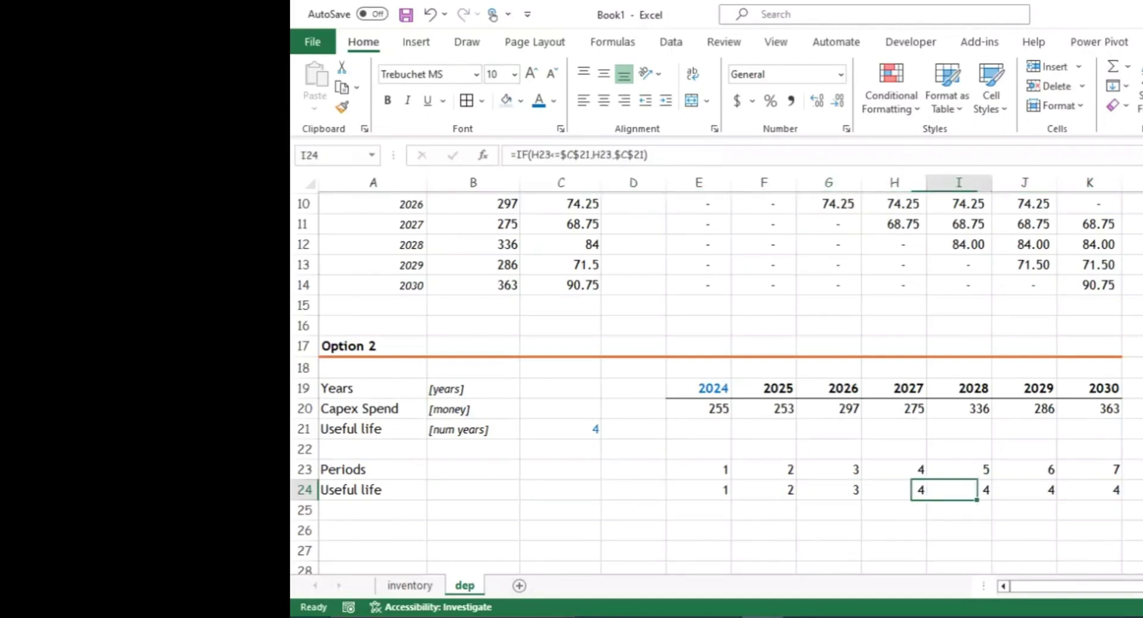
pyautogui.press('Left')
pyautogui.press('Left')
pyautogui.press('Left')
pyautogui.press('Left')
pyautogui.press('Right')
pyautogui.press('Right')
pyautogui.press('Right')
pyautogui.press('Right')
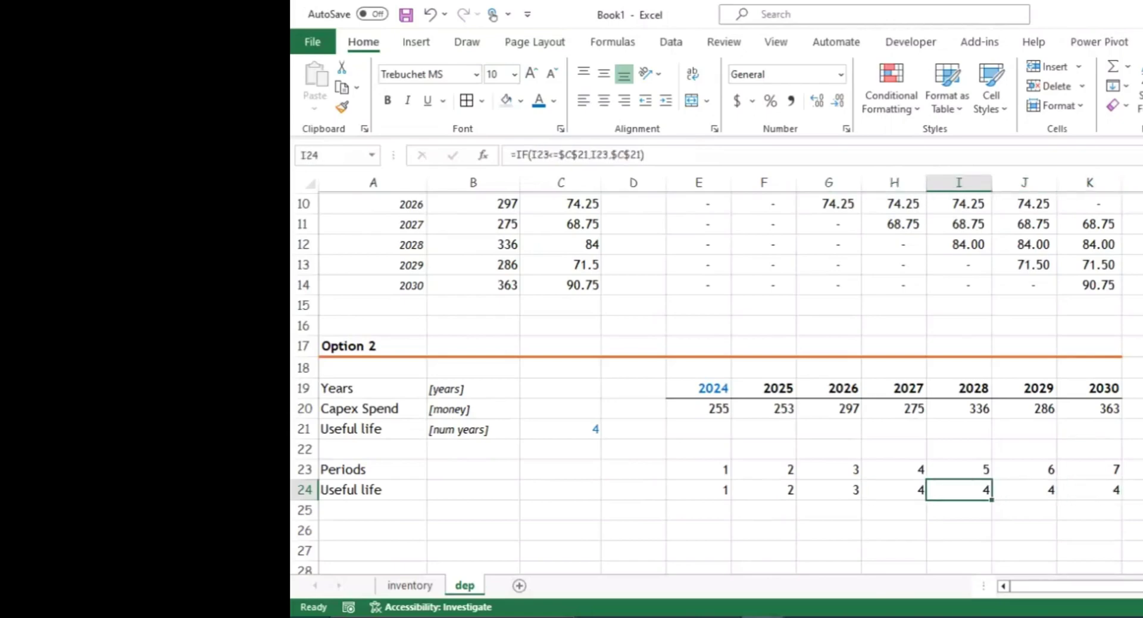
pyautogui.press('Left')
pyautogui.press('Left')
pyautogui.press('Left')
pyautogui.press('Left')
pyautogui.press('Left')
pyautogui.press('Left')
pyautogui.press('Left')
pyautogui.press('Left')
pyautogui.press('Left')
pyautogui.press('Left')
pyautogui.press('Left')
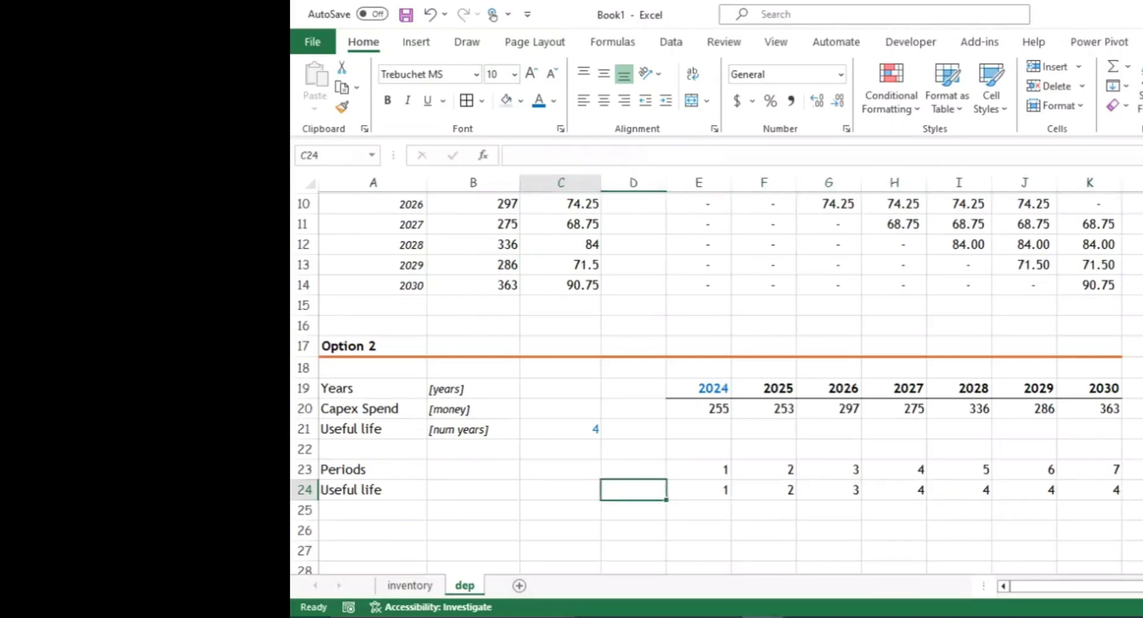
pyautogui.press('Down')
pyautogui.press('Down')
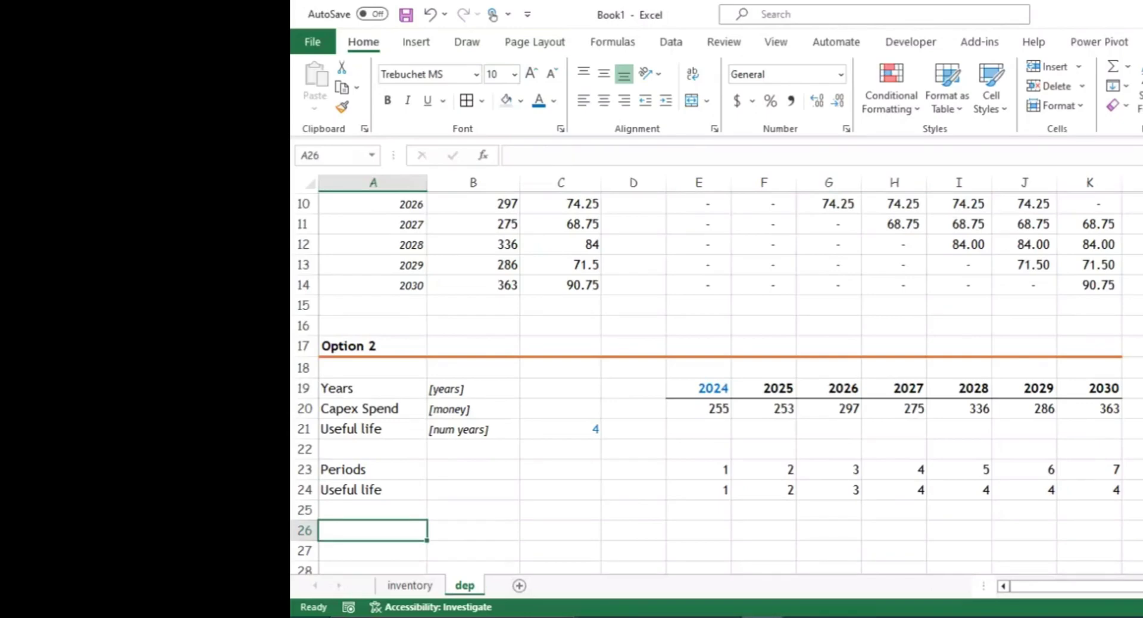
pyautogui.press('Up')
pyautogui.press('Up')
pyautogui.press('Up')
pyautogui.press('Down')
pyautogui.press('Down')
pyautogui.press('Down')
pyautogui.click(699, 509)
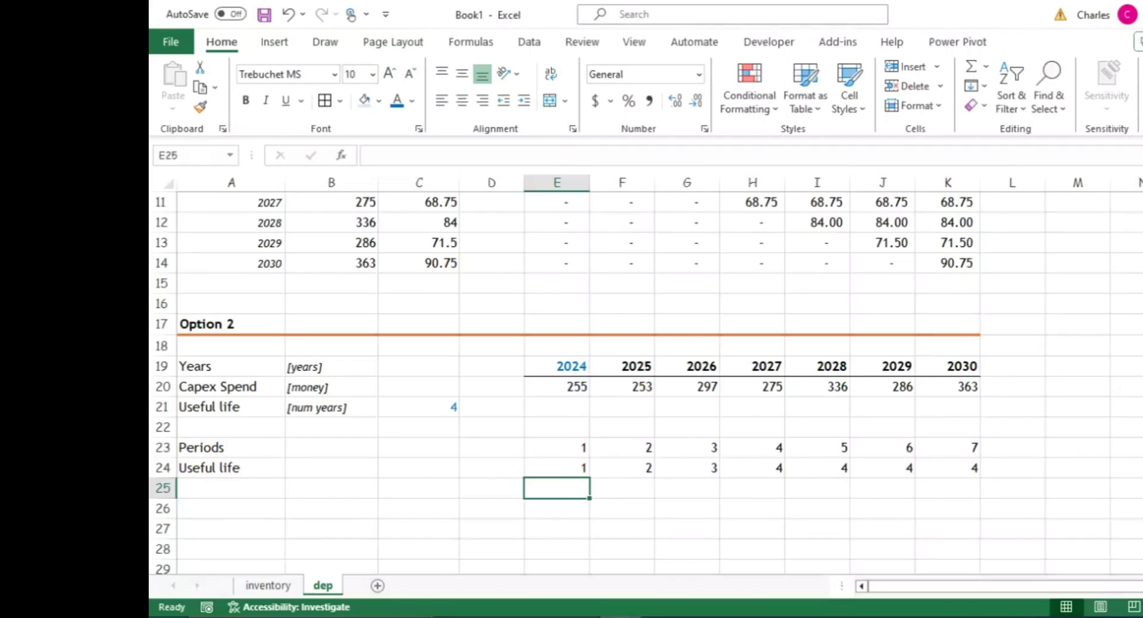
# Enter =TAKE(E20:K20,1) in E25 so capex values 255 through 363 spill across row 25.
pyautogui.write('=ta')
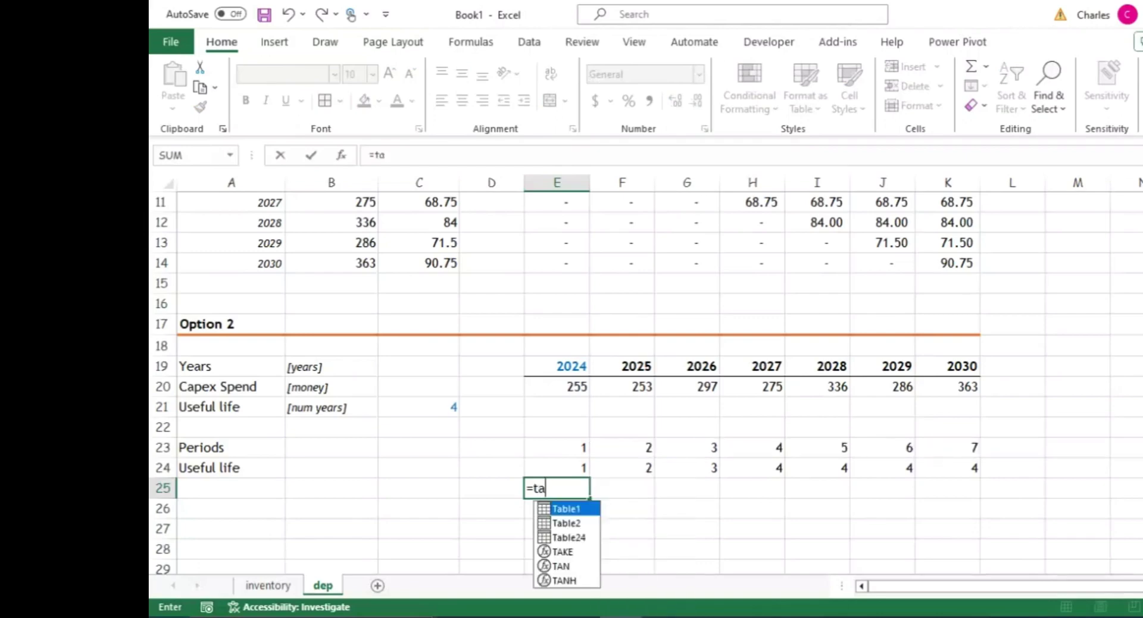
pyautogui.write('ke(')
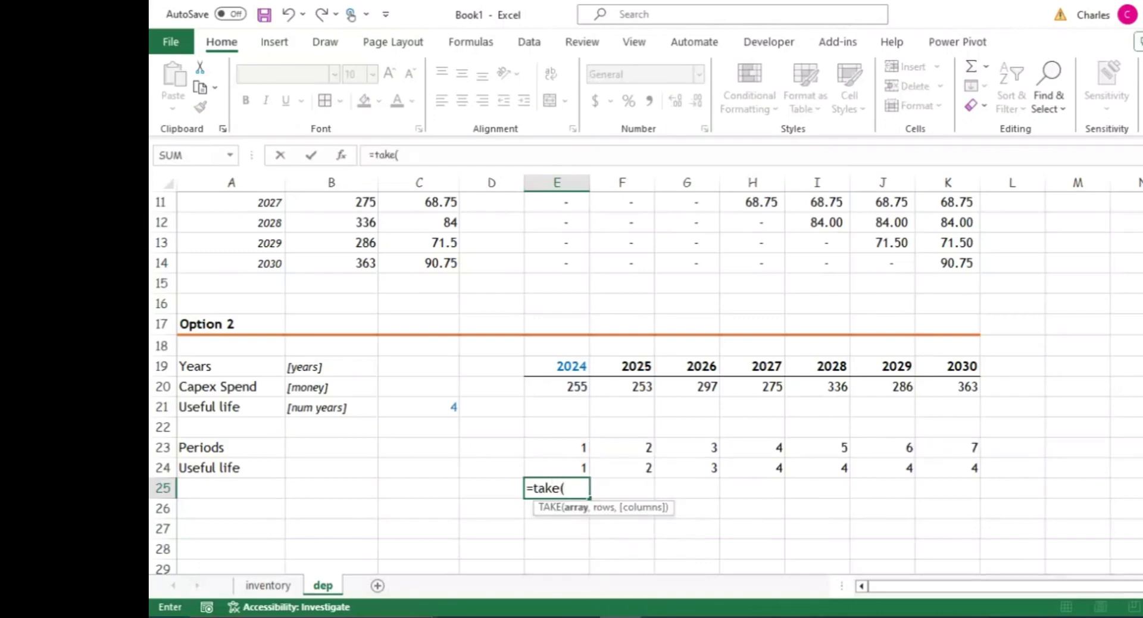
pyautogui.press('BackSpace')
pyautogui.press('BackSpace')
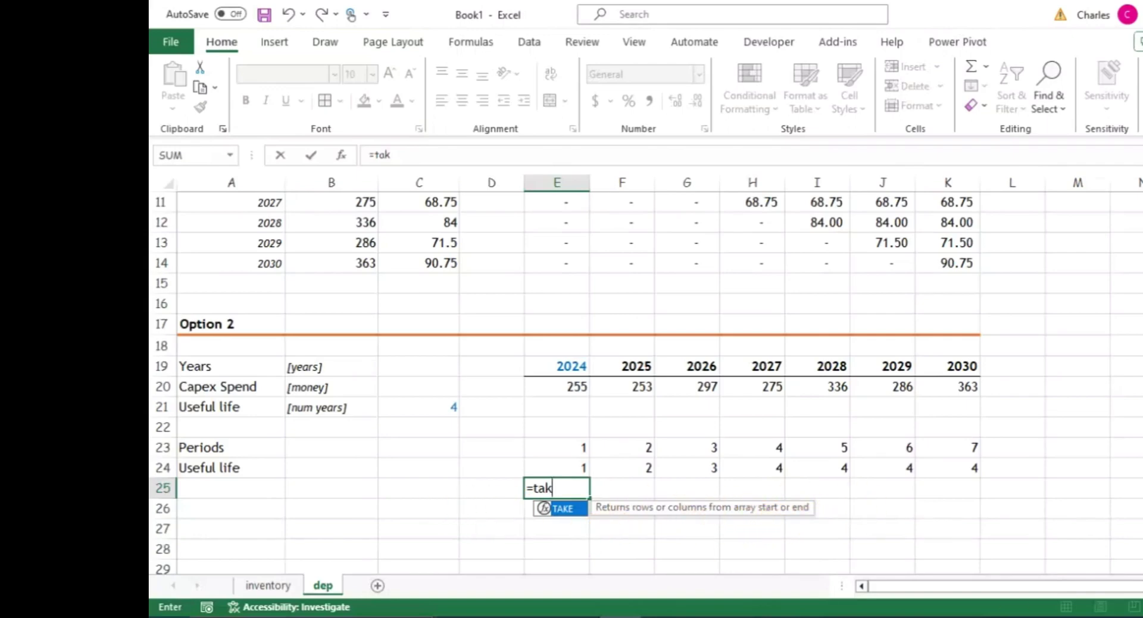
pyautogui.write('a')
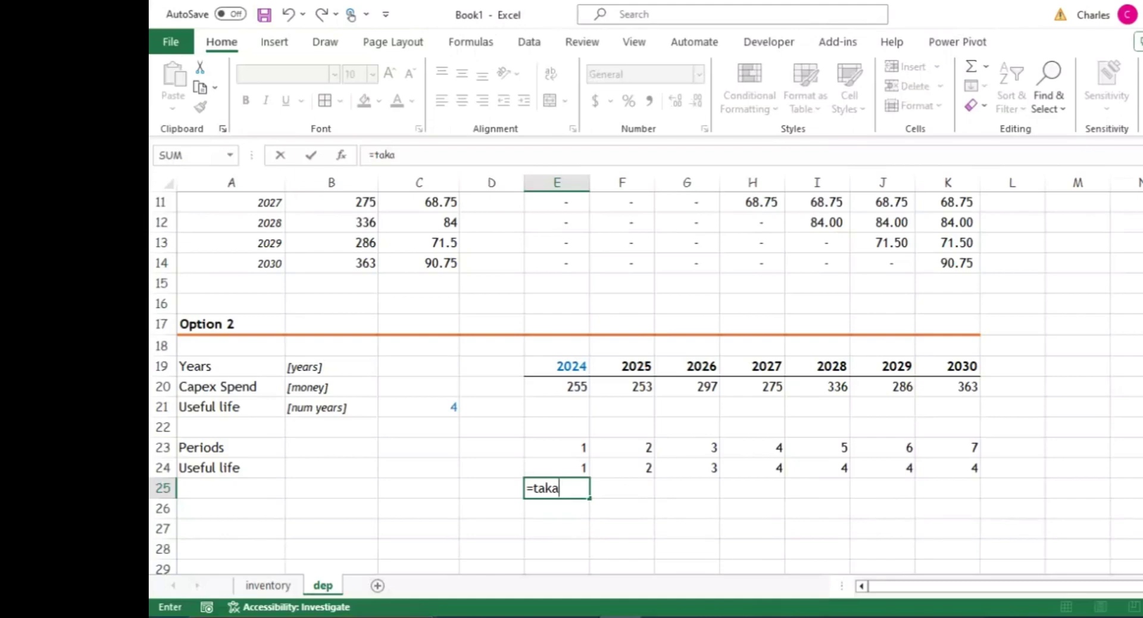
pyautogui.press('BackSpace')
pyautogui.write('e(')
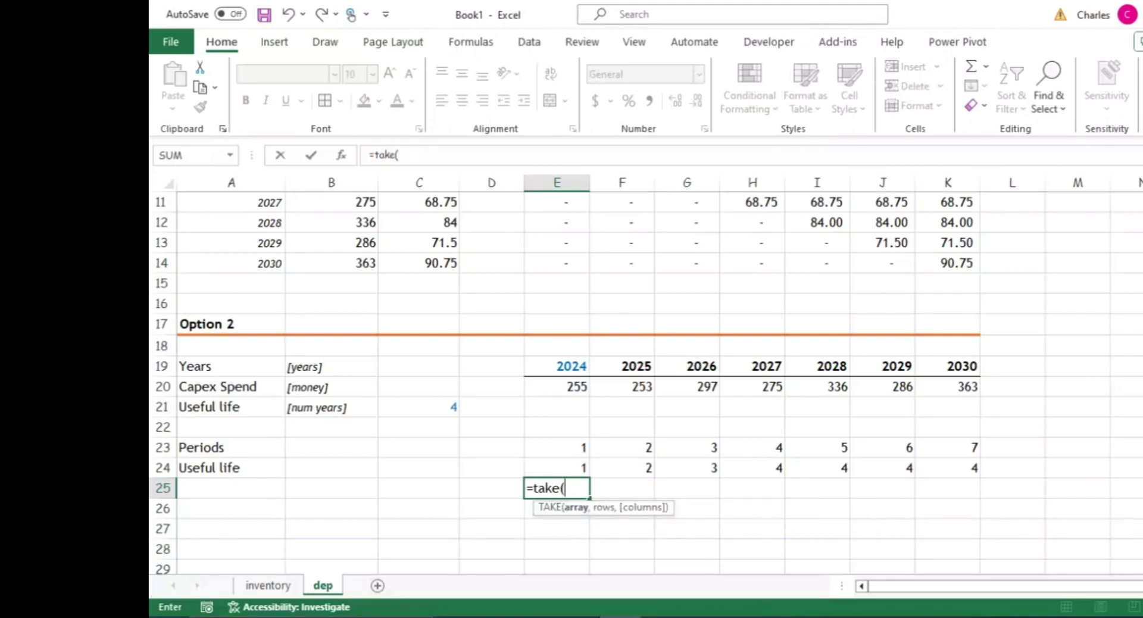
pyautogui.press('Up')
pyautogui.press('Up')
pyautogui.press('Up')
pyautogui.press('Up')
pyautogui.press('Up')
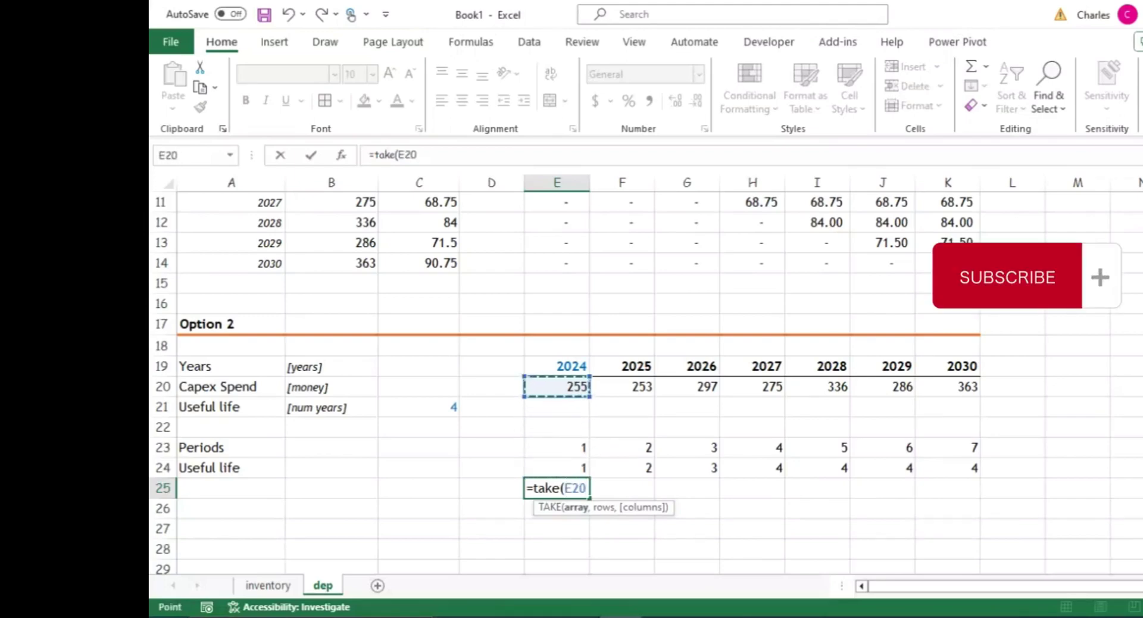
pyautogui.hotkey('shift', 'Right')
pyautogui.hotkey('shift', 'Right')
pyautogui.hotkey('shift', 'Right')
pyautogui.hotkey('shift', 'Right')
pyautogui.hotkey('shift', 'Right')
pyautogui.hotkey('shift', 'Right')
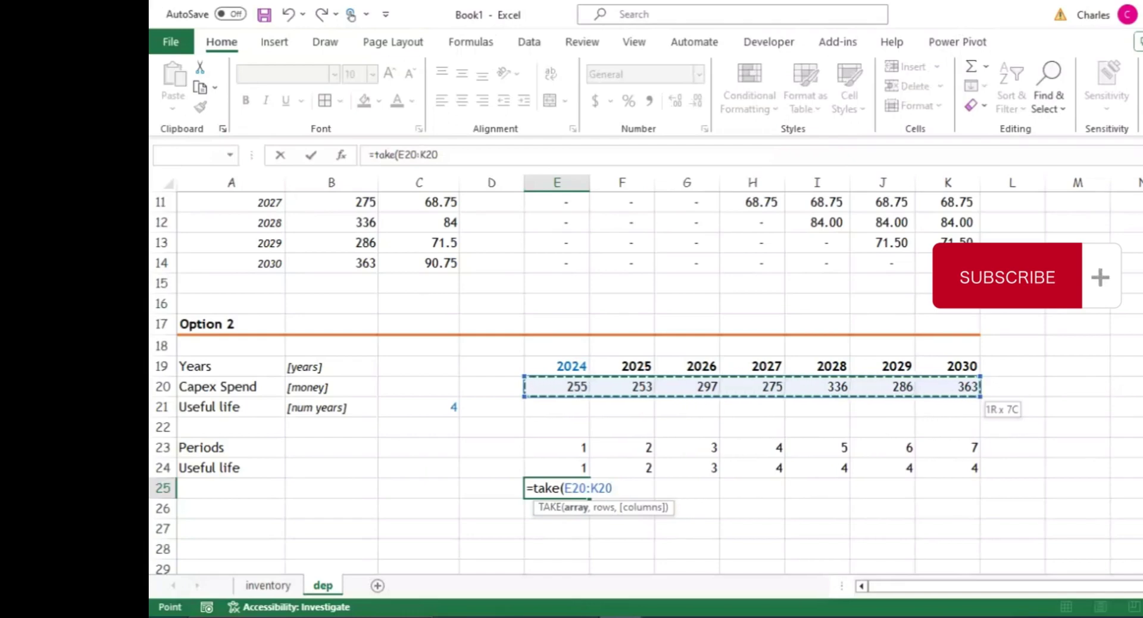
pyautogui.write(',')
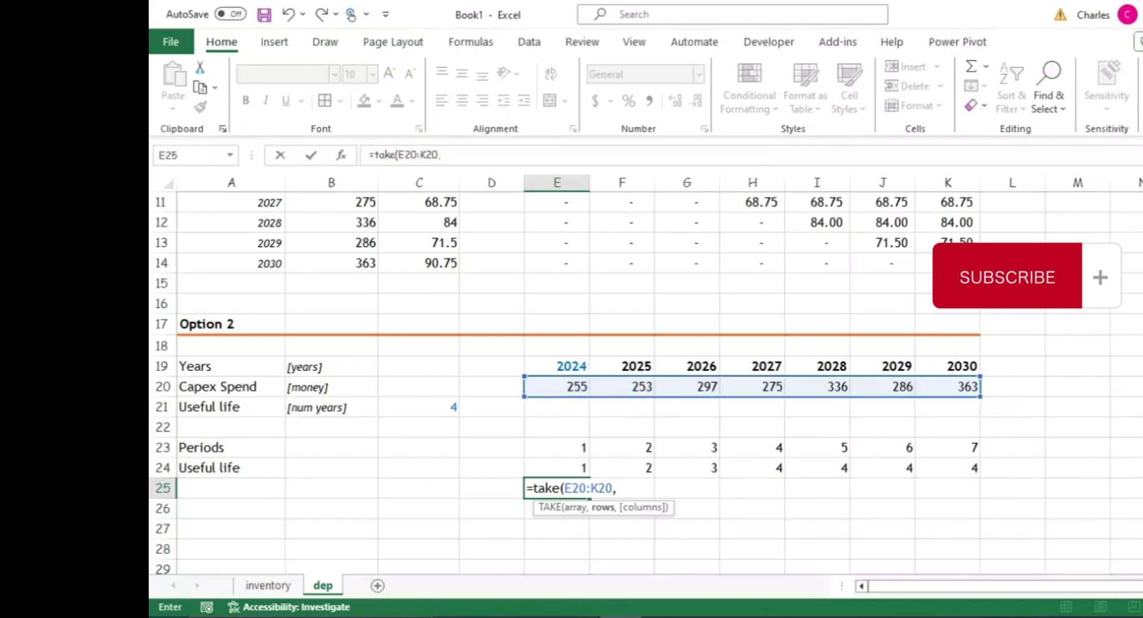
pyautogui.write('1')
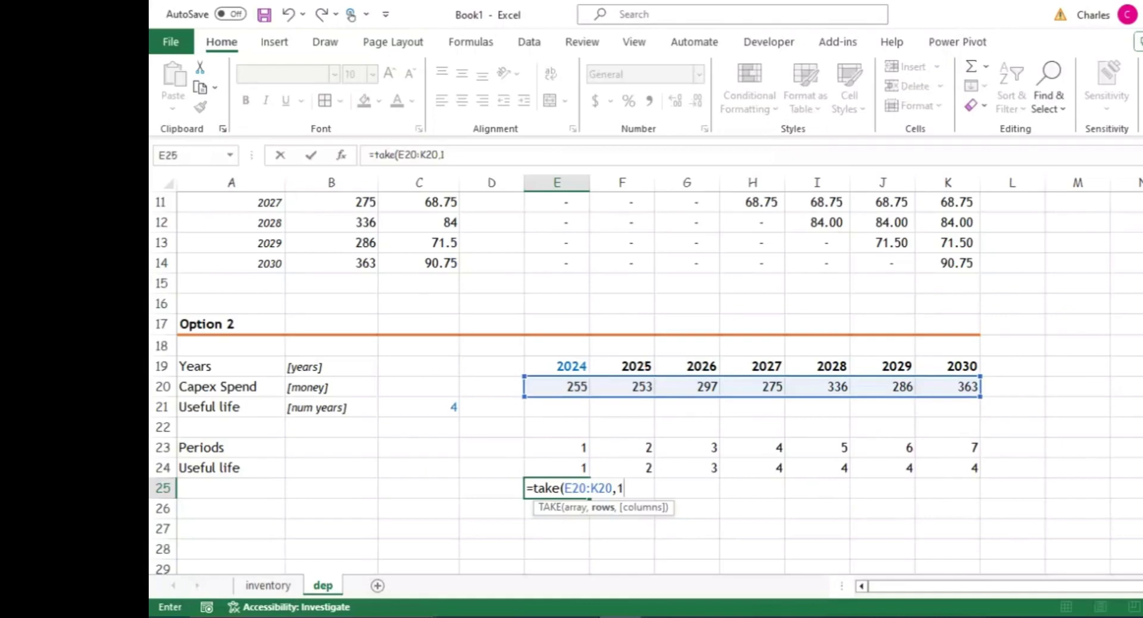
pyautogui.write(')')
pyautogui.press('Return')
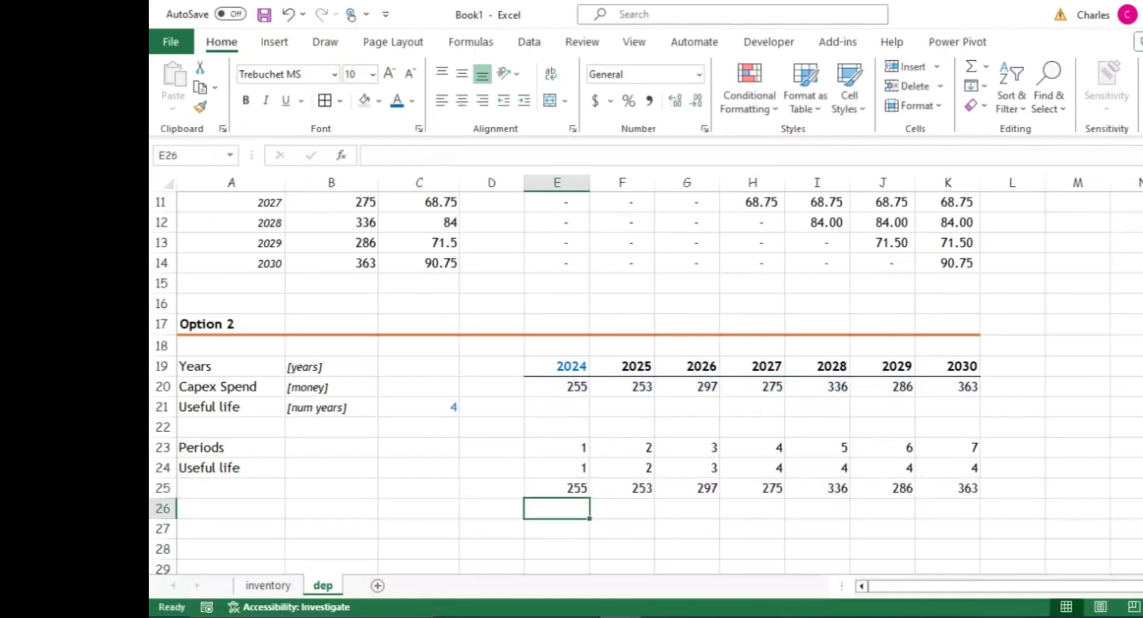
pyautogui.click(556, 487)
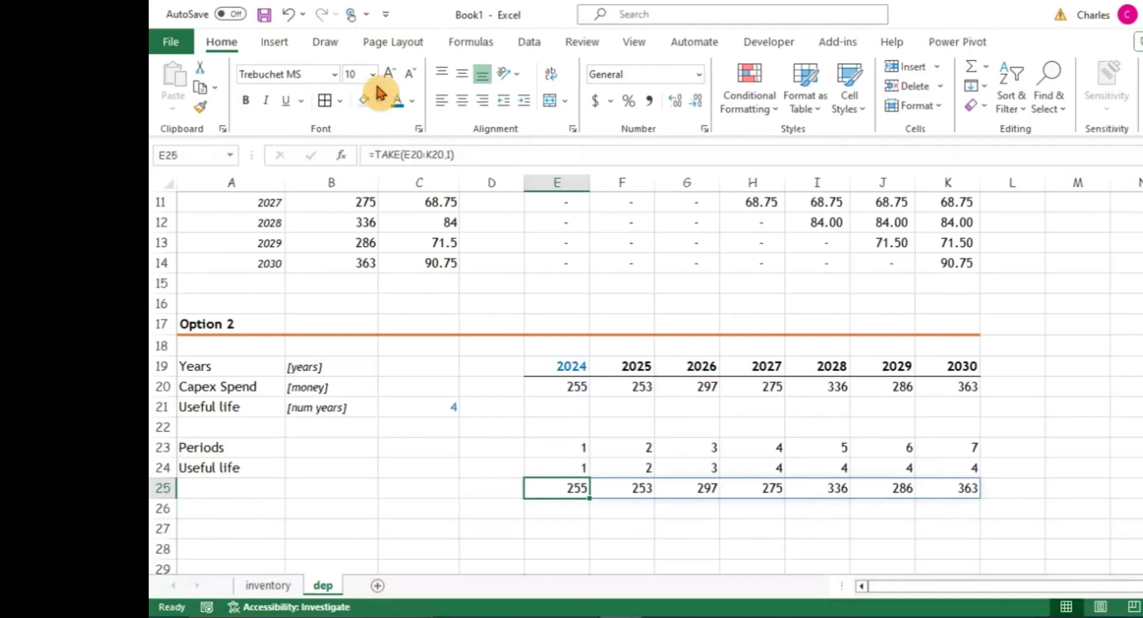
# Change the E25 formula to =TAKE(E20:K20,,1) so it returns only 255.
pyautogui.click(449, 155)
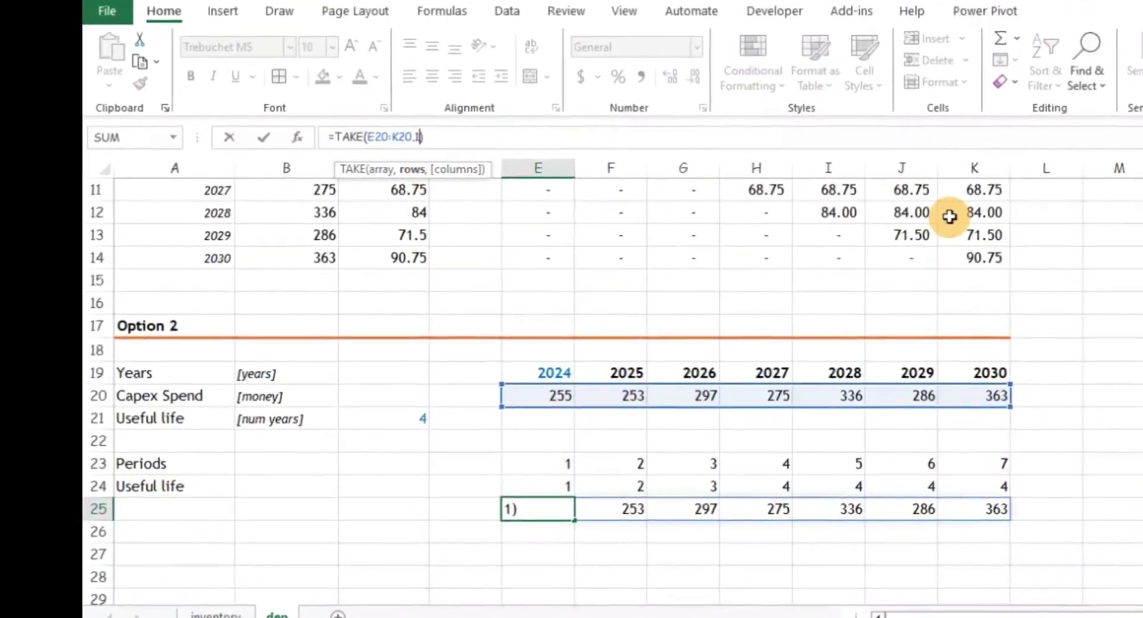
pyautogui.press('BackSpace')
pyautogui.write(',')
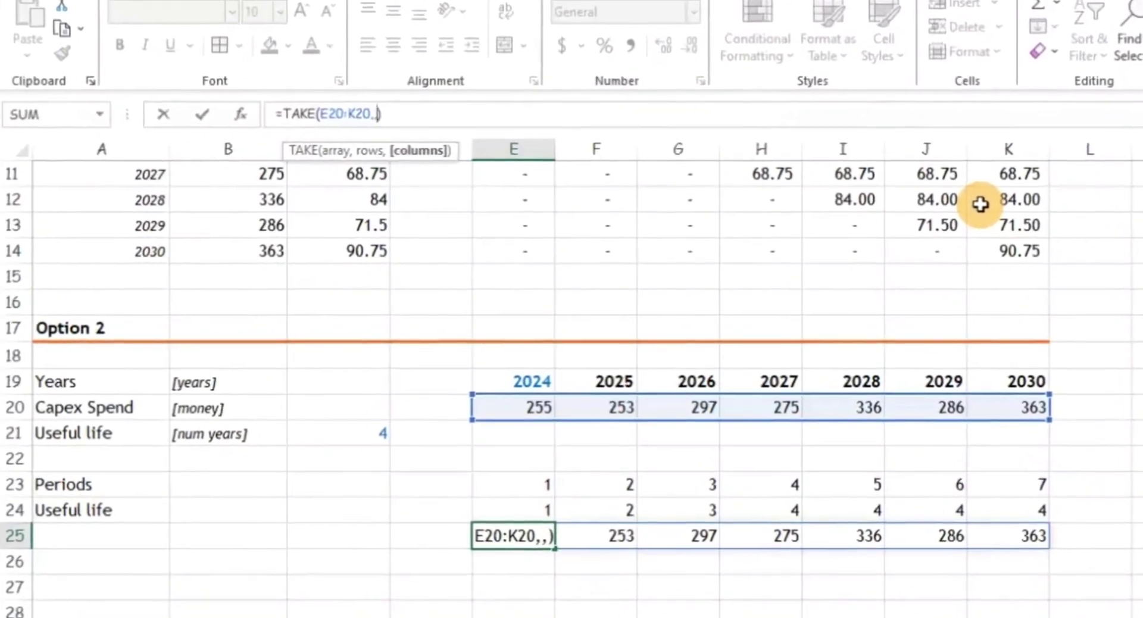
pyautogui.write('1')
pyautogui.press('Return')
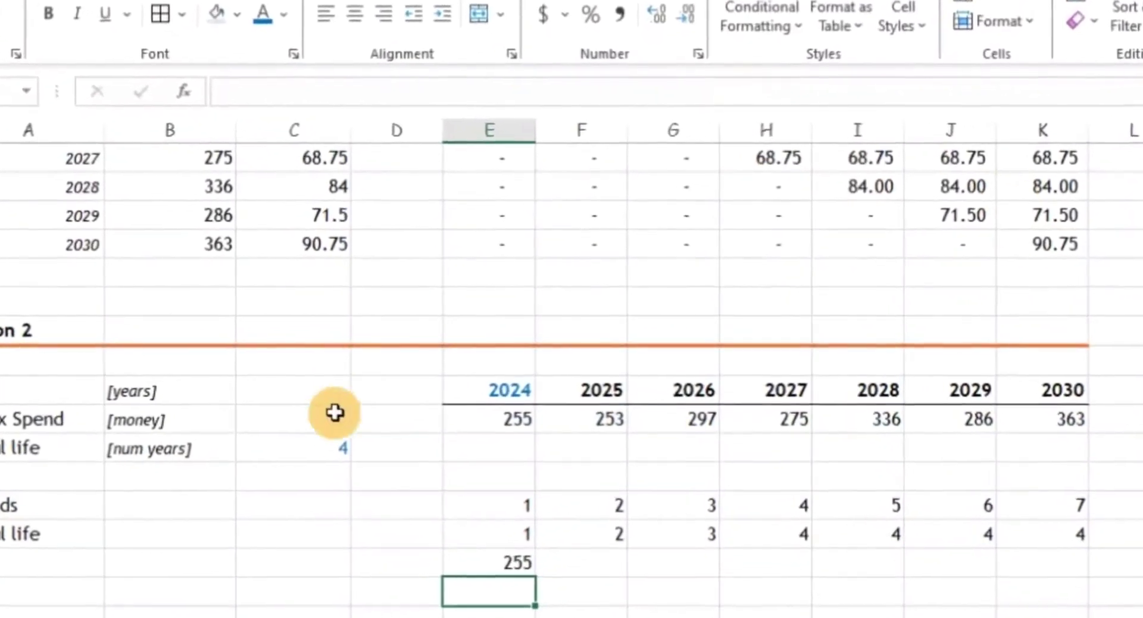
# Compare the 2024–2026 capex columns, then reopen the TAKE formula for editing.
pyautogui.click(501, 422)
pyautogui.press('Right')
pyautogui.press('Right')
pyautogui.press('Right')
pyautogui.press('Right')
pyautogui.press('Right')
pyautogui.press('Right')
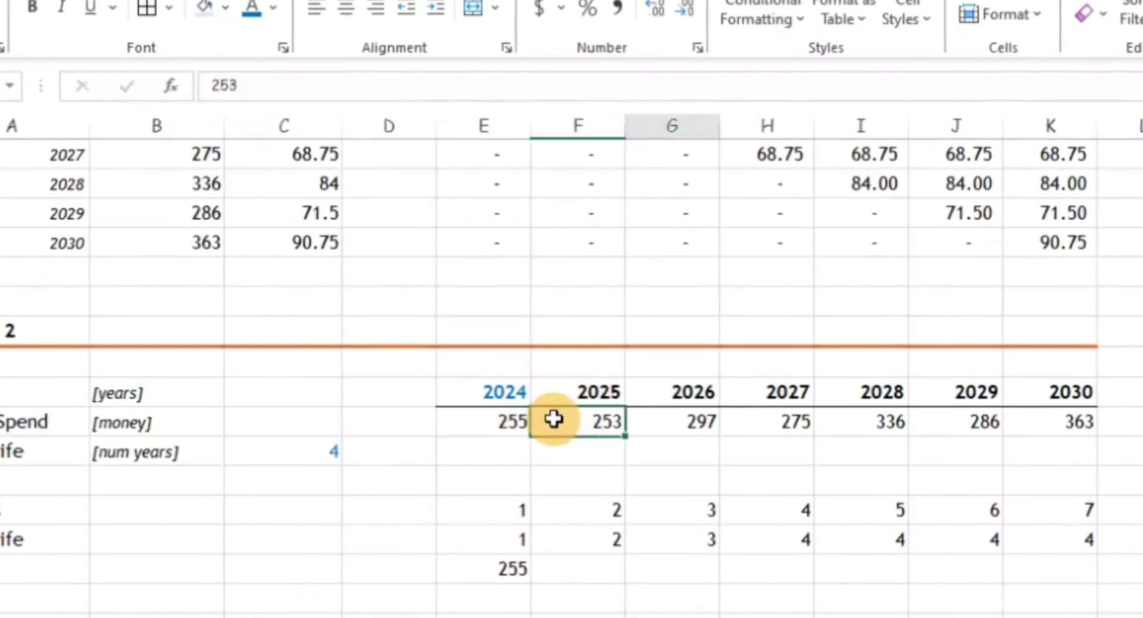
pyautogui.press('Left')
pyautogui.press('Left')
pyautogui.press('Left')
pyautogui.press('Left')
pyautogui.press('Left')
pyautogui.press('Left')
pyautogui.press('Left')
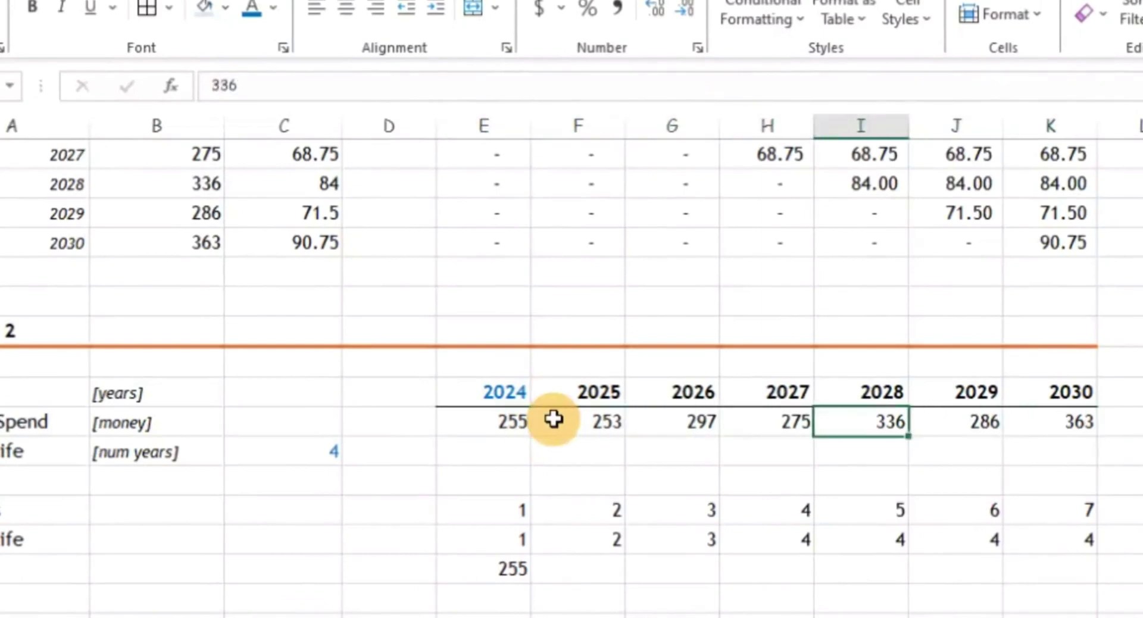
pyautogui.press('Right')
pyautogui.press('Right')
pyautogui.press('Left')
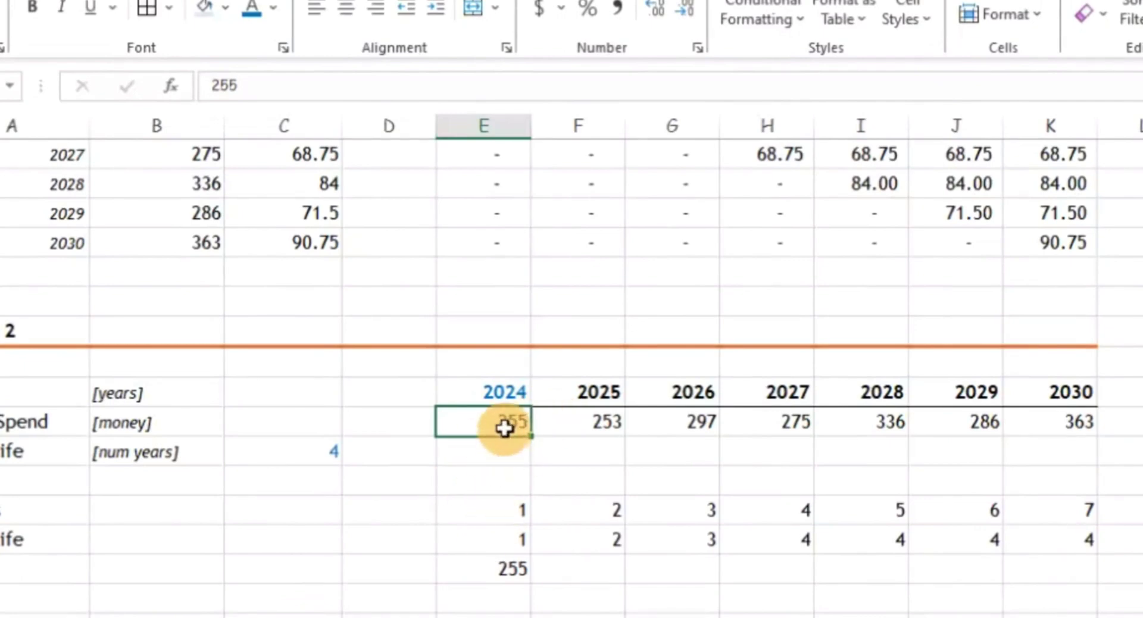
pyautogui.moveTo(508, 423)
pyautogui.mouseDown()
pyautogui.moveTo(503, 487)
pyautogui.moveTo(510, 423)
pyautogui.mouseUp()
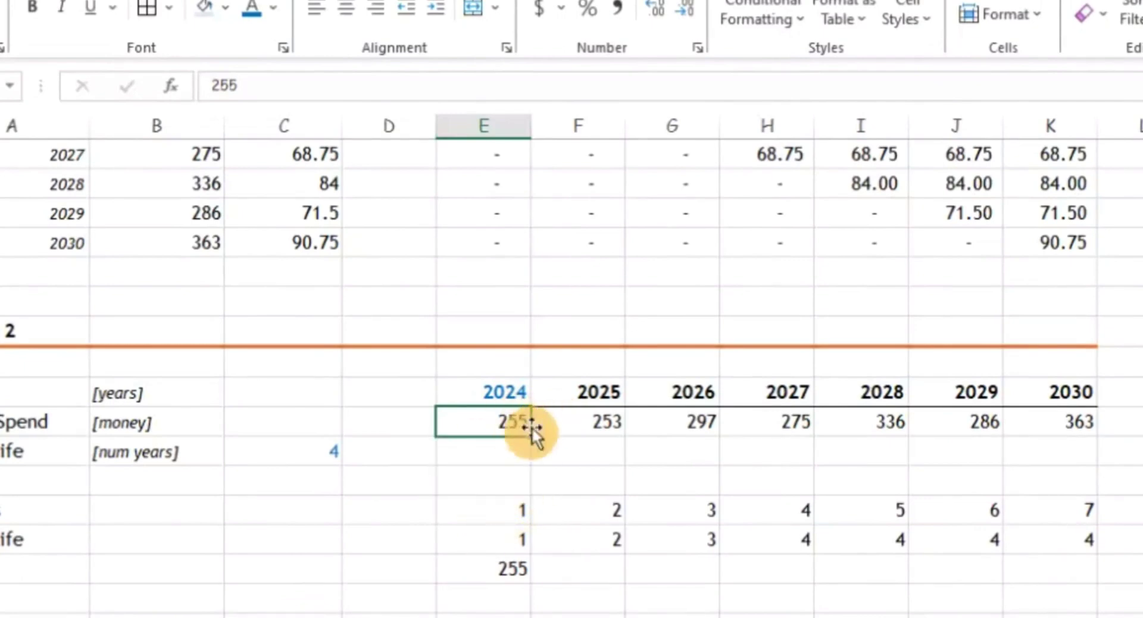
pyautogui.moveTo(592, 424); pyautogui.dragTo(596, 450)
pyautogui.moveTo(683, 419); pyautogui.dragTo(679, 462)
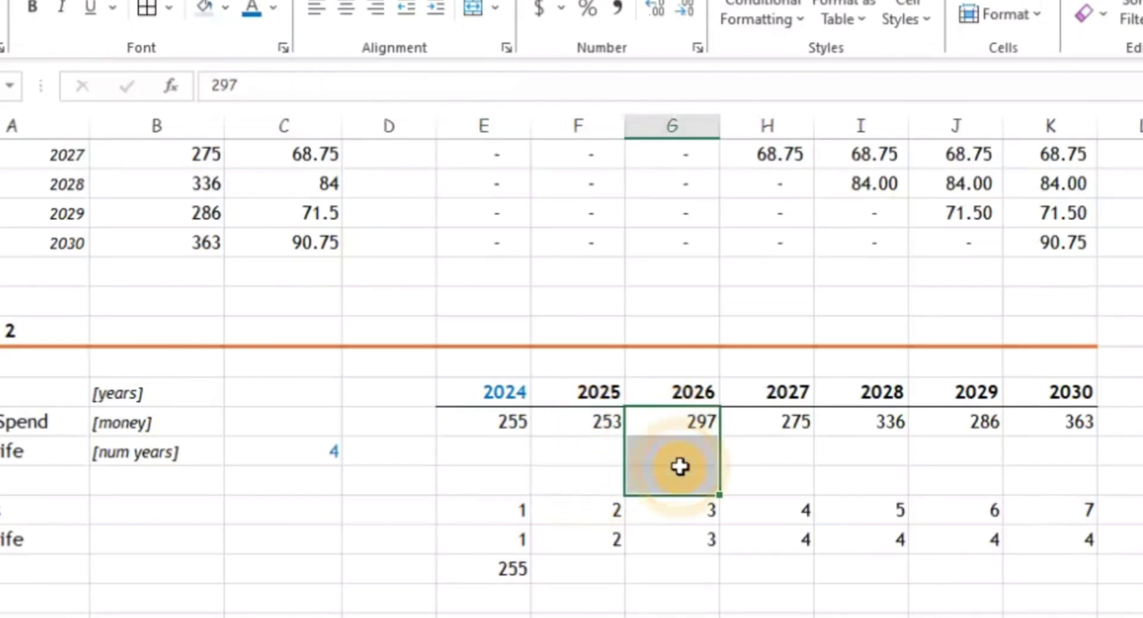
pyautogui.click(506, 568)
pyautogui.click(326, 87)
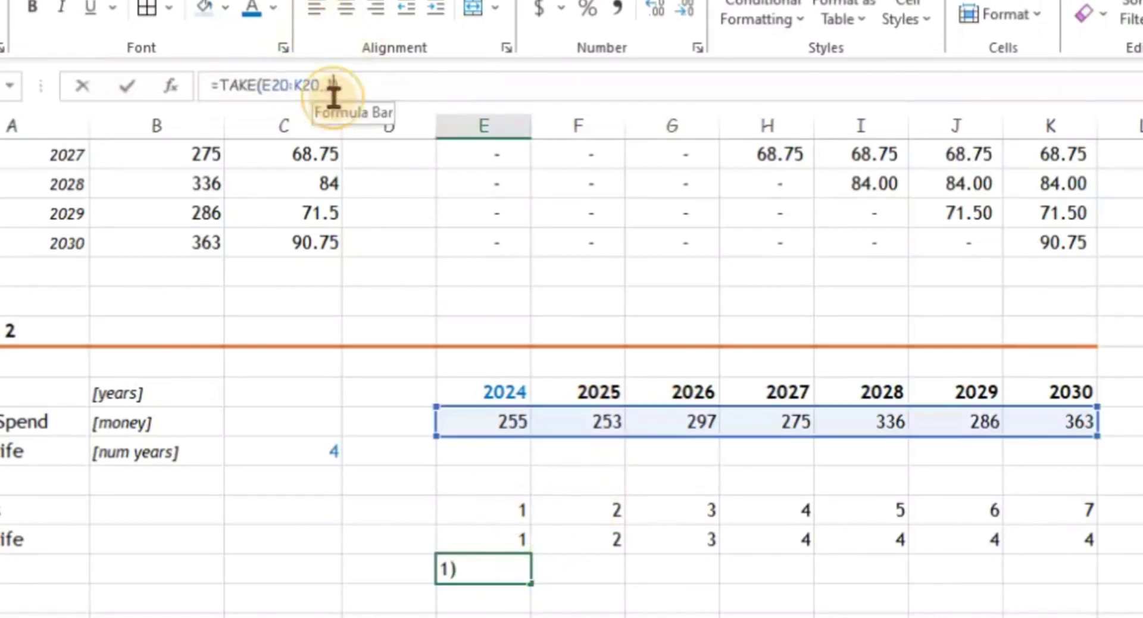
# Change the E25 TAKE column count to 3 to return the first three years' capex.
pyautogui.press('BackSpace')
pyautogui.write('3')
pyautogui.press('Return')
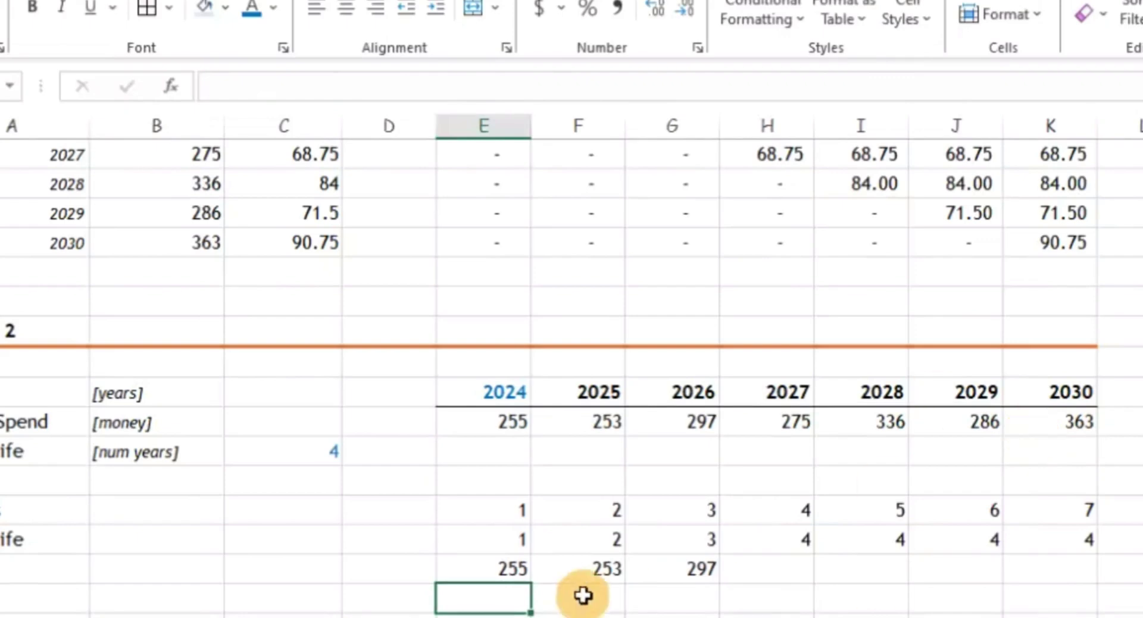
# Change E25 to =TAKE(E20:K20,,-1) and confirm it returns 2030's capex, 363.
pyautogui.click(500, 557)
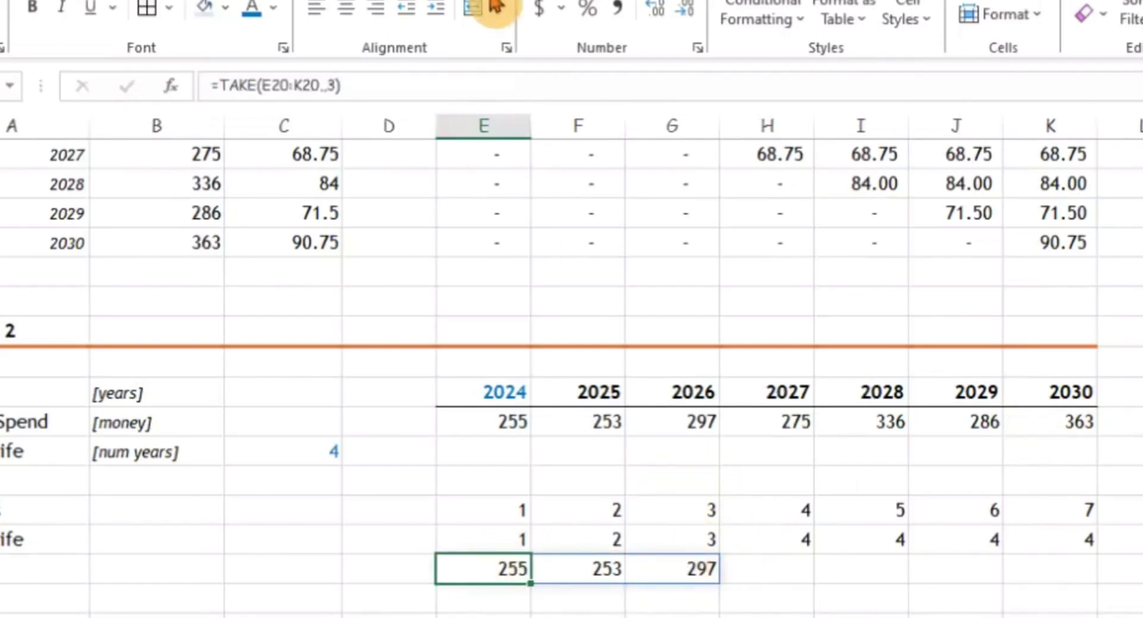
pyautogui.click(335, 86)
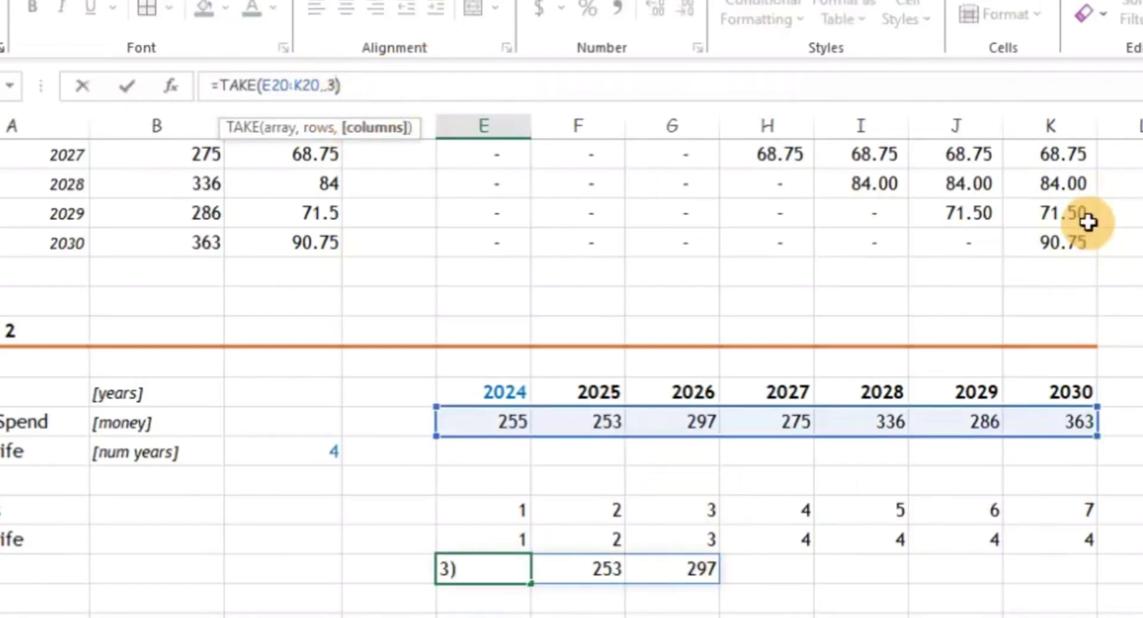
pyautogui.press('BackSpace')
pyautogui.write('-1')
pyautogui.press('Return')
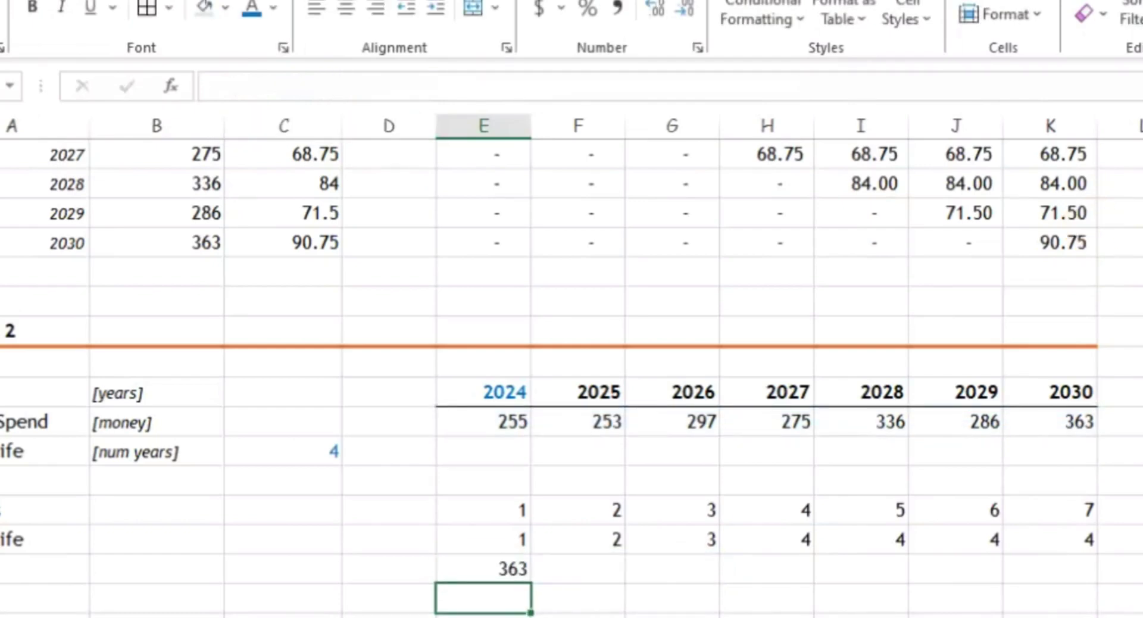
pyautogui.click(1066, 423)
pyautogui.click(505, 572)
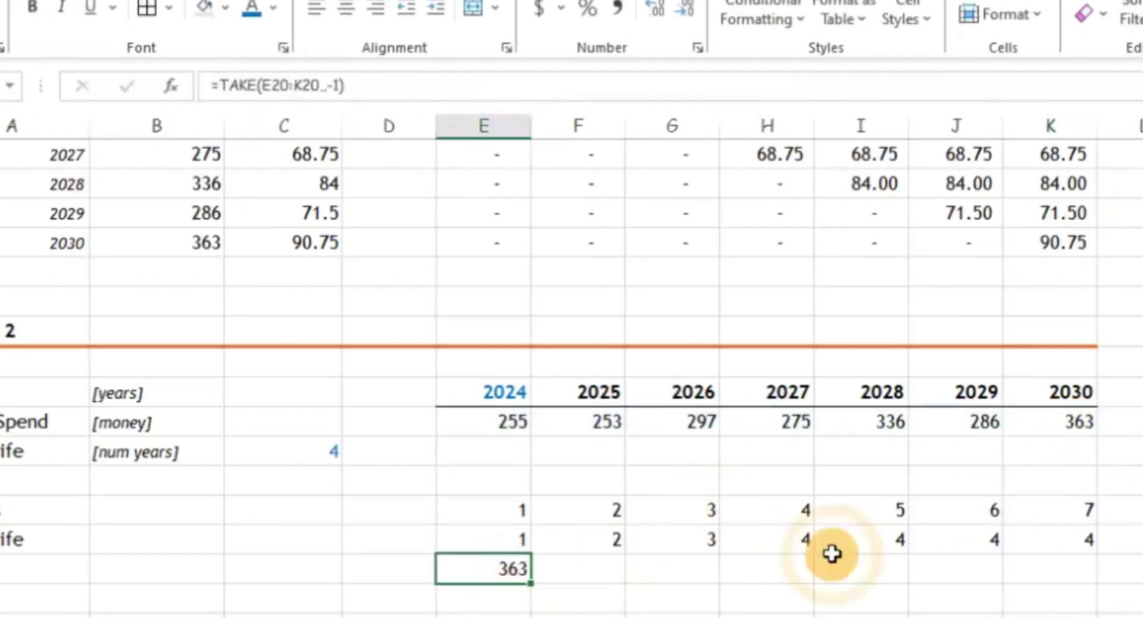
pyautogui.click(1097, 402)
pyautogui.click(1083, 432)
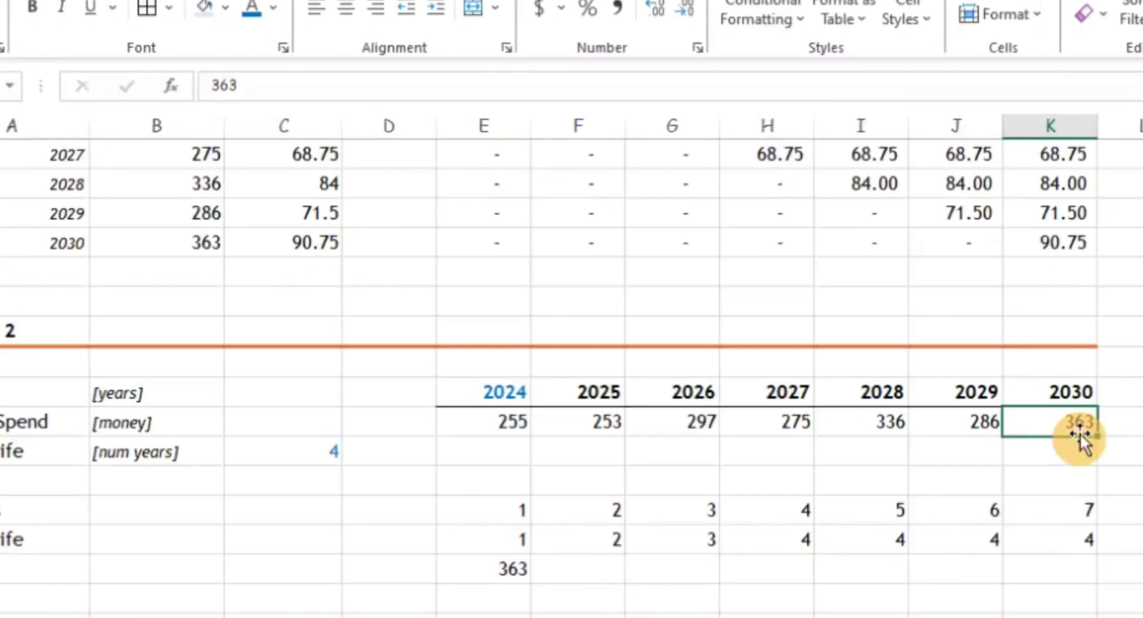
# Re-edit and recommit the E25 TAKE formula so it still returns 363.
pyautogui.click(513, 569)
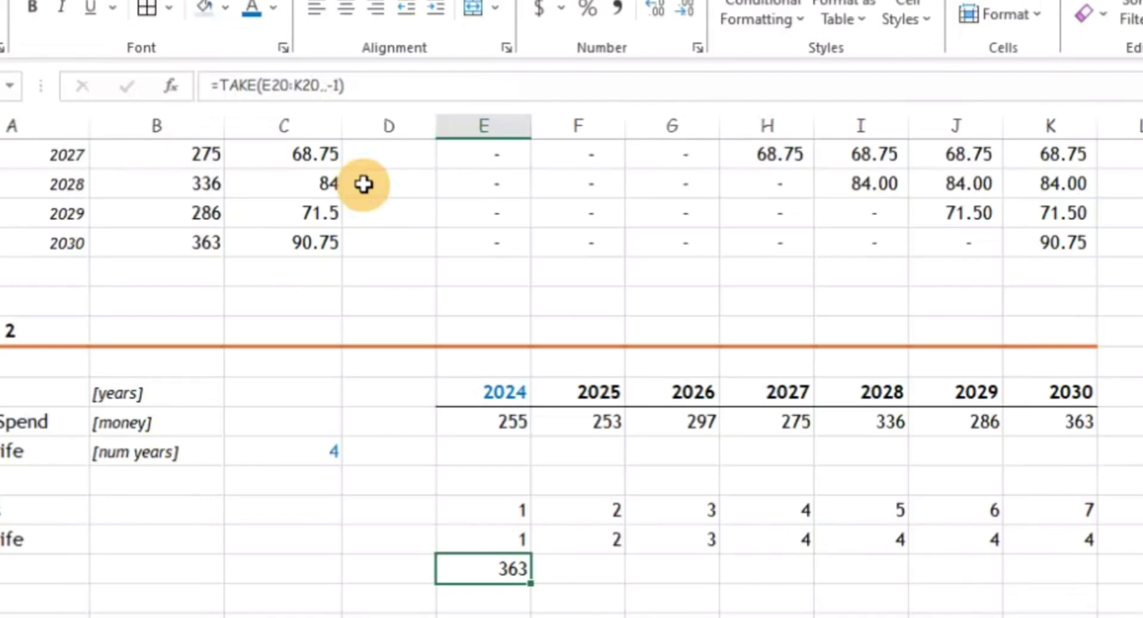
pyautogui.click(338, 85)
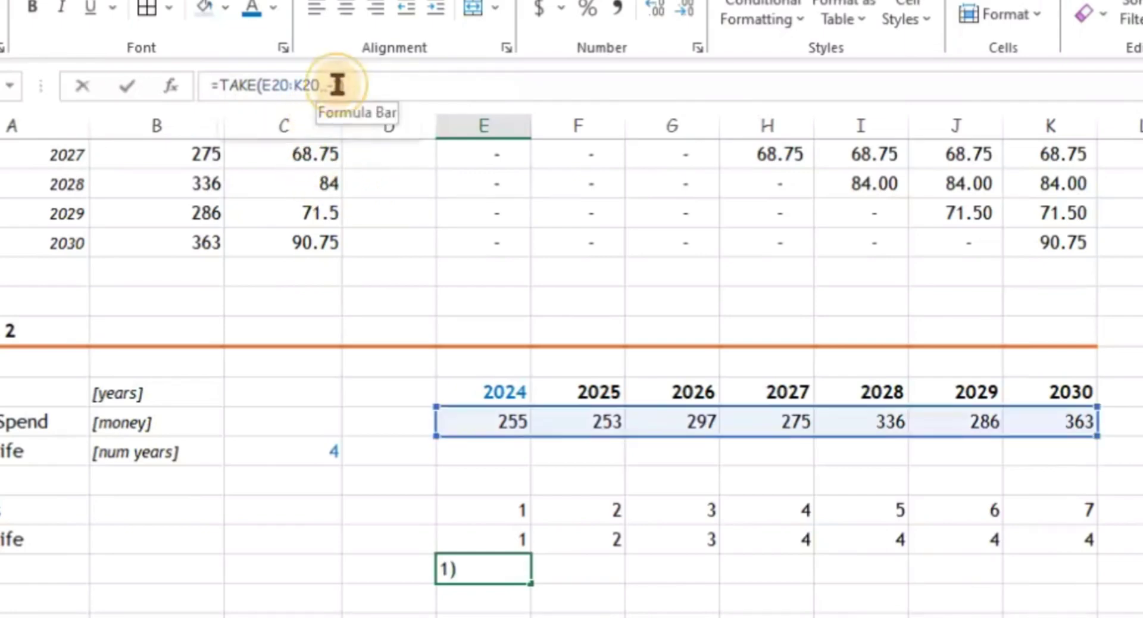
pyautogui.click(337, 85)
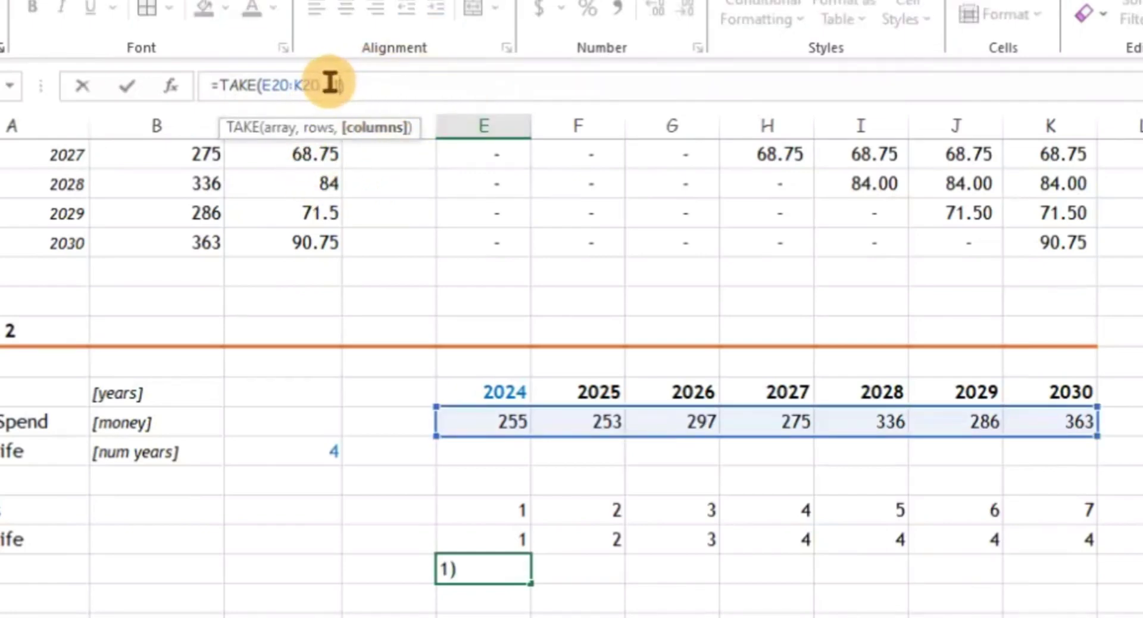
pyautogui.write(',')
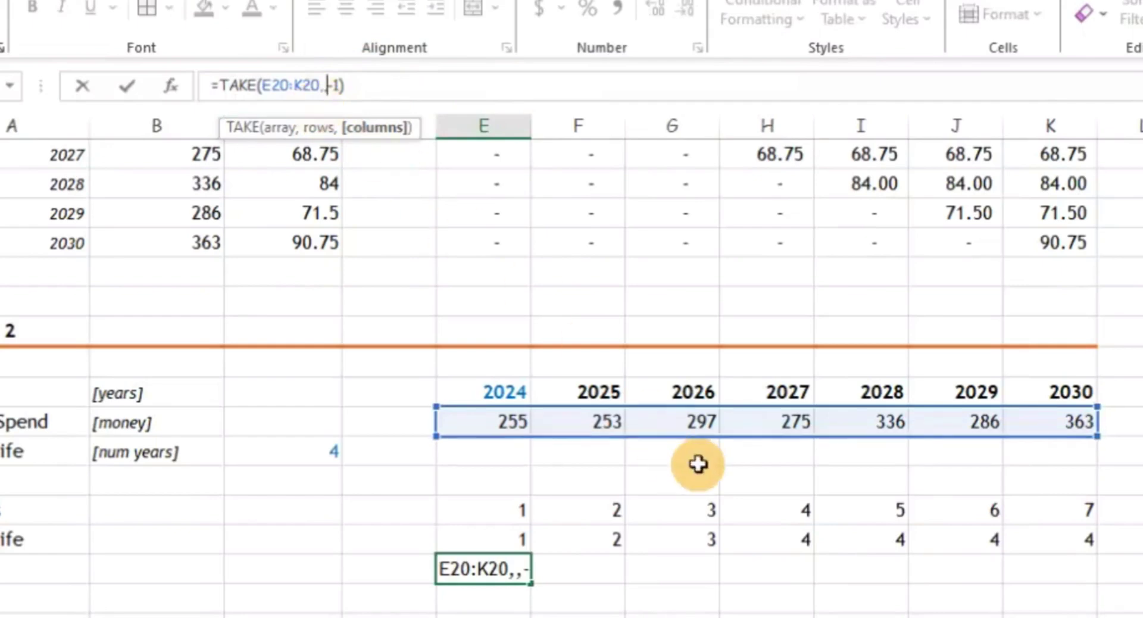
pyautogui.hotkey('ctrl', 'Return')
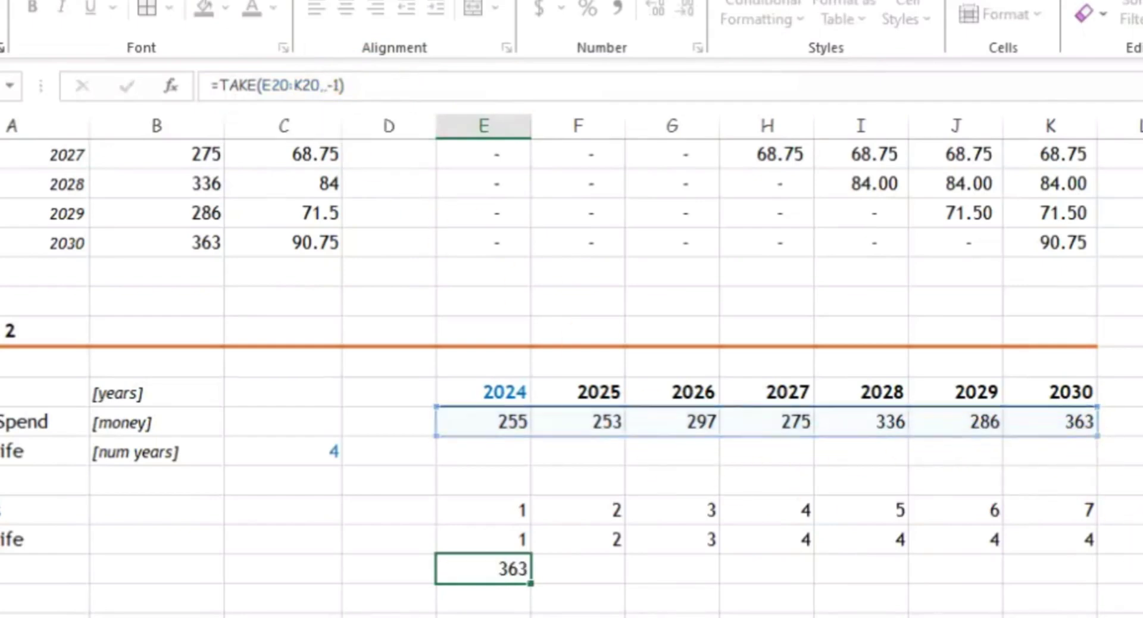
# Enter =TAKE($E20:E20,,-E24) in E25, returning 255 for 2024.
pyautogui.press('Delete')
pyautogui.write('=')
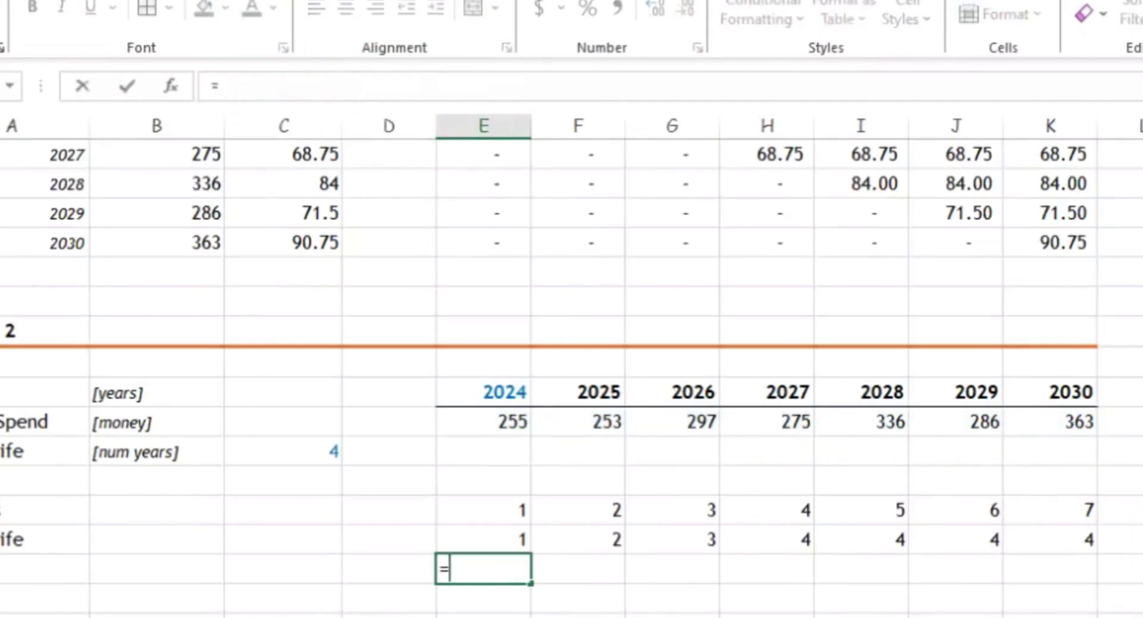
pyautogui.write('take(')
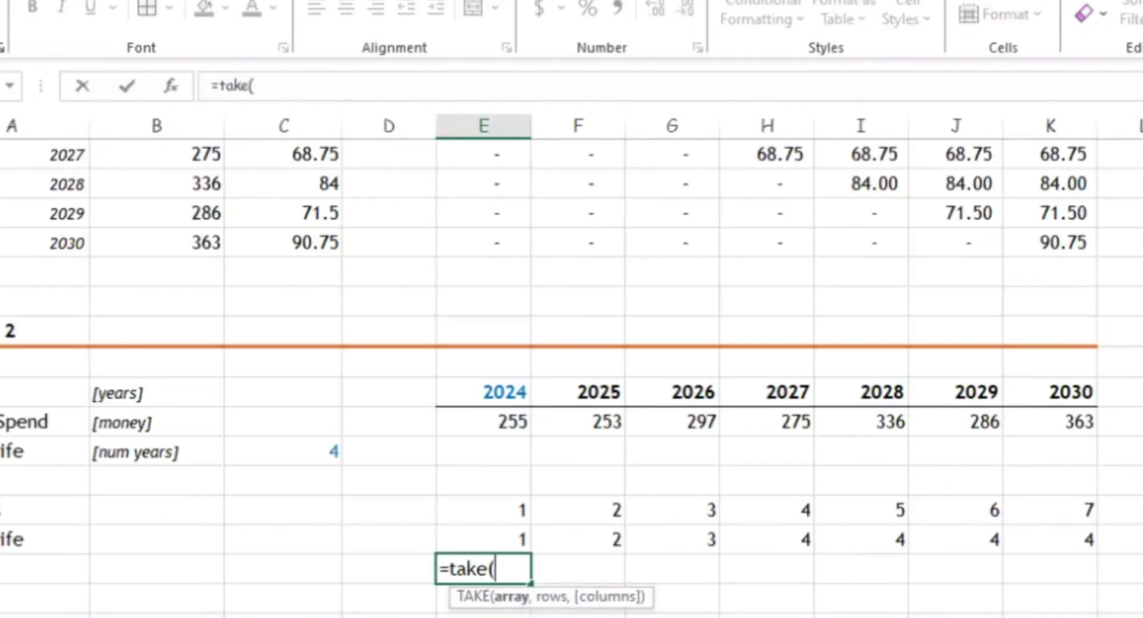
pyautogui.click(484, 417)
pyautogui.write(':E20')
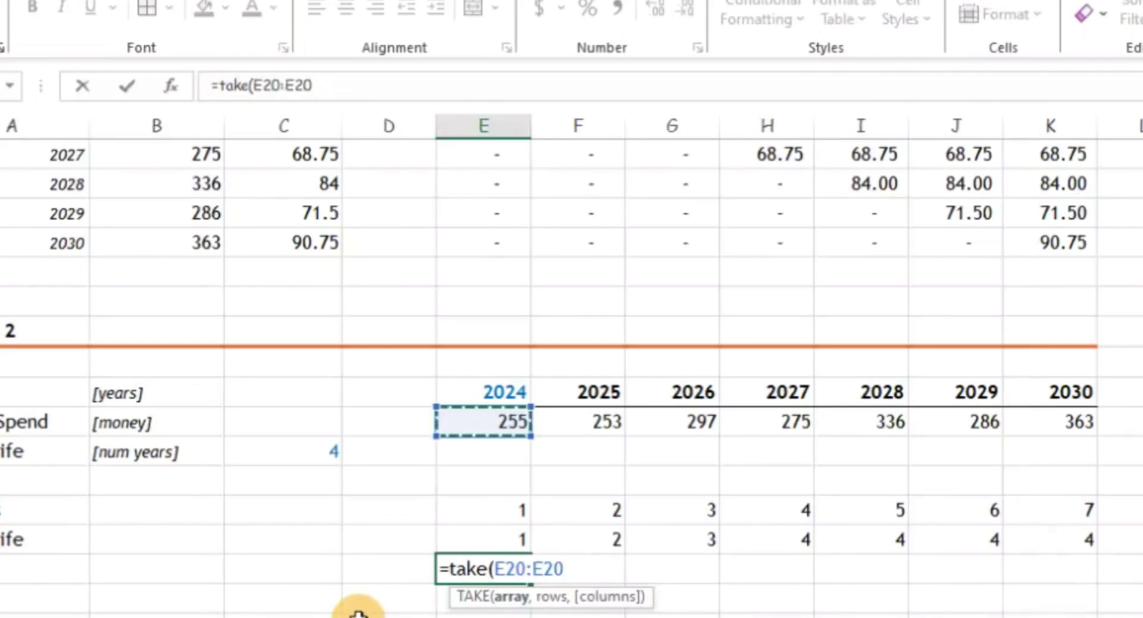
pyautogui.write(',')
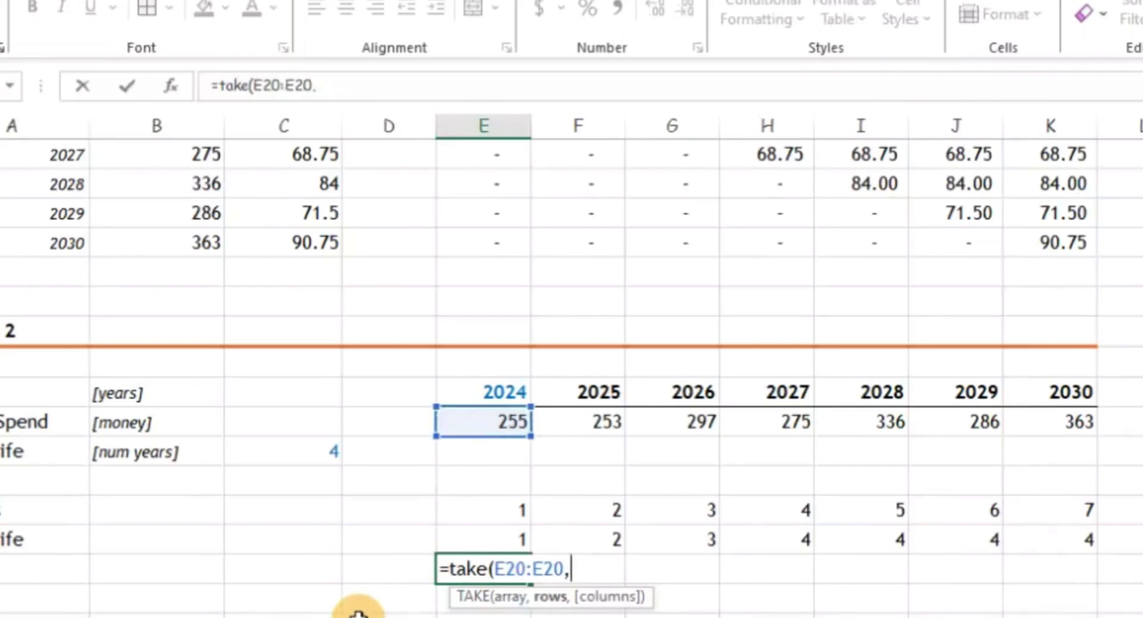
pyautogui.click(251, 85)
pyautogui.write('$')
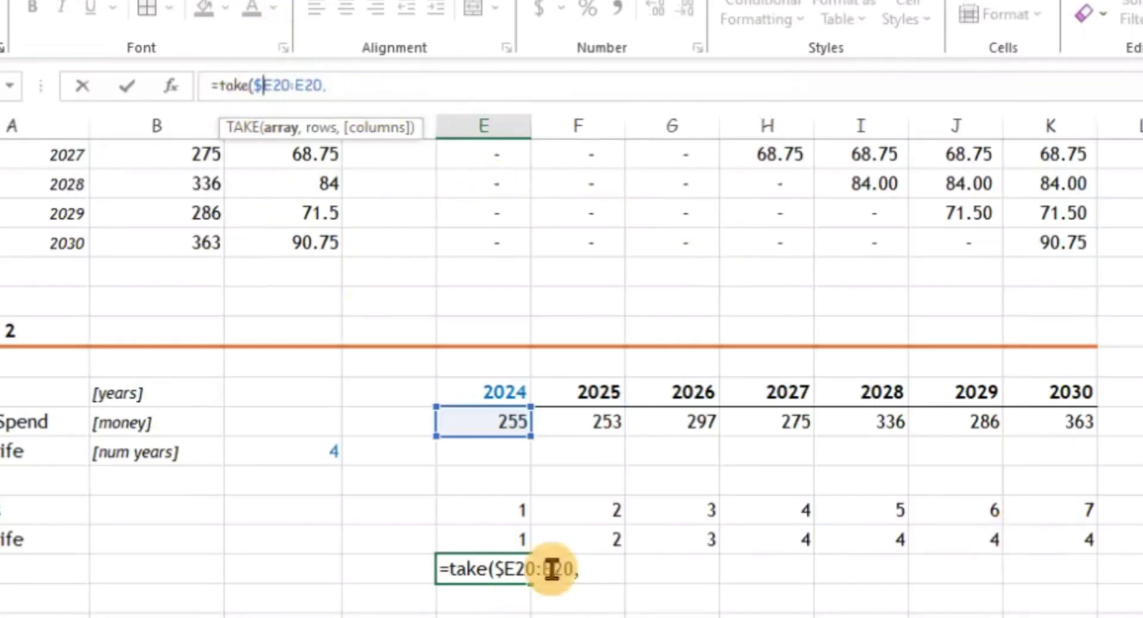
pyautogui.click(336, 86)
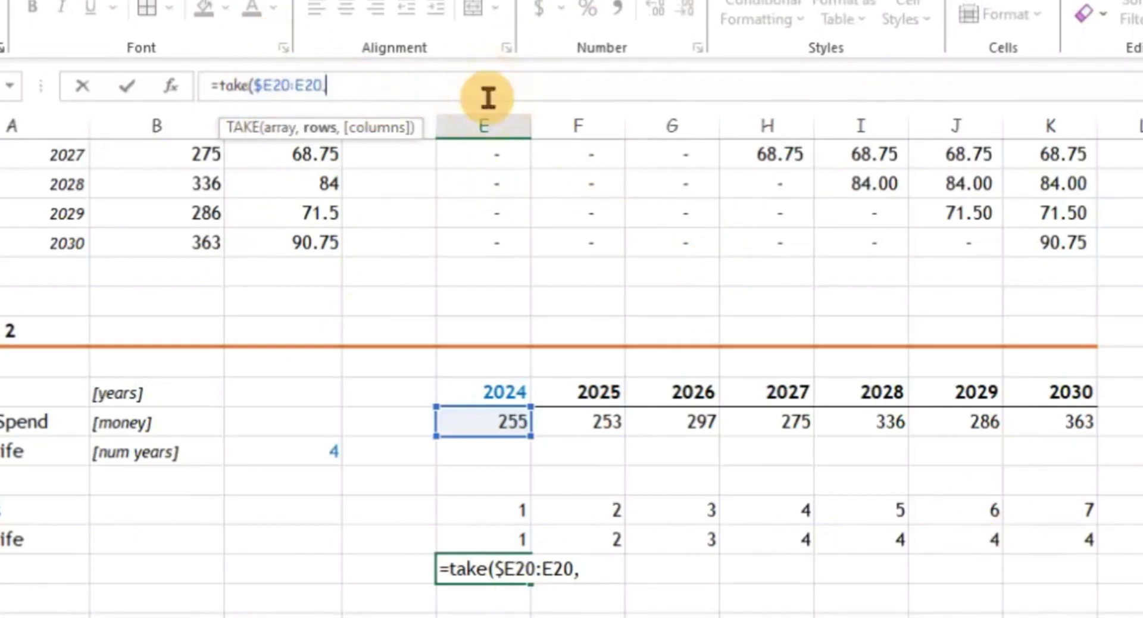
pyautogui.write(',-')
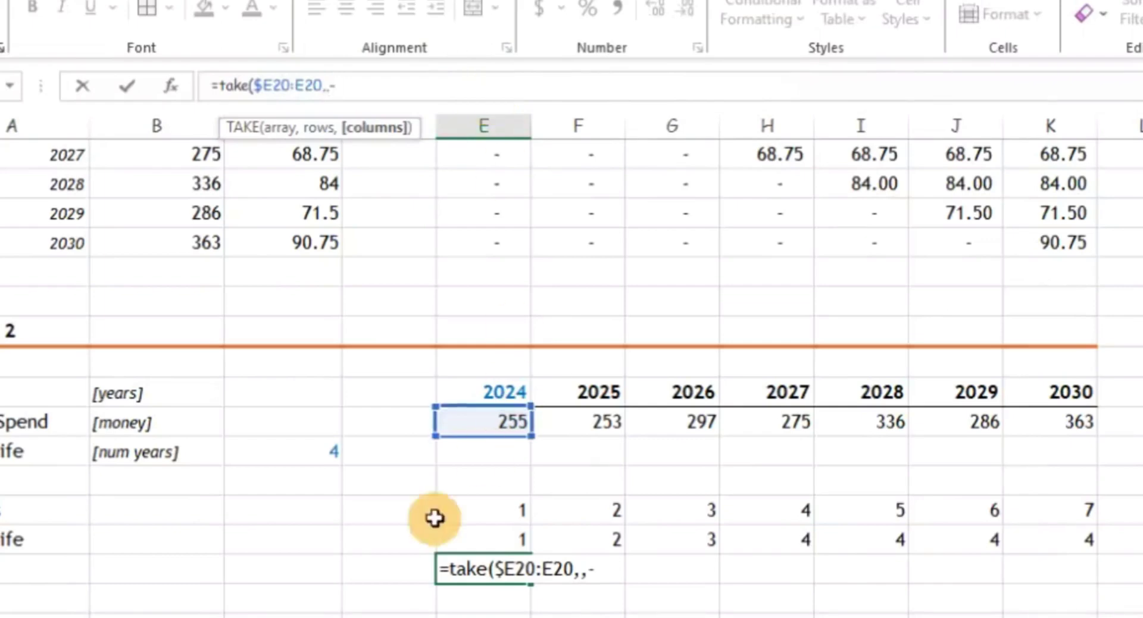
pyautogui.click(507, 543)
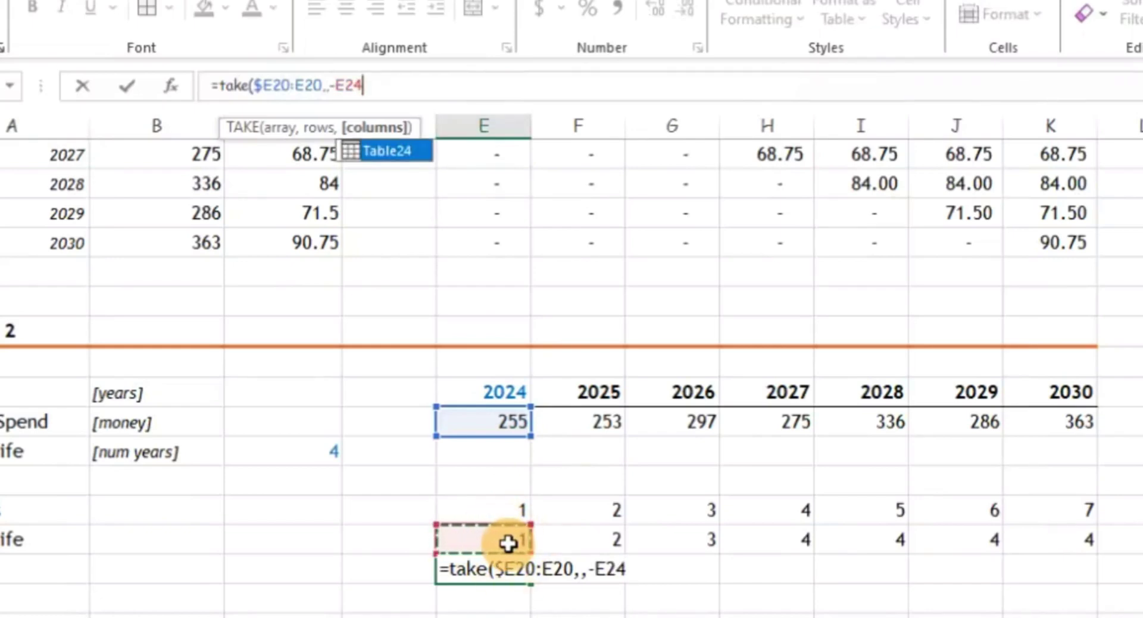
pyautogui.write(')')
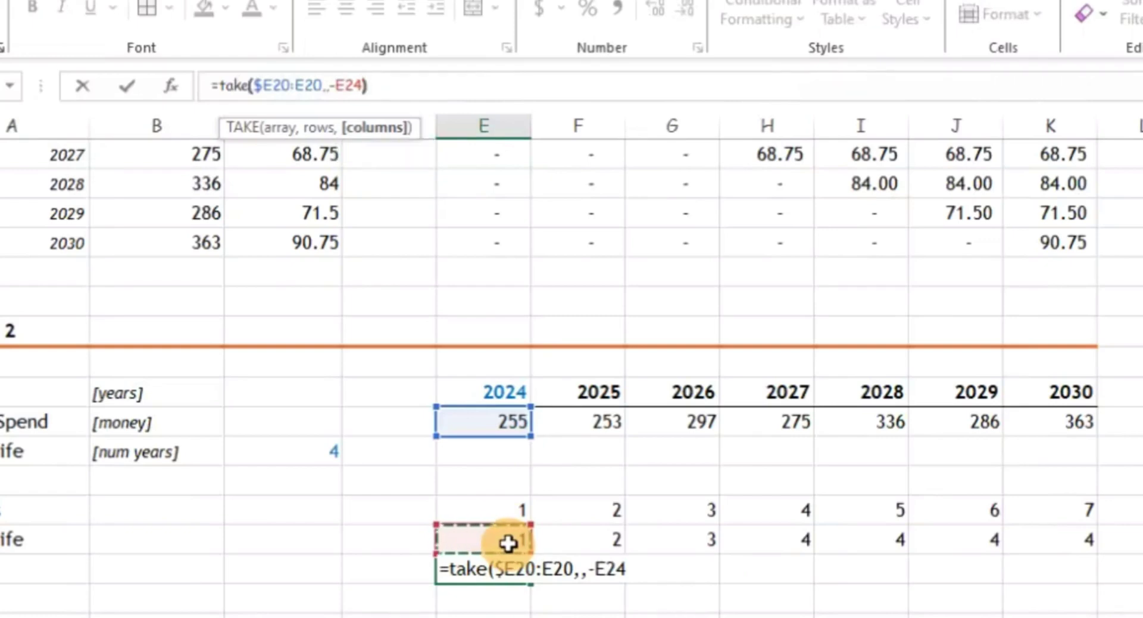
pyautogui.press('Return')
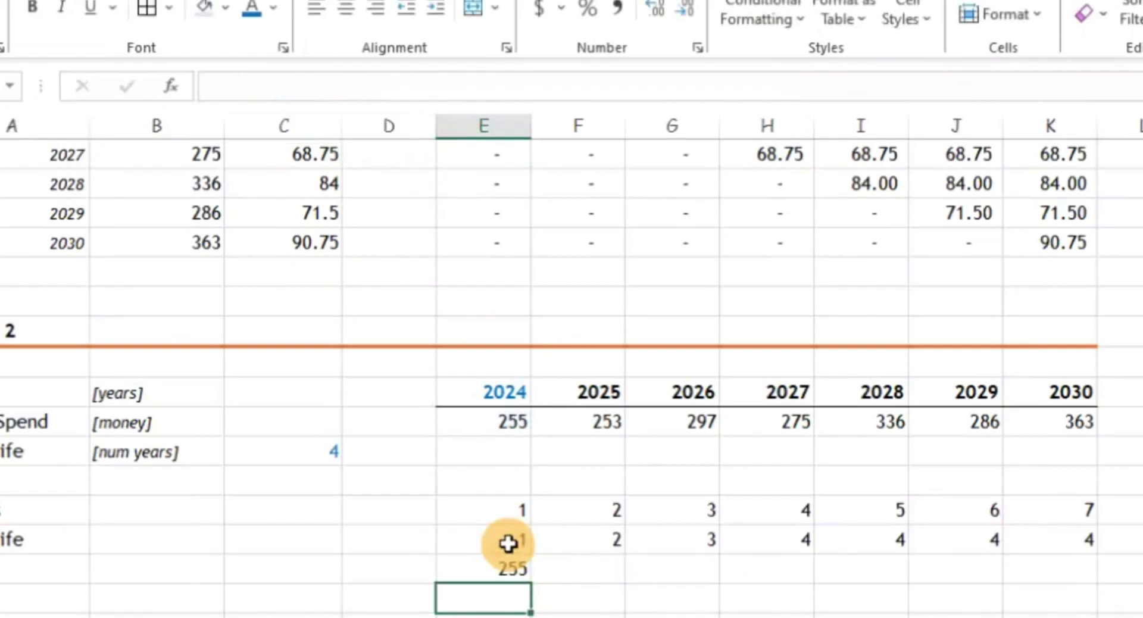
# Fill the E25 TAKE formula right through K25 for 2030, producing #SPILL! errors.
pyautogui.press('Up')
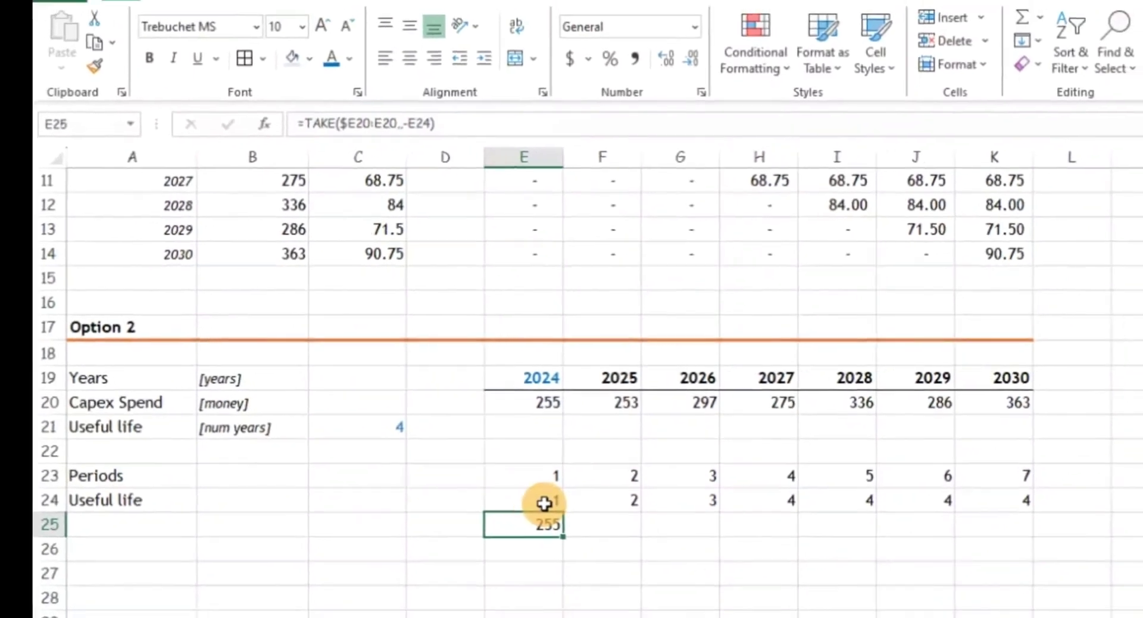
pyautogui.hotkey('shift', 'Right')
pyautogui.hotkey('shift', 'Right')
pyautogui.hotkey('shift', 'Right')
pyautogui.hotkey('shift', 'Right')
pyautogui.hotkey('shift', 'Right')
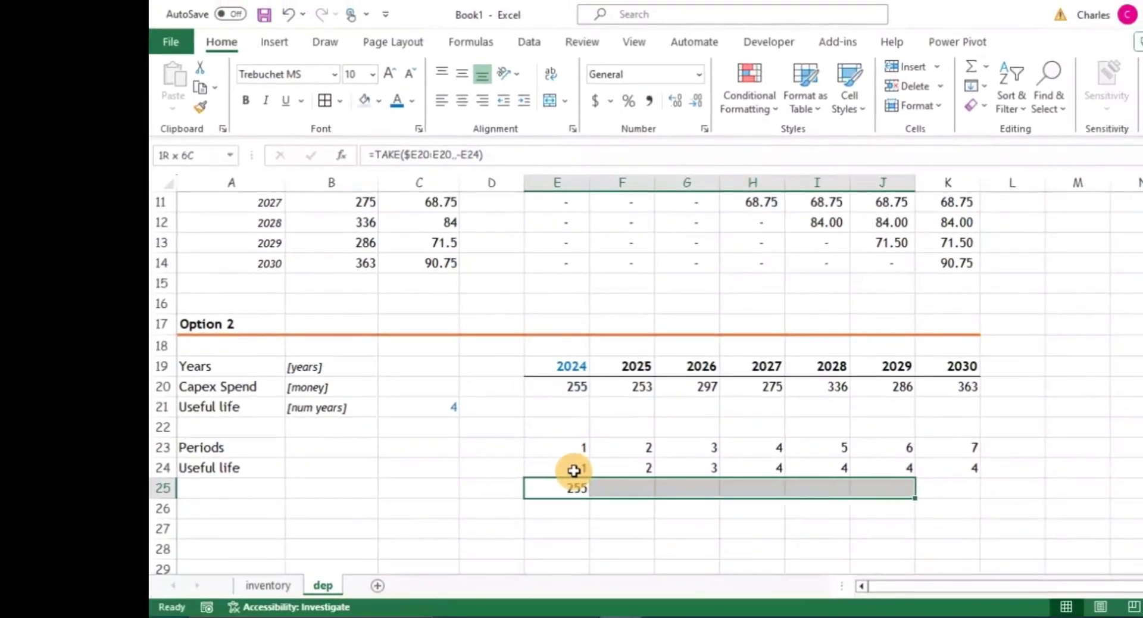
pyautogui.hotkey('shift', 'Right')
pyautogui.hotkey('ctrl', 'r')
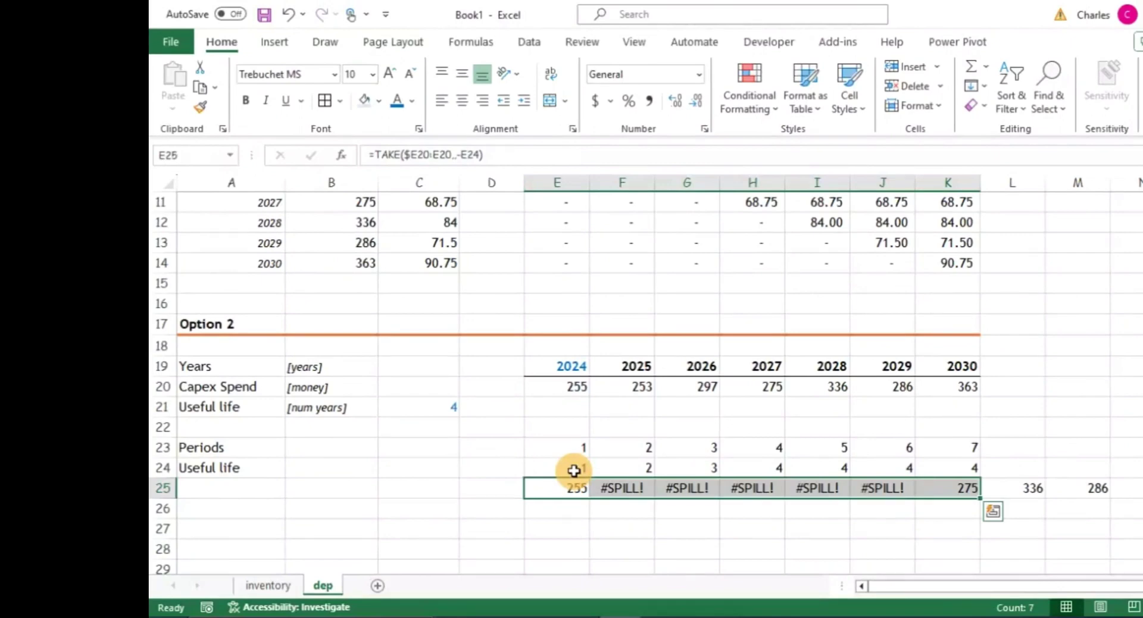
# Review the Option 1 years formula in A8, then reselect E25.
pyautogui.click(574, 479)
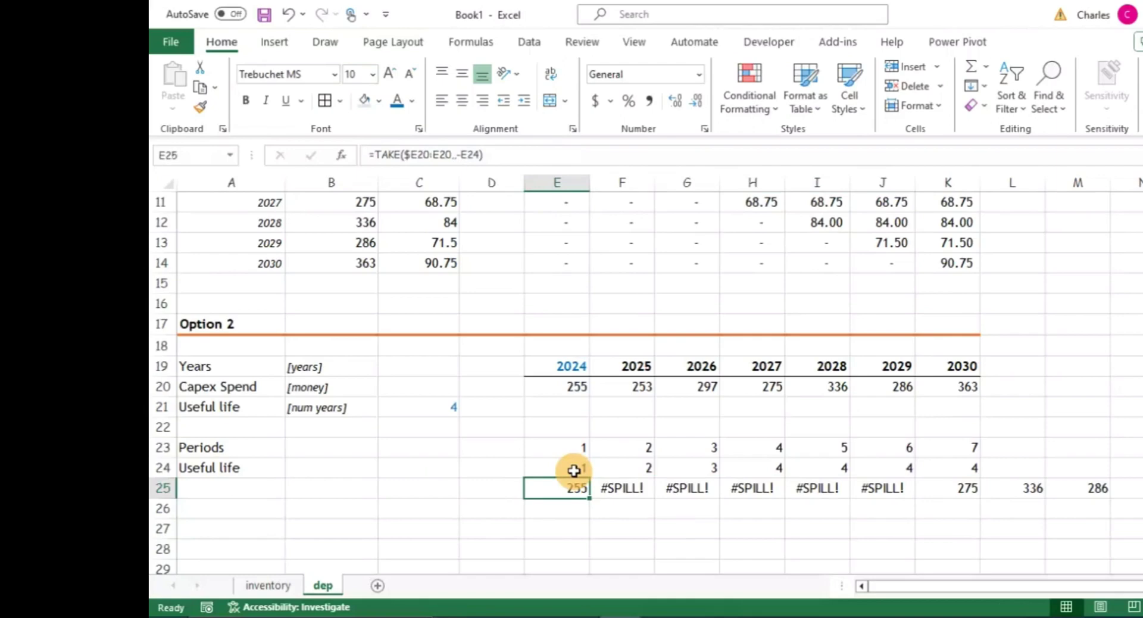
pyautogui.scroll(3, 574, 470)
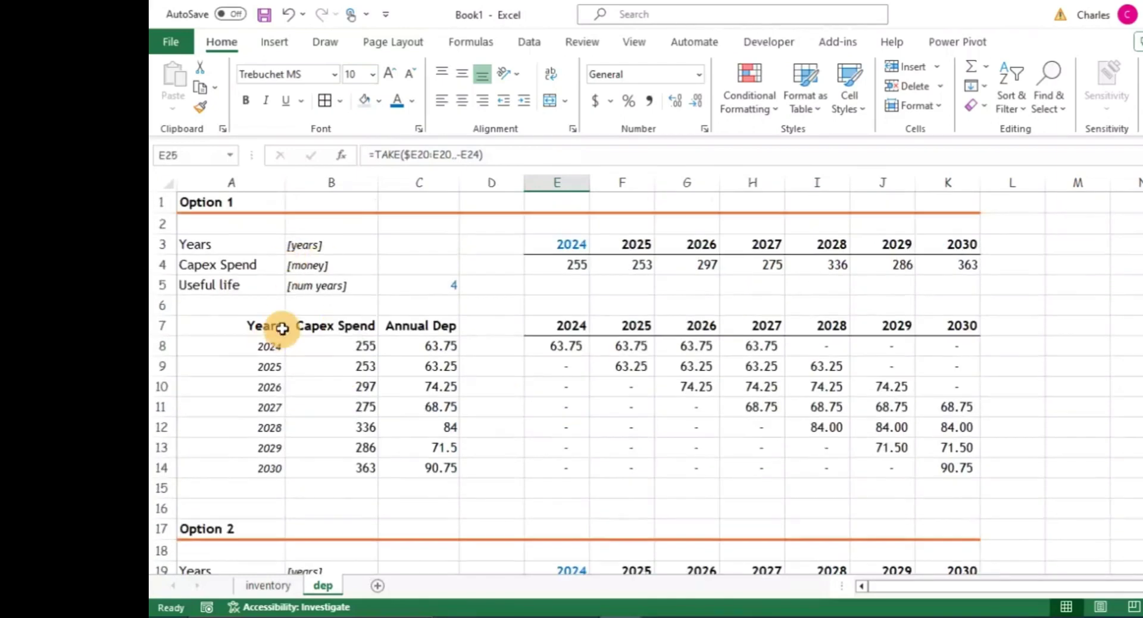
pyautogui.click(256, 351)
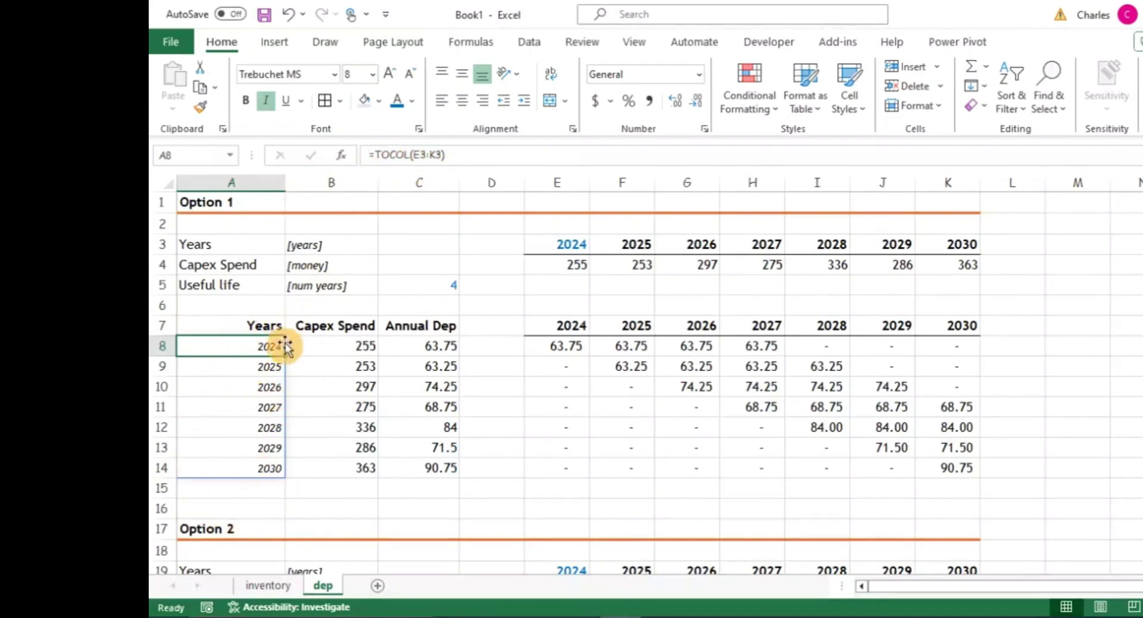
pyautogui.scroll(-3, 573, 466)
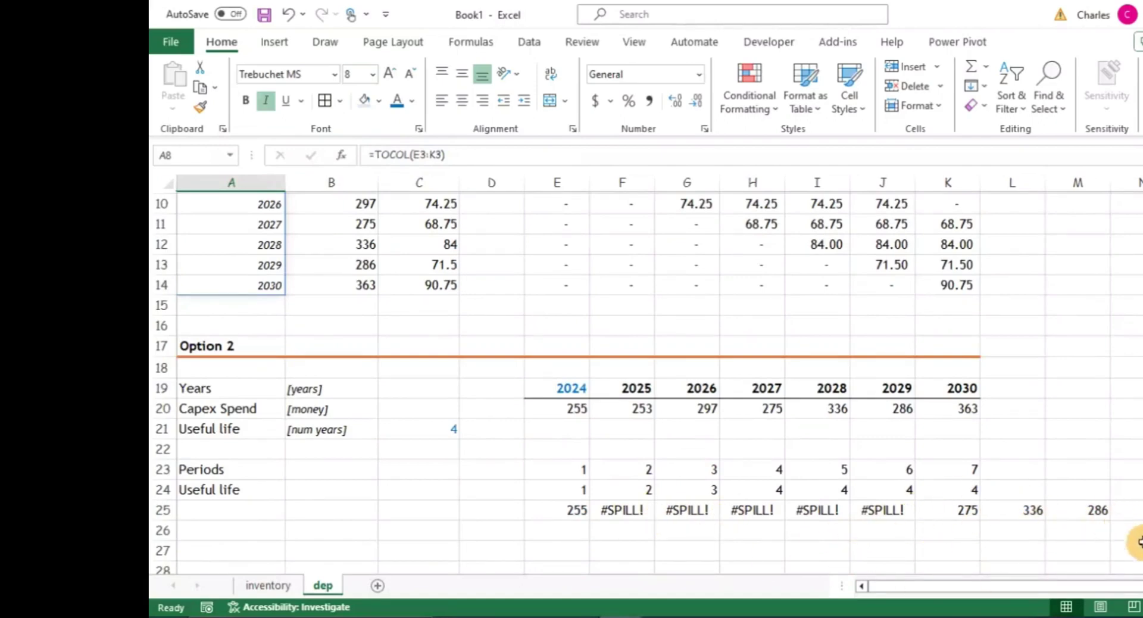
pyautogui.click(564, 511)
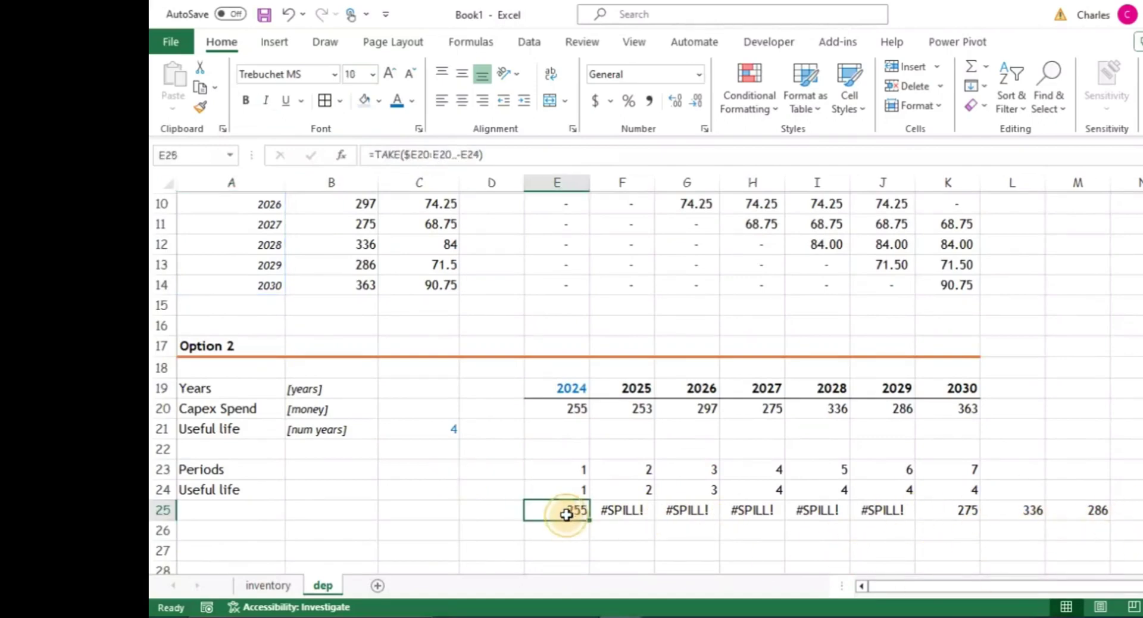
# Wrap E25 as =SUM(TAKE($E20:E20,,-E24)) and fill it across E25:K25.
pyautogui.click(373, 154)
pyautogui.write('sum')
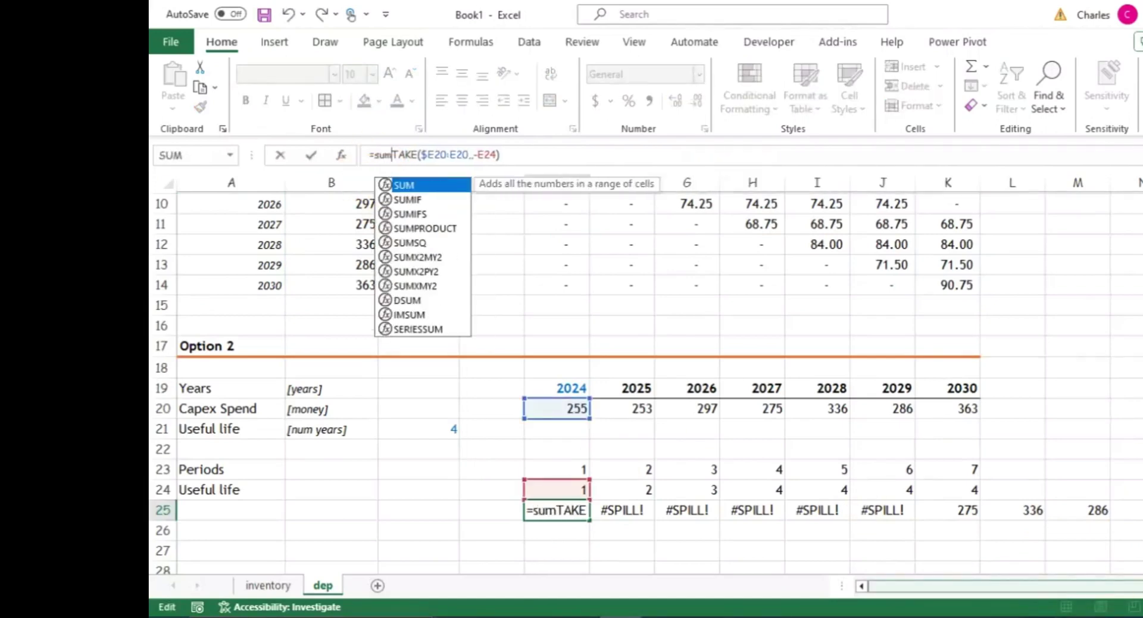
pyautogui.write('(')
pyautogui.click(506, 155)
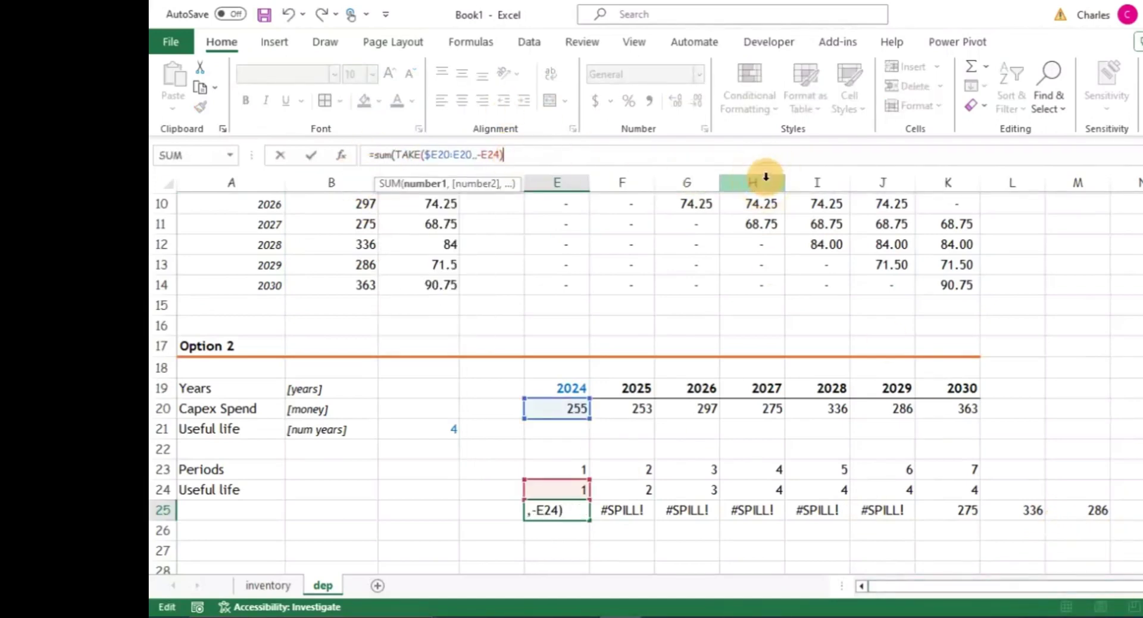
pyautogui.write(')')
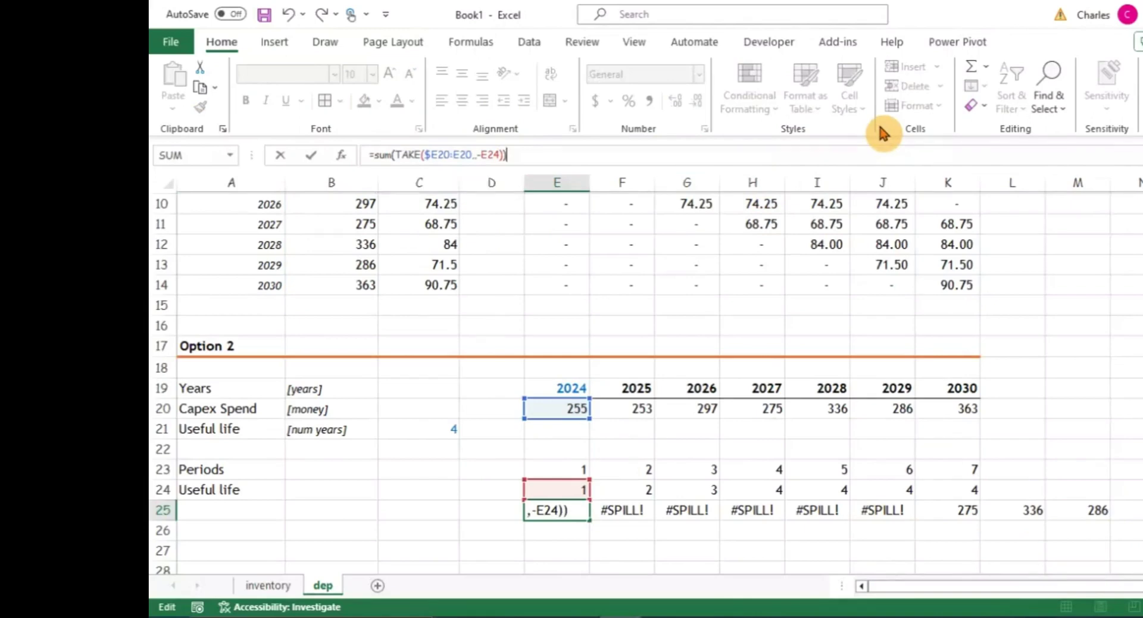
pyautogui.press('Return')
pyautogui.press('Up')
pyautogui.hotkey('shift', 'Right')
pyautogui.hotkey('shift', 'Right')
pyautogui.hotkey('shift', 'Right')
pyautogui.hotkey('shift', 'Right')
pyautogui.hotkey('shift', 'Right')
pyautogui.hotkey('shift', 'Right')
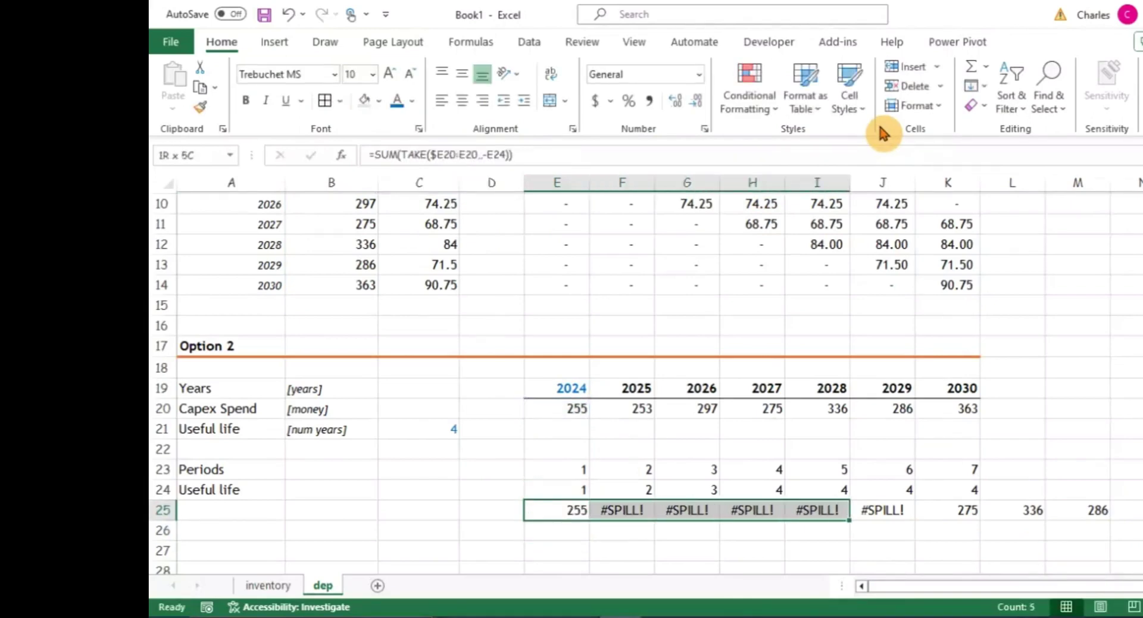
pyautogui.hotkey('ctrl', 'r')
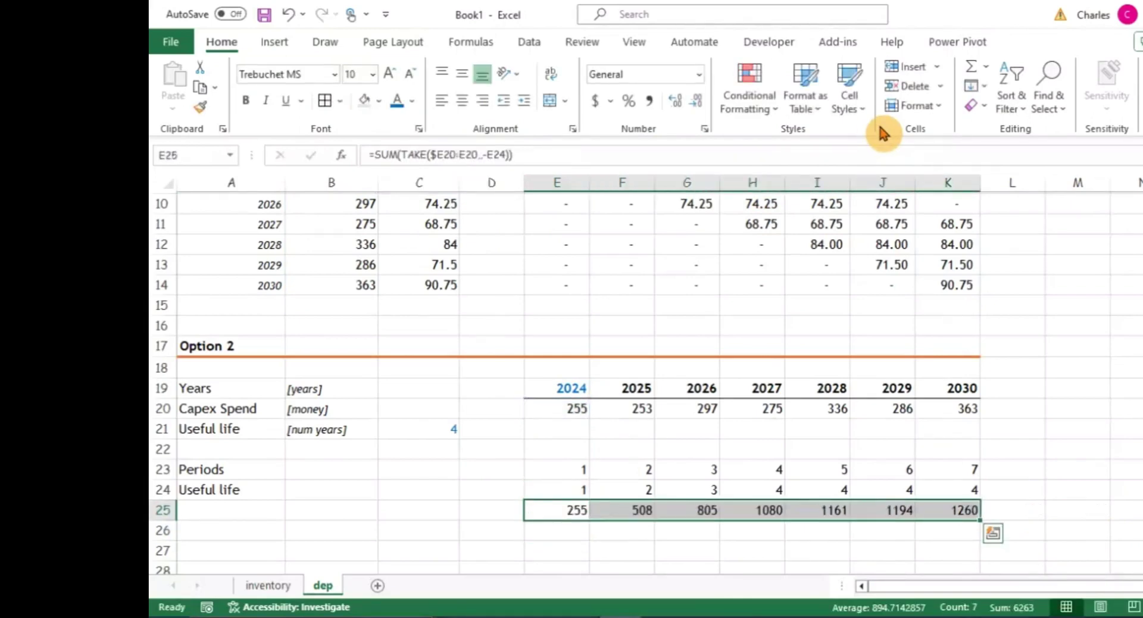
pyautogui.press('Right')
pyautogui.press('Right')
pyautogui.press('Right')
pyautogui.press('Right')
pyautogui.press('Right')
pyautogui.press('Right')
pyautogui.press('Right')
pyautogui.press('Right')
pyautogui.press('Left')
pyautogui.press('Left')
pyautogui.press('Left')
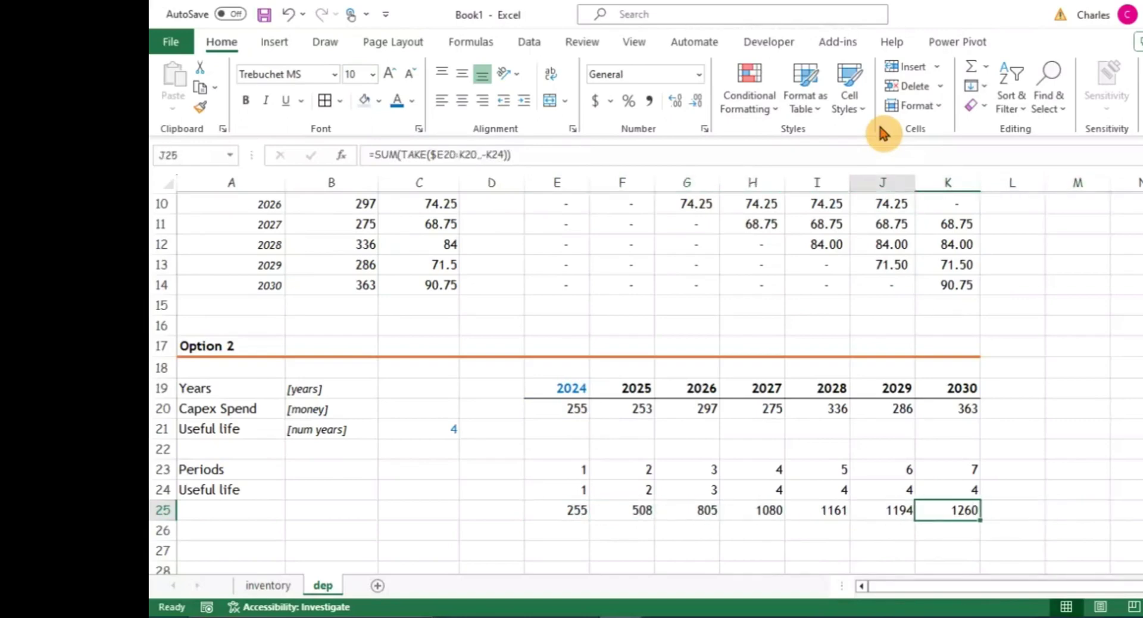
pyautogui.press('Left')
pyautogui.press('Left')
pyautogui.press('Left')
pyautogui.press('Left')
pyautogui.press('Left')
pyautogui.press('Left')
pyautogui.press('Left')
pyautogui.press('Left')
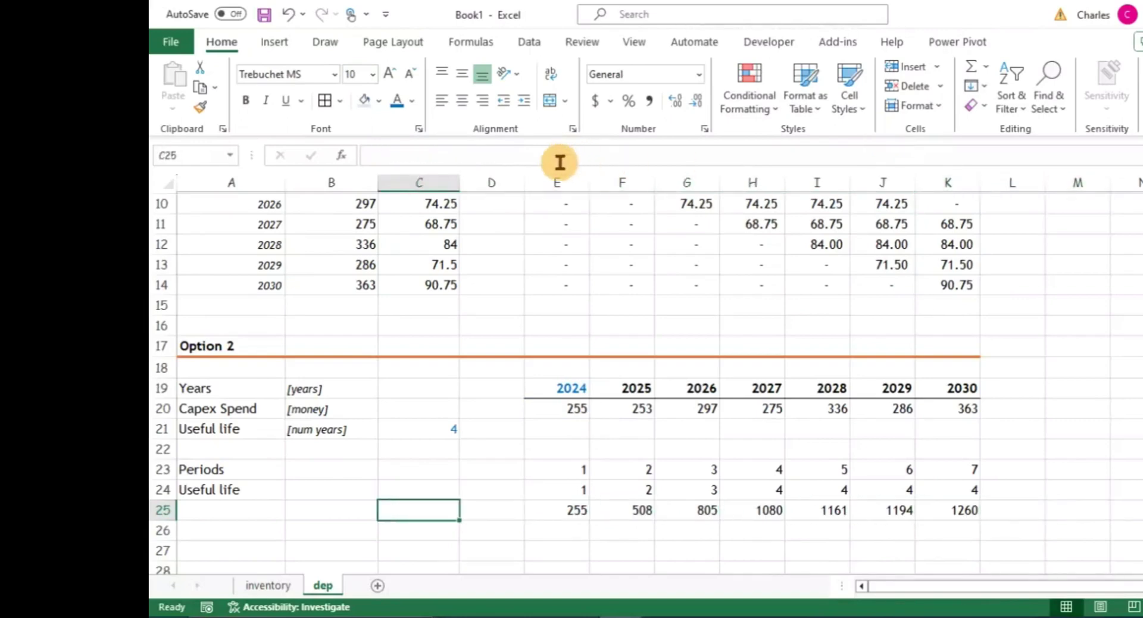
# Review the row 25 SUM(TAKE) totals for 2024 through 2028.
pyautogui.scroll(3, 697, 367)
pyautogui.scroll(-2, 708, 379)
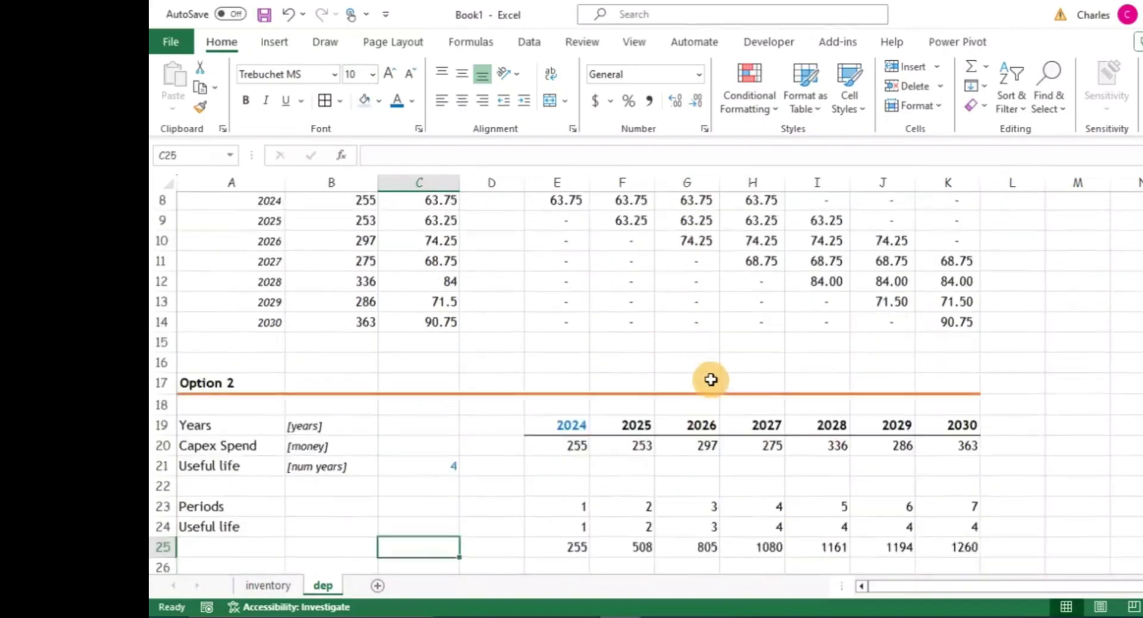
pyautogui.scroll(-3, 711, 379)
pyautogui.scroll(3, 694, 413)
pyautogui.scroll(-3, 694, 421)
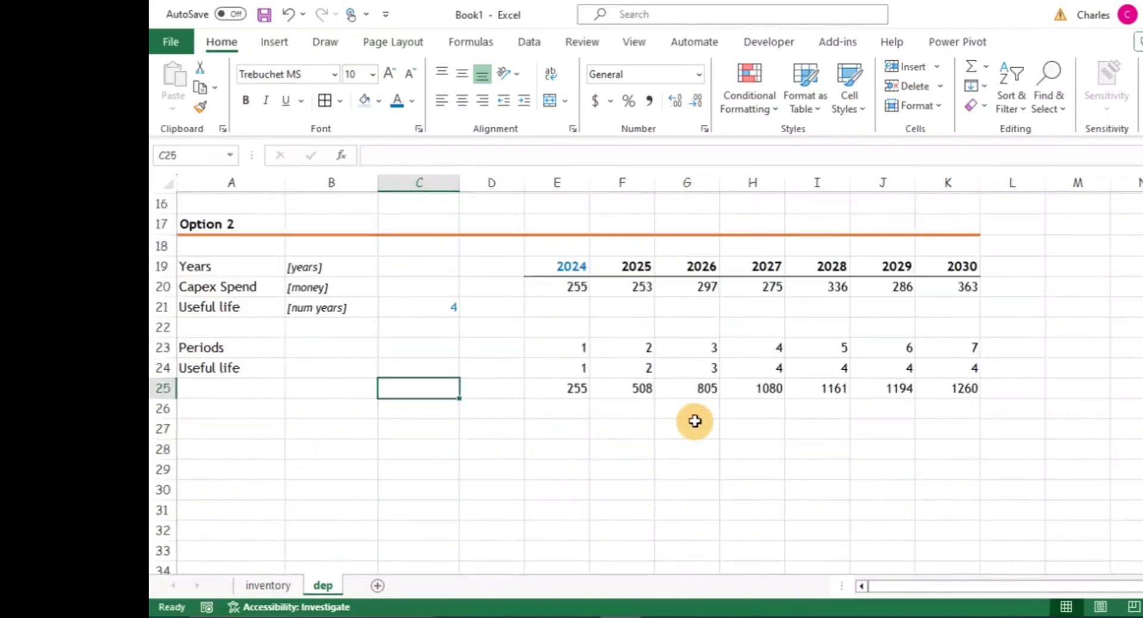
pyautogui.scroll(5, 695, 421)
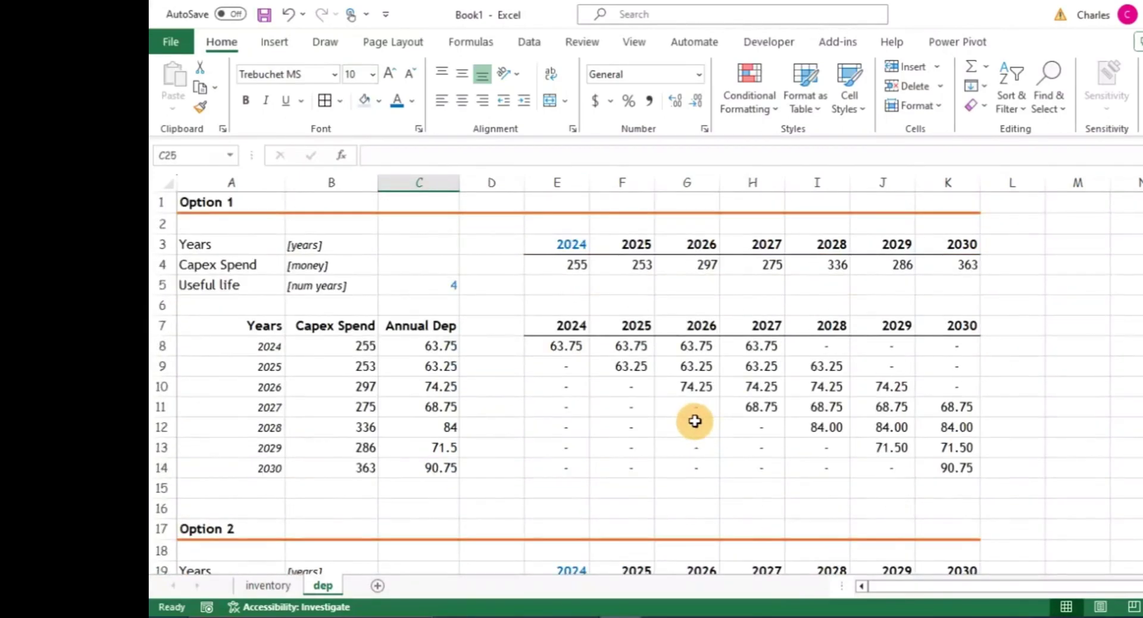
pyautogui.scroll(-1, 694, 421)
pyautogui.scroll(-2, 937, 539)
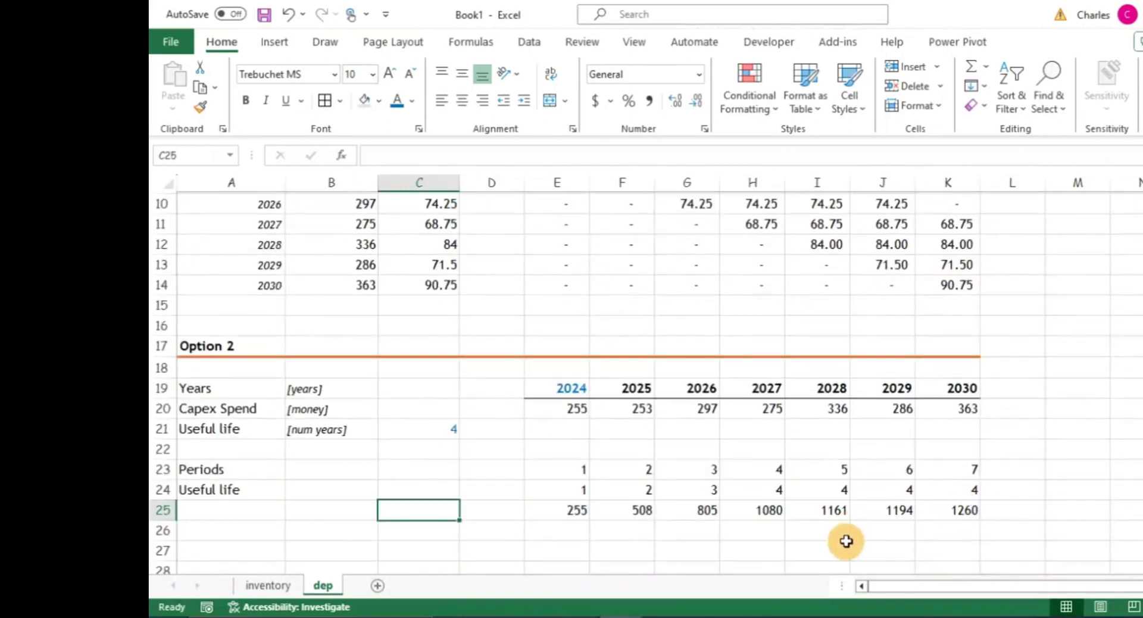
pyautogui.click(573, 510)
pyautogui.click(637, 510)
pyautogui.click(752, 510)
pyautogui.click(800, 510)
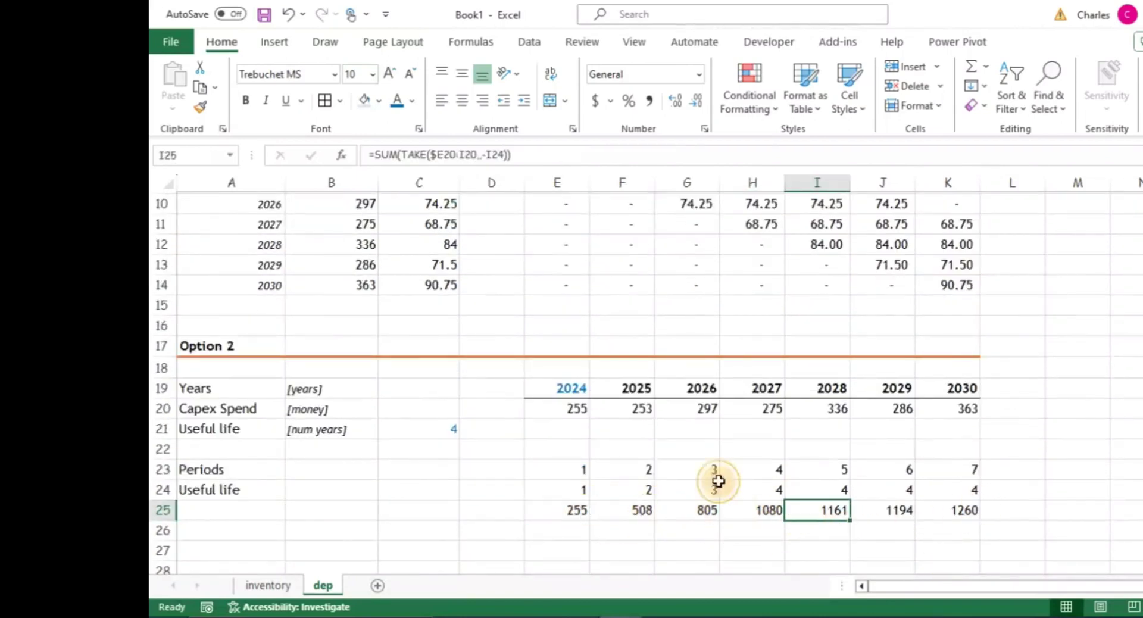
# Select capex ranges in row 20 to check their sums against the row 25 totals.
pyautogui.click(578, 410)
pyautogui.click(890, 409)
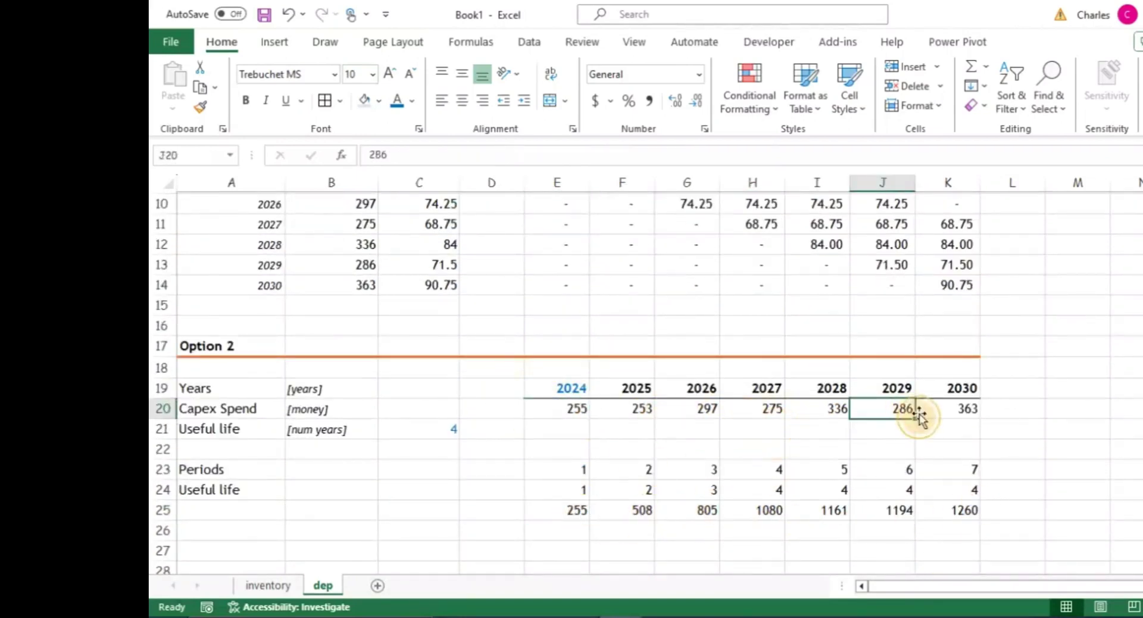
pyautogui.click(573, 411)
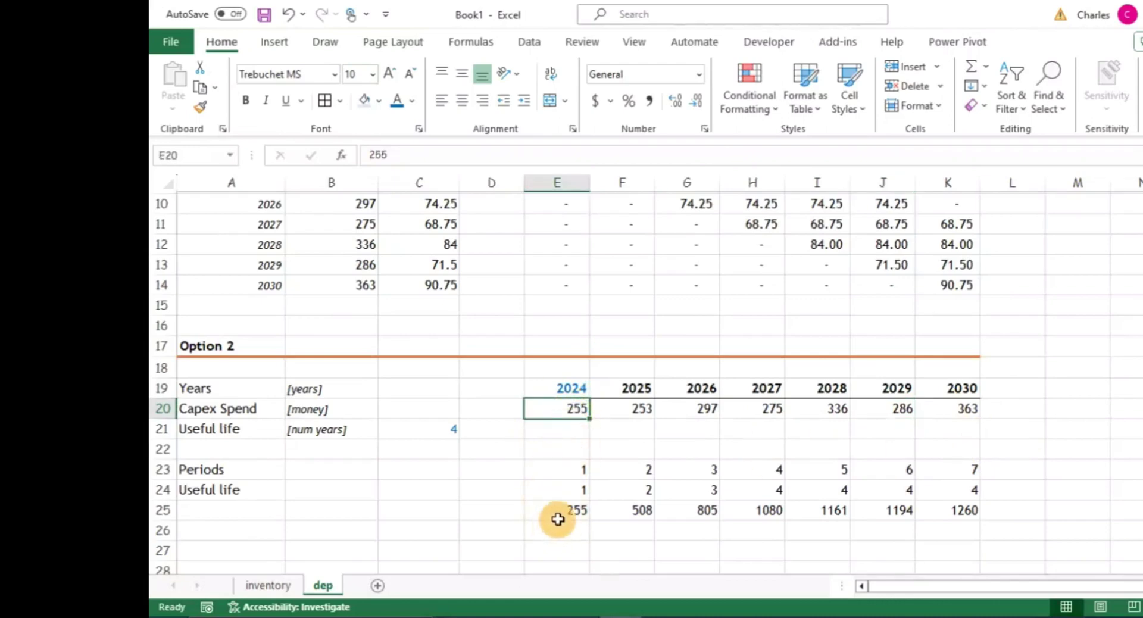
pyautogui.moveTo(574, 409); pyautogui.dragTo(644, 409)
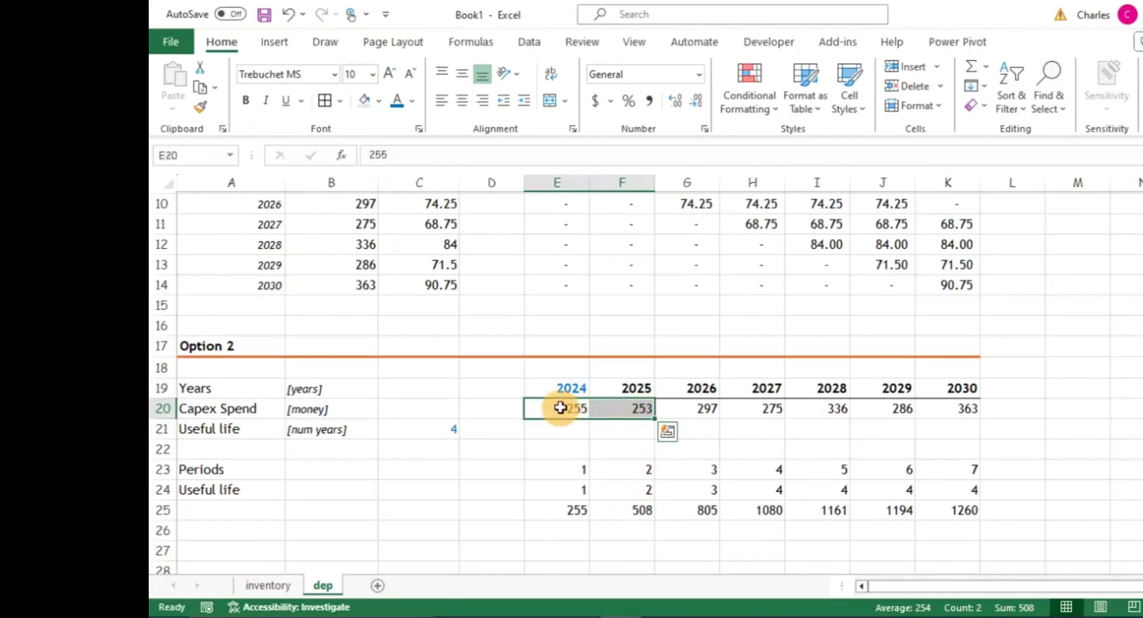
pyautogui.moveTo(560, 408); pyautogui.dragTo(689, 408)
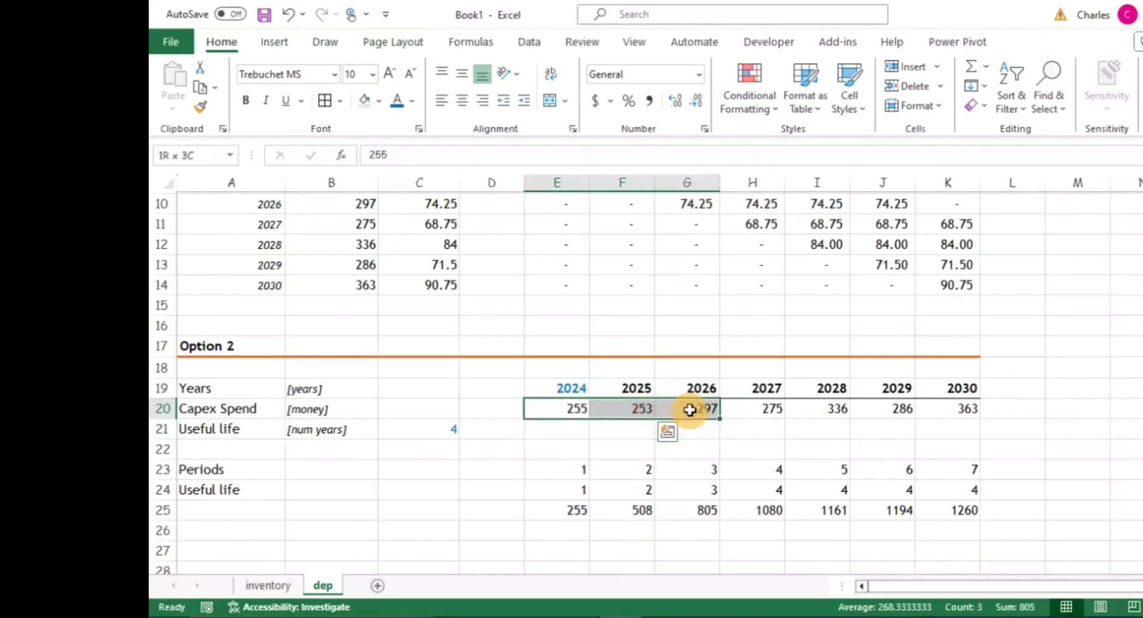
pyautogui.click(561, 512)
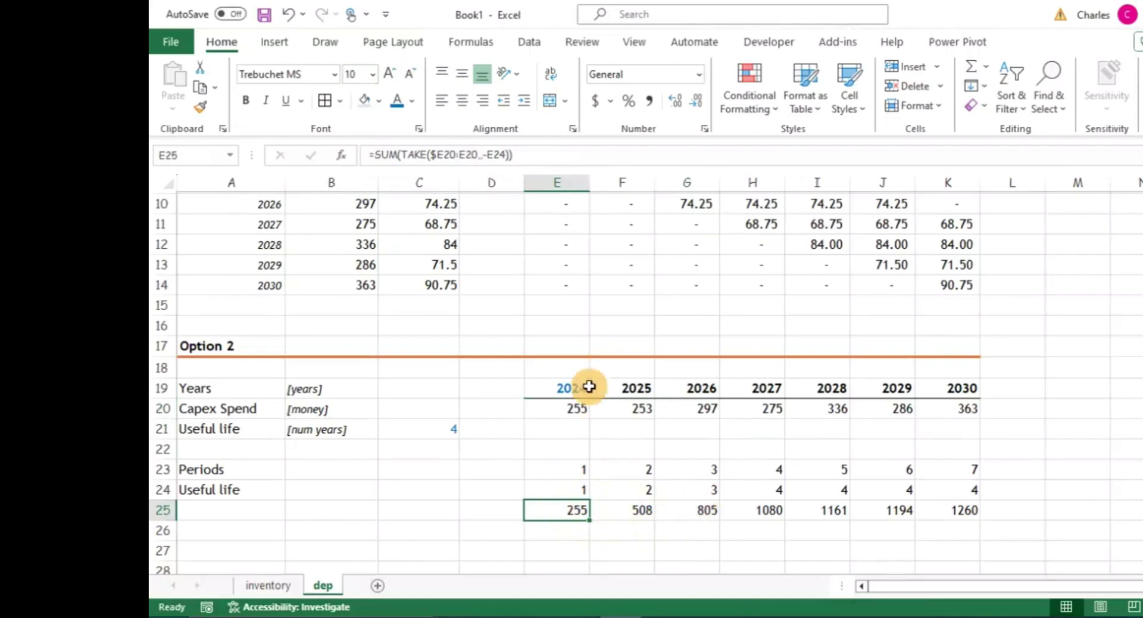
pyautogui.moveTo(575, 410); pyautogui.dragTo(705, 410)
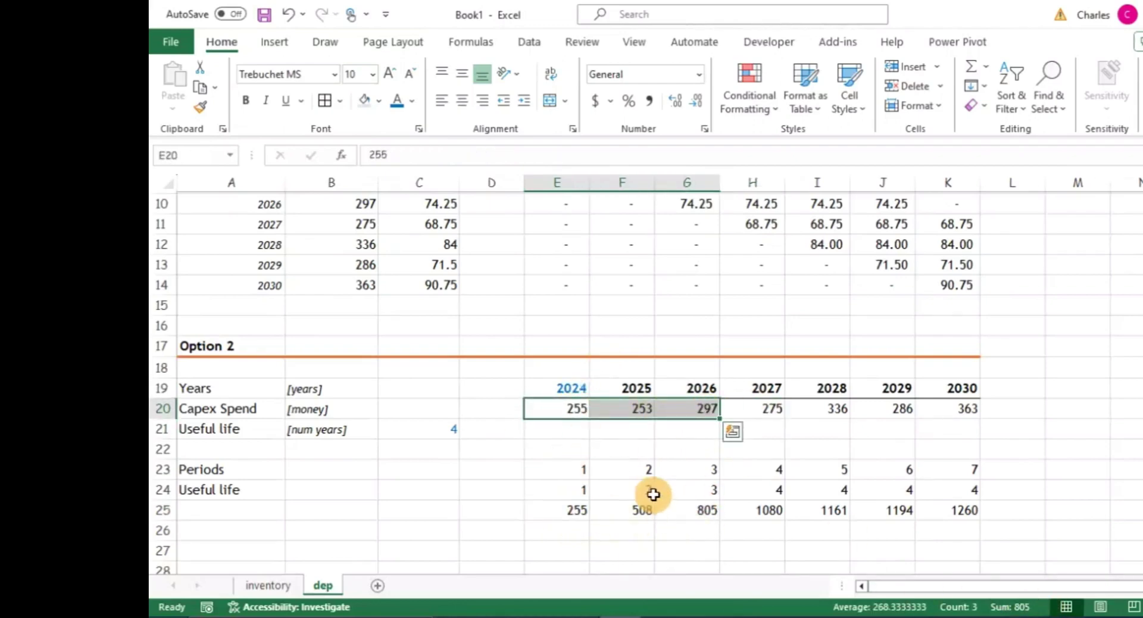
pyautogui.click(673, 520)
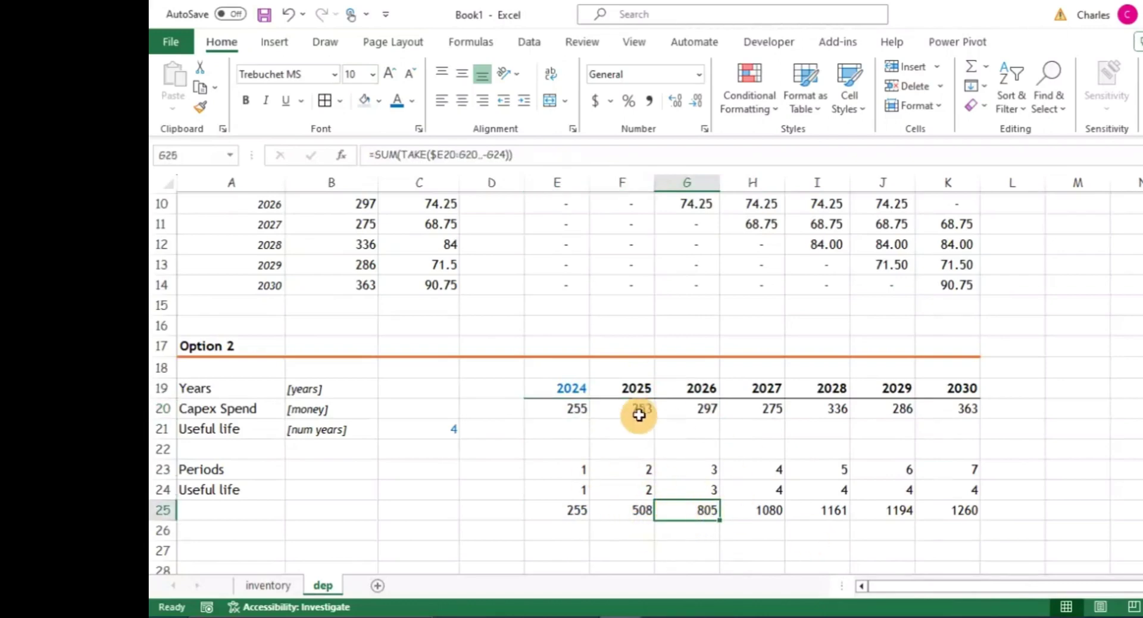
pyautogui.click(577, 509)
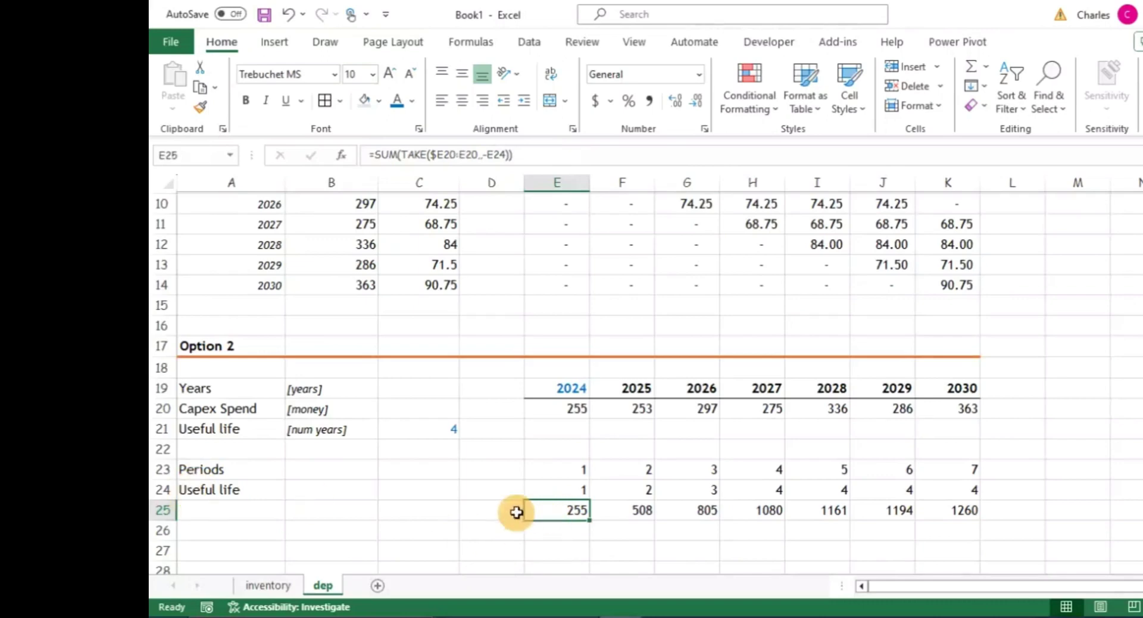
# Label cell A25 'Depreciation'.
pyautogui.click(263, 506)
pyautogui.write('D')
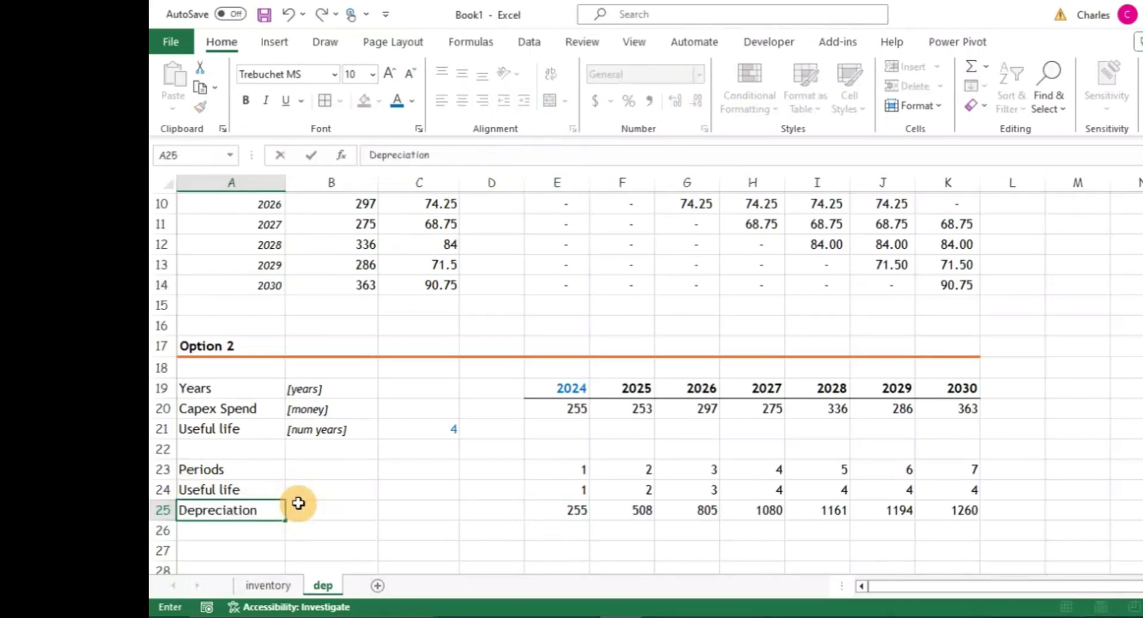
pyautogui.write('epreciation')
pyautogui.press('Return')
# Divide the 2024 depreciation by the useful life in $C$21 and copy it across to 2030.
pyautogui.click(573, 512)
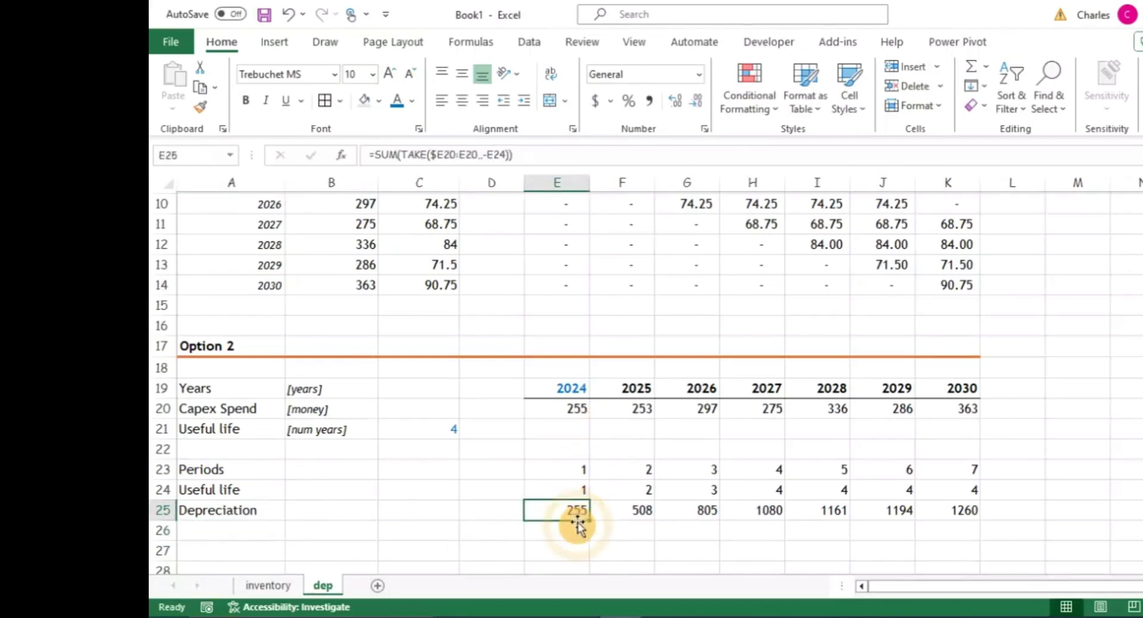
pyautogui.click(522, 154)
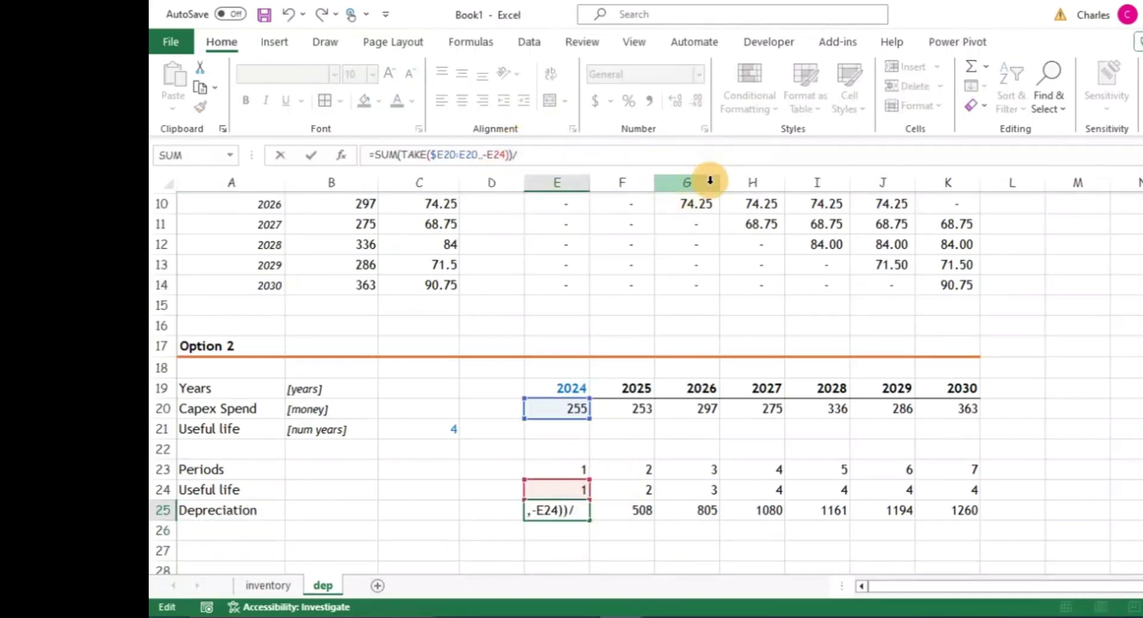
pyautogui.click(452, 430)
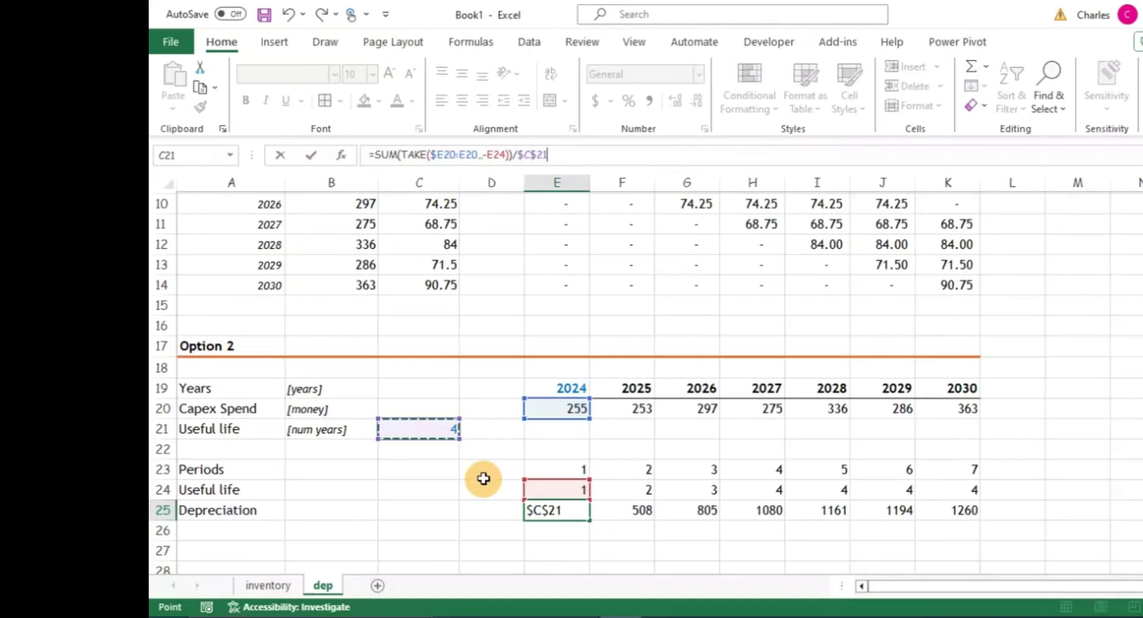
pyautogui.press('Return')
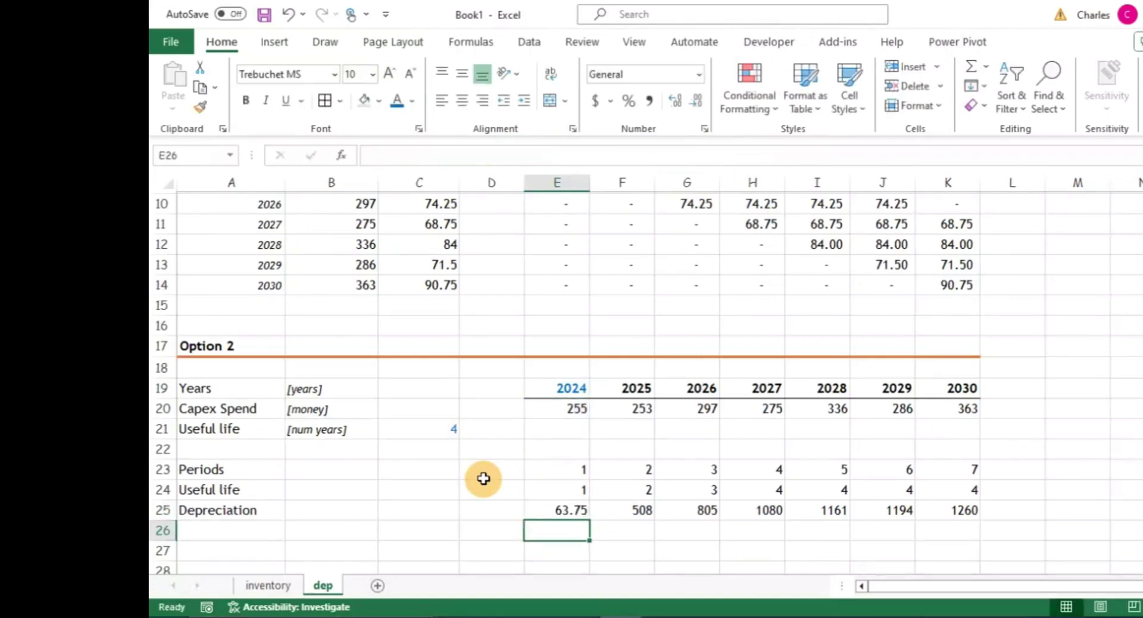
pyautogui.press('Up')
pyautogui.hotkey('shift', 'Right')
pyautogui.hotkey('shift', 'Right')
pyautogui.hotkey('shift', 'Right')
pyautogui.hotkey('shift', 'Right')
pyautogui.hotkey('shift', 'Right')
pyautogui.hotkey('shift', 'Right')
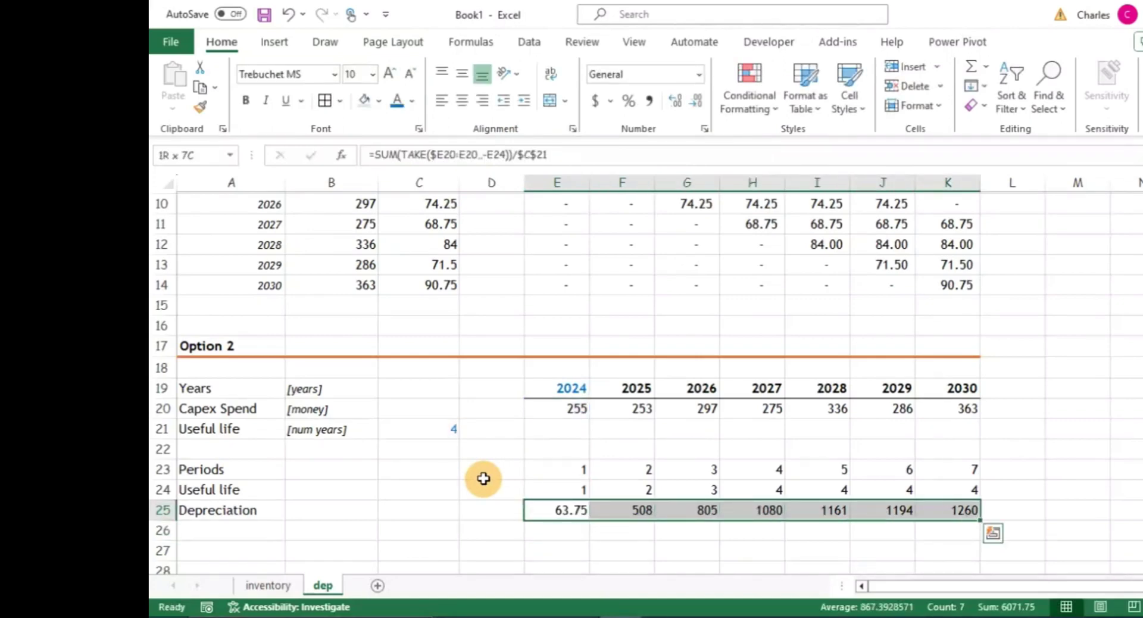
pyautogui.press('Down')
pyautogui.press('Down')
pyautogui.press('Up')
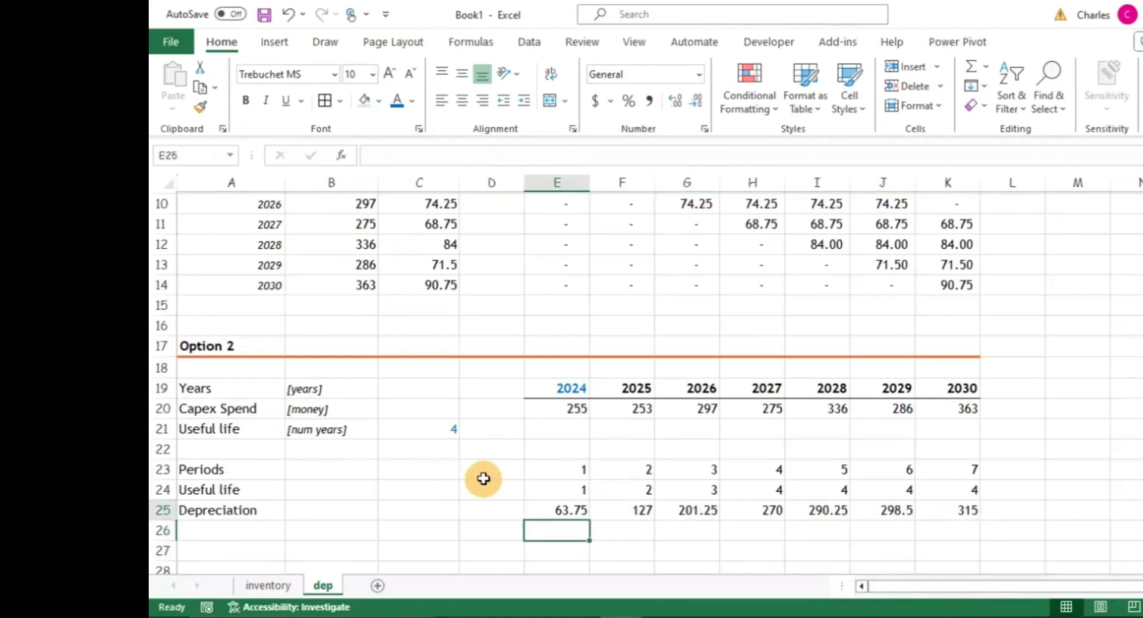
pyautogui.press('Up')
pyautogui.press('Down')
pyautogui.press('Up')
# Make E25:K25 bold with Light Gray, Background 2, Darker 10% fill.
pyautogui.hotkey('ctrl', 'shift', 'Right')
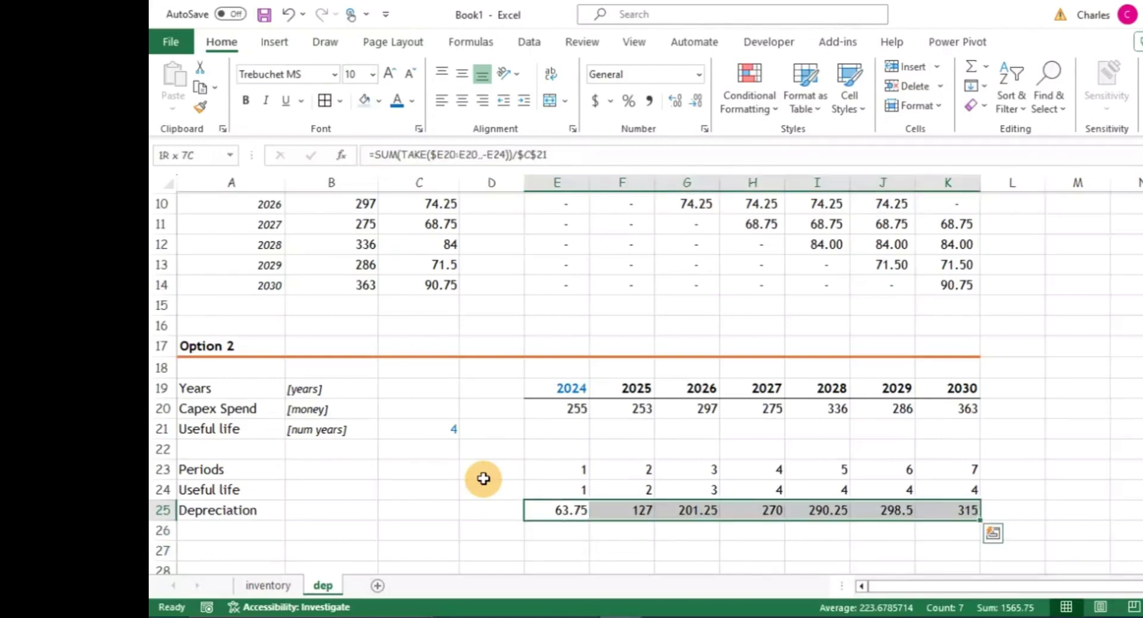
pyautogui.hotkey('ctrl', 'b')
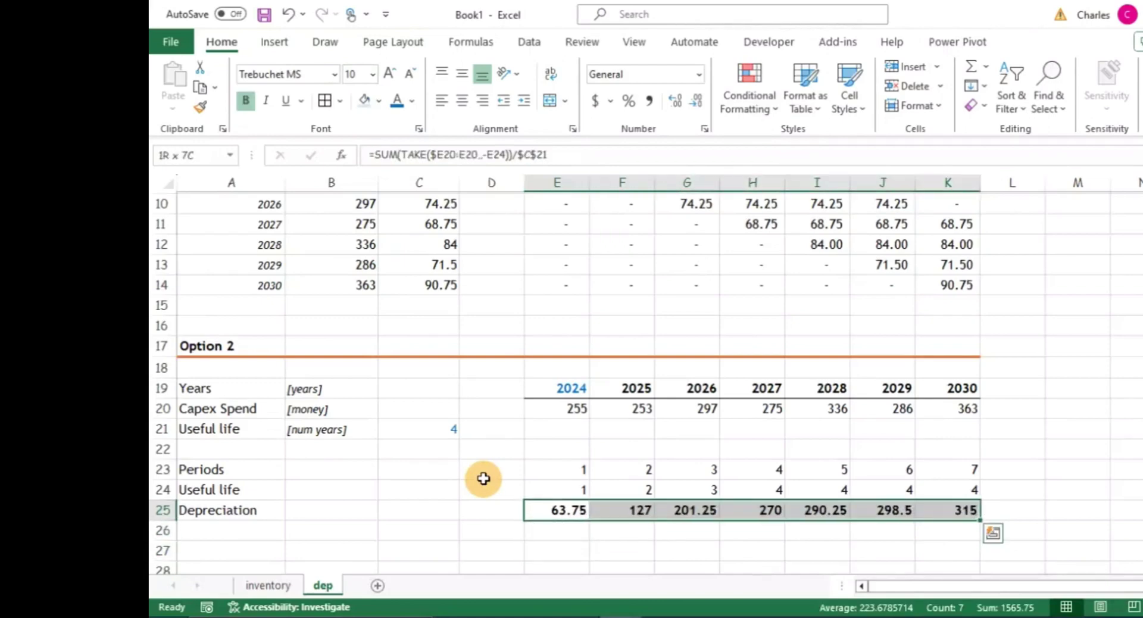
pyautogui.click(379, 105)
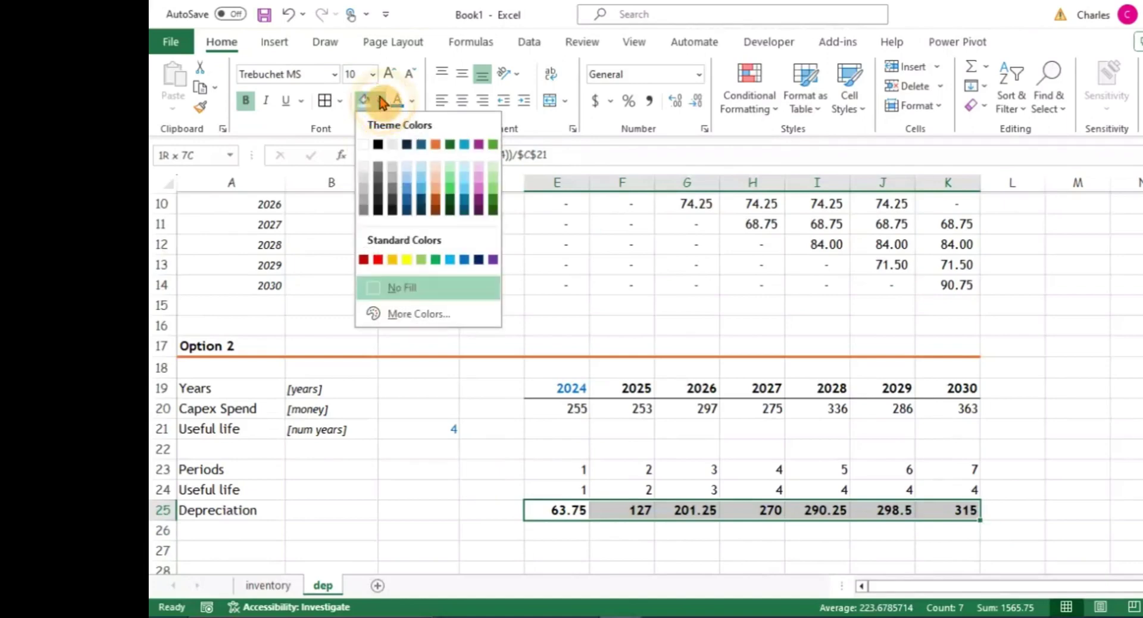
pyautogui.click(398, 173)
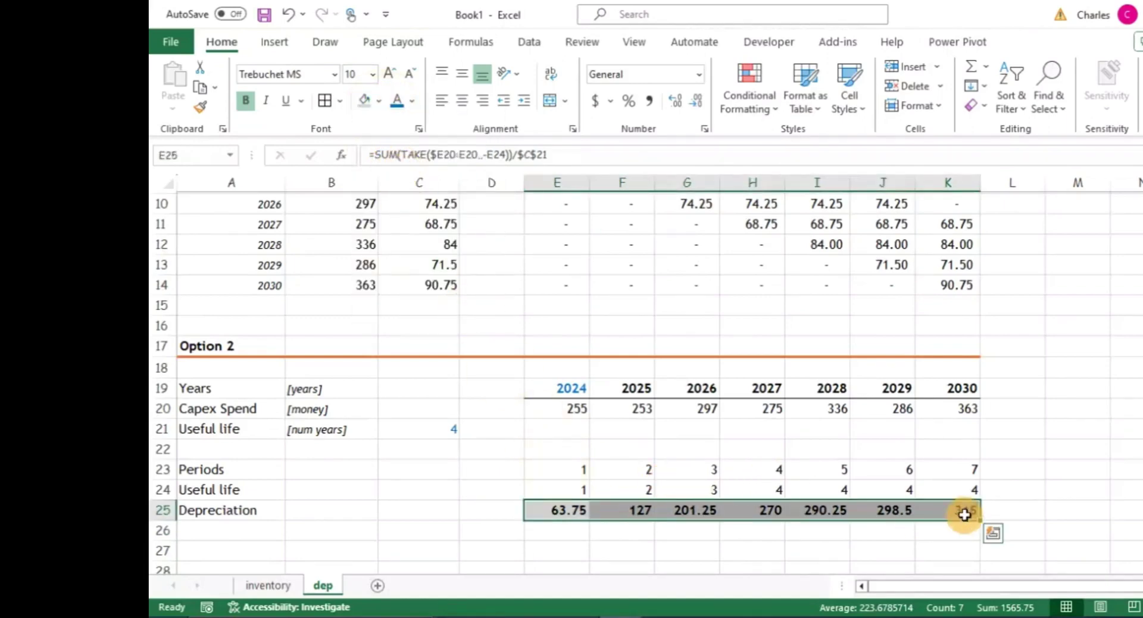
pyautogui.click(1029, 511)
pyautogui.click(560, 305)
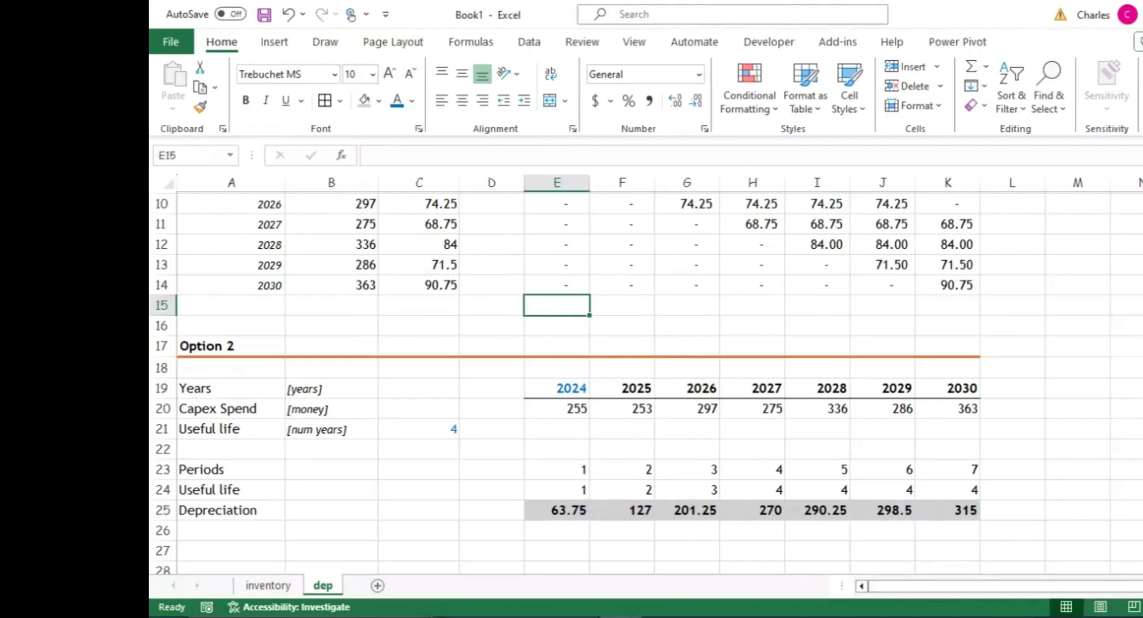
# Total Option 1's 2024 column as =SUM(E8:E14) in E15, shade it grey, and fill to K15.
pyautogui.write('=Sum(')
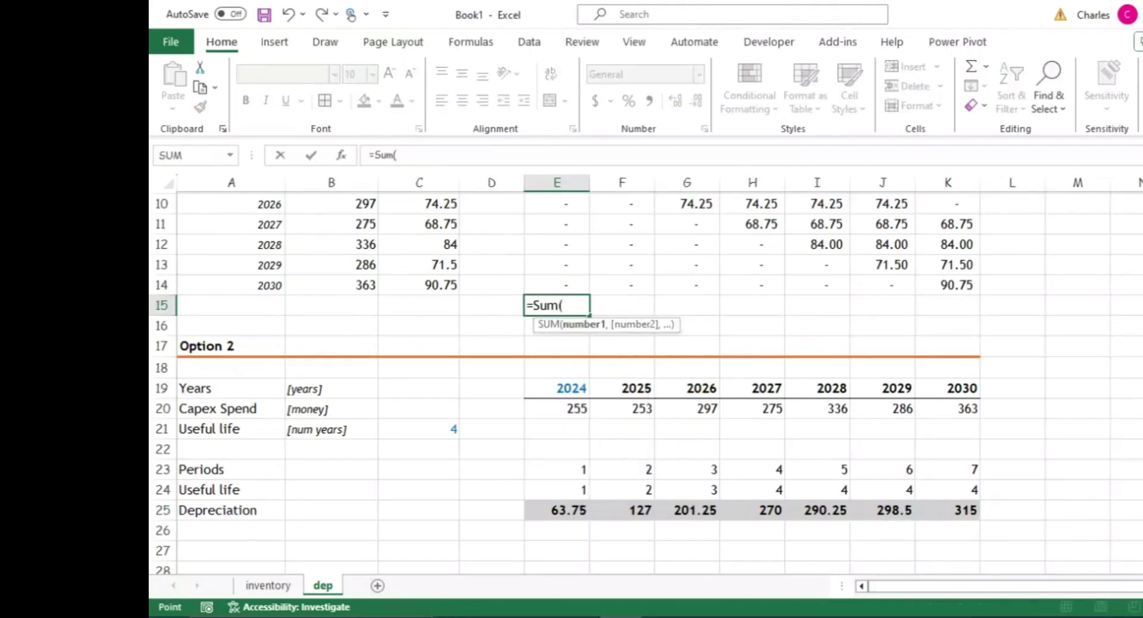
pyautogui.press('Up')
pyautogui.press('Up')
pyautogui.press('Up')
pyautogui.press('Up')
pyautogui.press('Up')
pyautogui.press('Up')
pyautogui.press('Up')
pyautogui.press('Up')
pyautogui.press('Down')
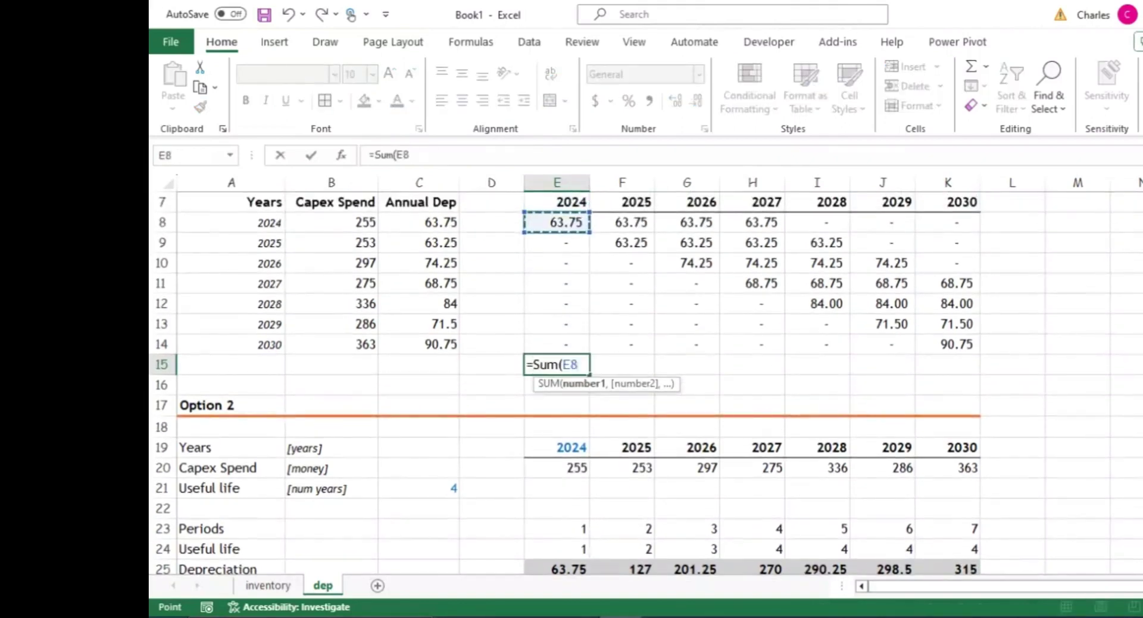
pyautogui.moveTo(557, 225); pyautogui.dragTo(603, 356)
pyautogui.press('Return')
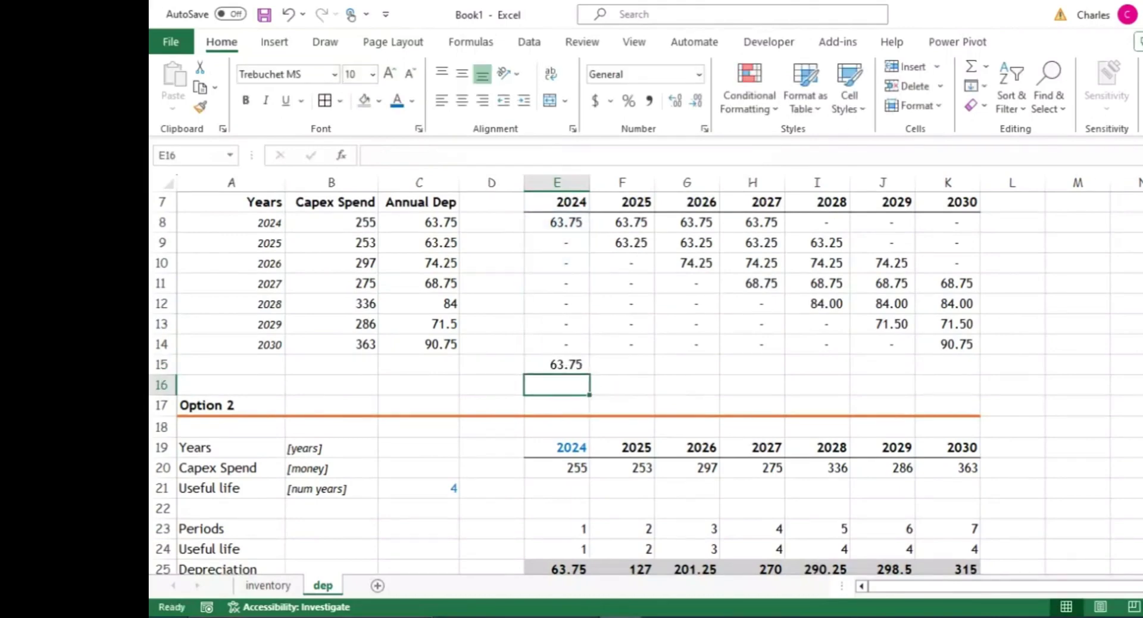
pyautogui.press('Up')
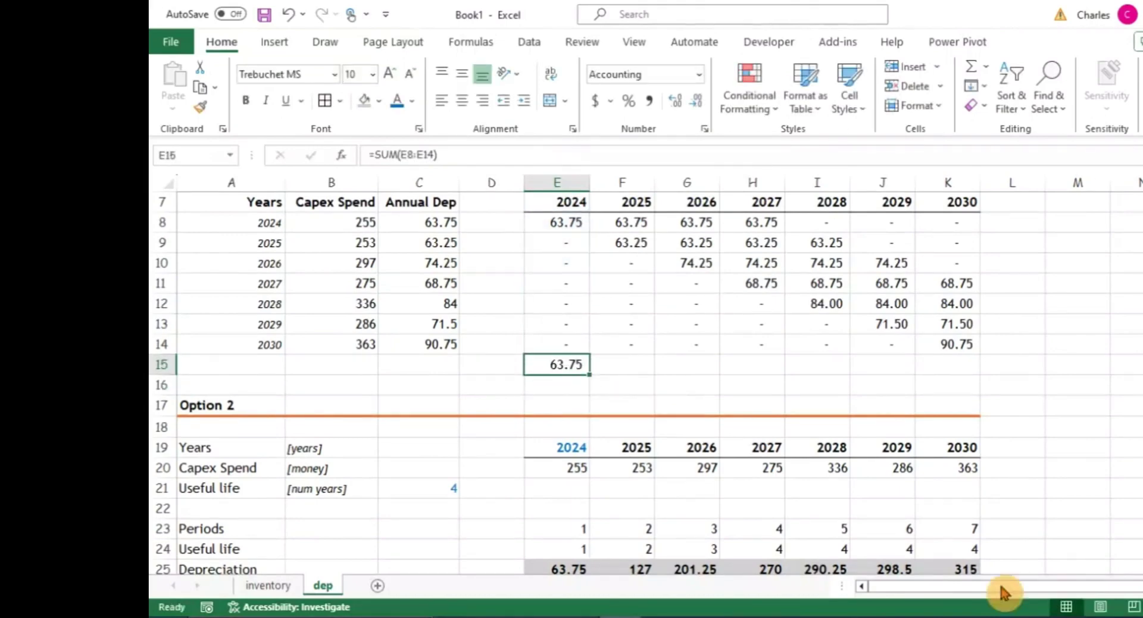
pyautogui.click(364, 102)
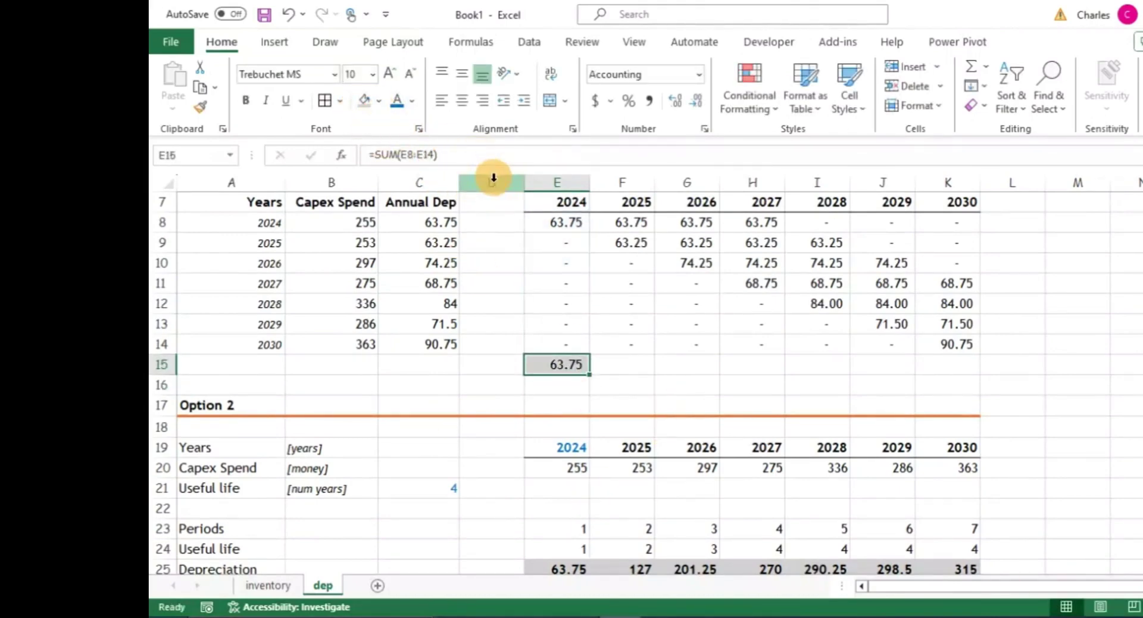
pyautogui.click(729, 427)
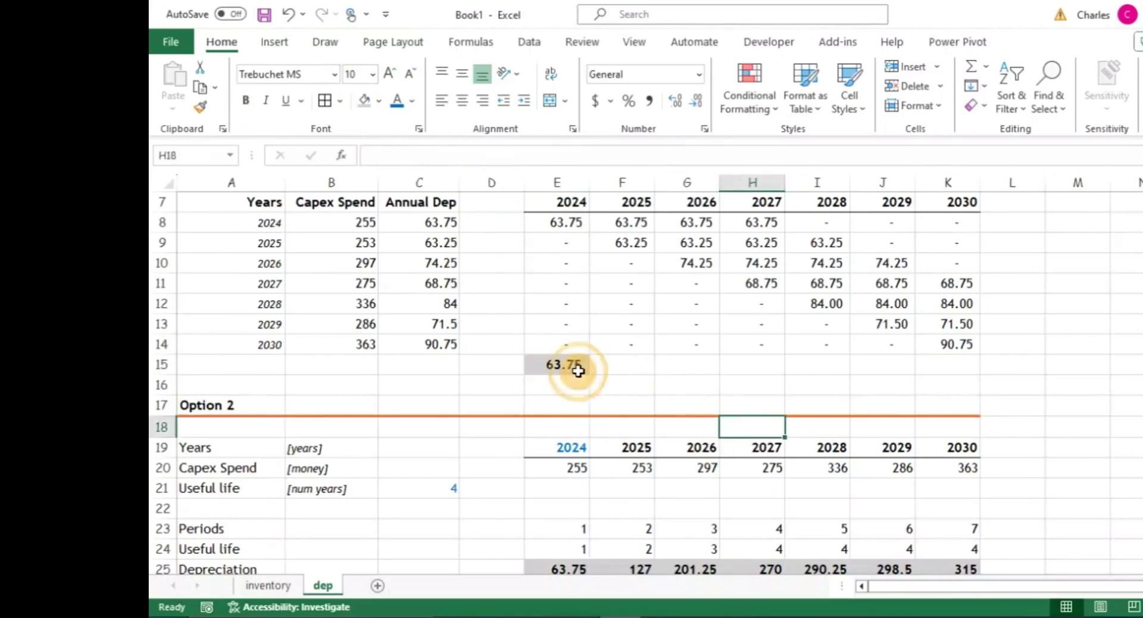
pyautogui.click(577, 365)
pyautogui.hotkey('shift', 'Right')
pyautogui.hotkey('shift', 'Right')
pyautogui.hotkey('shift', 'Right')
pyautogui.hotkey('shift', 'Right')
pyautogui.hotkey('shift', 'Right')
pyautogui.hotkey('shift', 'Right')
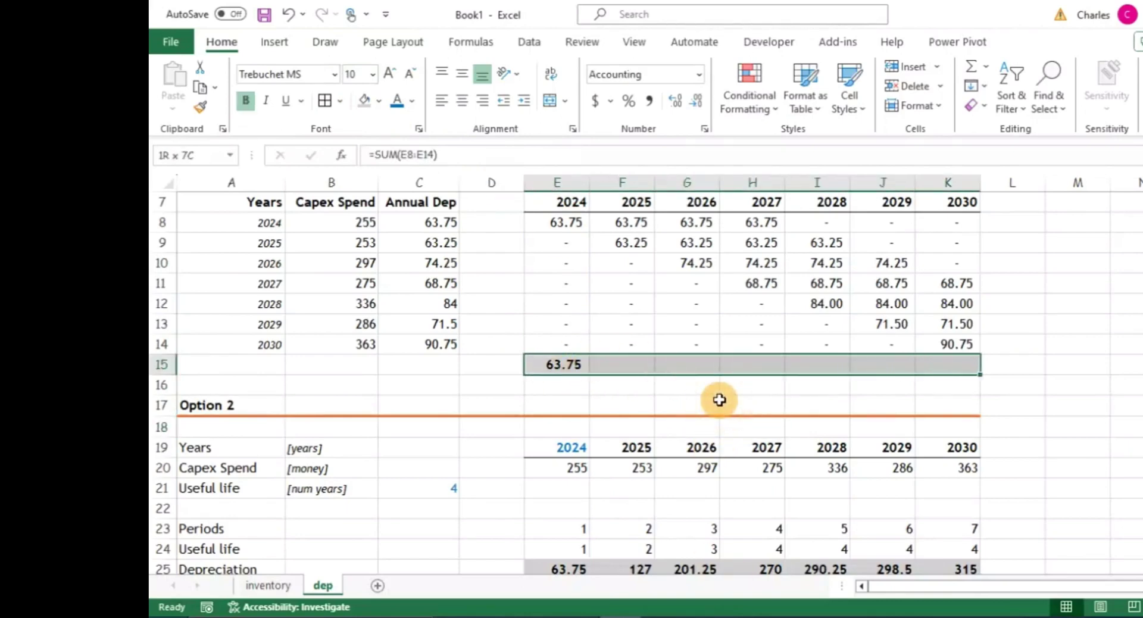
pyautogui.hotkey('ctrl', 'r')
pyautogui.press('Down')
pyautogui.press('Down')
pyautogui.press('Down')
pyautogui.press('Down')
pyautogui.press('Down')
pyautogui.press('Down')
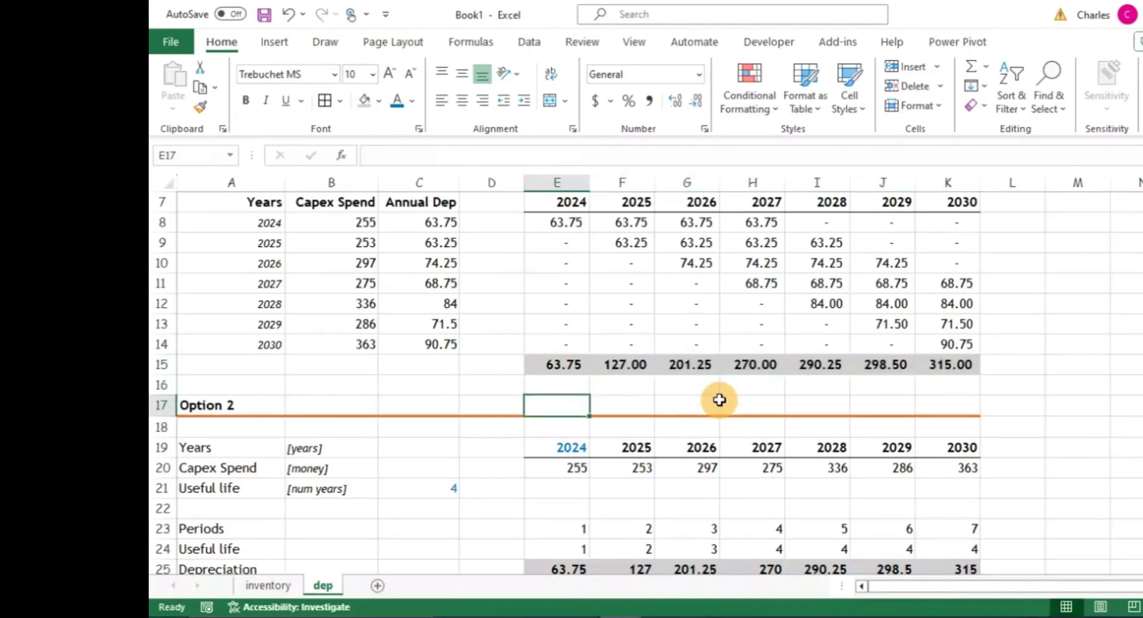
# Copy the E15:K15 totals formatting onto the Depreciation row E25:K25 with Format Painter.
pyautogui.click(569, 366)
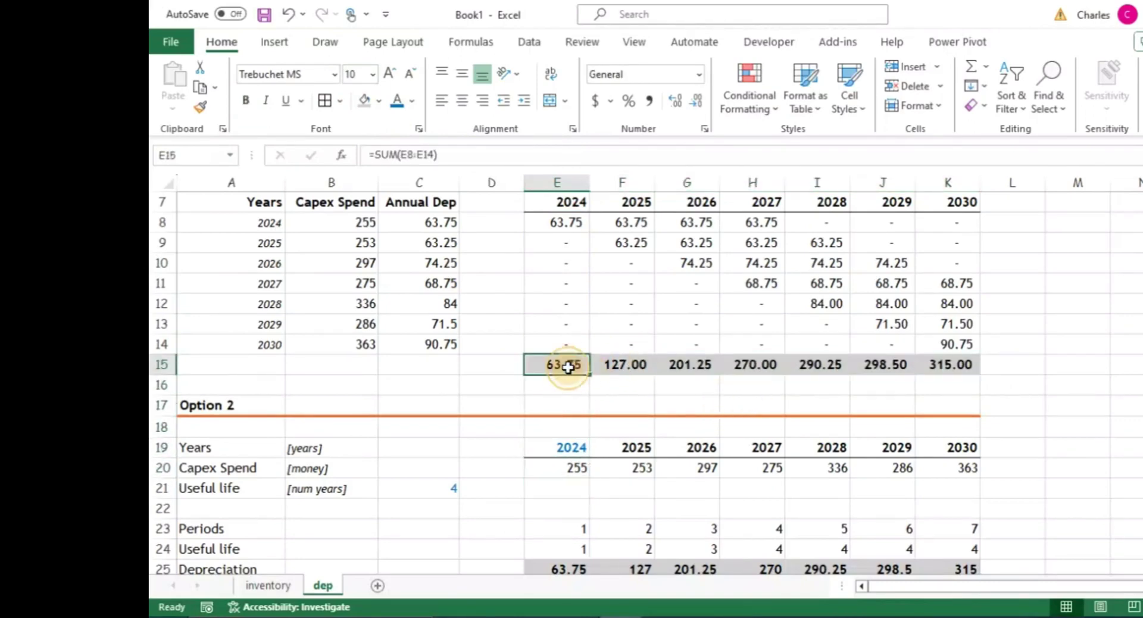
pyautogui.moveTo(575, 367); pyautogui.dragTo(964, 366)
pyautogui.click(208, 112)
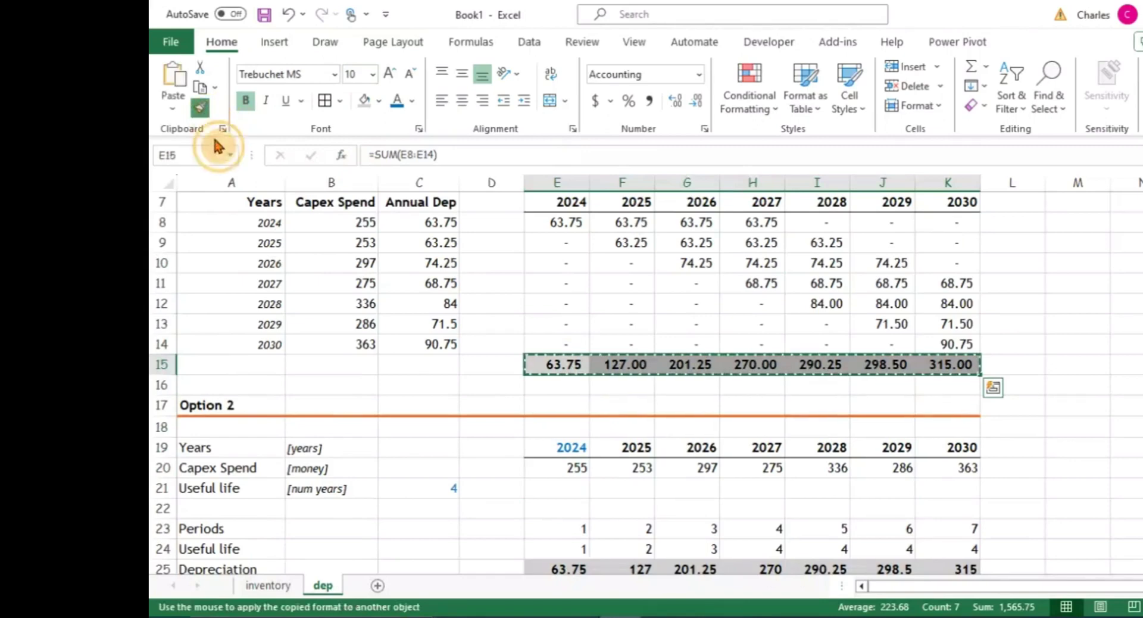
pyautogui.click(560, 562)
pyautogui.scroll(-4, 560, 563)
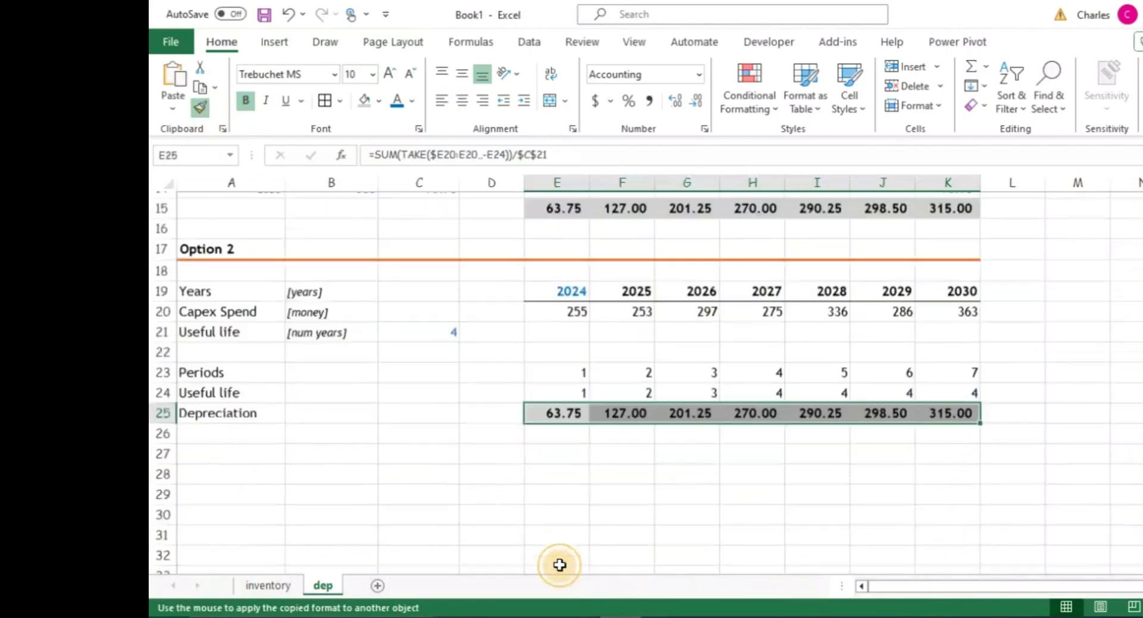
pyautogui.click(711, 476)
pyautogui.scroll(4, 650, 456)
pyautogui.scroll(-1, 650, 456)
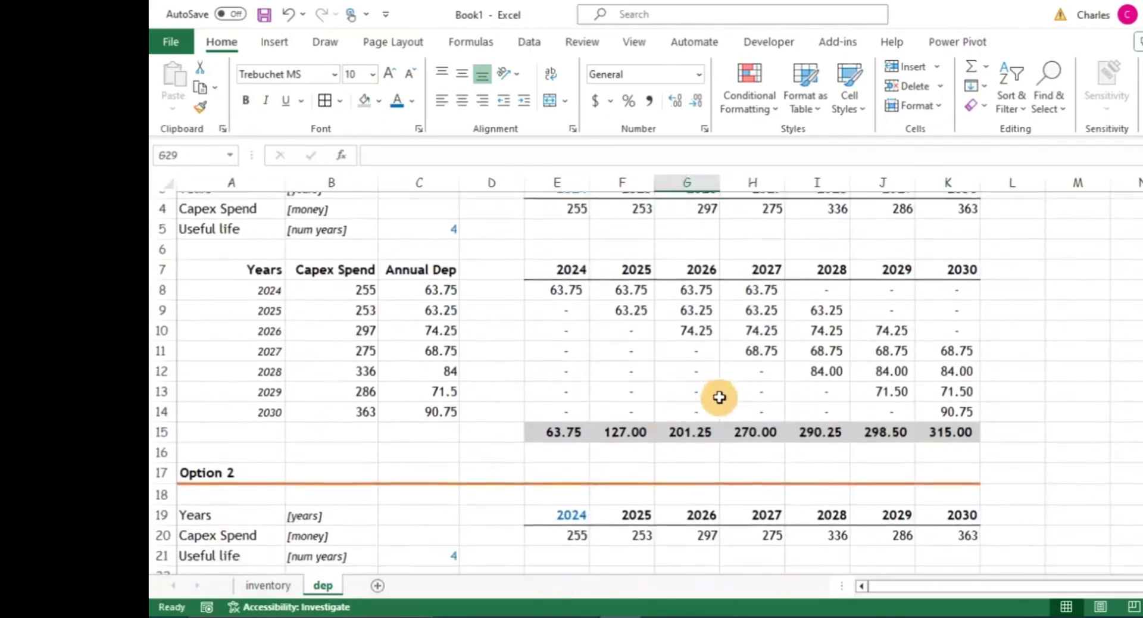
pyautogui.click(584, 530)
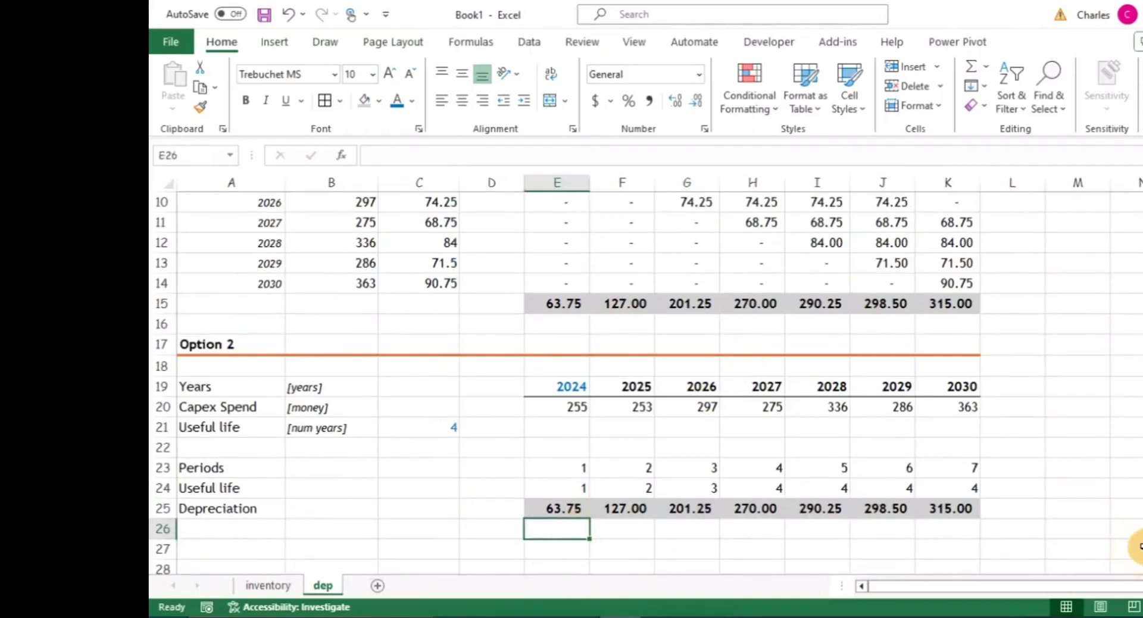
# Enter the check =E15=E25 in E26 and fill it to 2030, all showing TRUE.
pyautogui.write('=')
pyautogui.press('Up')
pyautogui.press('Up')
pyautogui.press('Up')
pyautogui.press('Up')
pyautogui.press('Up')
pyautogui.press('Up')
pyautogui.press('Up')
pyautogui.press('Up')
pyautogui.press('Up')
pyautogui.press('Up')
pyautogui.press('Up')
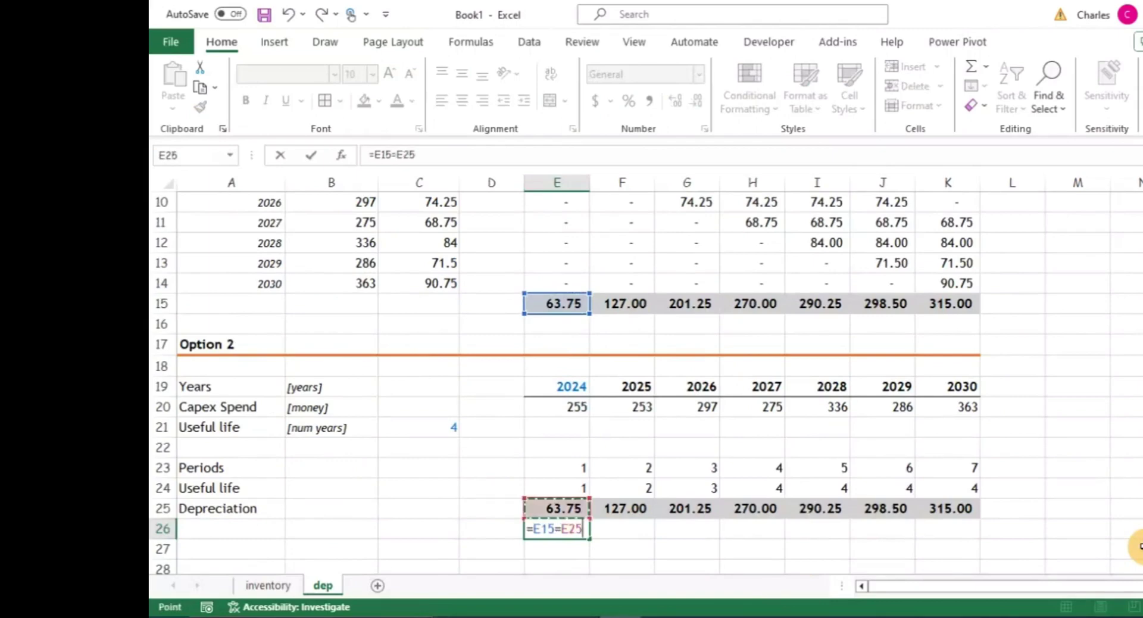
pyautogui.press('Return')
pyautogui.press('Up')
pyautogui.hotkey('shift', 'Right')
pyautogui.hotkey('shift', 'Right')
pyautogui.hotkey('shift', 'Right')
pyautogui.hotkey('shift', 'Right')
pyautogui.hotkey('shift', 'Right')
pyautogui.hotkey('shift', 'Right')
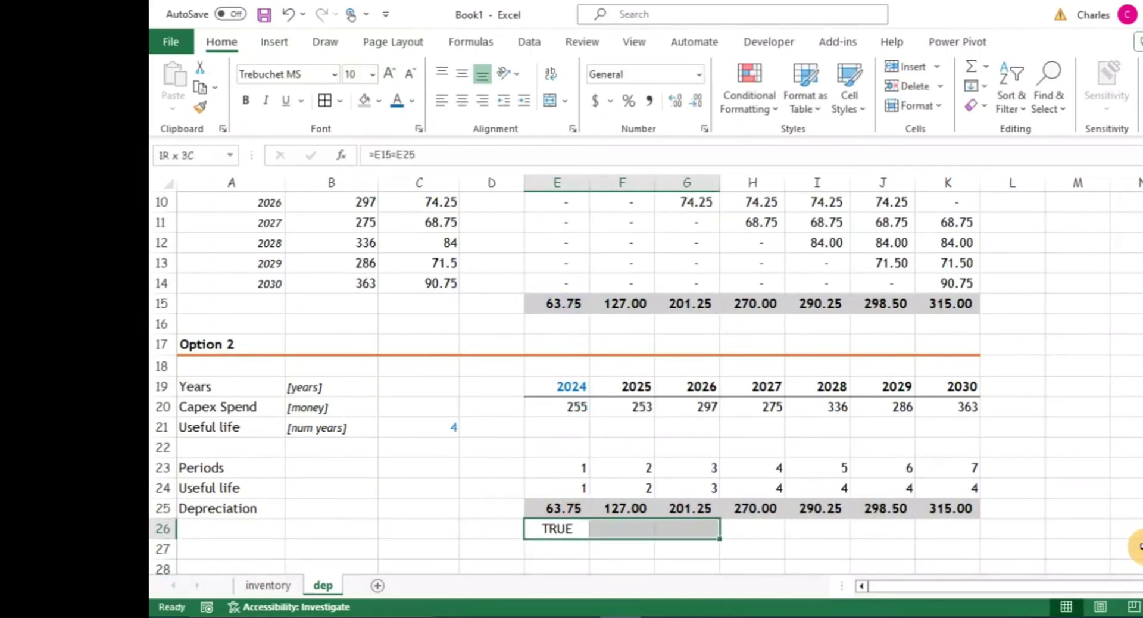
pyautogui.hotkey('ctrl', 'r')
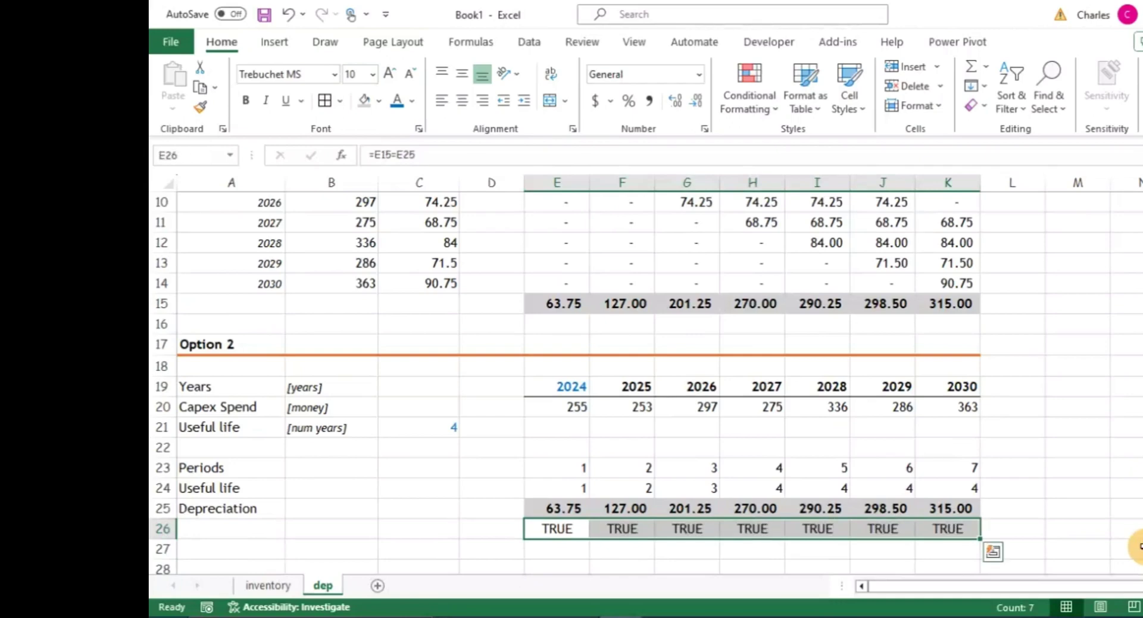
# Review the Option 1 depreciation formulas, including 2029 and the total row.
pyautogui.press('Down')
pyautogui.press('Up')
pyautogui.press('Up')
pyautogui.press('Up')
pyautogui.press('Up')
pyautogui.press('Up')
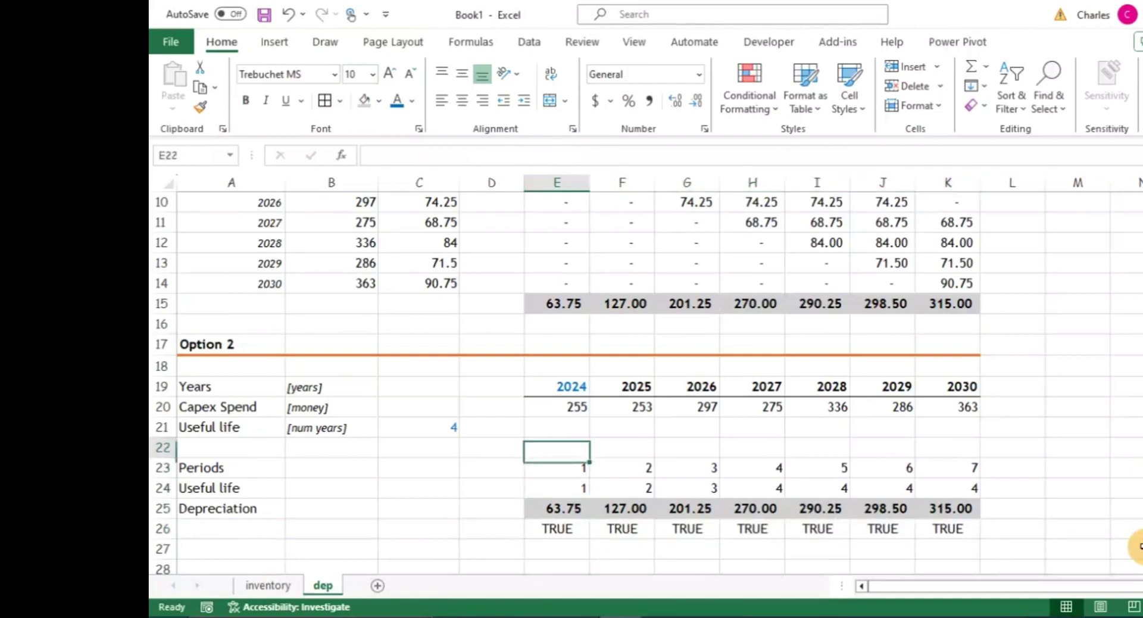
pyautogui.press('Up')
pyautogui.press('Up')
pyautogui.press('Up')
pyautogui.press('Up')
pyautogui.press('Up')
pyautogui.press('Up')
pyautogui.press('Up')
pyautogui.press('Up')
pyautogui.press('Up')
pyautogui.press('Up')
pyautogui.press('Up')
pyautogui.press('Up')
pyautogui.press('Up')
pyautogui.press('Up')
pyautogui.press('Up')
pyautogui.press('Up')
pyautogui.press('Up')
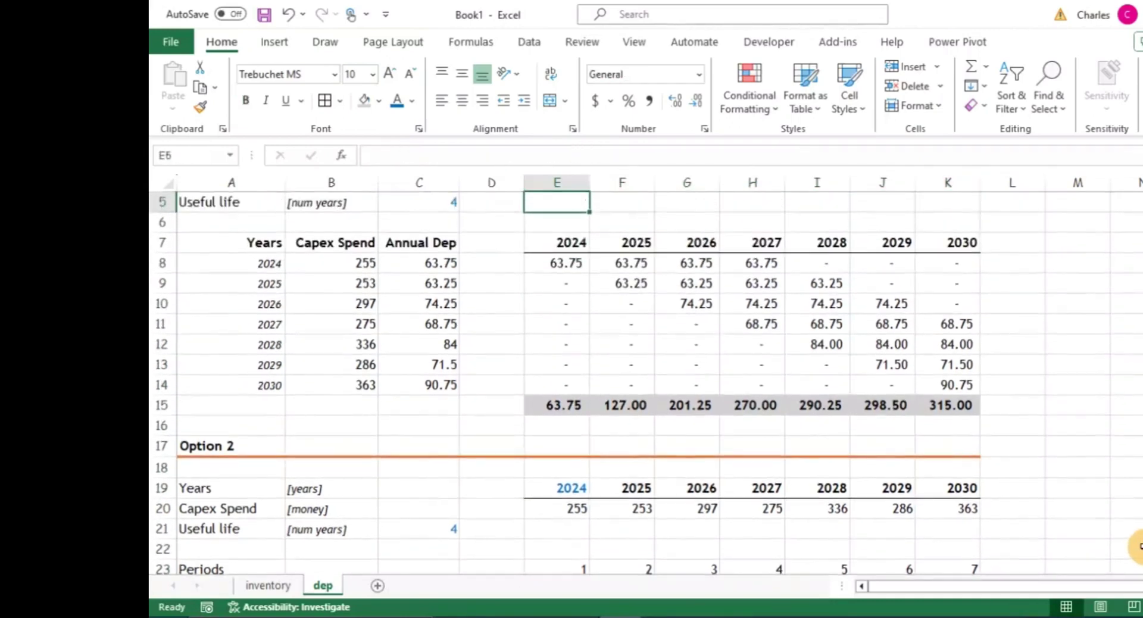
pyautogui.press('Up')
pyautogui.press('Up')
pyautogui.press('Up')
pyautogui.press('Up')
pyautogui.press('Down')
pyautogui.press('Down')
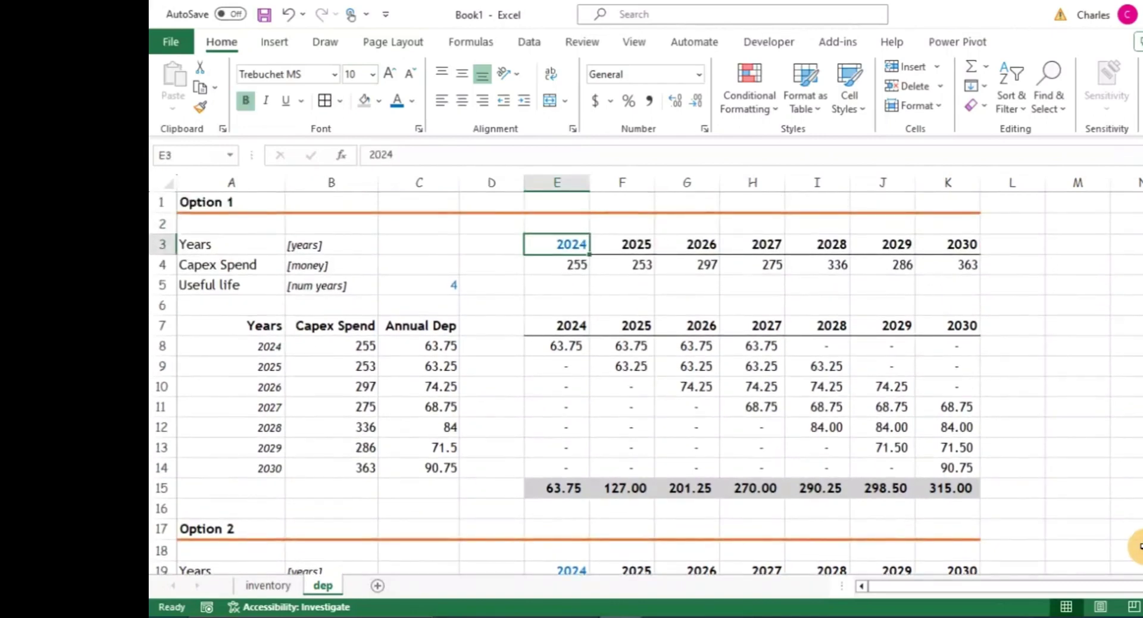
pyautogui.press('Down')
pyautogui.press('Down')
pyautogui.press('Down')
pyautogui.press('Down')
pyautogui.press('Down')
pyautogui.press('Down')
pyautogui.press('Down')
pyautogui.press('Down')
pyautogui.press('Down')
pyautogui.press('Down')
pyautogui.press('Down')
pyautogui.press('Down')
pyautogui.press('Down')
pyautogui.press('Down')
pyautogui.press('Down')
pyautogui.press('Up')
pyautogui.press('Up')
pyautogui.press('Up')
pyautogui.press('Up')
pyautogui.press('Up')
pyautogui.press('Up')
pyautogui.press('Up')
pyautogui.press('Up')
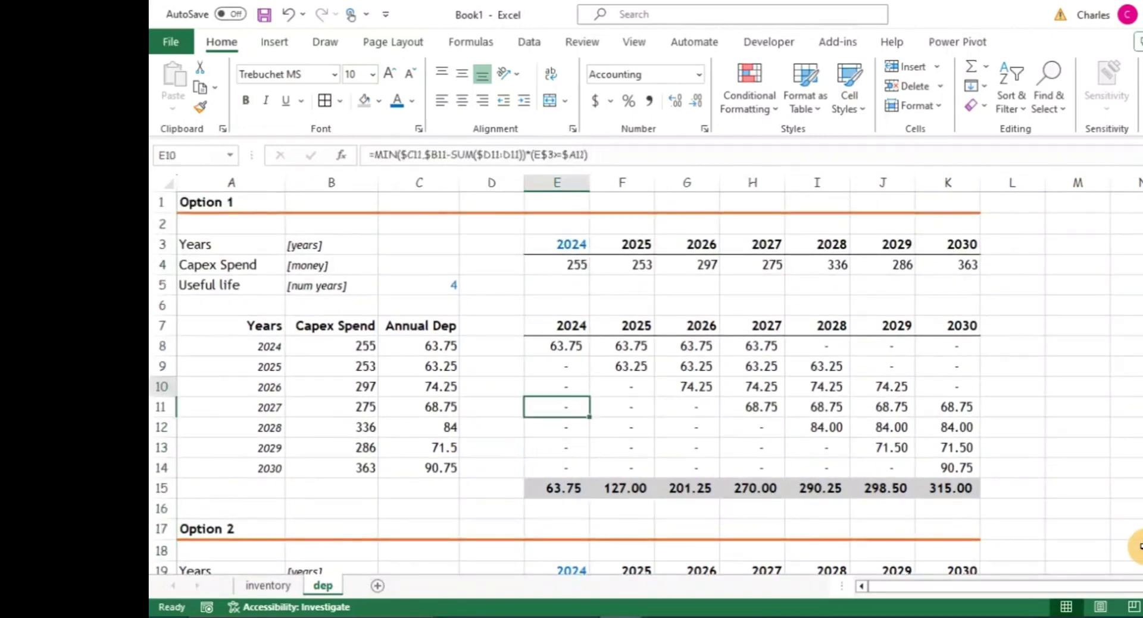
pyautogui.press('Up')
pyautogui.press('Up')
pyautogui.press('Up')
pyautogui.press('Up')
pyautogui.press('Up')
pyautogui.press('Up')
pyautogui.press('Up')
pyautogui.press('Up')
pyautogui.press('Up')
pyautogui.press('Up')
pyautogui.press('Down')
pyautogui.press('Down')
pyautogui.press('Down')
pyautogui.press('Down')
pyautogui.press('Down')
pyautogui.press('Down')
pyautogui.press('Down')
pyautogui.press('Down')
pyautogui.press('Down')
pyautogui.press('Down')
pyautogui.press('Down')
pyautogui.press('Down')
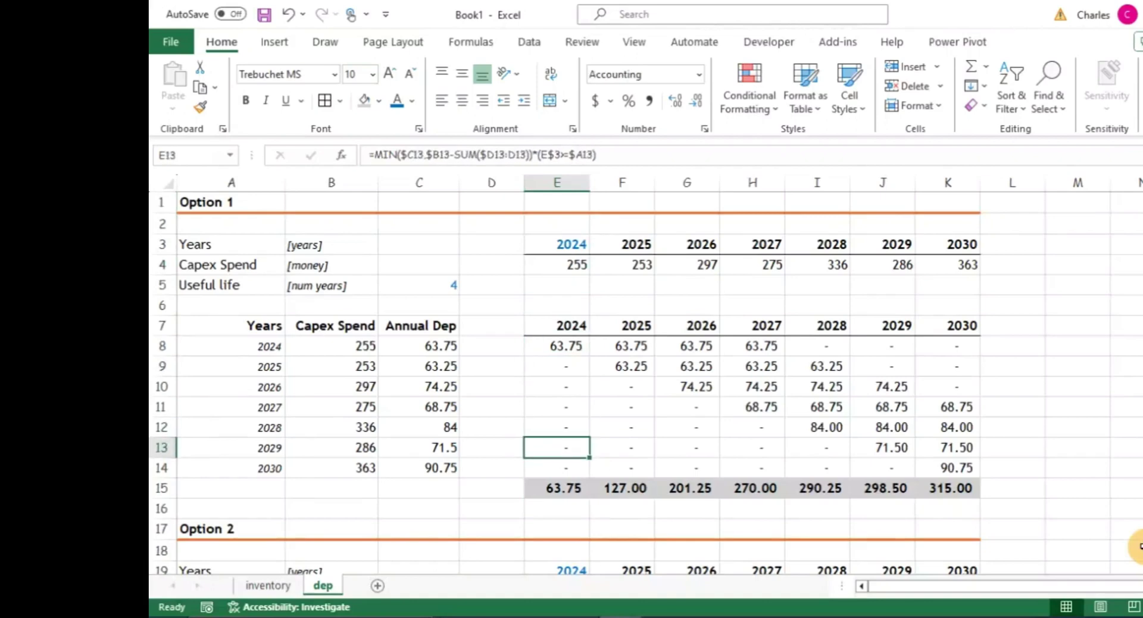
pyautogui.press('Down')
pyautogui.press('Down')
# Compare the Option 1 totals row with the Option 2 inputs, ending on Capex Spend.
pyautogui.press('Left')
pyautogui.press('Left')
pyautogui.press('Left')
pyautogui.press('Left')
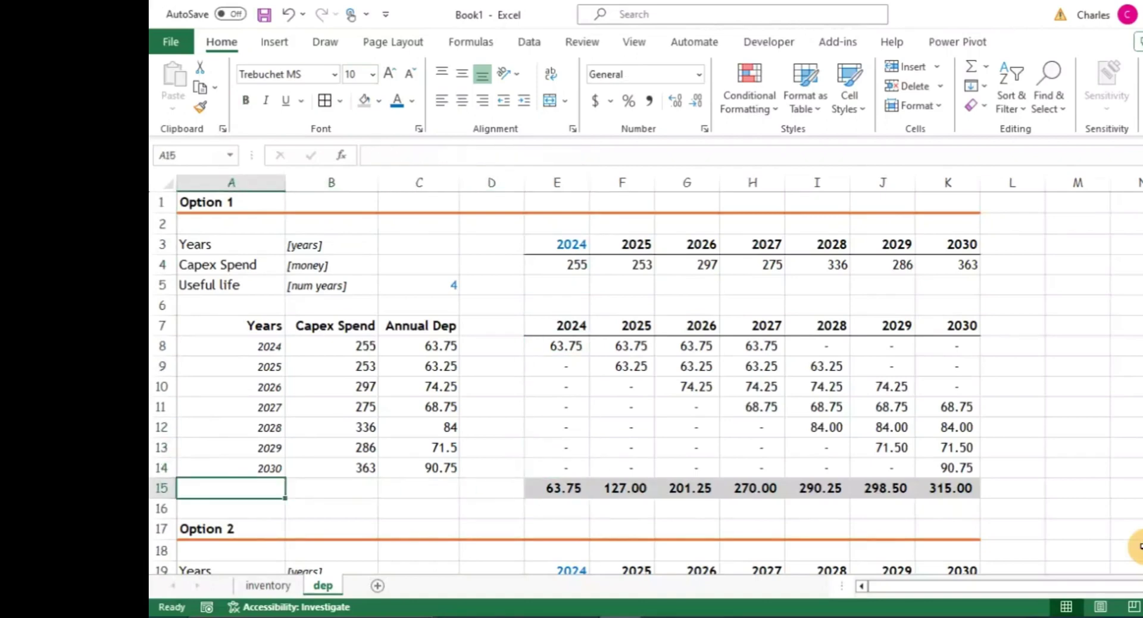
pyautogui.press('Right')
pyautogui.press('Left')
pyautogui.press('Right')
pyautogui.press('Right')
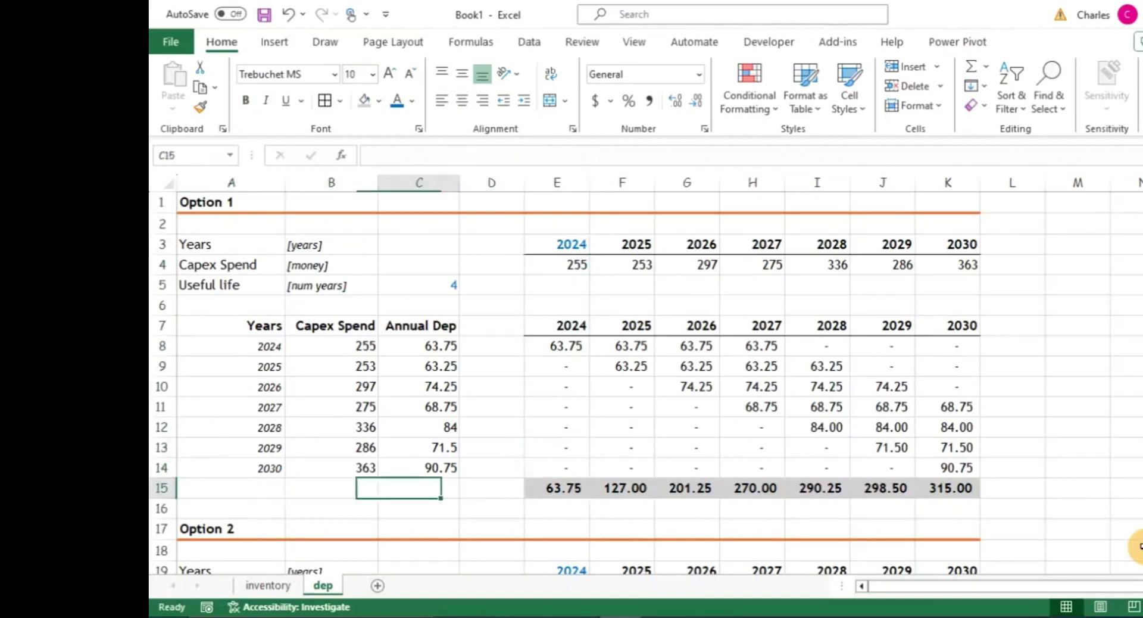
pyautogui.press('Right')
pyautogui.press('Down')
pyautogui.press('Down')
pyautogui.press('Down')
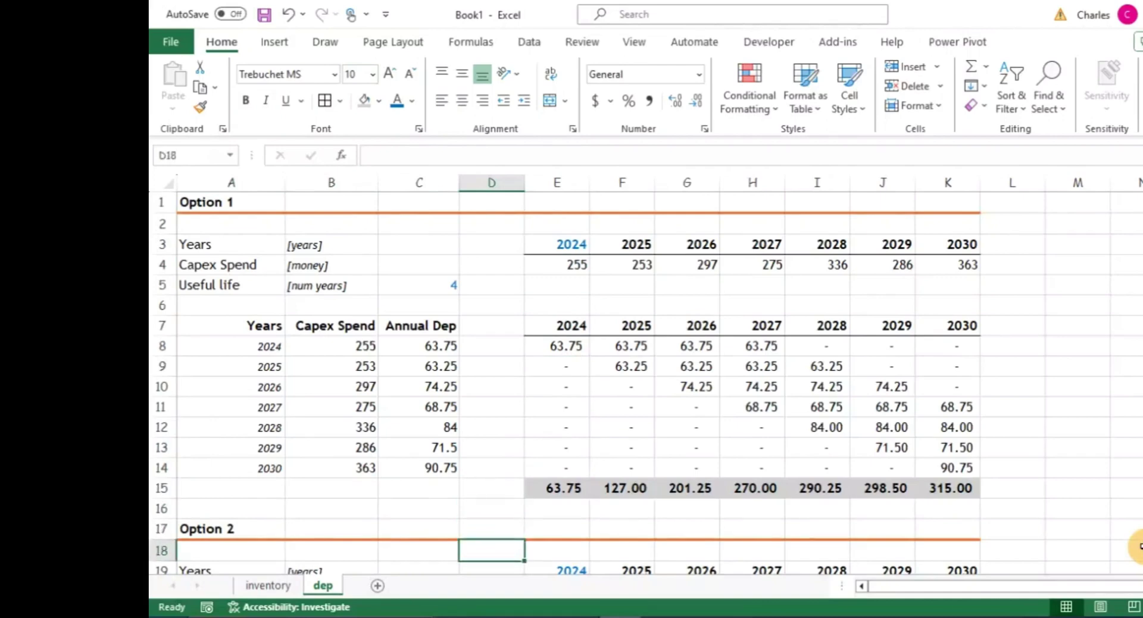
pyautogui.press('Down')
pyautogui.press('Down')
pyautogui.press('Up')
pyautogui.click(491, 345)
pyautogui.press('Up')
pyautogui.press('Up')
pyautogui.press('Up')
pyautogui.press('Up')
pyautogui.press('Up')
pyautogui.press('Up')
pyautogui.press('Up')
pyautogui.press('Up')
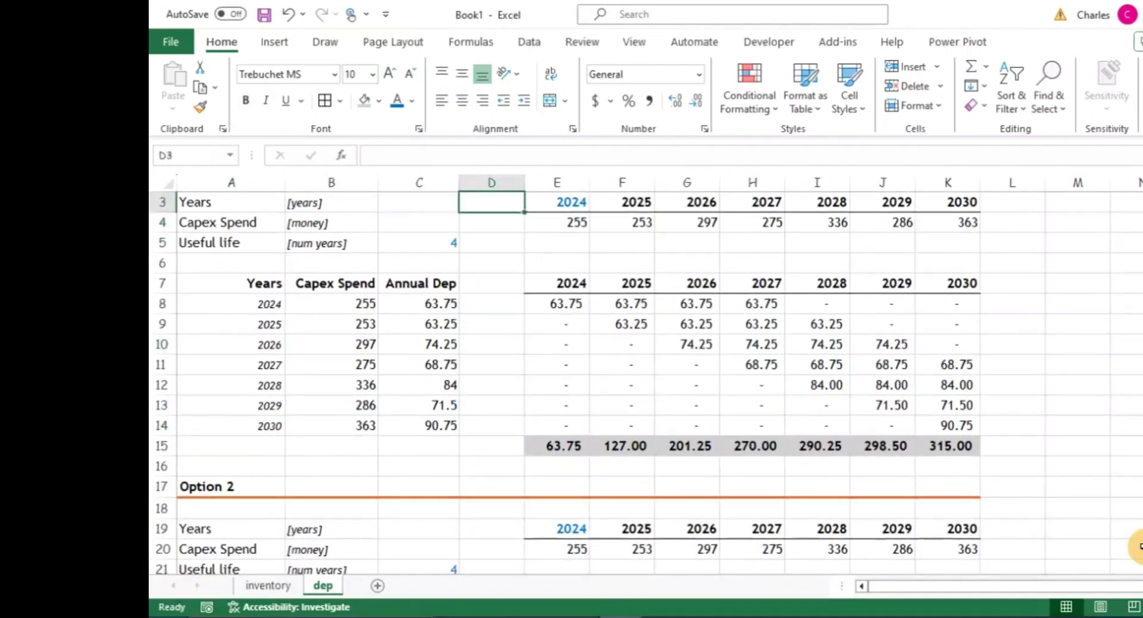
pyautogui.press('Down')
pyautogui.press('Down')
pyautogui.press('Down')
pyautogui.press('Down')
pyautogui.press('Down')
pyautogui.press('Down')
pyautogui.press('Down')
pyautogui.press('Down')
pyautogui.press('Down')
pyautogui.press('Down')
pyautogui.press('Down')
pyautogui.press('Down')
pyautogui.press('Down')
pyautogui.press('Down')
pyautogui.press('Down')
pyautogui.press('Down')
pyautogui.press('Down')
pyautogui.press('Down')
pyautogui.press('Down')
pyautogui.press('Down')
pyautogui.press('Down')
pyautogui.press('Down')
pyautogui.press('Down')
pyautogui.press('Down')
pyautogui.press('Up')
pyautogui.press('Up')
pyautogui.press('Up')
pyautogui.press('Up')
pyautogui.press('Up')
pyautogui.press('Up')
pyautogui.press('Up')
pyautogui.press('Up')
pyautogui.press('Up')
pyautogui.press('Up')
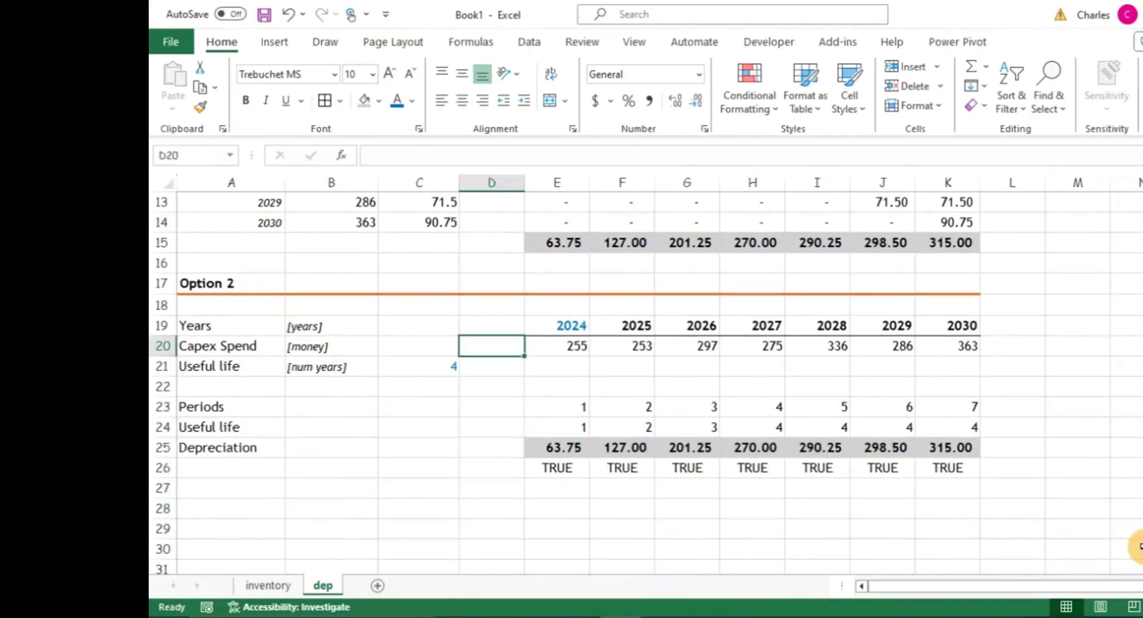
# Label the Periods and Useful life rows with the [count] unit in B23:B24.
pyautogui.press('Left')
pyautogui.press('Left')
pyautogui.press('Left')
pyautogui.press('Down')
pyautogui.press('Down')
pyautogui.press('Down')
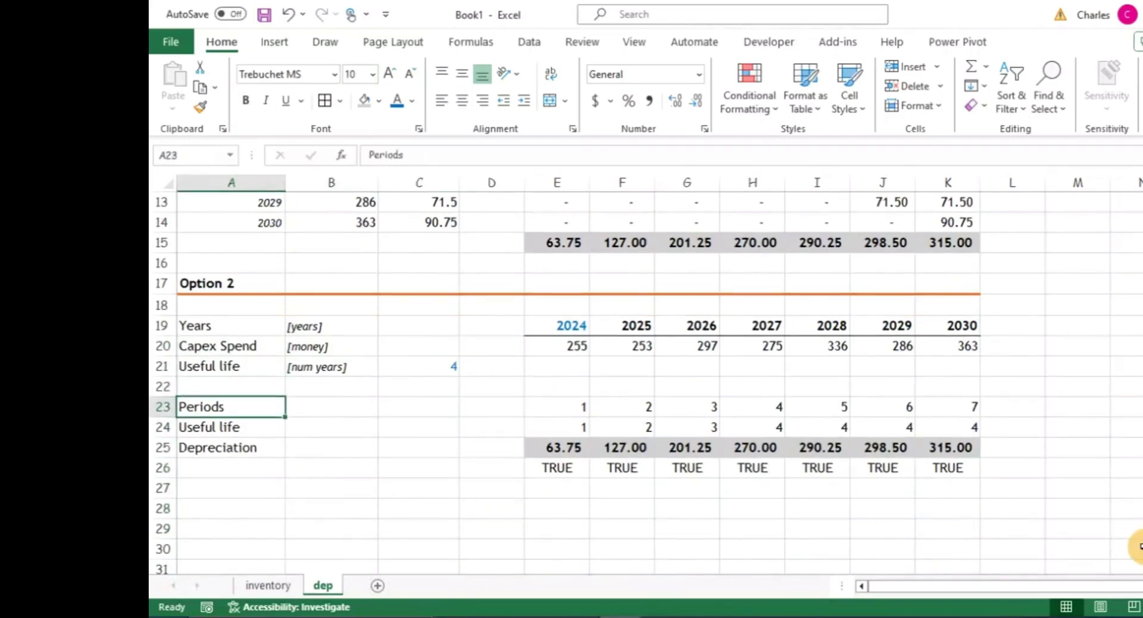
pyautogui.press('Right')
pyautogui.press('Right')
pyautogui.press('Left')
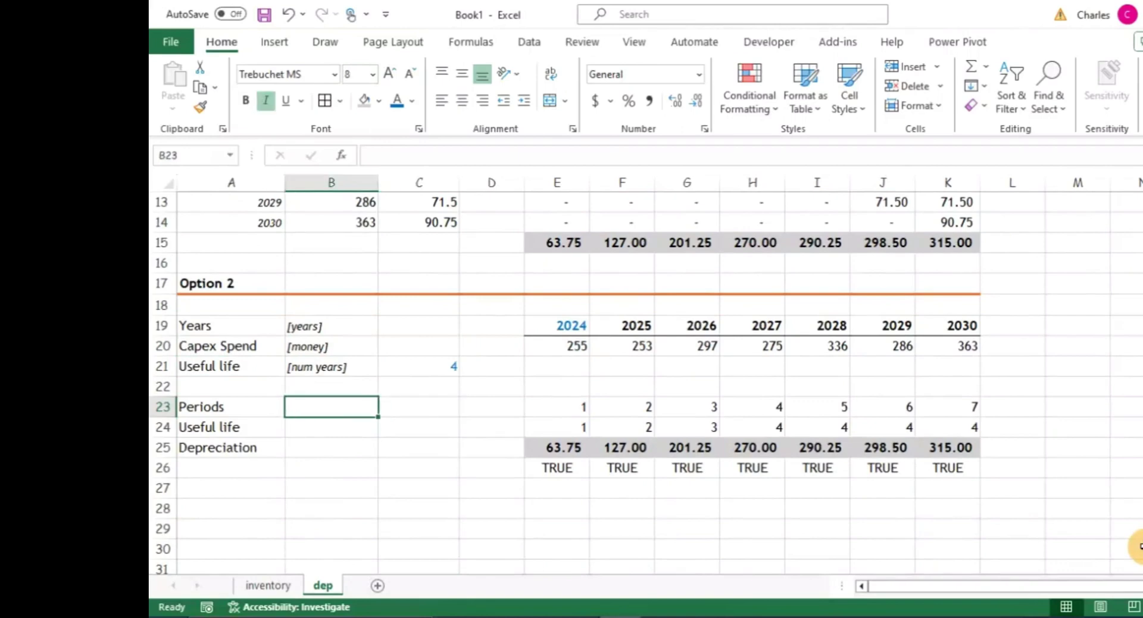
pyautogui.write('[count')
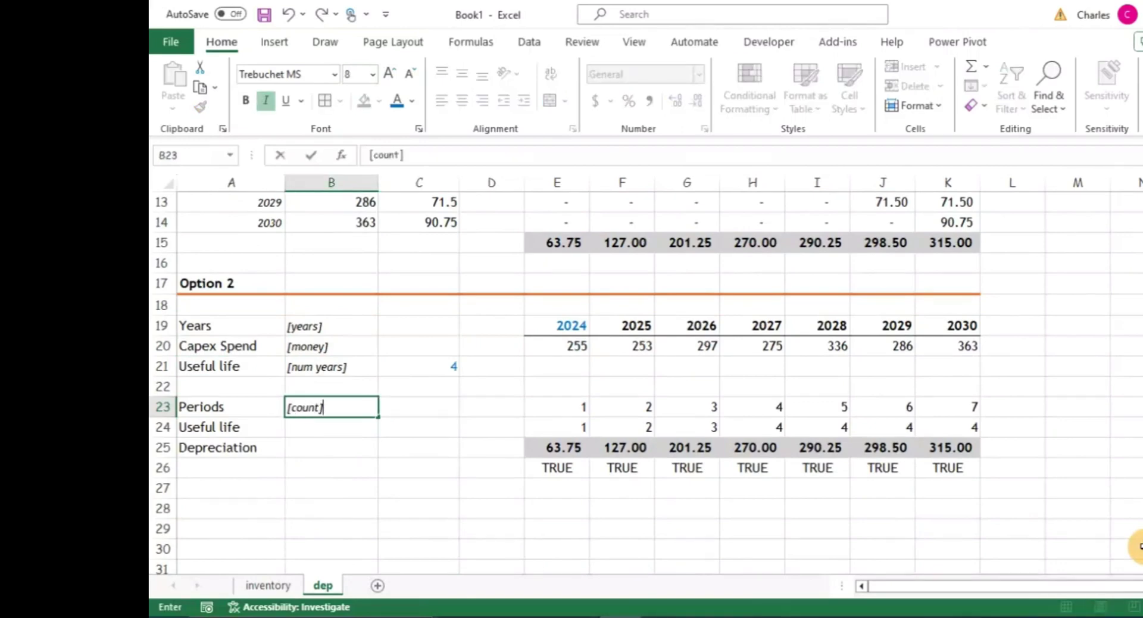
pyautogui.press('Return')
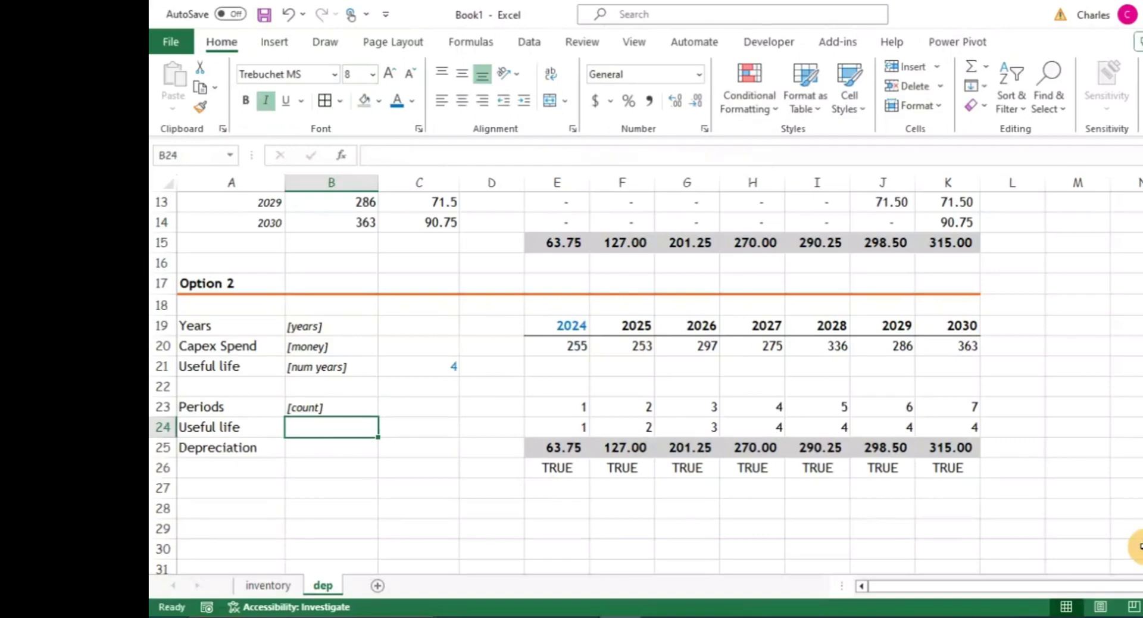
pyautogui.press('Up')
pyautogui.hotkey('shift', 'Down')
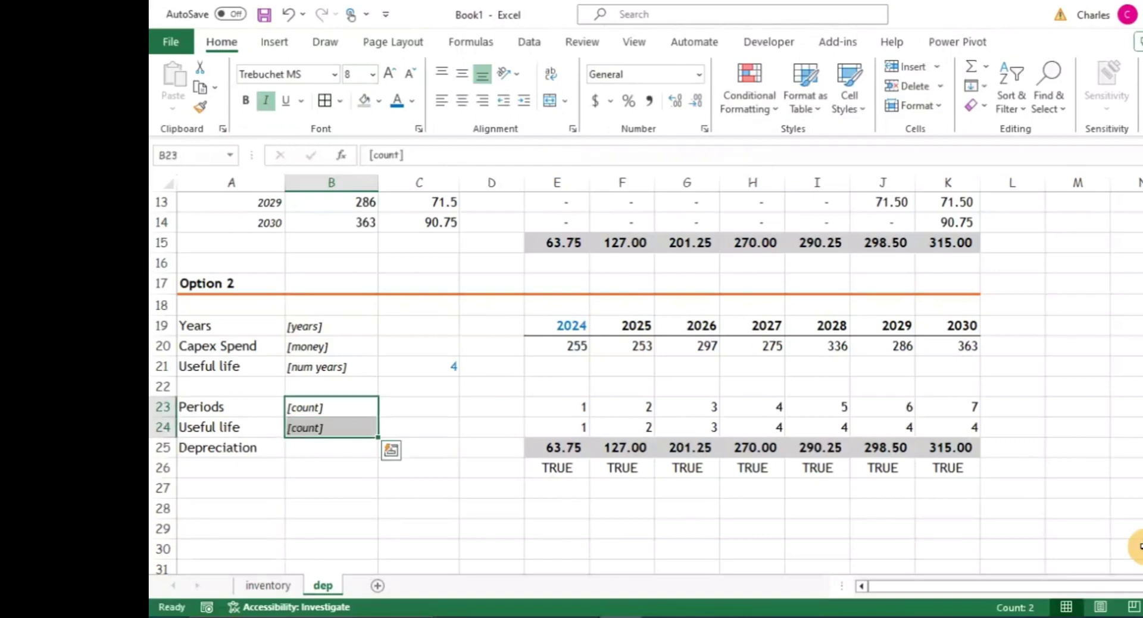
# Copy the [money] unit label from B20 into B25 beside Depreciation.
pyautogui.press('Down')
pyautogui.press('Down')
pyautogui.press('Up')
pyautogui.press('Up')
pyautogui.press('Up')
pyautogui.press('Up')
pyautogui.press('Up')
pyautogui.press('Up')
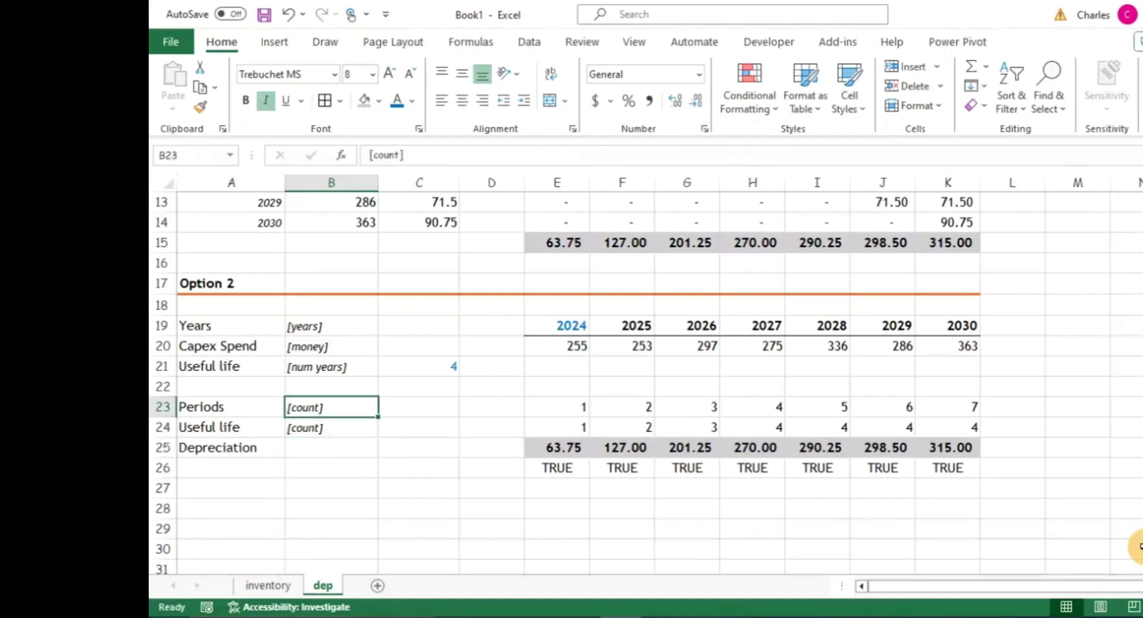
pyautogui.press('Down')
pyautogui.hotkey('ctrl', 'c')
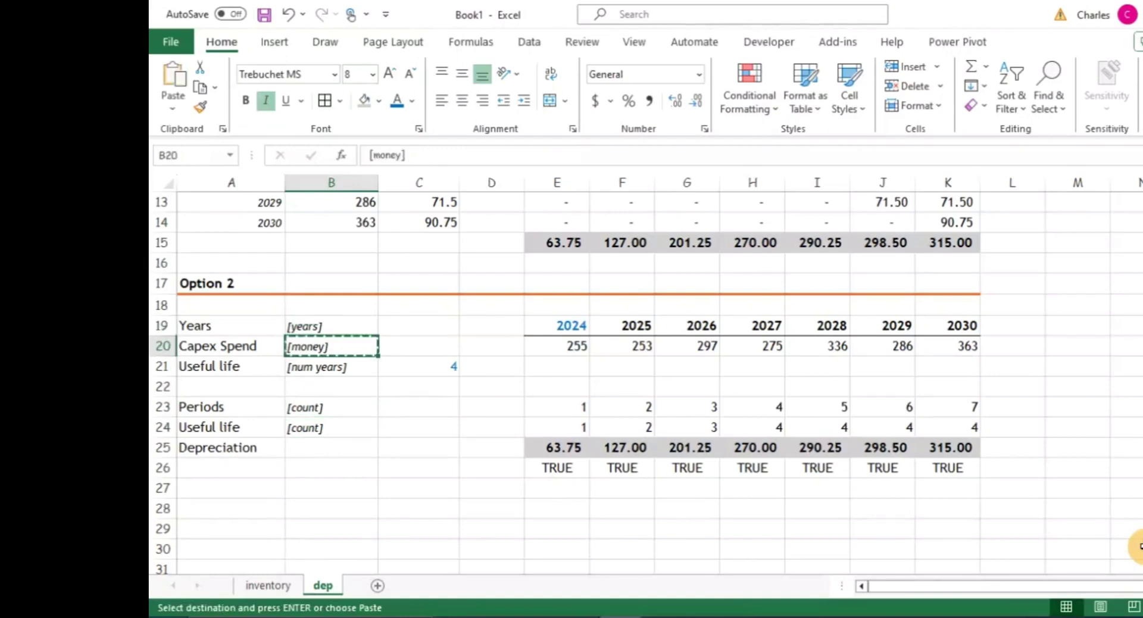
pyautogui.press('Down')
pyautogui.press('Down')
pyautogui.press('Down')
pyautogui.press('Down')
pyautogui.press('Down')
pyautogui.hotkey('ctrl', 'v')
pyautogui.press('Down')
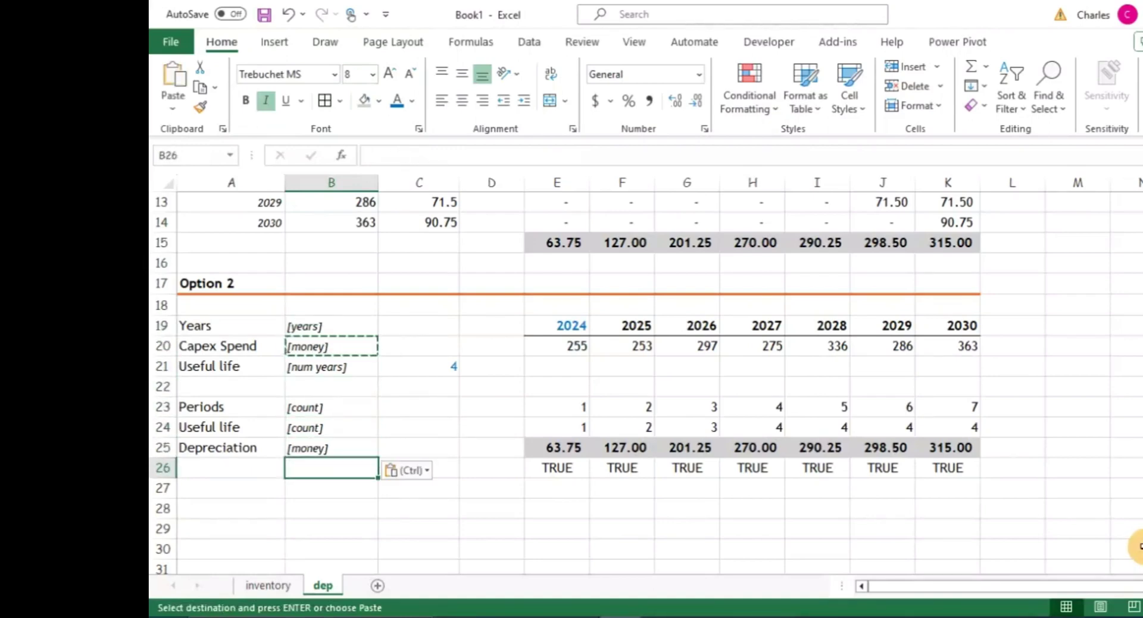
pyautogui.press('Escape')
pyautogui.press('Up')
pyautogui.press('Up')
pyautogui.press('Up')
pyautogui.press('Up')
pyautogui.press('Up')
pyautogui.press('Right')
pyautogui.press('Right')
pyautogui.press('Right')
pyautogui.press('Right')
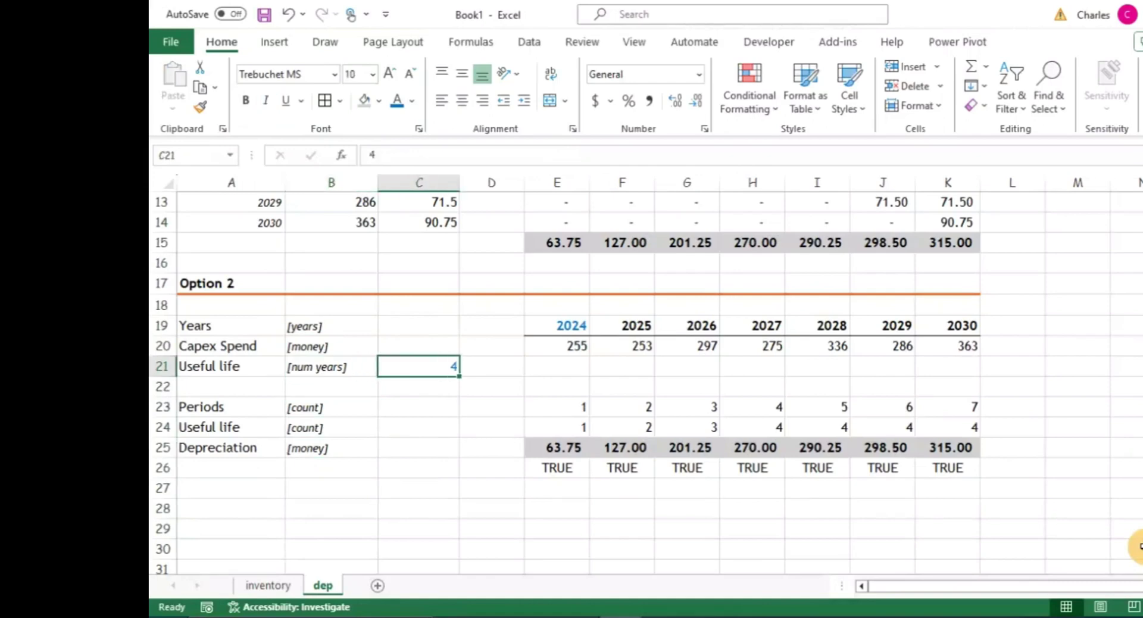
pyautogui.press('Right')
pyautogui.press('Up')
pyautogui.press('Up')
pyautogui.press('Down')
pyautogui.press('Down')
pyautogui.press('Down')
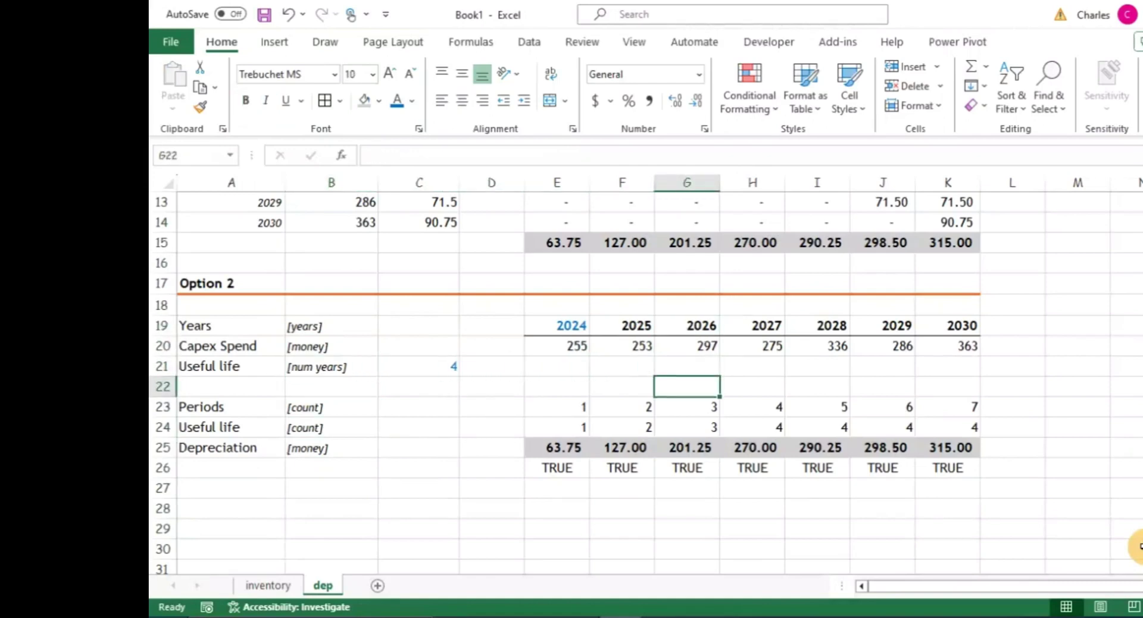
pyautogui.press('Up')
pyautogui.press('Up')
pyautogui.press('Up')
pyautogui.press('Right')
pyautogui.press('Right')
pyautogui.press('Right')
pyautogui.press('Right')
pyautogui.press('Right')
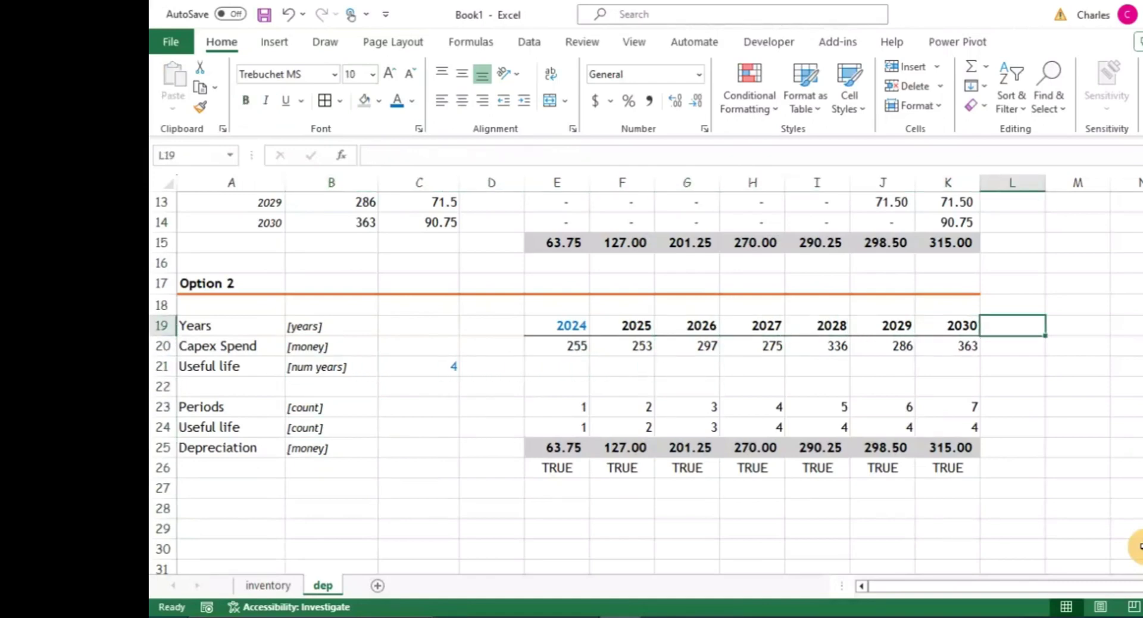
pyautogui.press('Left')
pyautogui.press('Left')
pyautogui.press('Right')
pyautogui.press('Down')
pyautogui.press('Right')
pyautogui.press('Right')
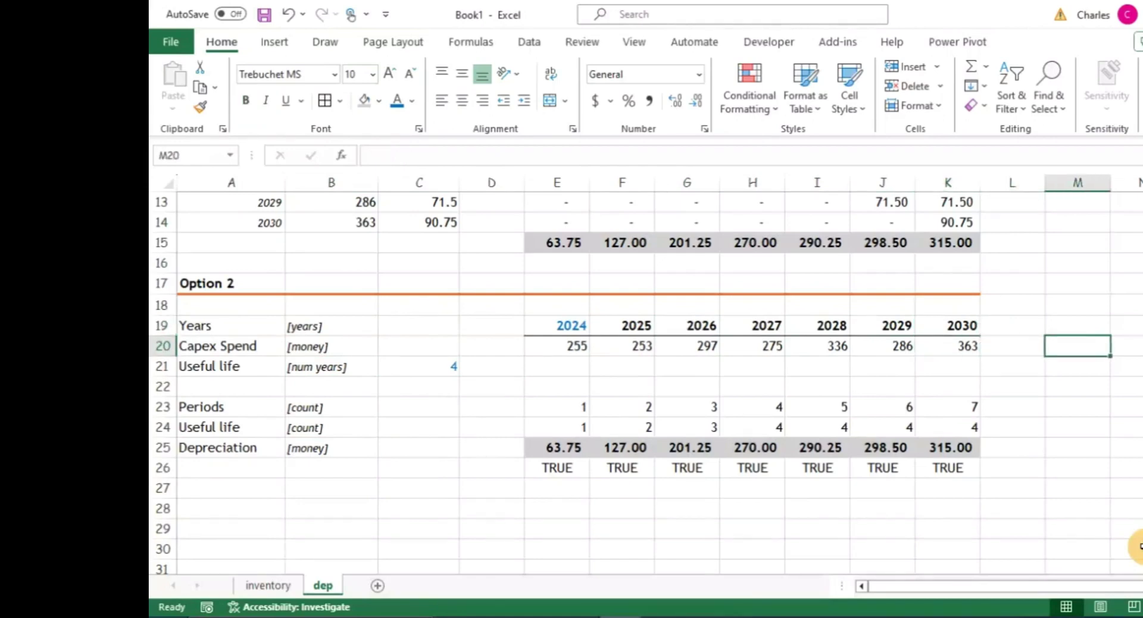
pyautogui.press('Right')
pyautogui.press('Down')
pyautogui.press('Left')
pyautogui.press('Left')
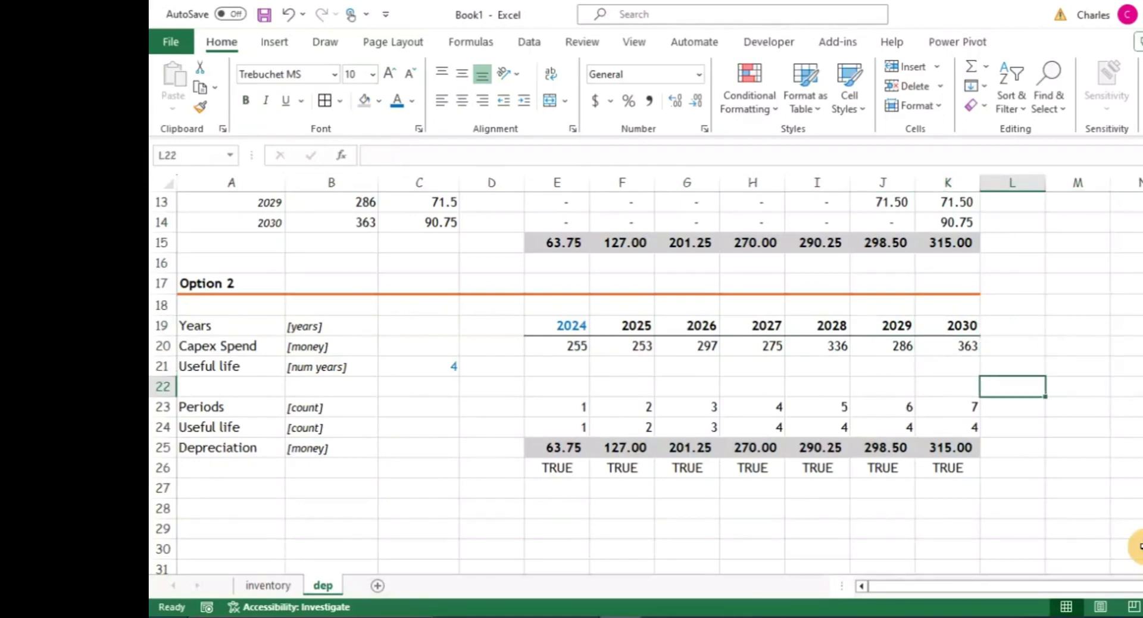
pyautogui.press('Down')
pyautogui.press('Down')
pyautogui.press('Left')
pyautogui.press('Up')
pyautogui.press('Down')
pyautogui.press('Down')
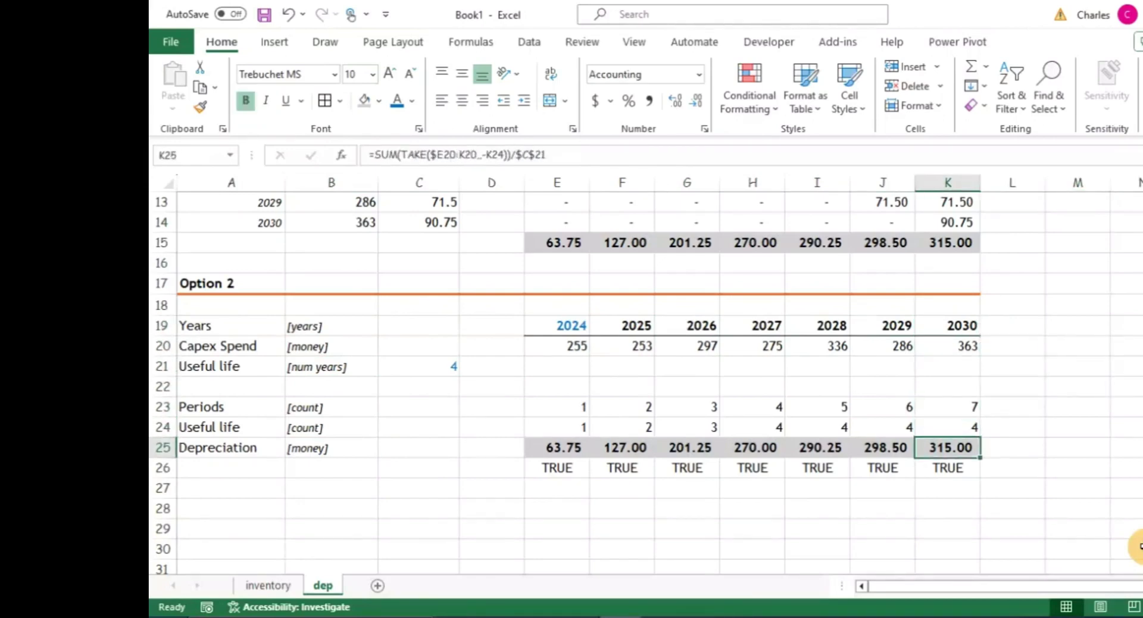
pyautogui.press('Up')
pyautogui.press('Up')
pyautogui.press('Up')
pyautogui.press('Down')
pyautogui.press('Down')
pyautogui.press('Down')
pyautogui.press('Down')
pyautogui.press('Right')
pyautogui.press('Right')
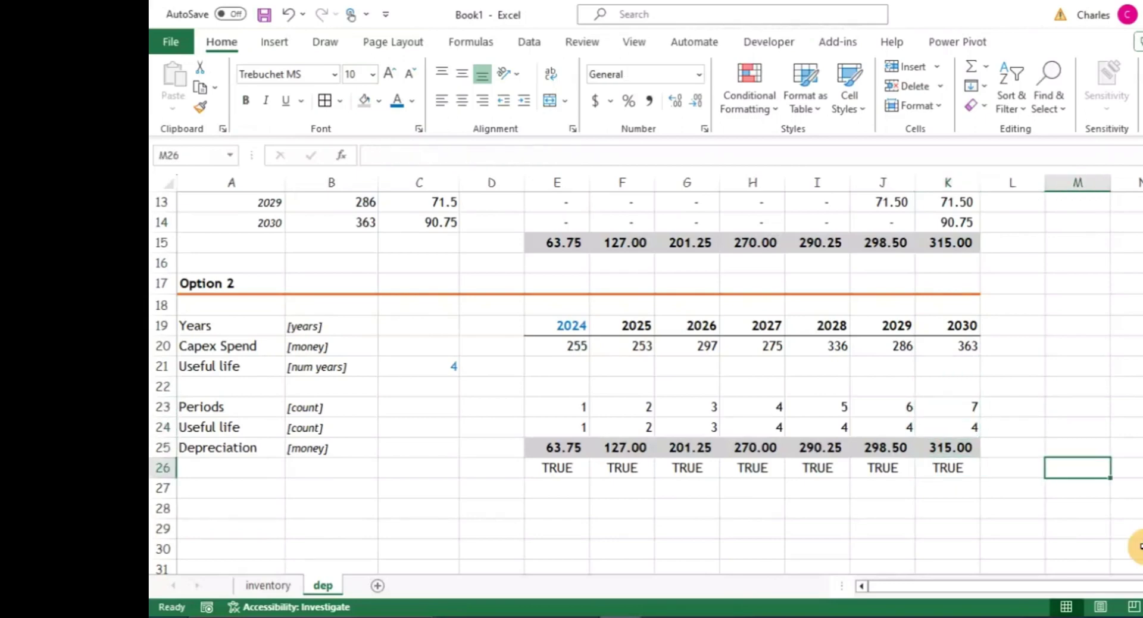
pyautogui.press('Left')
pyautogui.press('Left')
pyautogui.press('Up')
pyautogui.press('Up')
pyautogui.press('Up')
pyautogui.press('Up')
pyautogui.press('Up')
pyautogui.press('Up')
pyautogui.press('Up')
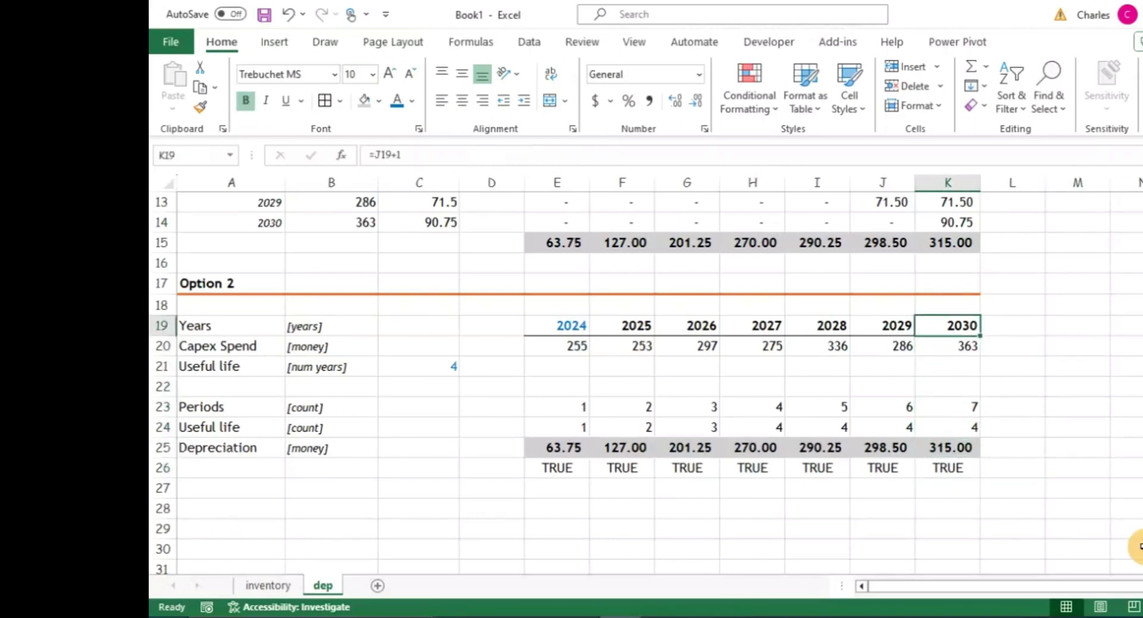
pyautogui.press('Up')
pyautogui.press('Up')
pyautogui.press('Down')
pyautogui.press('Down')
pyautogui.press('Right')
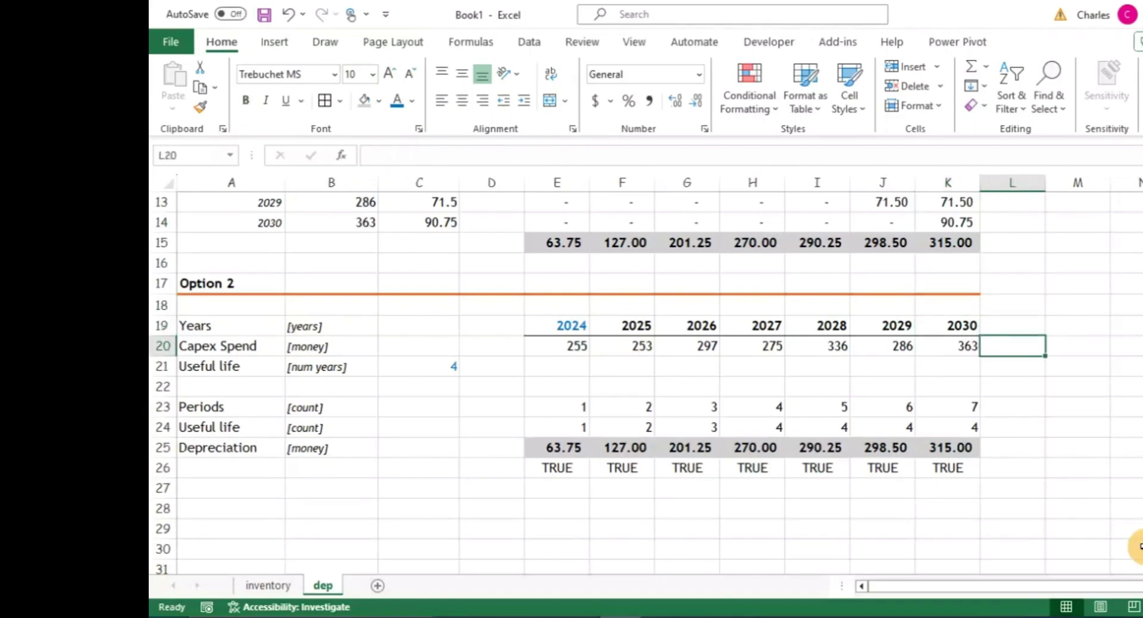
pyautogui.press('Left')
# Clear the earlier 2031 year and capex values in L19:L20.
pyautogui.hotkey('shift', 'Right')
pyautogui.hotkey('shift', 'Down')
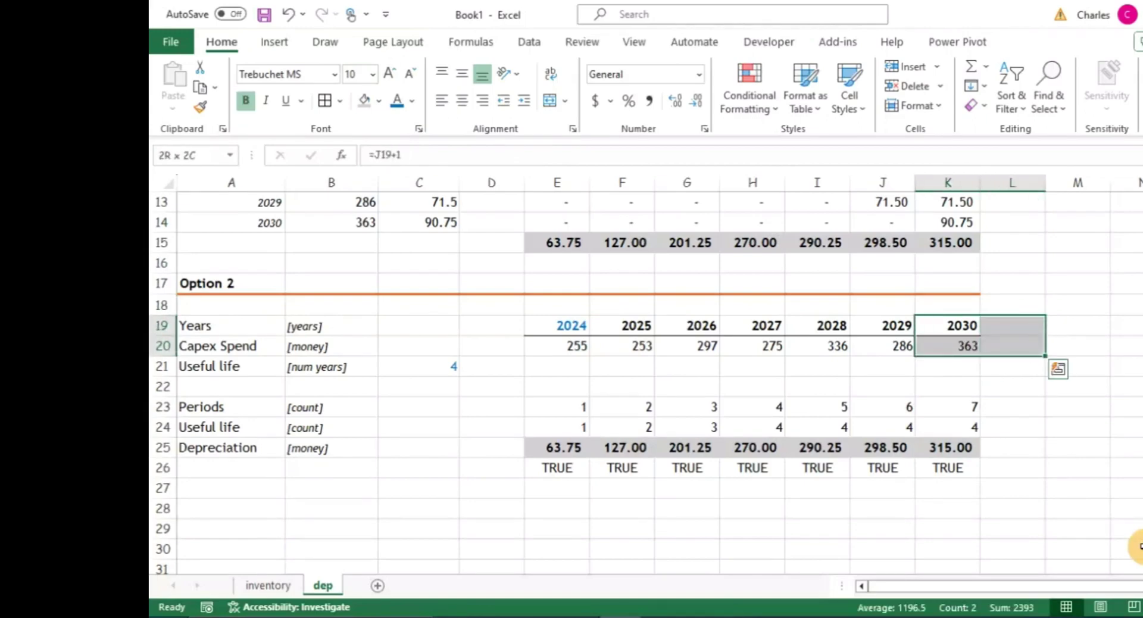
pyautogui.press('Down')
pyautogui.press('Down')
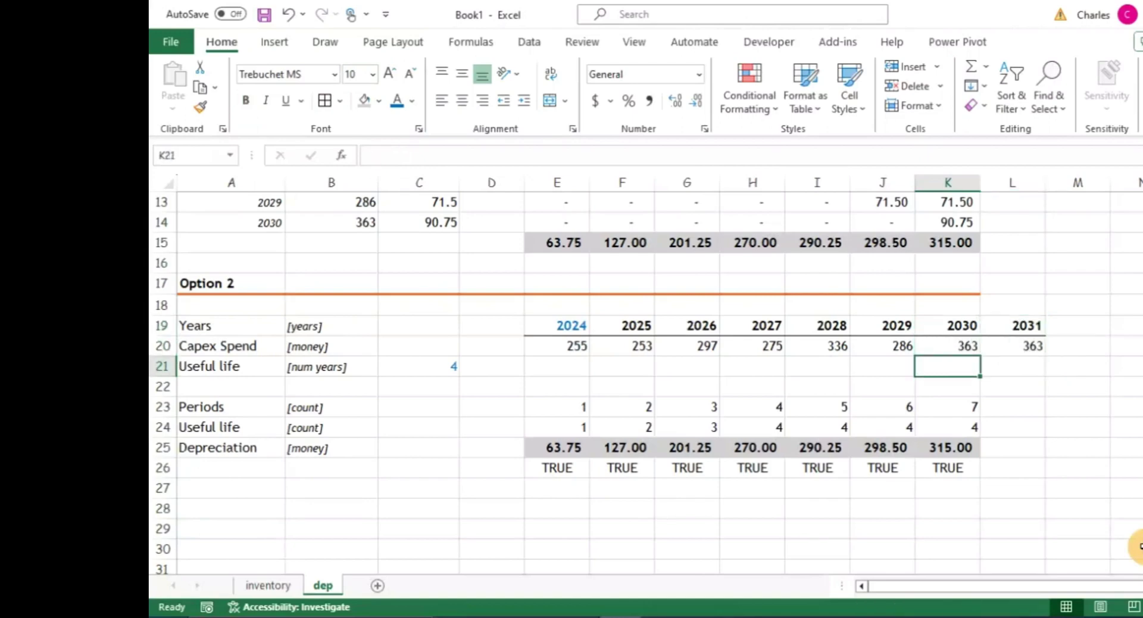
pyautogui.press('Down')
pyautogui.press('Down')
pyautogui.press('Down')
pyautogui.press('Up')
pyautogui.hotkey('shift', 'Down')
pyautogui.press('Up')
pyautogui.press('Up')
pyautogui.press('Up')
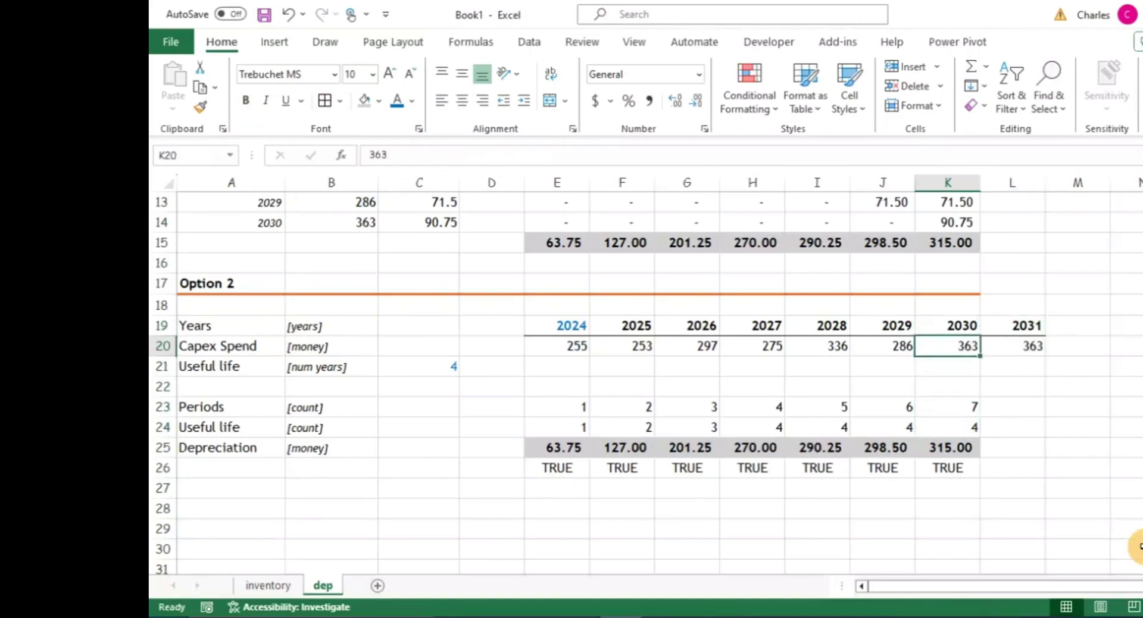
pyautogui.press('Up')
pyautogui.press('Up')
pyautogui.press('Right')
pyautogui.hotkey('shift', 'Down')
pyautogui.hotkey('shift', 'Down')
pyautogui.hotkey('shift', 'Down')
pyautogui.press('Delete')
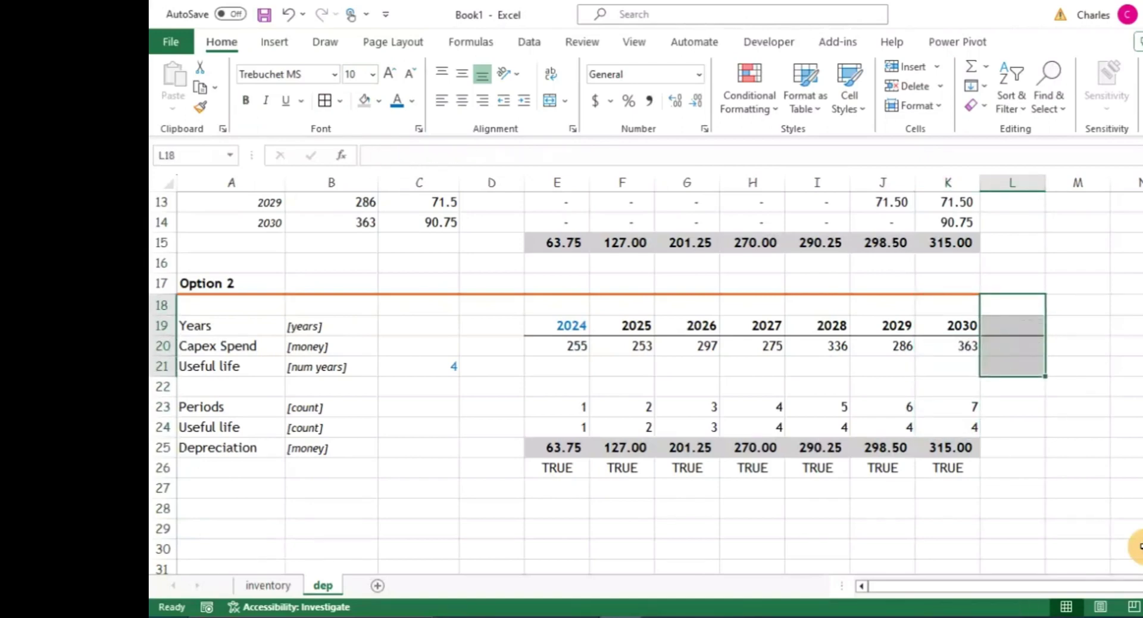
# Fill the 2030 Option 2 formulas in K19:K26 right into the 2031 column.
pyautogui.press('Left')
pyautogui.press('Left')
pyautogui.press('Right')
pyautogui.press('Down')
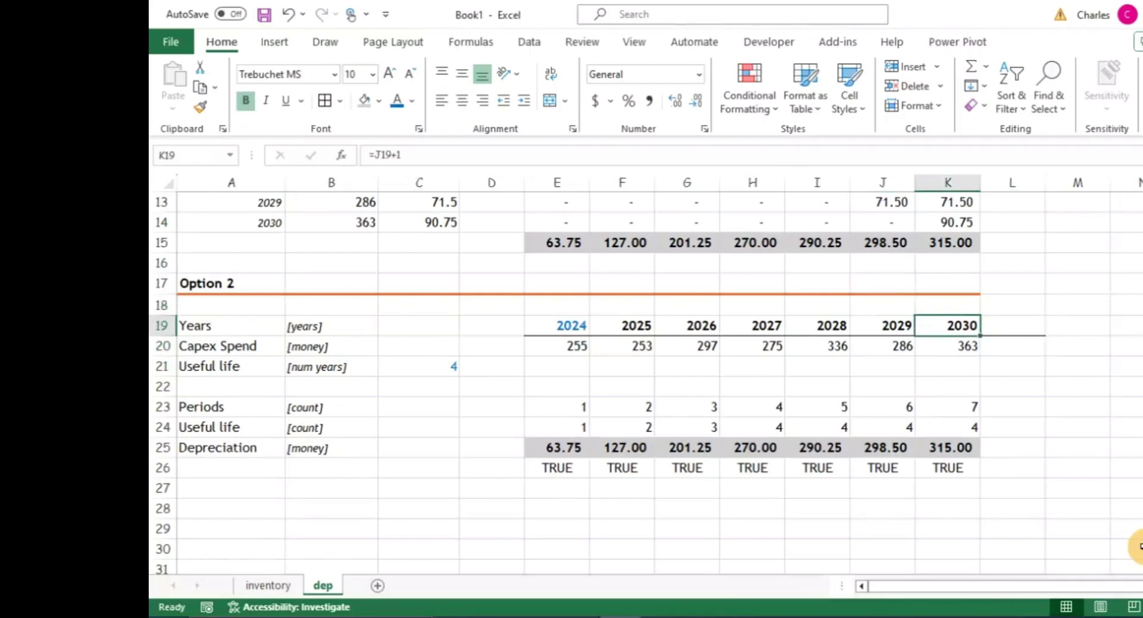
pyautogui.hotkey('shift', 'Down')
pyautogui.hotkey('shift', 'Down')
pyautogui.hotkey('shift', 'Down')
pyautogui.hotkey('shift', 'Down')
pyautogui.hotkey('shift', 'Down')
pyautogui.hotkey('shift', 'Down')
pyautogui.hotkey('shift', 'Down')
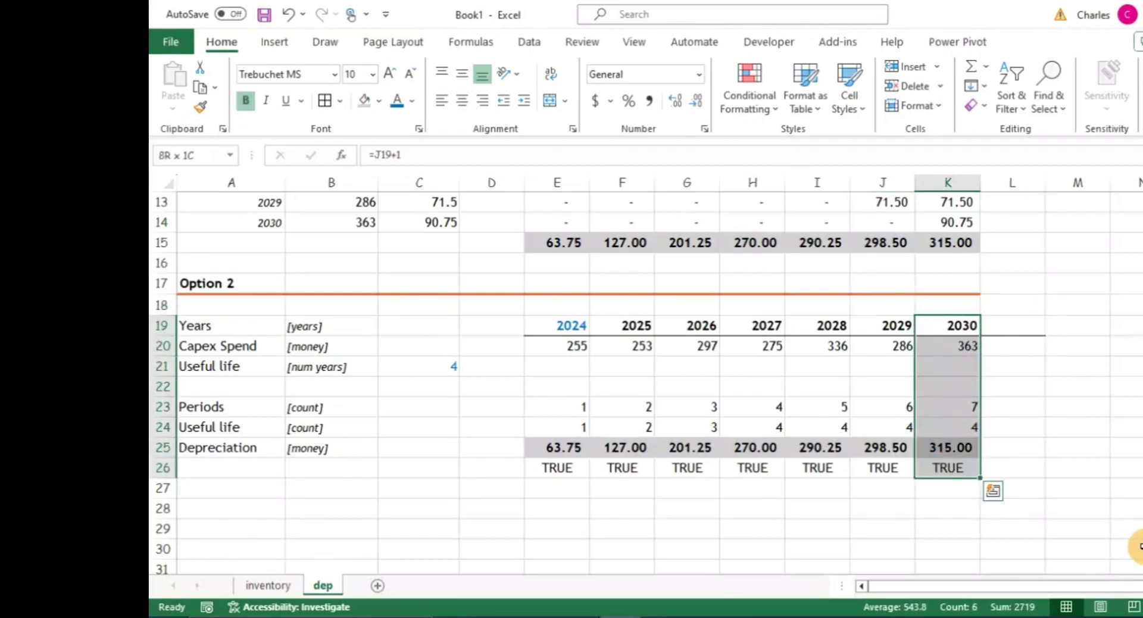
pyautogui.hotkey('shift', 'Right')
pyautogui.hotkey('ctrl', 'r')
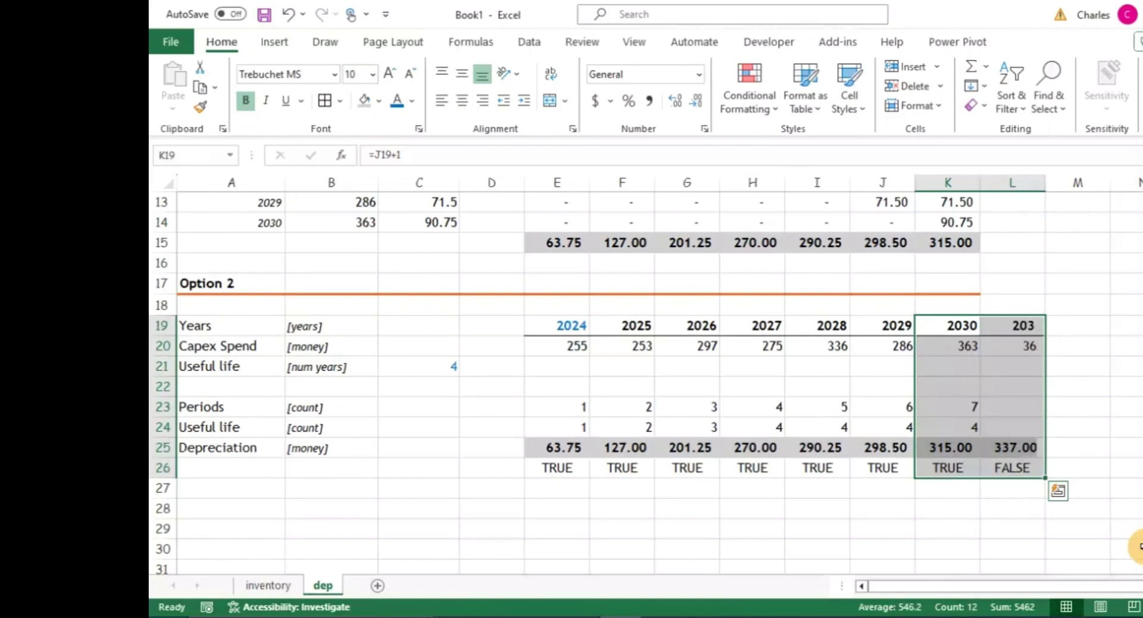
pyautogui.press('Down')
pyautogui.press('Down')
pyautogui.press('Down')
pyautogui.press('Down')
pyautogui.press('Down')
pyautogui.press('Down')
pyautogui.press('Down')
pyautogui.press('Down')
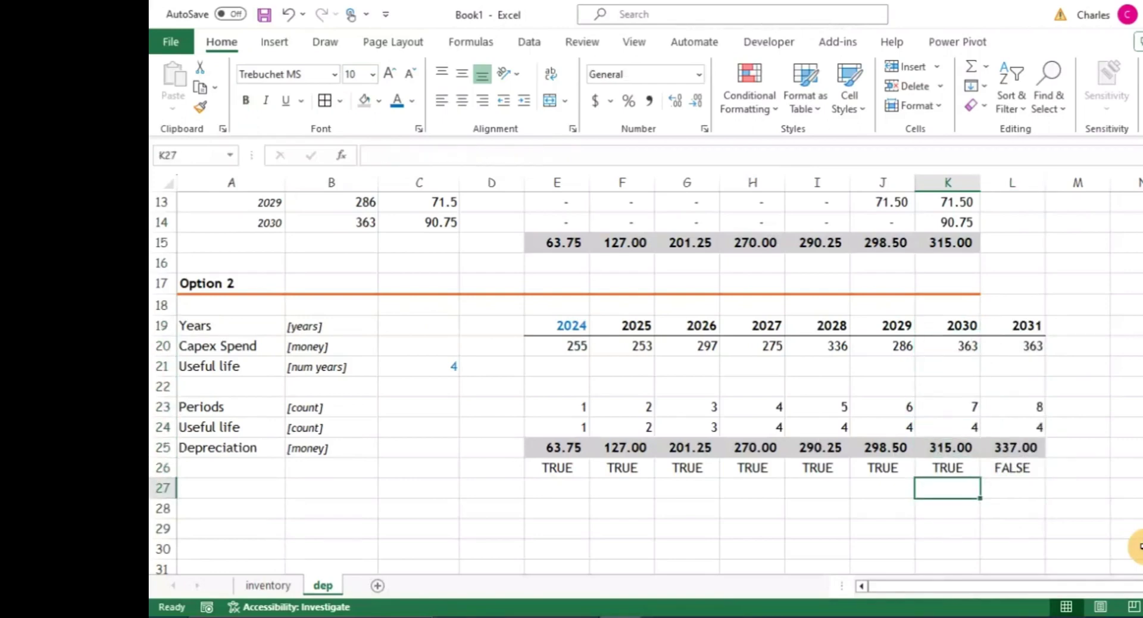
# Check the new 2031 column's check result and year formula, cancelling an accidental entry.
pyautogui.press('Up')
pyautogui.press('Right')
pyautogui.press('Up')
pyautogui.press('Up')
pyautogui.press('Up')
pyautogui.press('Up')
pyautogui.press('Up')
pyautogui.press('Up')
pyautogui.press('Up')
pyautogui.press('Up')
pyautogui.press('Up')
pyautogui.press('Up')
pyautogui.press('Up')
pyautogui.press('Up')
pyautogui.press('Up')
pyautogui.press('Up')
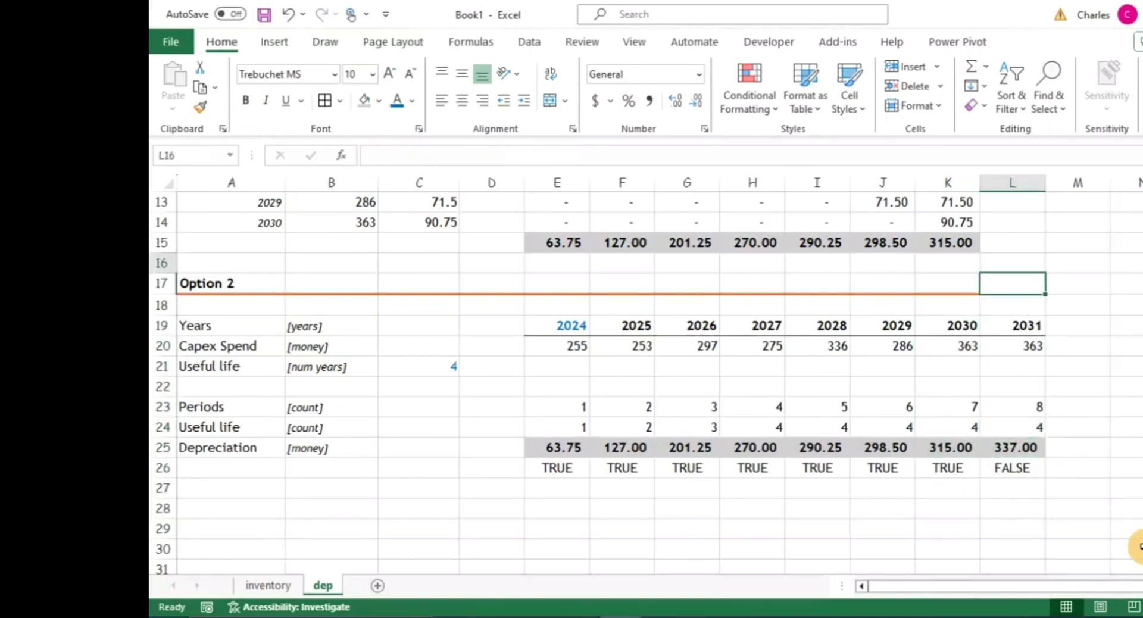
pyautogui.press('Up')
pyautogui.press('Up')
pyautogui.press('Up')
pyautogui.press('Up')
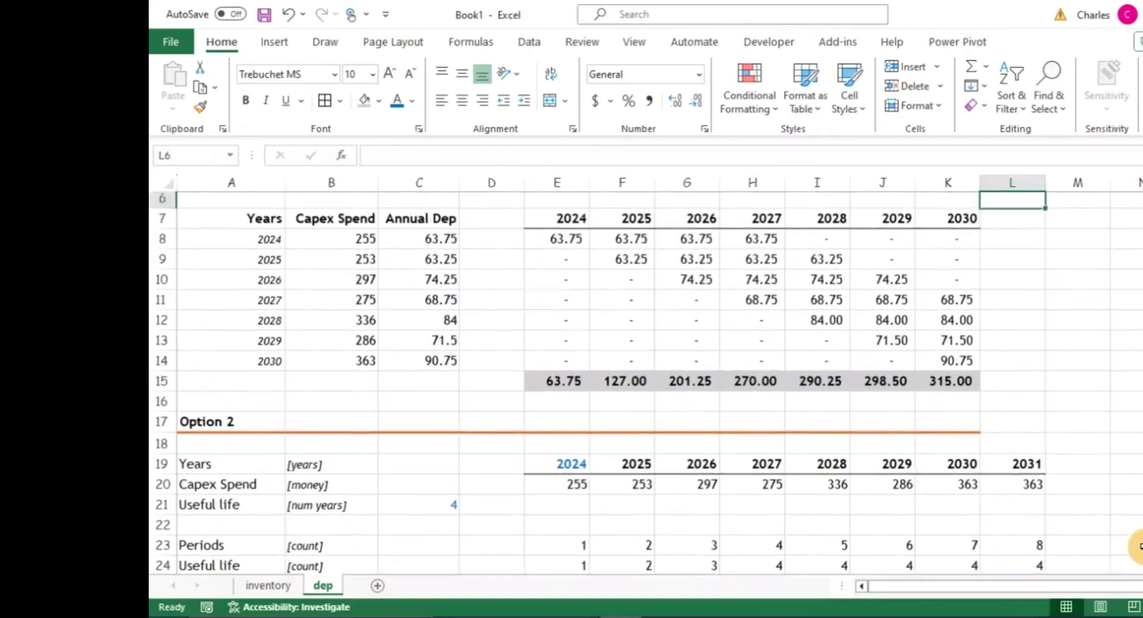
pyautogui.press('Down')
pyautogui.press('Down')
pyautogui.press('Down')
pyautogui.press('Down')
pyautogui.press('Down')
pyautogui.press('Down')
pyautogui.press('Down')
pyautogui.press('Down')
pyautogui.press('Down')
pyautogui.press('Down')
pyautogui.press('Down')
pyautogui.press('Down')
pyautogui.press('Down')
pyautogui.press('Down')
pyautogui.press('Down')
pyautogui.press('Down')
pyautogui.press('Down')
pyautogui.press('Down')
pyautogui.press('Down')
pyautogui.press('Down')
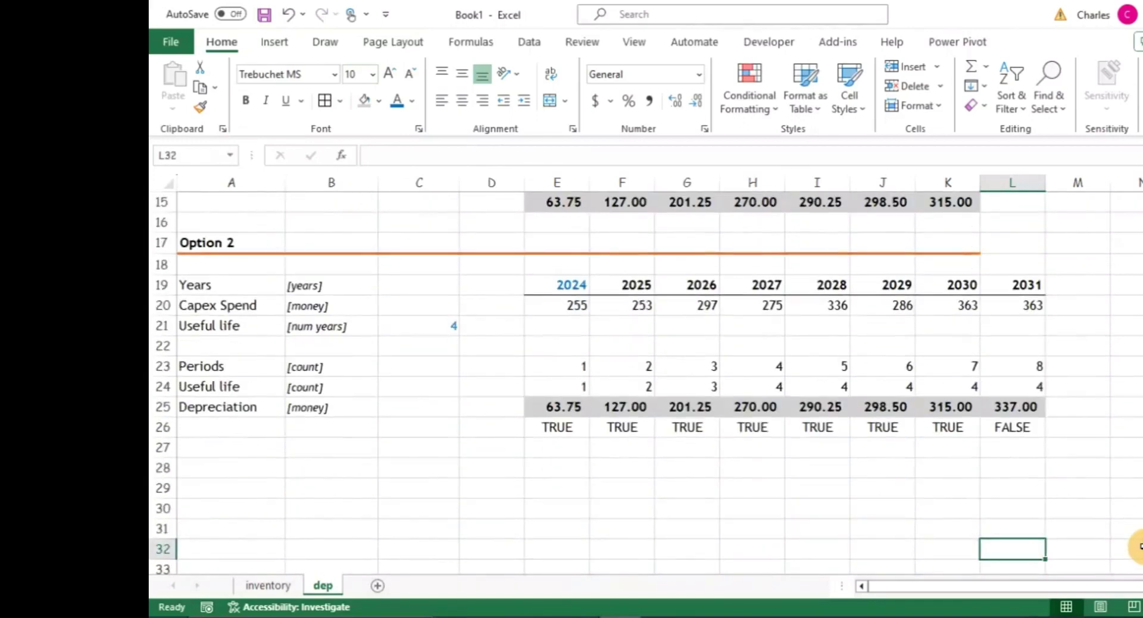
pyautogui.press('Up')
pyautogui.press('Up')
pyautogui.press('Up')
pyautogui.press('Up')
pyautogui.press('Up')
pyautogui.press('Up')
pyautogui.press('Up')
pyautogui.press('Up')
pyautogui.press('Up')
pyautogui.press('Up')
pyautogui.press('Up')
pyautogui.press('Up')
pyautogui.press('Up')
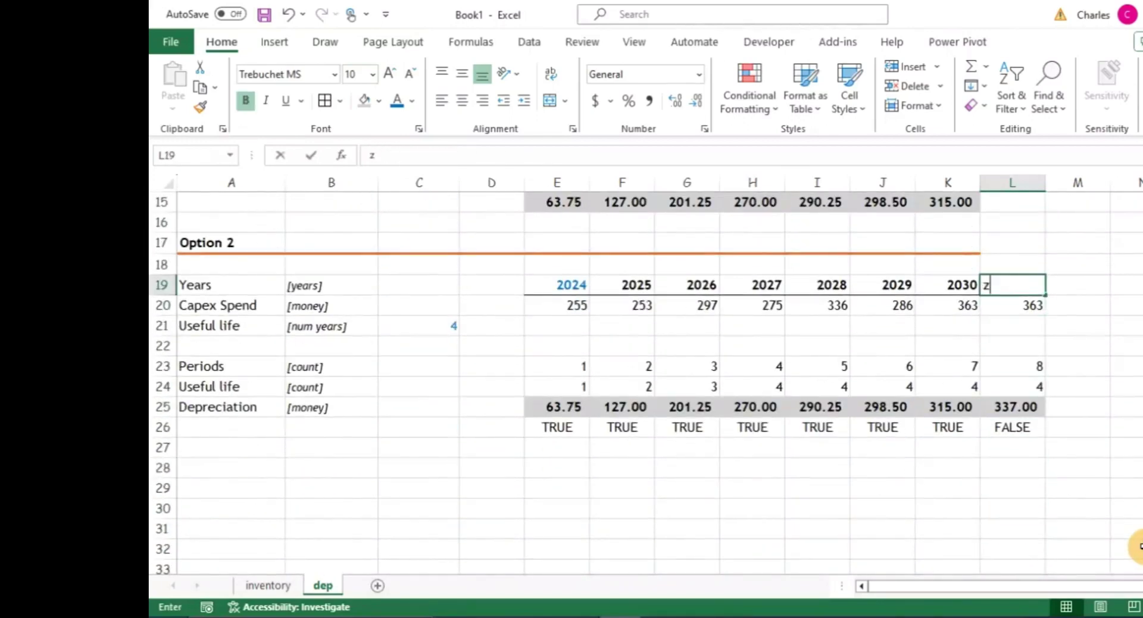
pyautogui.write('z')
pyautogui.press('Escape')
pyautogui.press('Down')
pyautogui.press('Down')
pyautogui.press('Up')
pyautogui.press('Up')
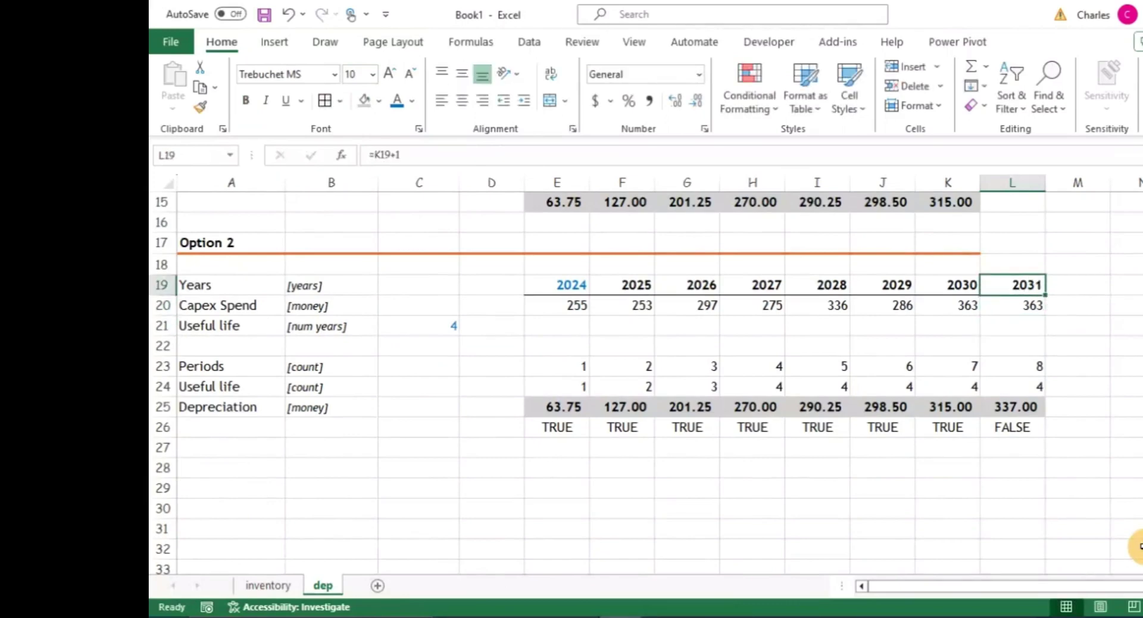
pyautogui.hotkey('shift', 'Down')
pyautogui.hotkey('shift', 'Down')
pyautogui.hotkey('shift', 'Down')
pyautogui.hotkey('shift', 'Down')
pyautogui.hotkey('shift', 'Down')
pyautogui.hotkey('shift', 'Down')
pyautogui.hotkey('shift', 'Down')
pyautogui.press('Up')
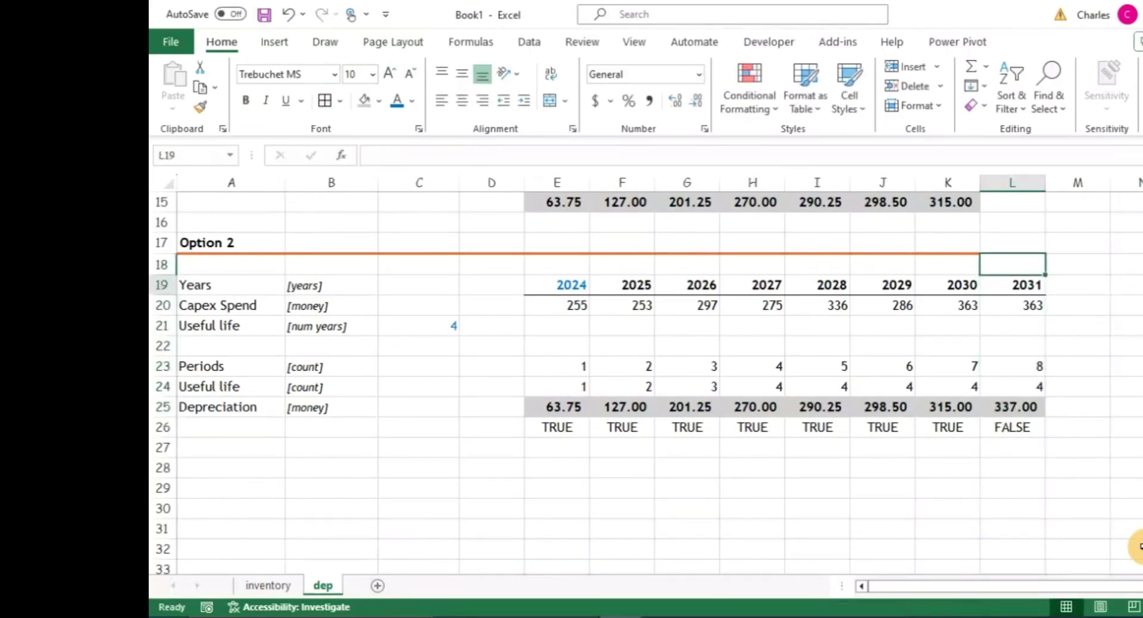
# Set the 2031 capex spend in L20 to 400 and review the check row.
pyautogui.press('Down')
pyautogui.write('400')
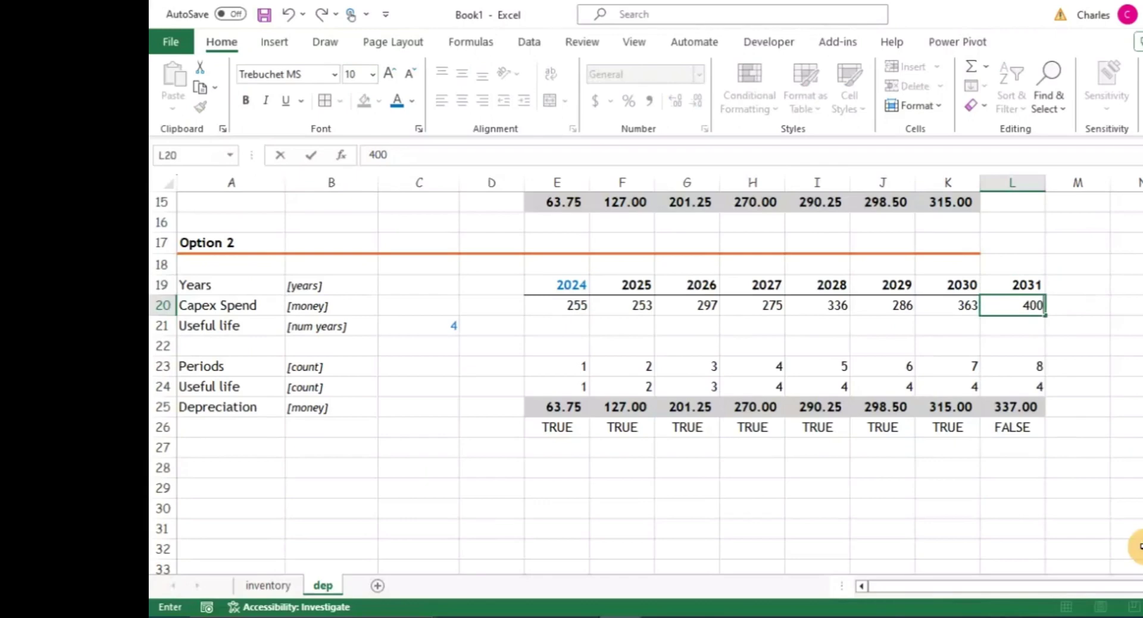
pyautogui.press('Return')
pyautogui.press('Down')
pyautogui.press('Down')
pyautogui.press('Down')
pyautogui.press('Down')
pyautogui.press('Down')
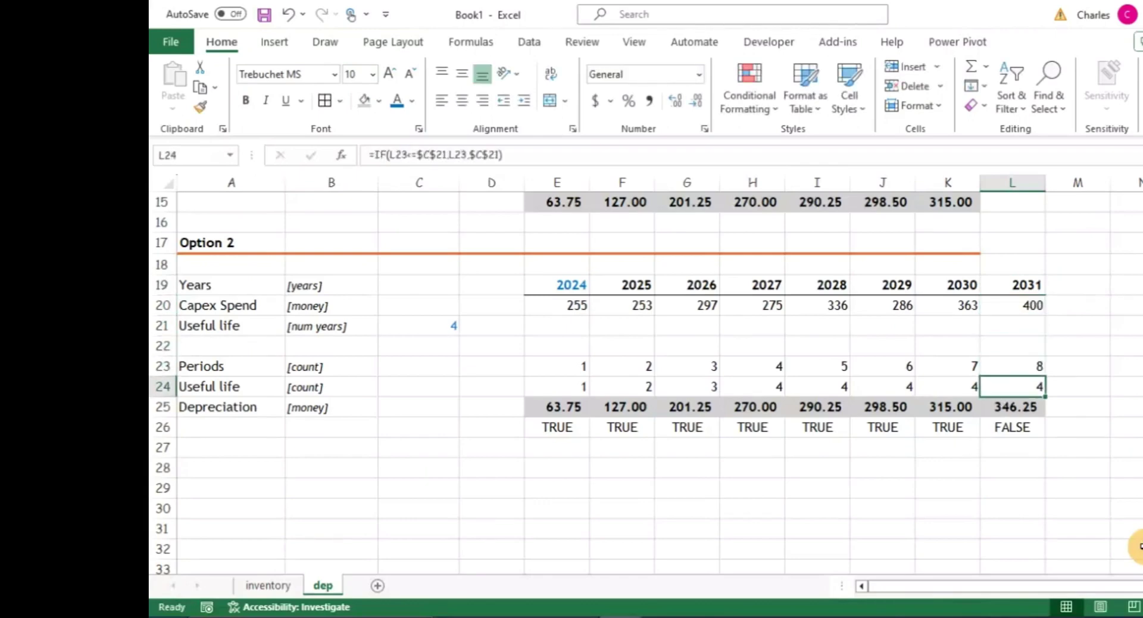
pyautogui.press('Left')
pyautogui.press('Left')
pyautogui.press('Left')
pyautogui.press('Left')
pyautogui.press('Left')
pyautogui.press('Left')
pyautogui.press('Left')
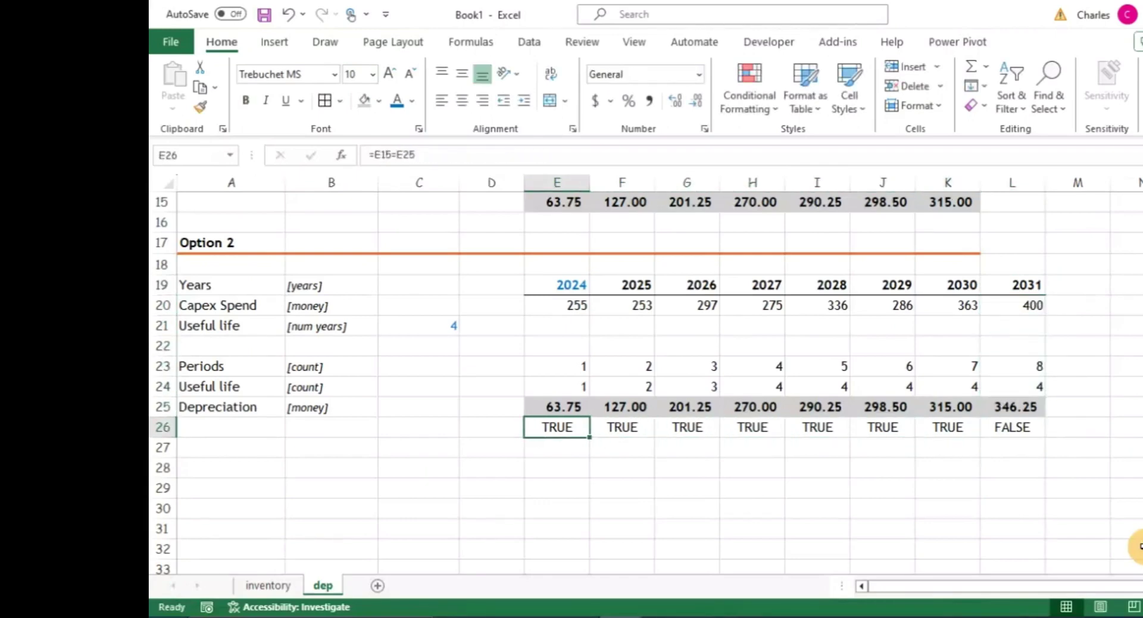
pyautogui.scroll(5, 431, 379)
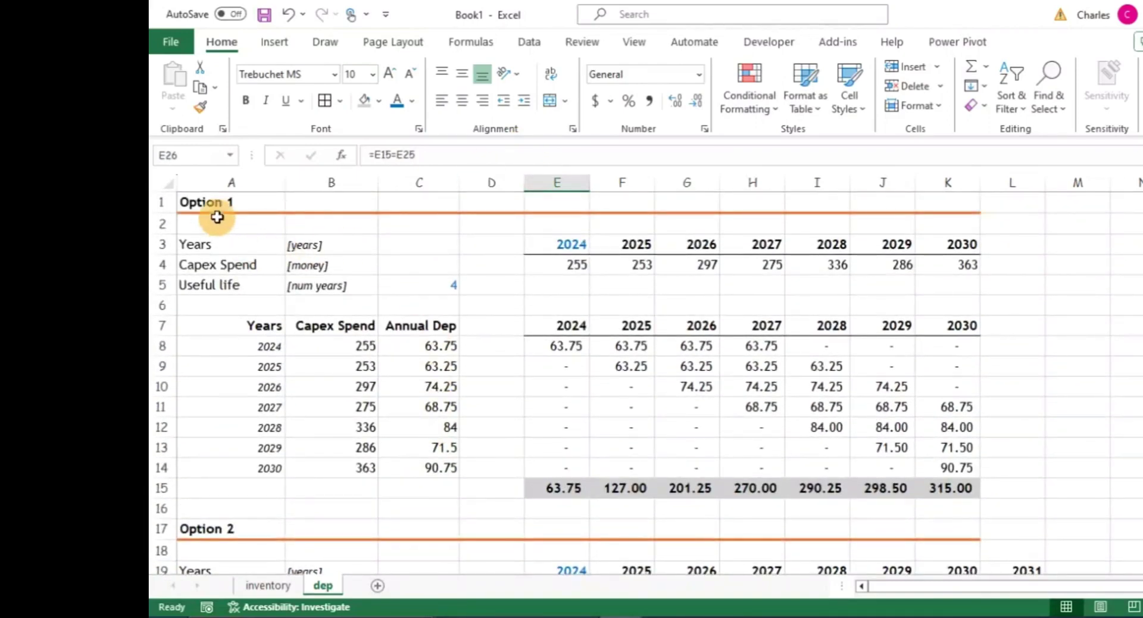
pyautogui.click(227, 206)
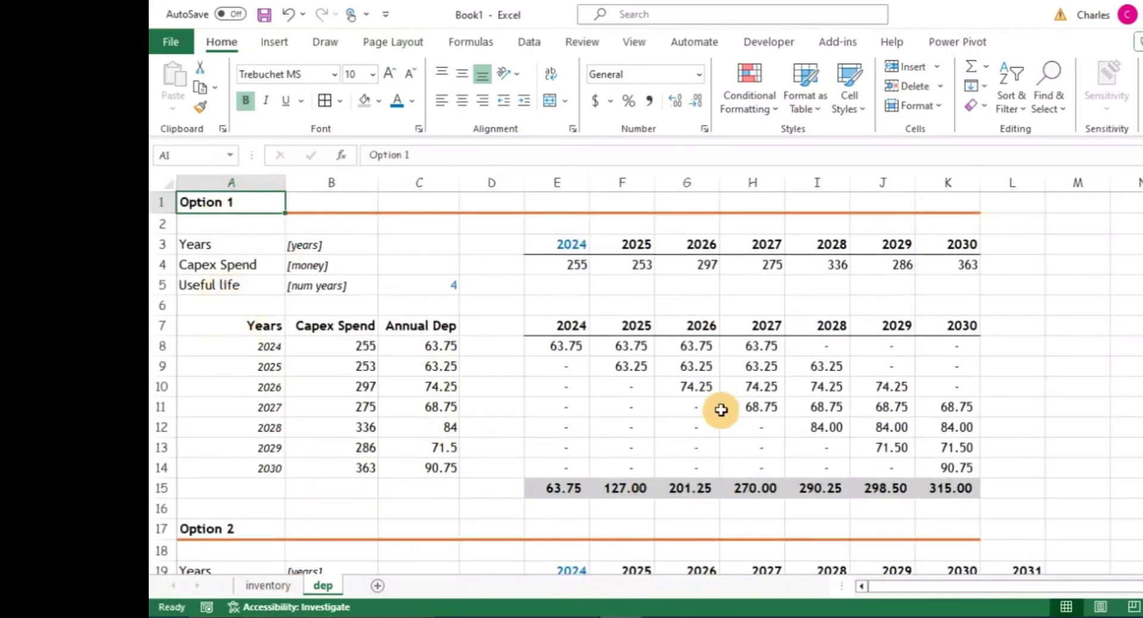
pyautogui.scroll(-2, 522, 431)
pyautogui.scroll(2, 512, 434)
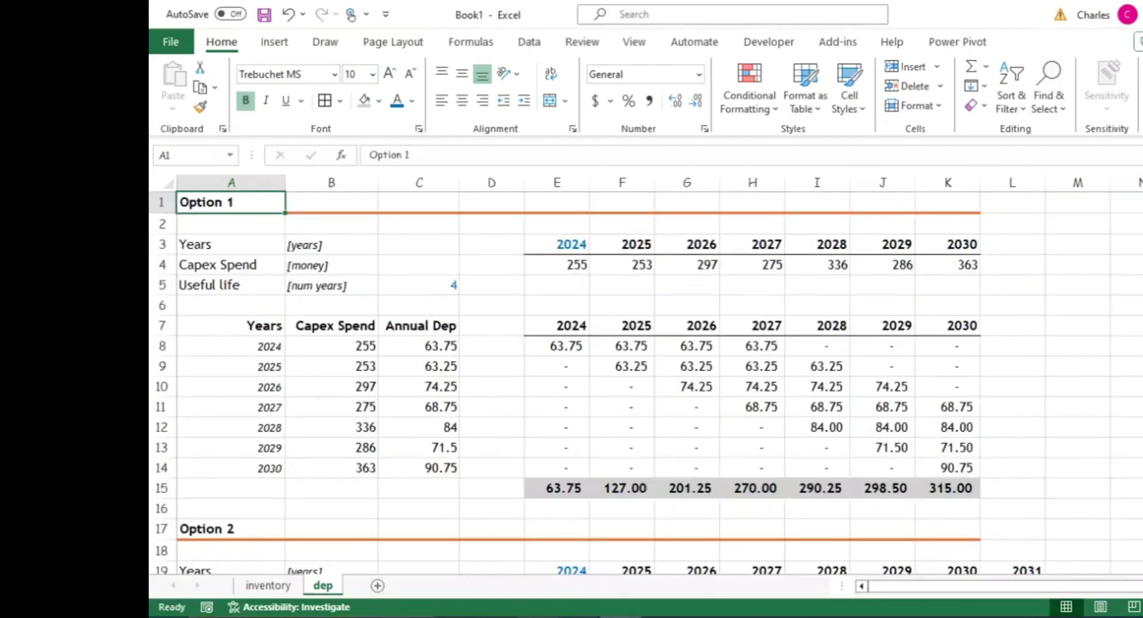
pyautogui.click(646, 427)
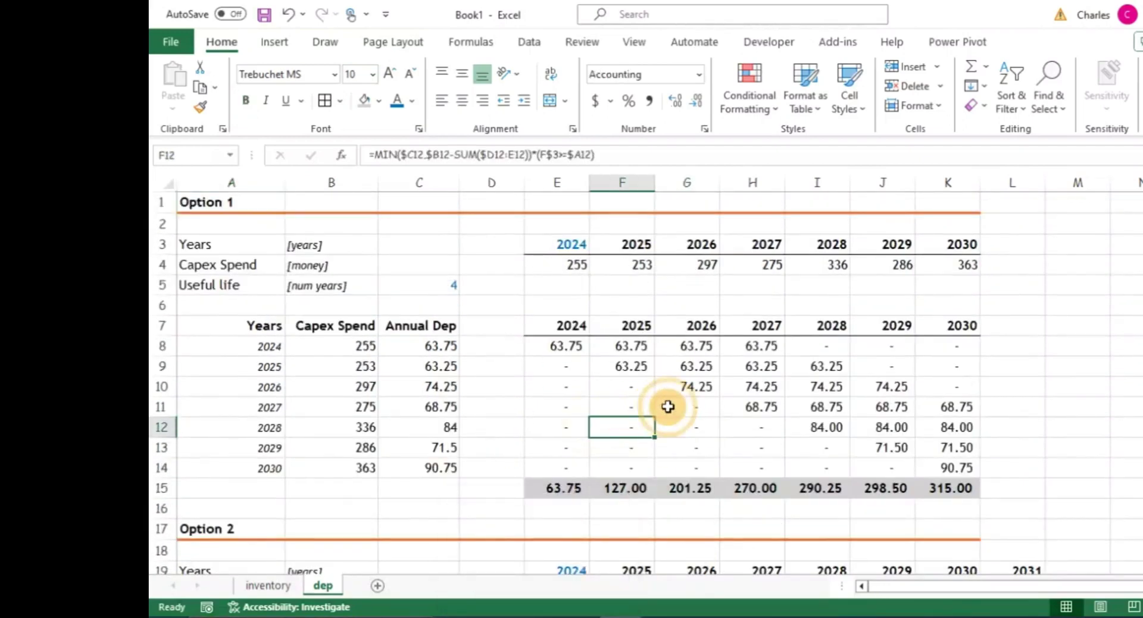
pyautogui.scroll(-3, 668, 406)
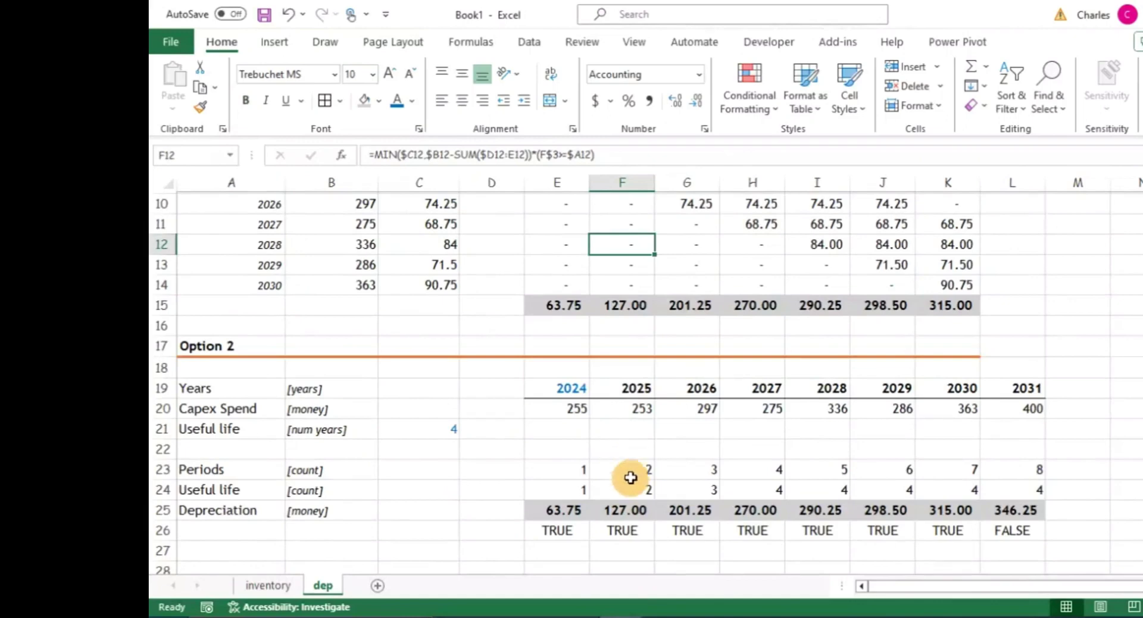
pyautogui.scroll(2, 726, 302)
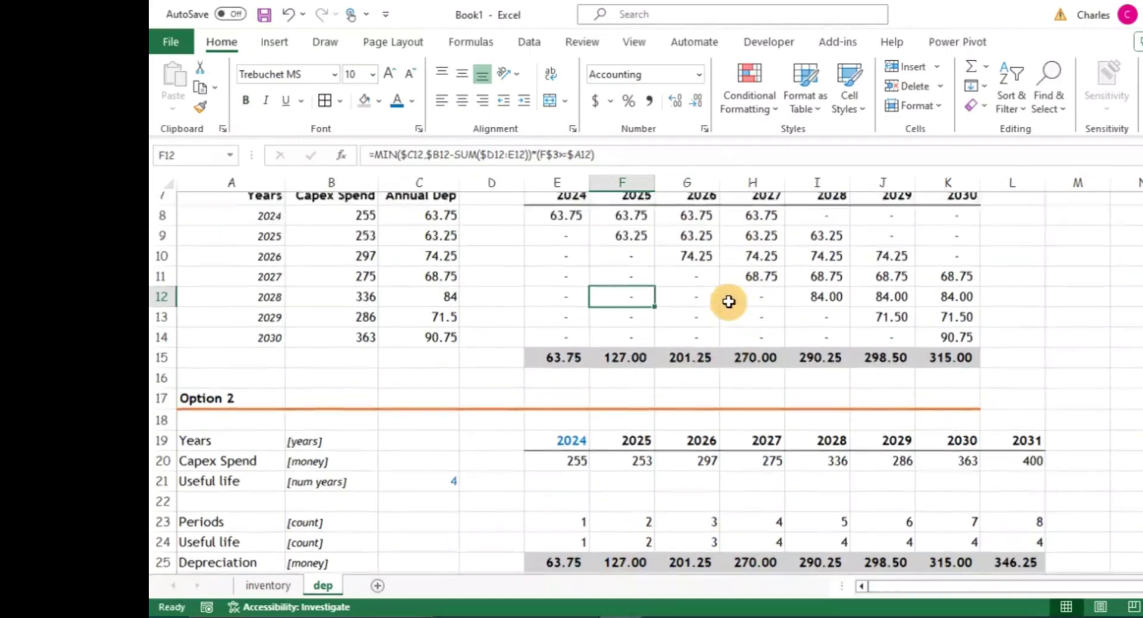
pyautogui.scroll(-2, 373, 453)
pyautogui.moveTo(280, 387); pyautogui.dragTo(931, 526)
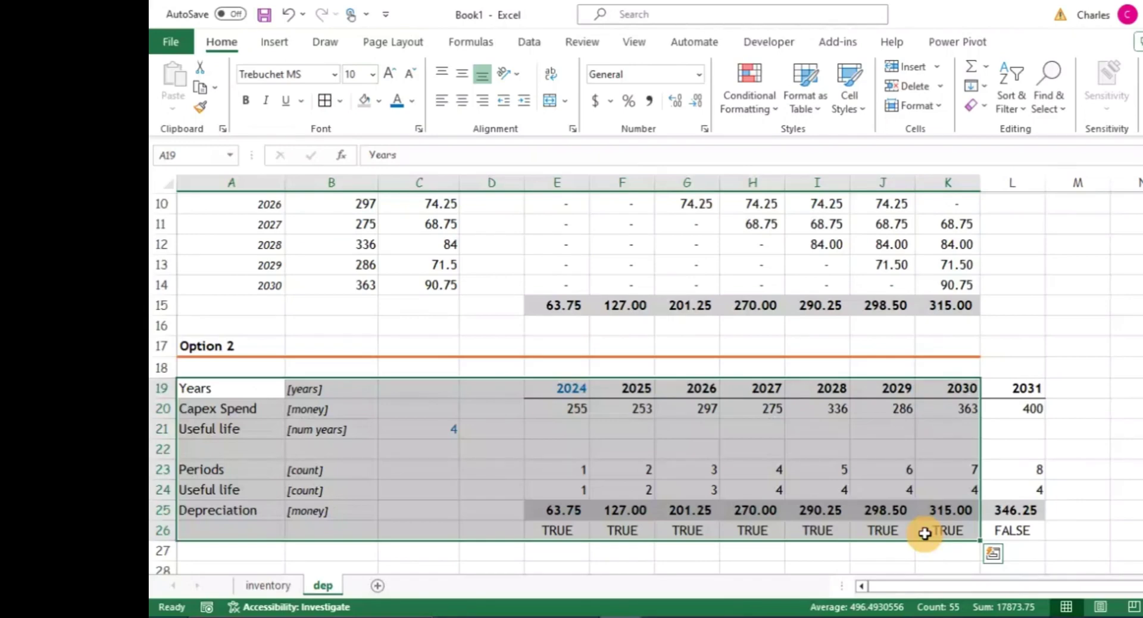
pyautogui.click(628, 387)
pyautogui.press('Right')
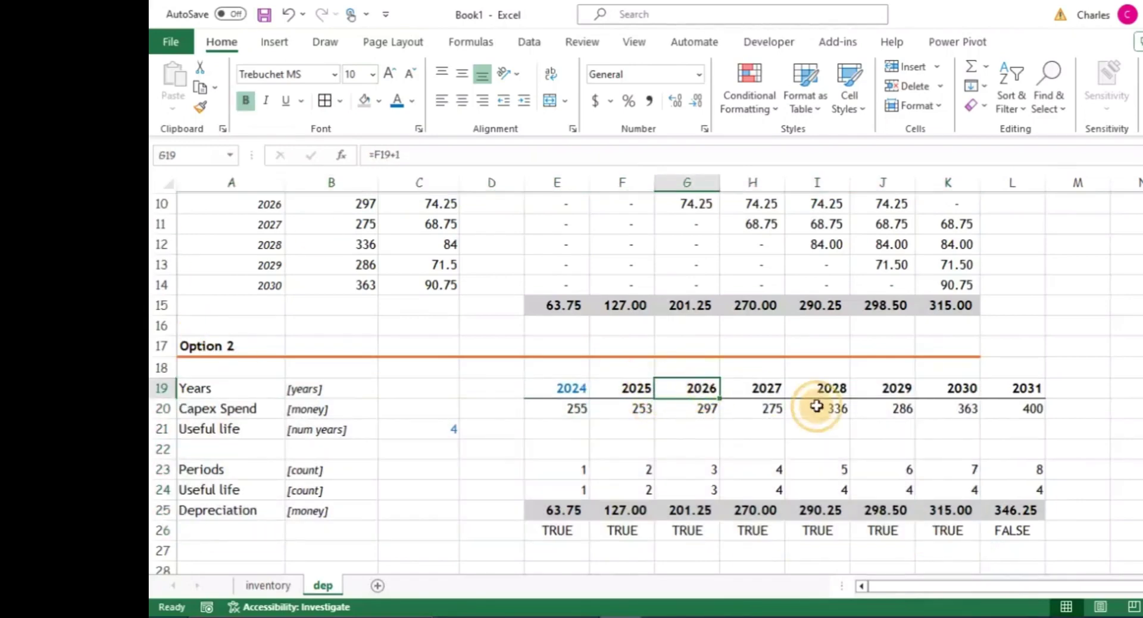
pyautogui.scroll(3, 546, 426)
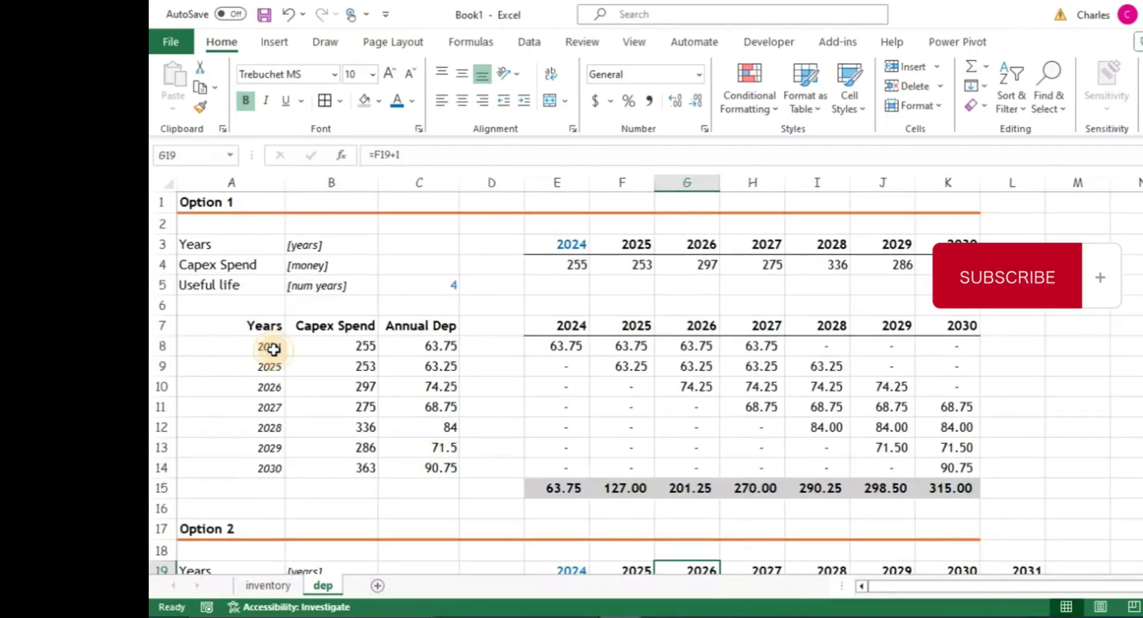
pyautogui.moveTo(268, 345); pyautogui.dragTo(260, 470)
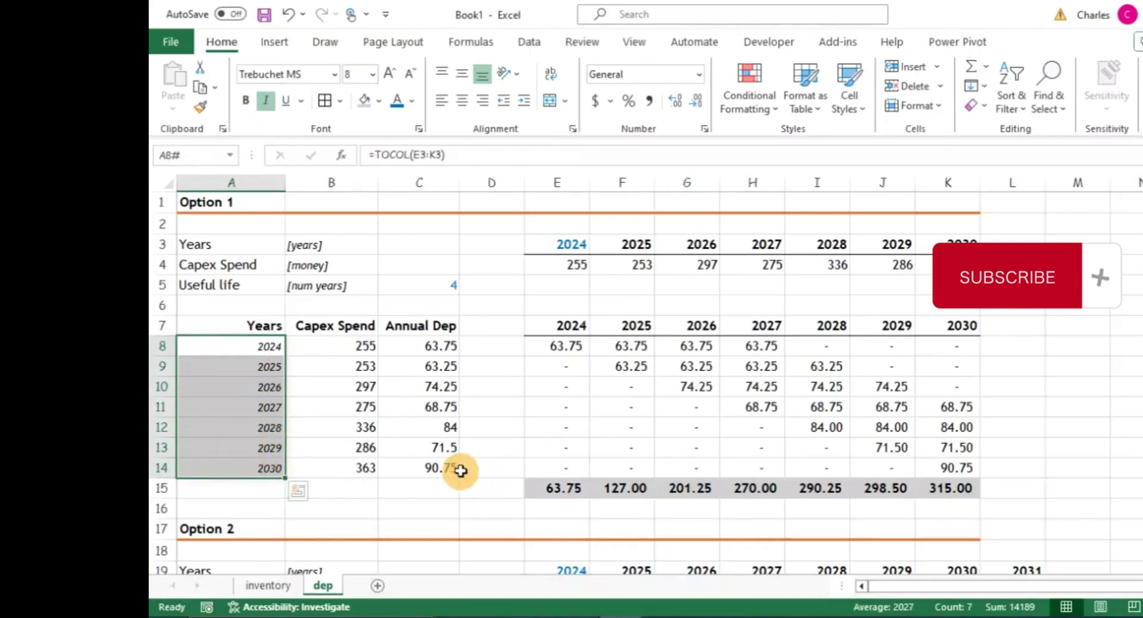
pyautogui.scroll(-4, 593, 380)
pyautogui.click(591, 348)
pyautogui.click(595, 429)
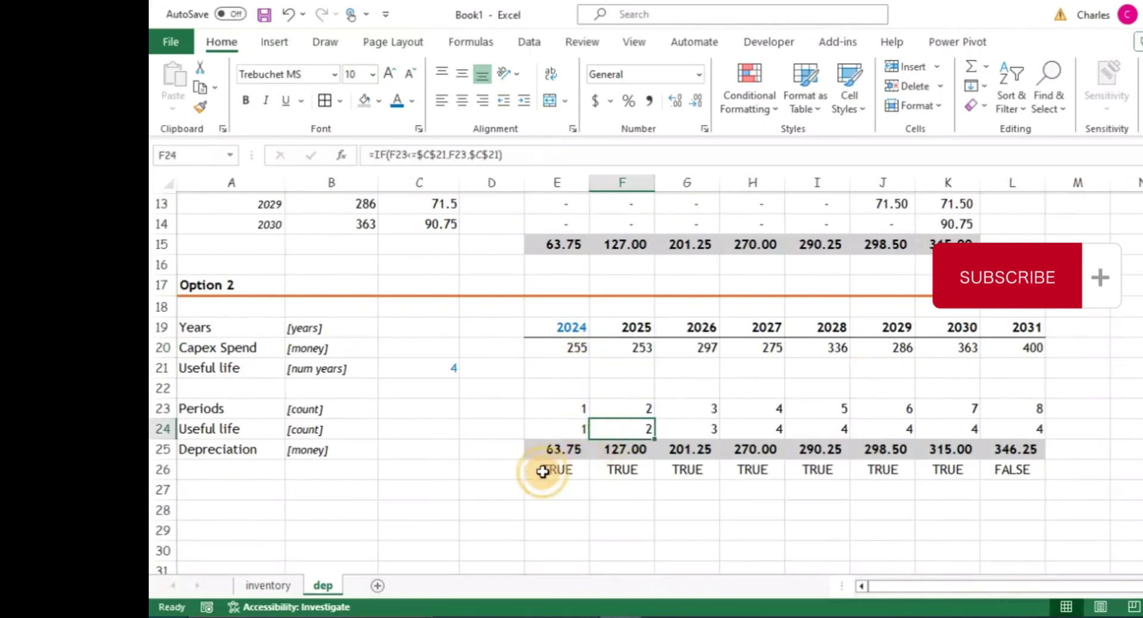
pyautogui.click(541, 470)
pyautogui.click(652, 428)
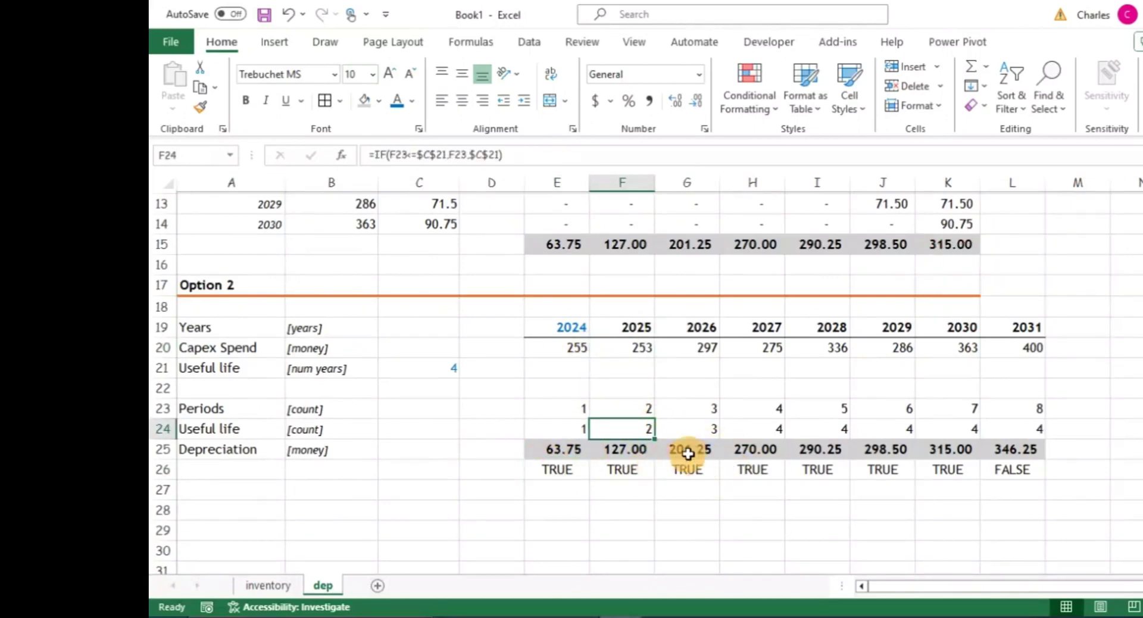
pyautogui.scroll(4, 655, 446)
pyautogui.scroll(-1, 491, 363)
pyautogui.scroll(-2, 491, 363)
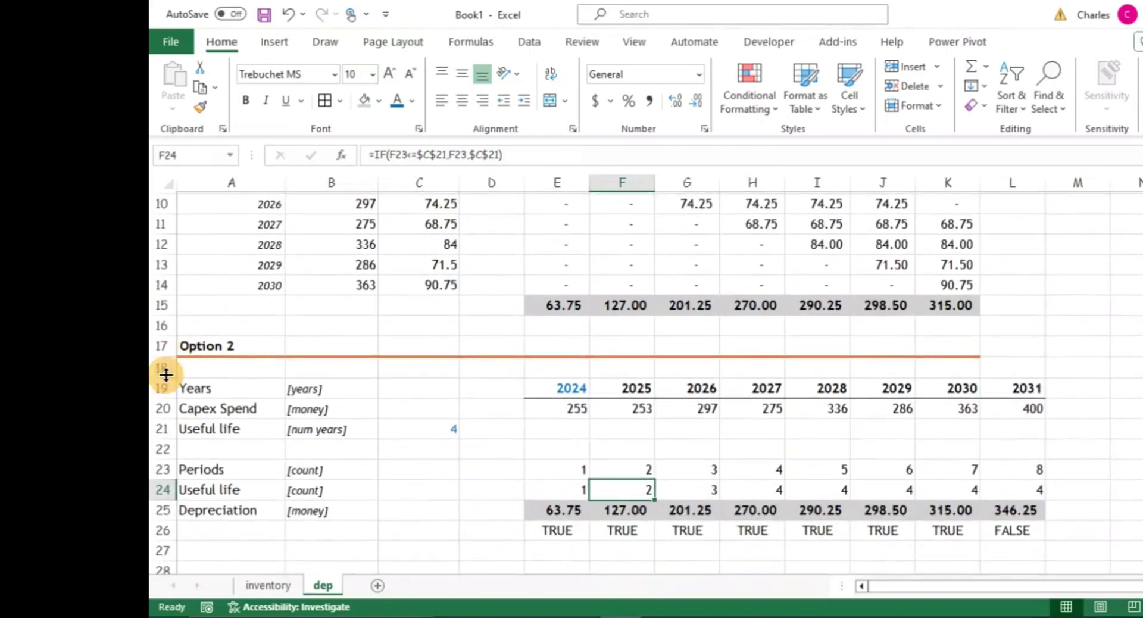
pyautogui.moveTo(184, 387); pyautogui.dragTo(1005, 524)
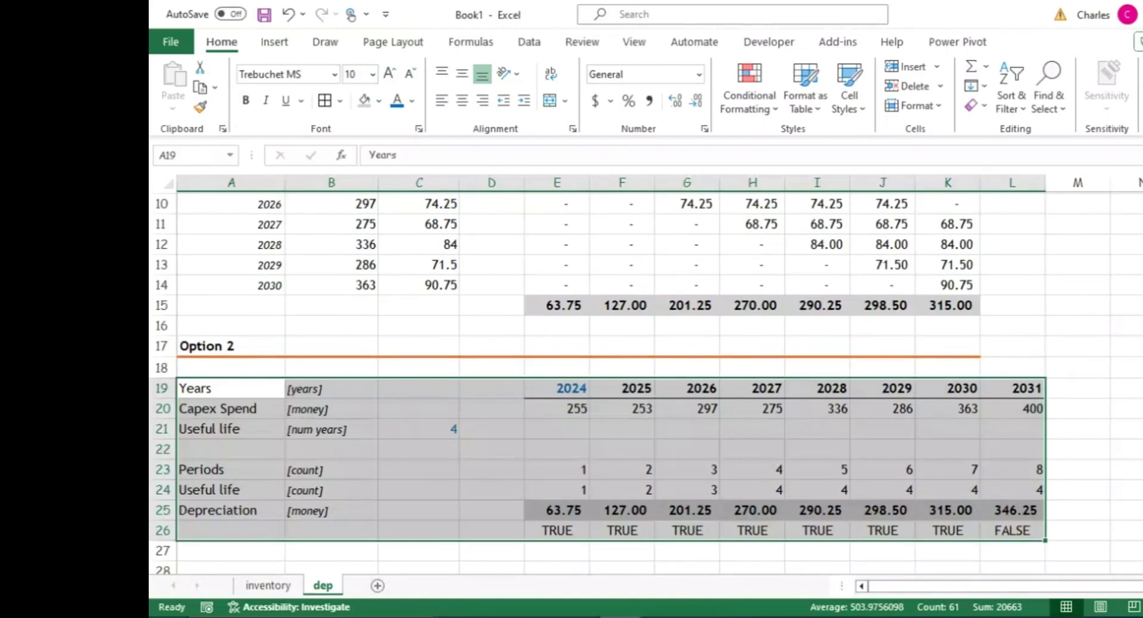
pyautogui.click(625, 433)
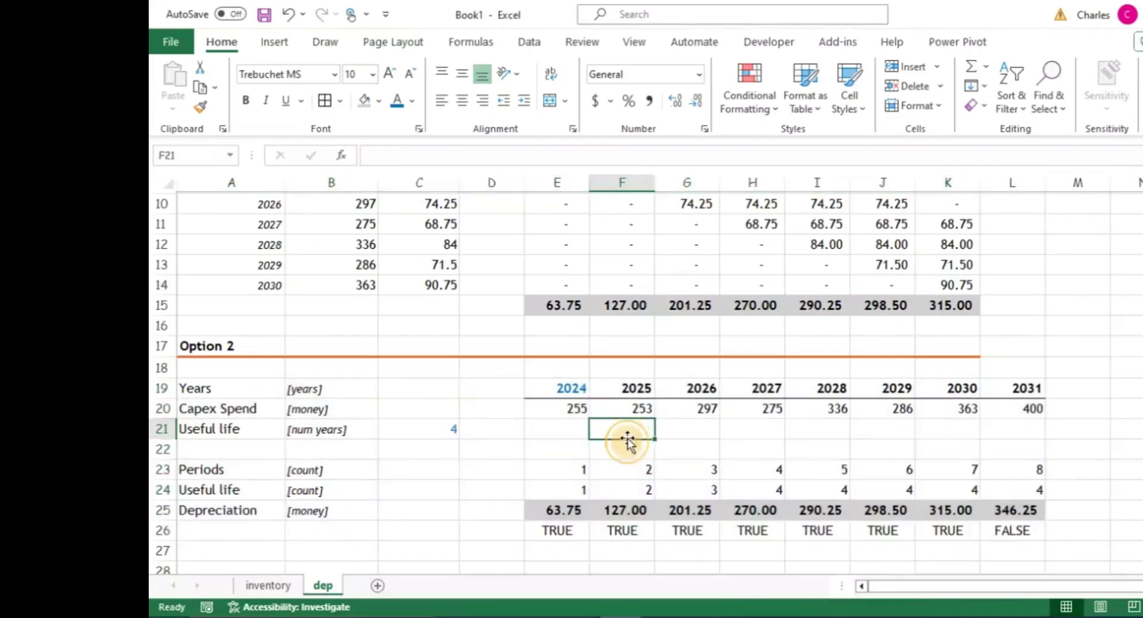
pyautogui.scroll(3, 717, 330)
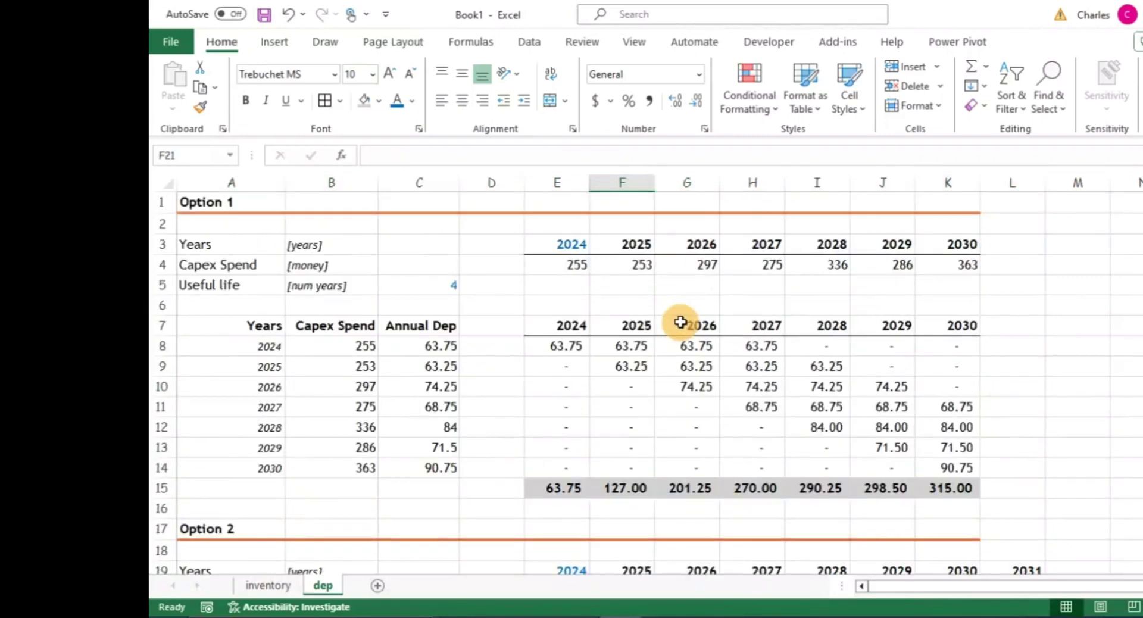